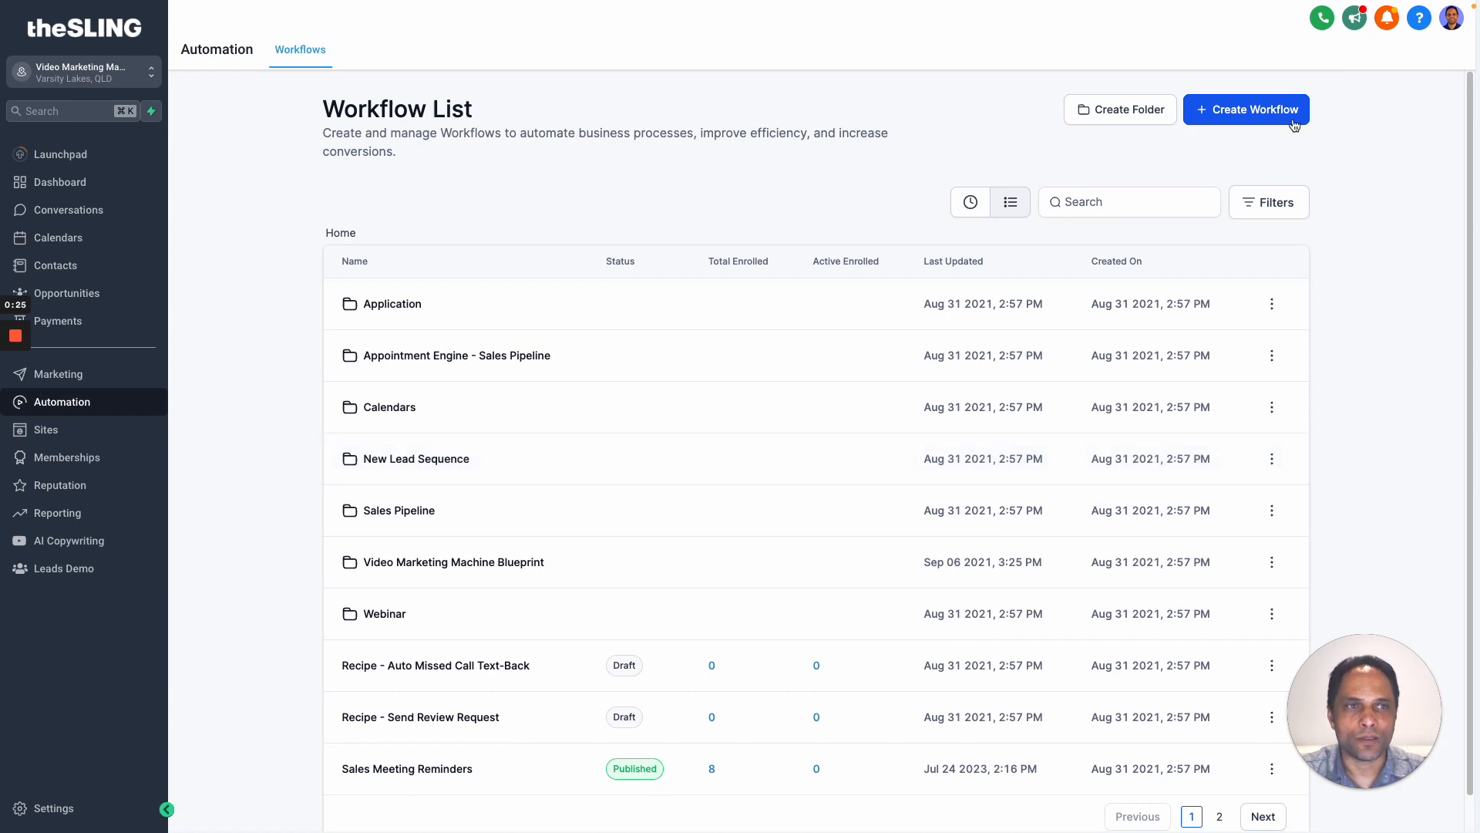
# Create a workflow from the "Recipe - Appointment Booking" template and review its sequence of steps.
pyautogui.click(1247, 119)
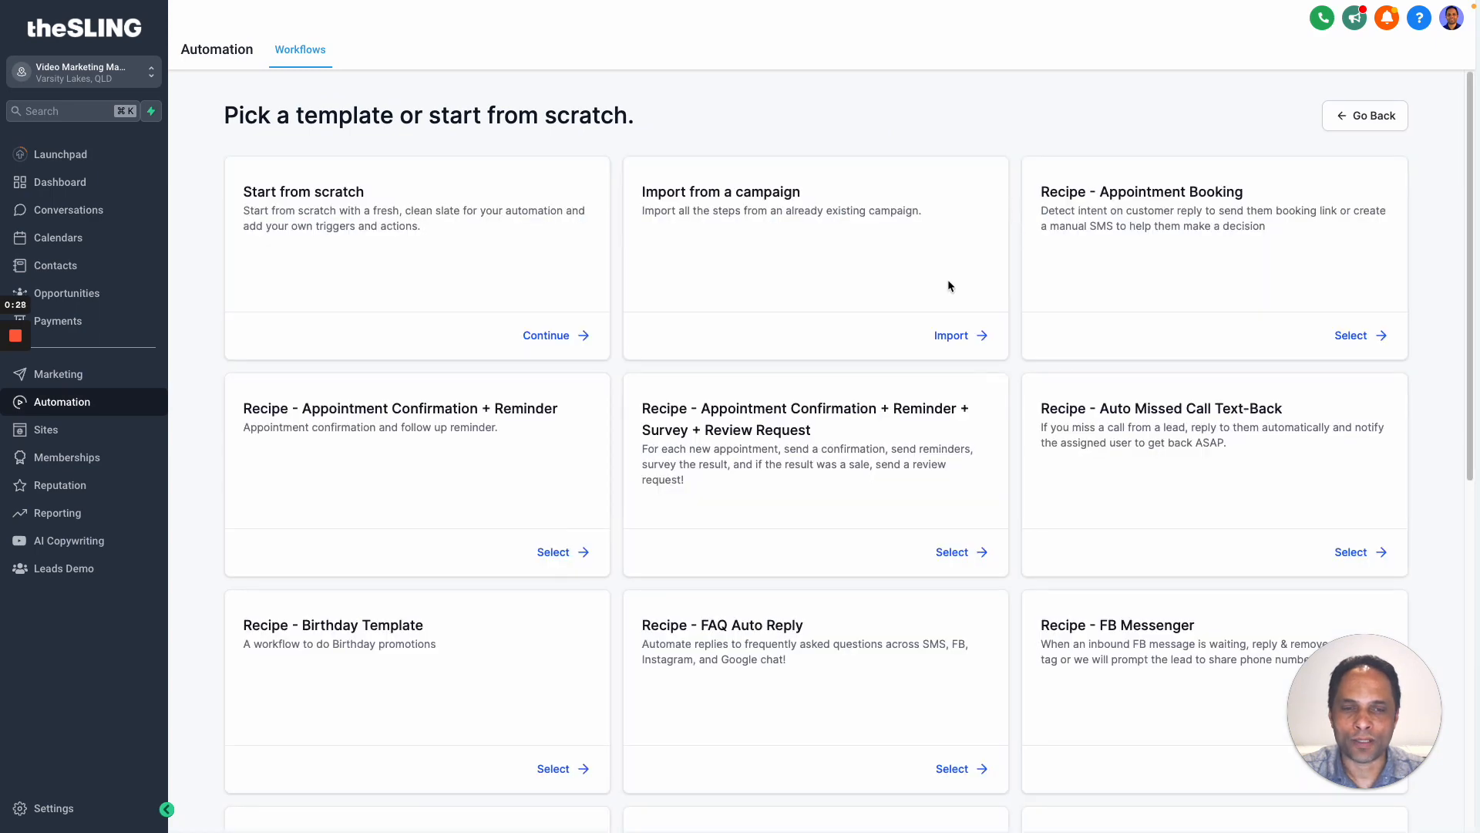
pyautogui.scroll(-8, 947, 280)
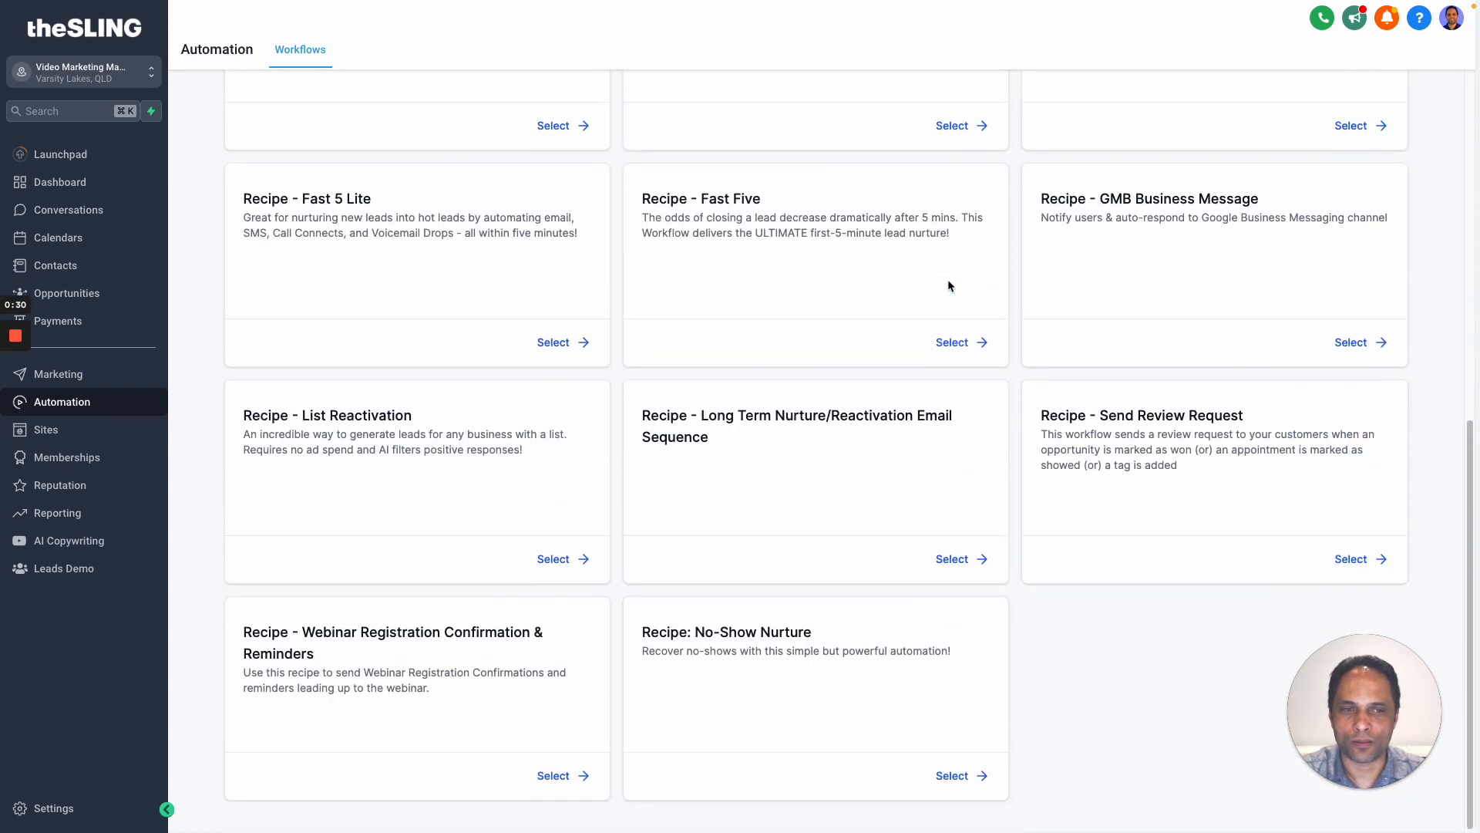
pyautogui.scroll(5, 948, 286)
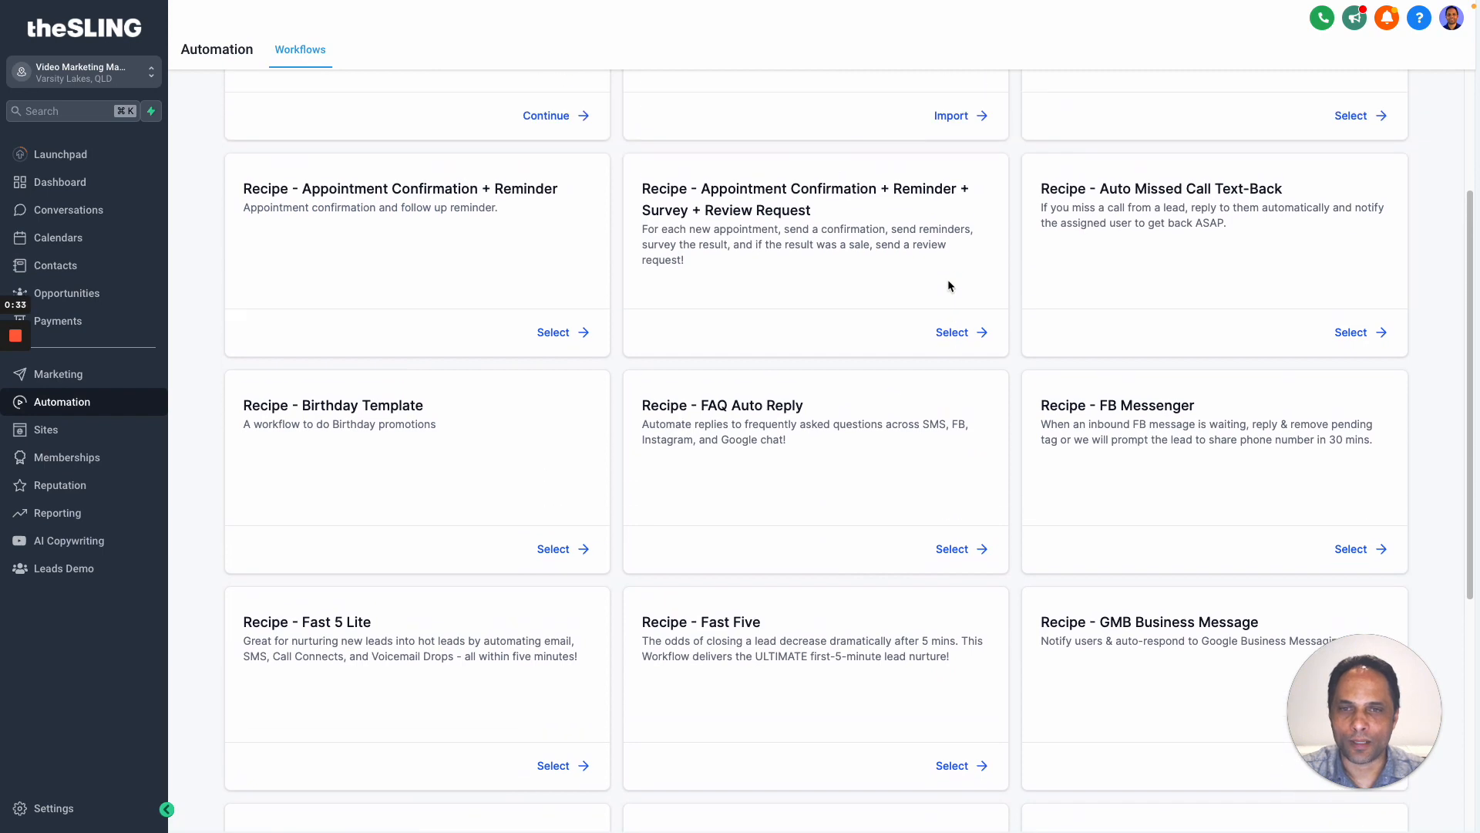
pyautogui.scroll(3, 949, 285)
pyautogui.scroll(-1, 948, 286)
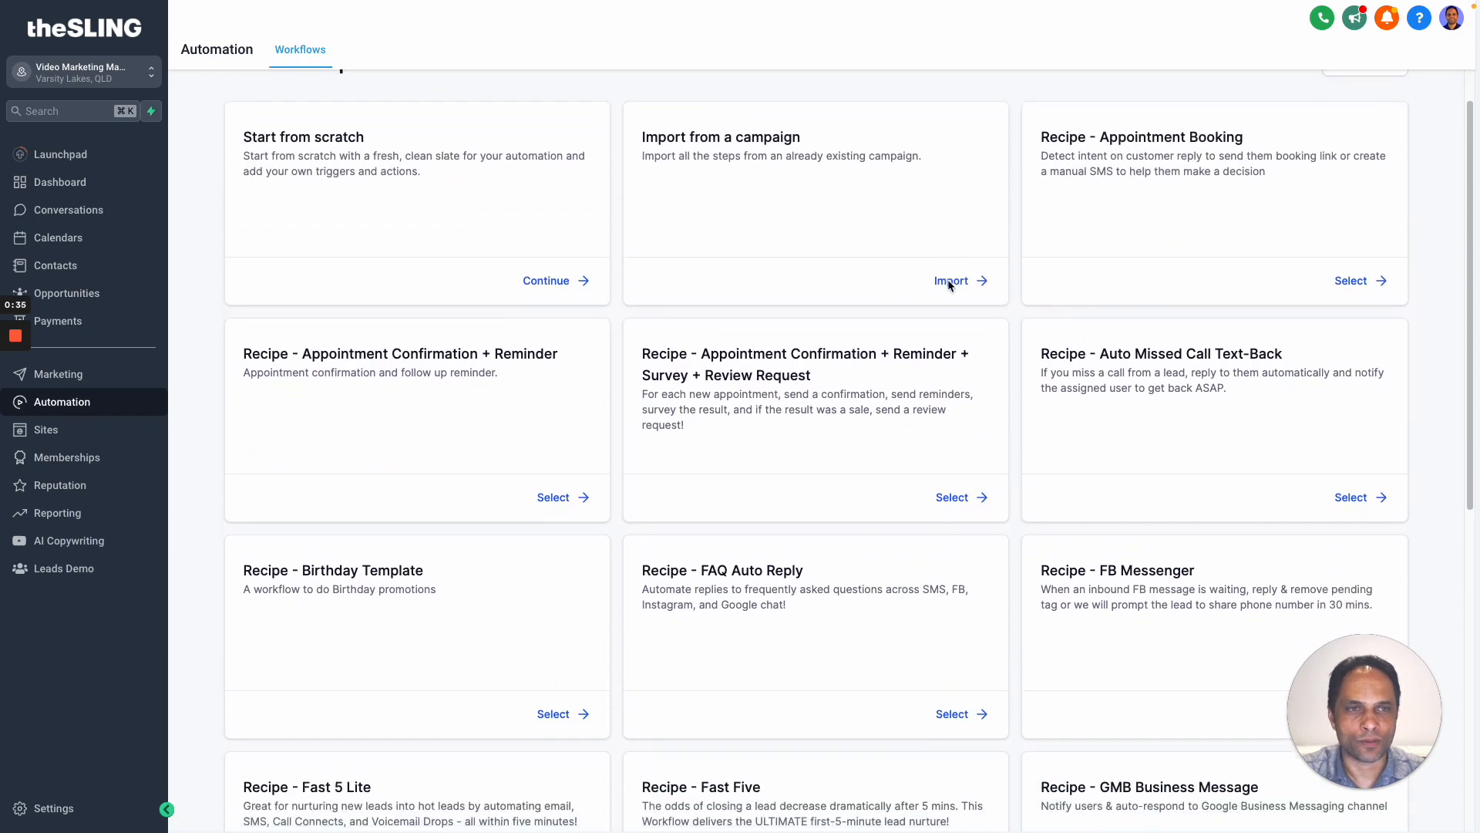
pyautogui.scroll(1, 948, 286)
pyautogui.click(1351, 334)
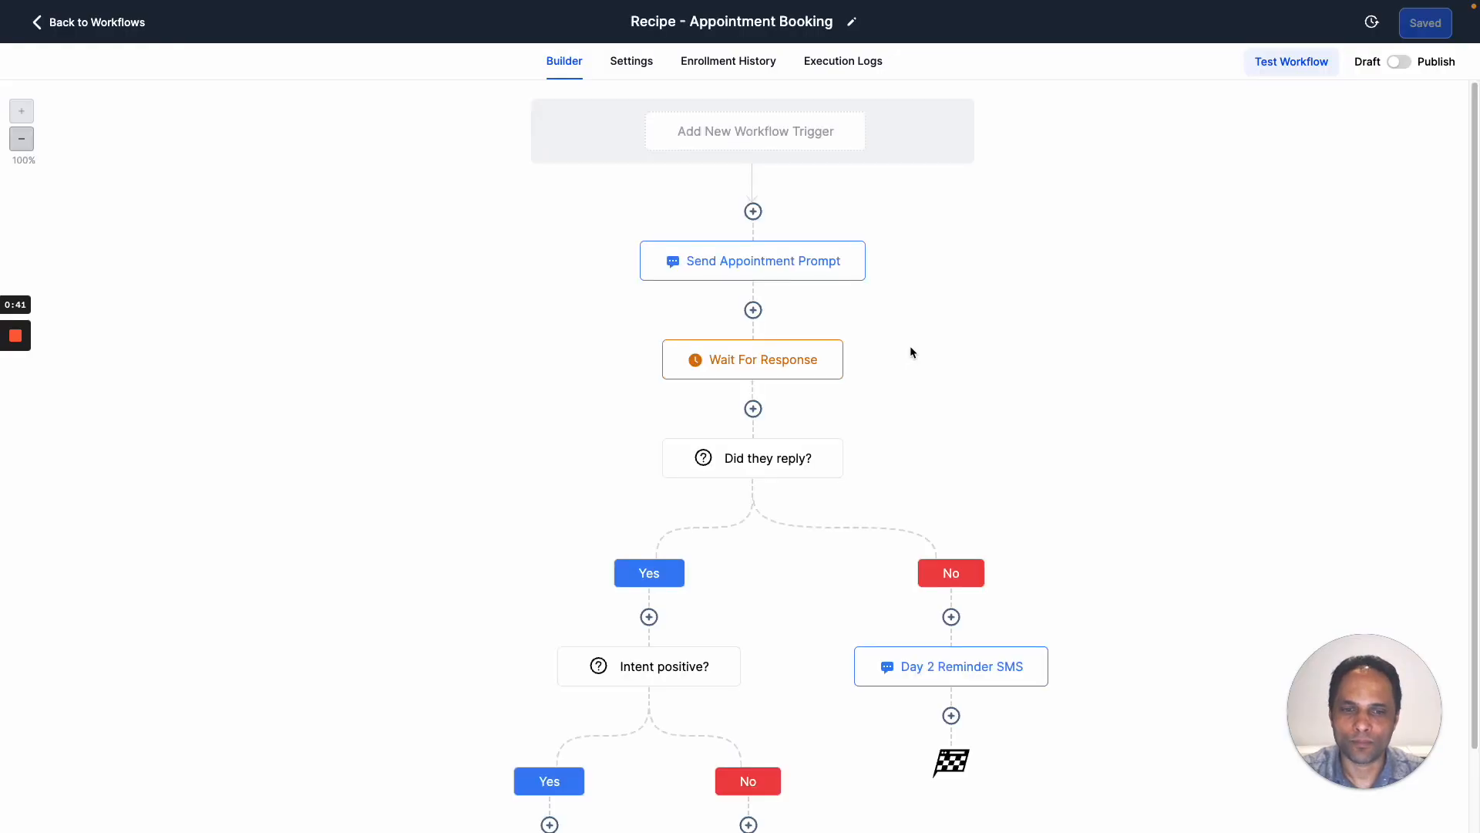
pyautogui.scroll(-3, 910, 352)
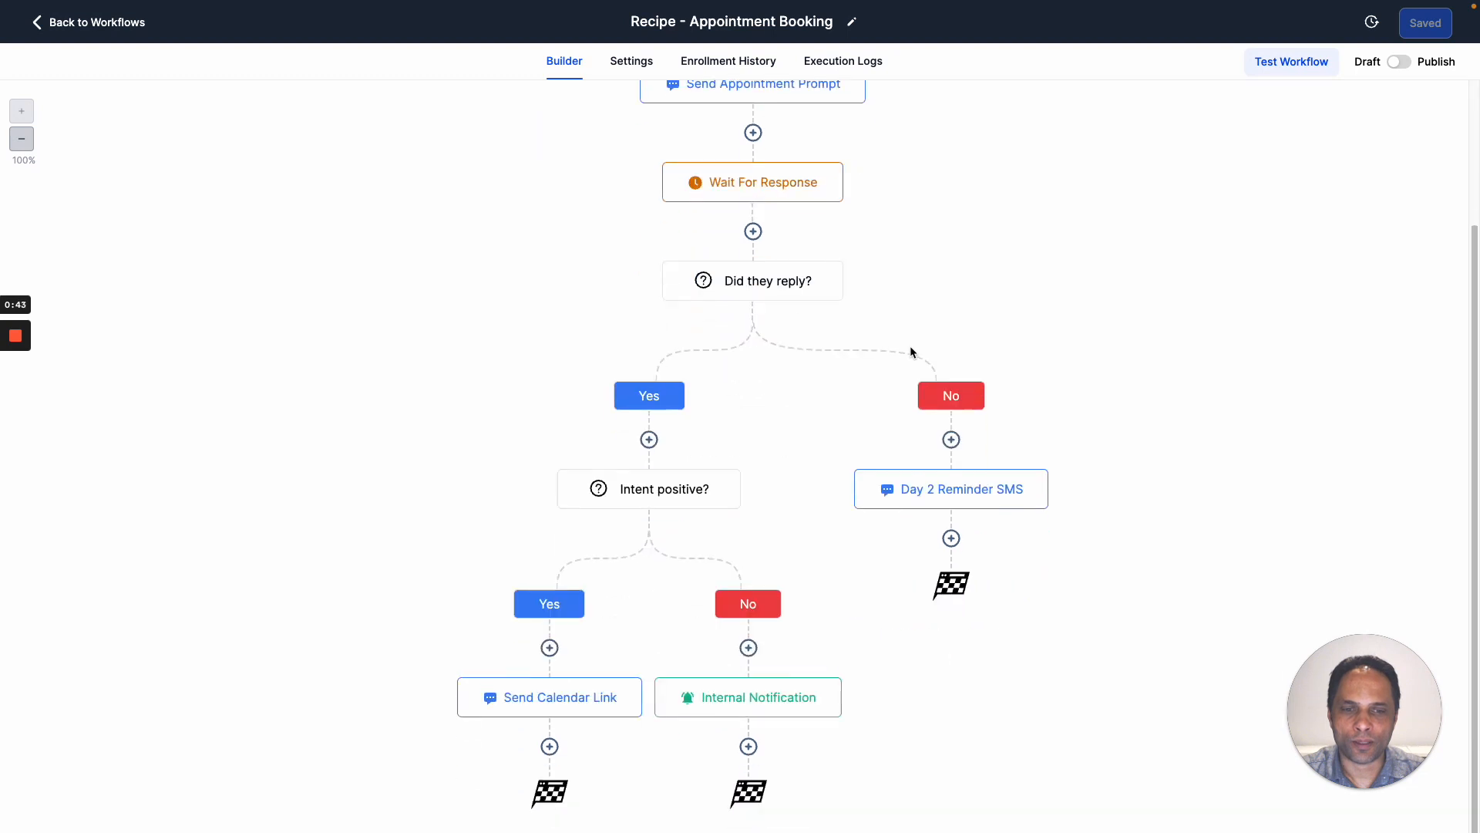
pyautogui.scroll(3, 910, 353)
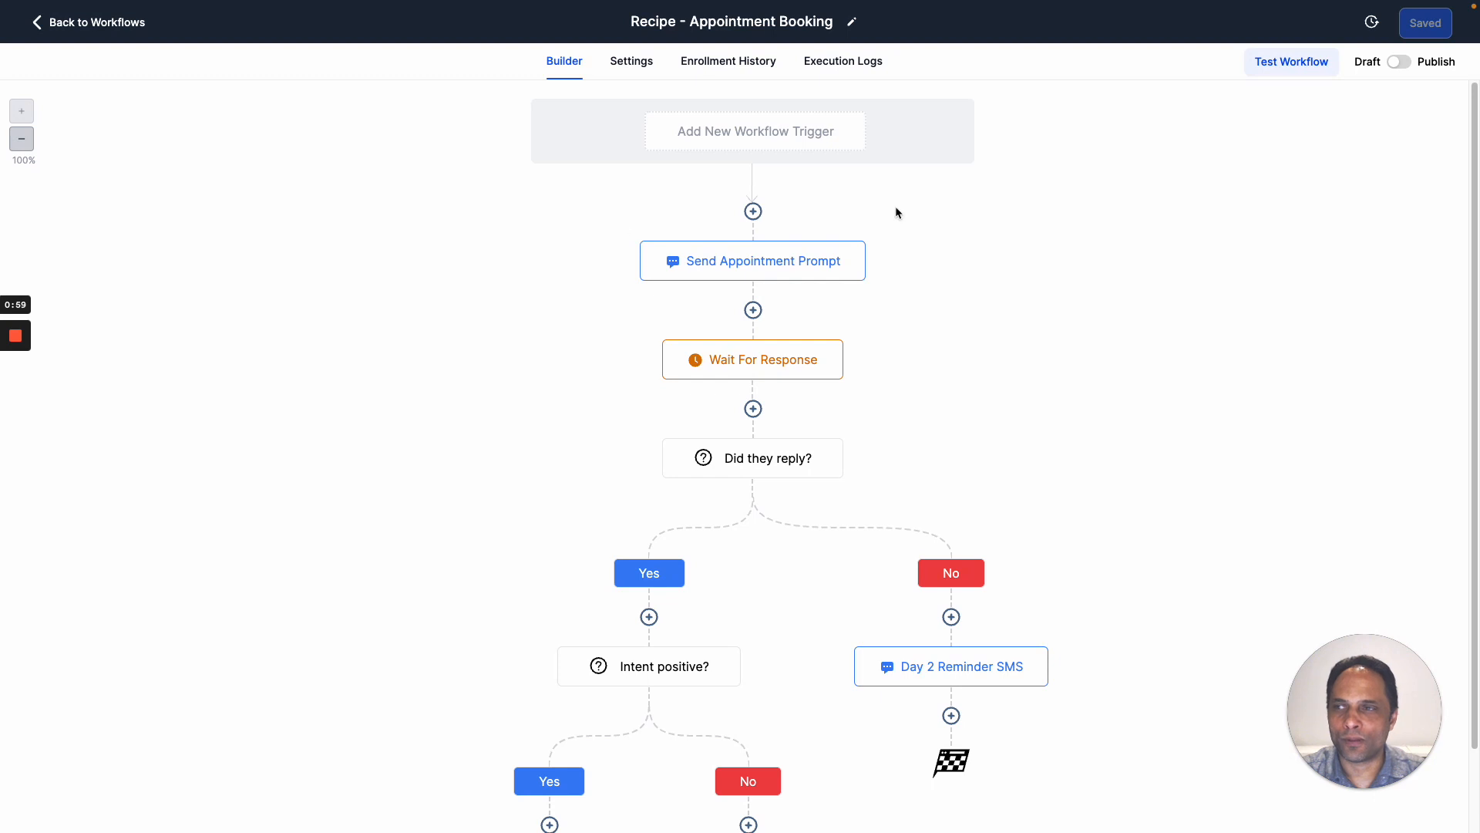
# Examine the actions available for insertion before the Send Appointment Prompt step without adding one.
pyautogui.click(753, 211)
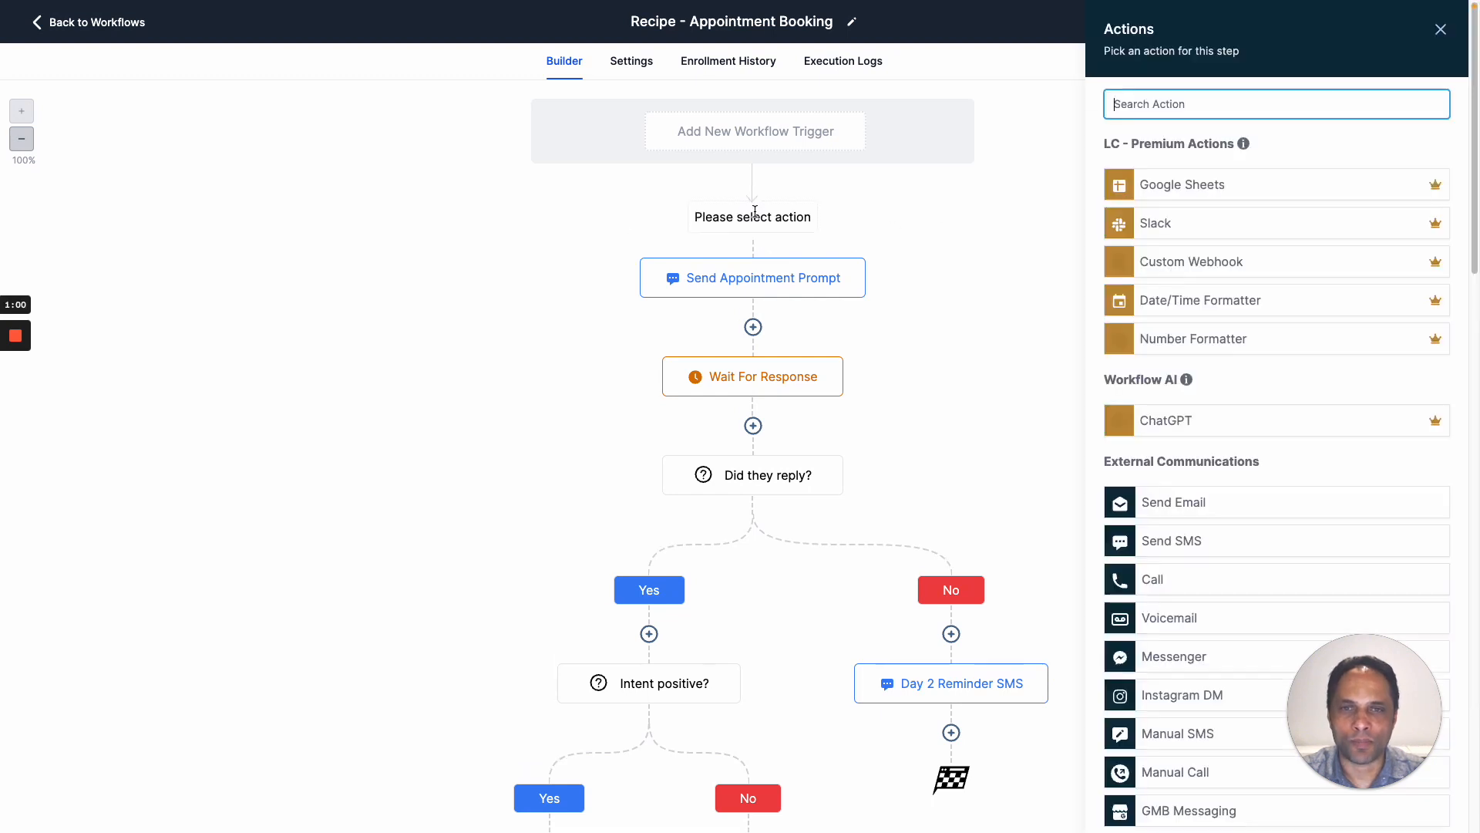
pyautogui.scroll(-3, 1193, 272)
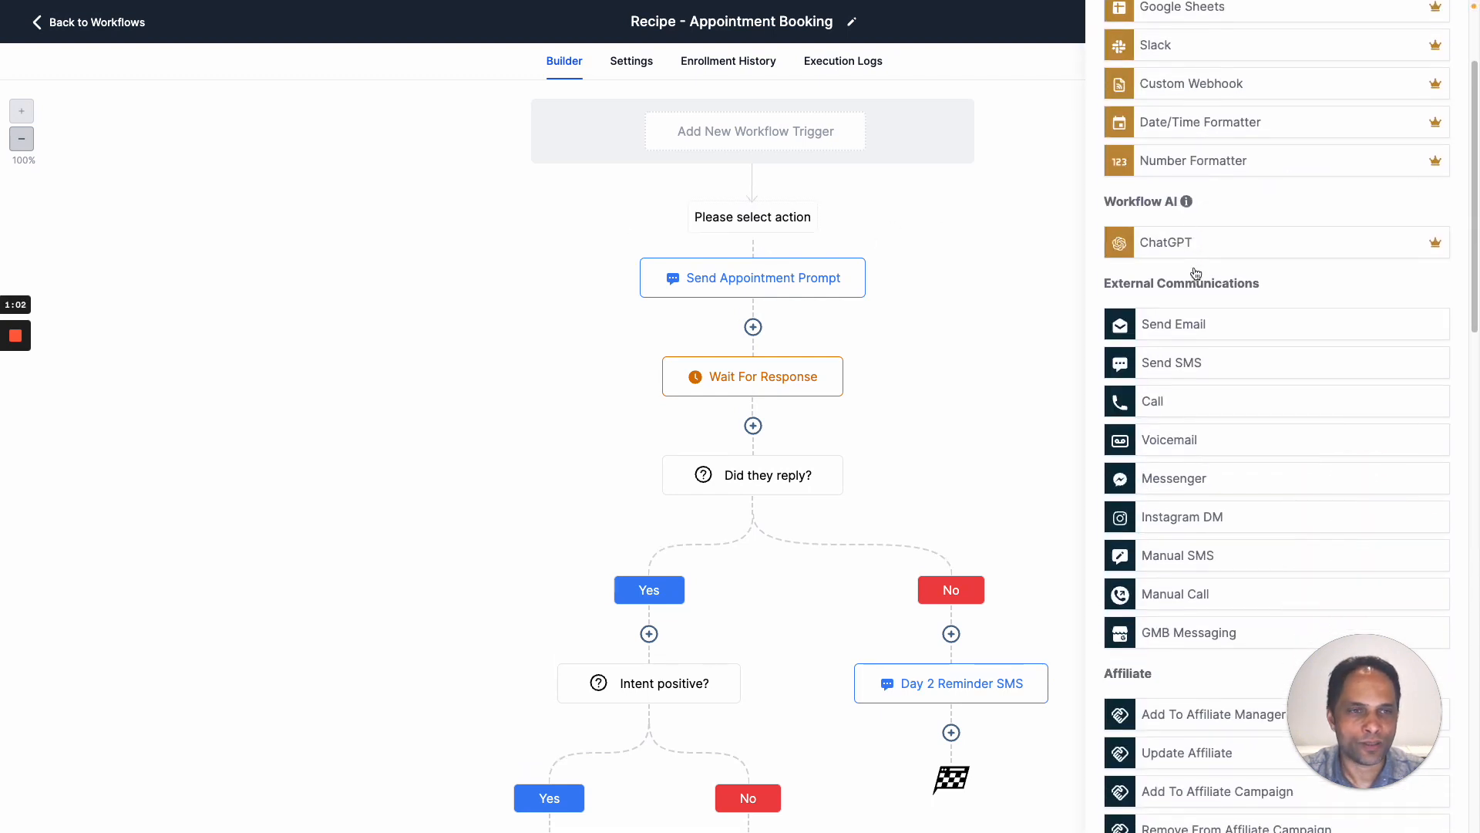
pyautogui.scroll(-10, 1195, 274)
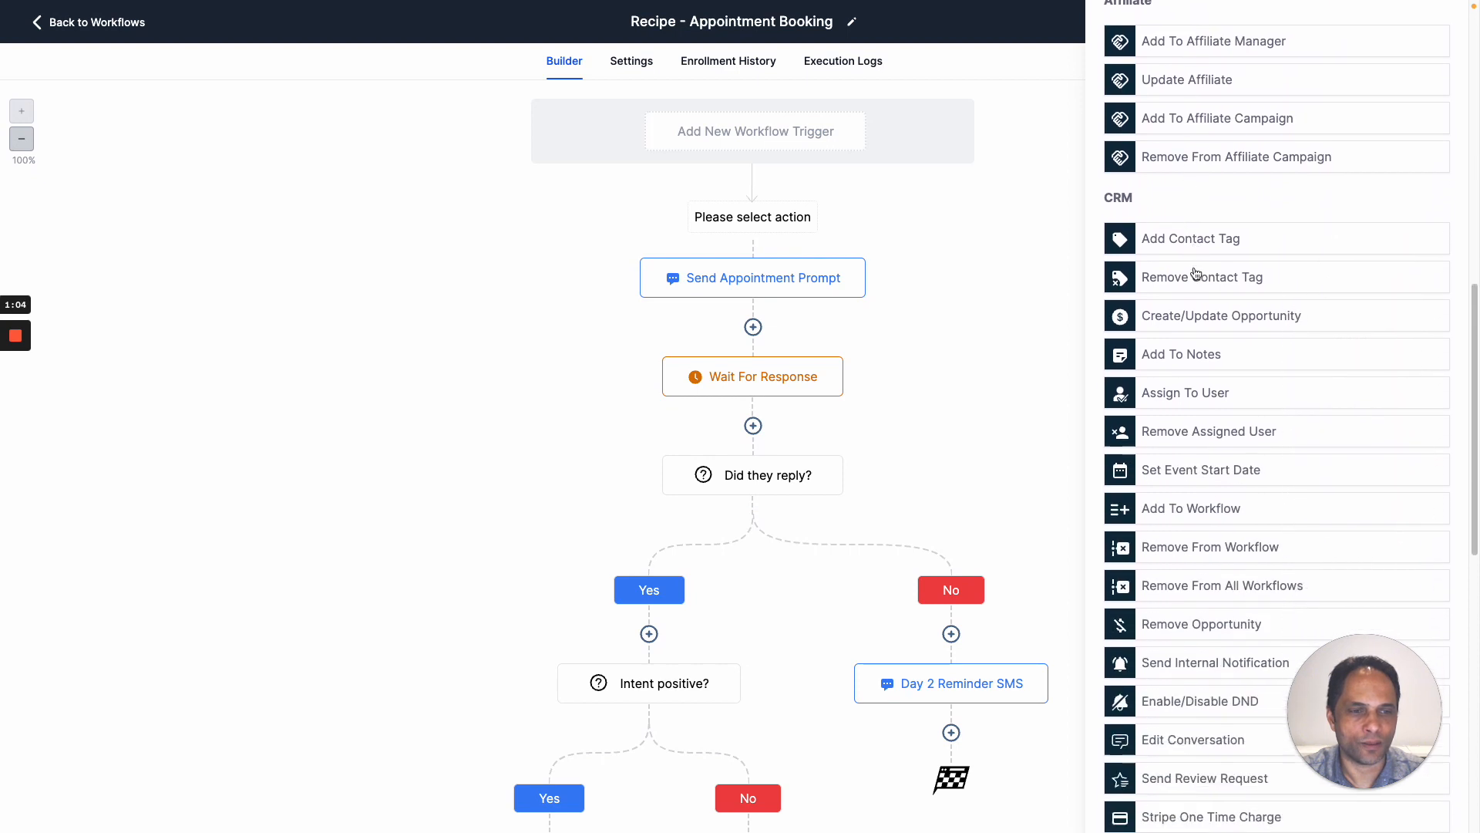
pyautogui.scroll(-10, 1195, 274)
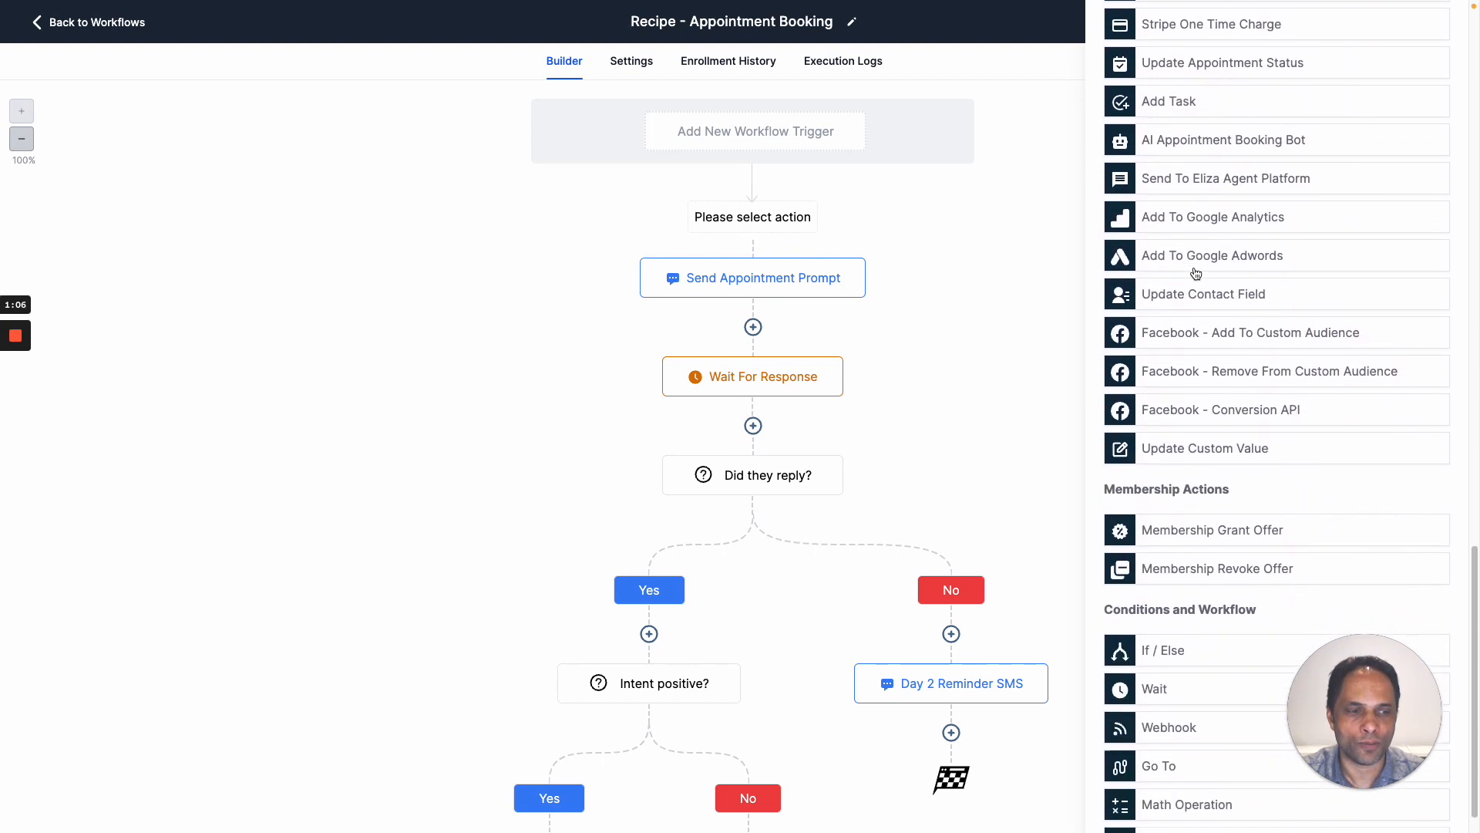
pyautogui.scroll(-1, 1195, 274)
pyautogui.scroll(9, 1195, 273)
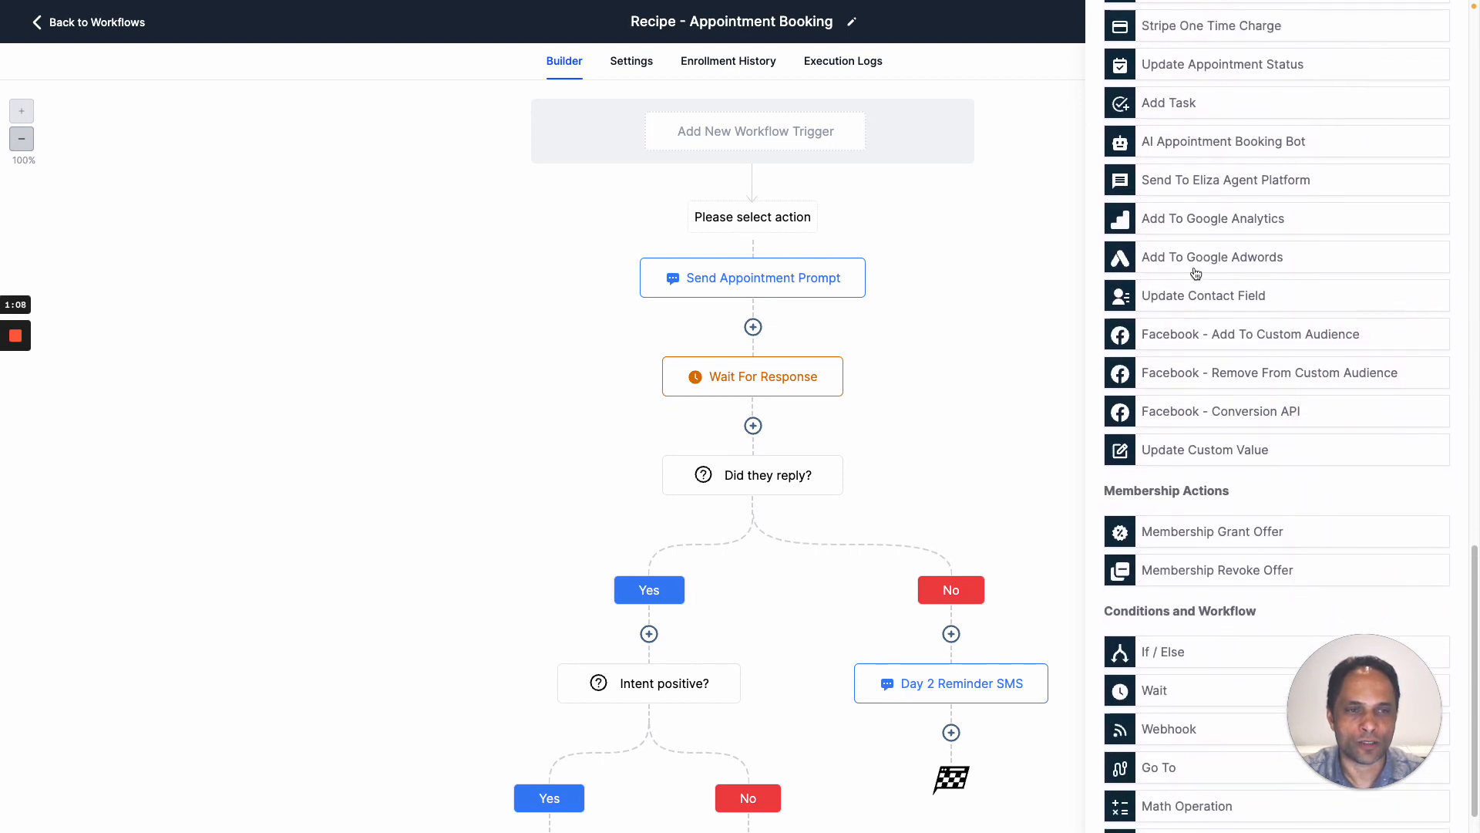
pyautogui.scroll(9, 1194, 274)
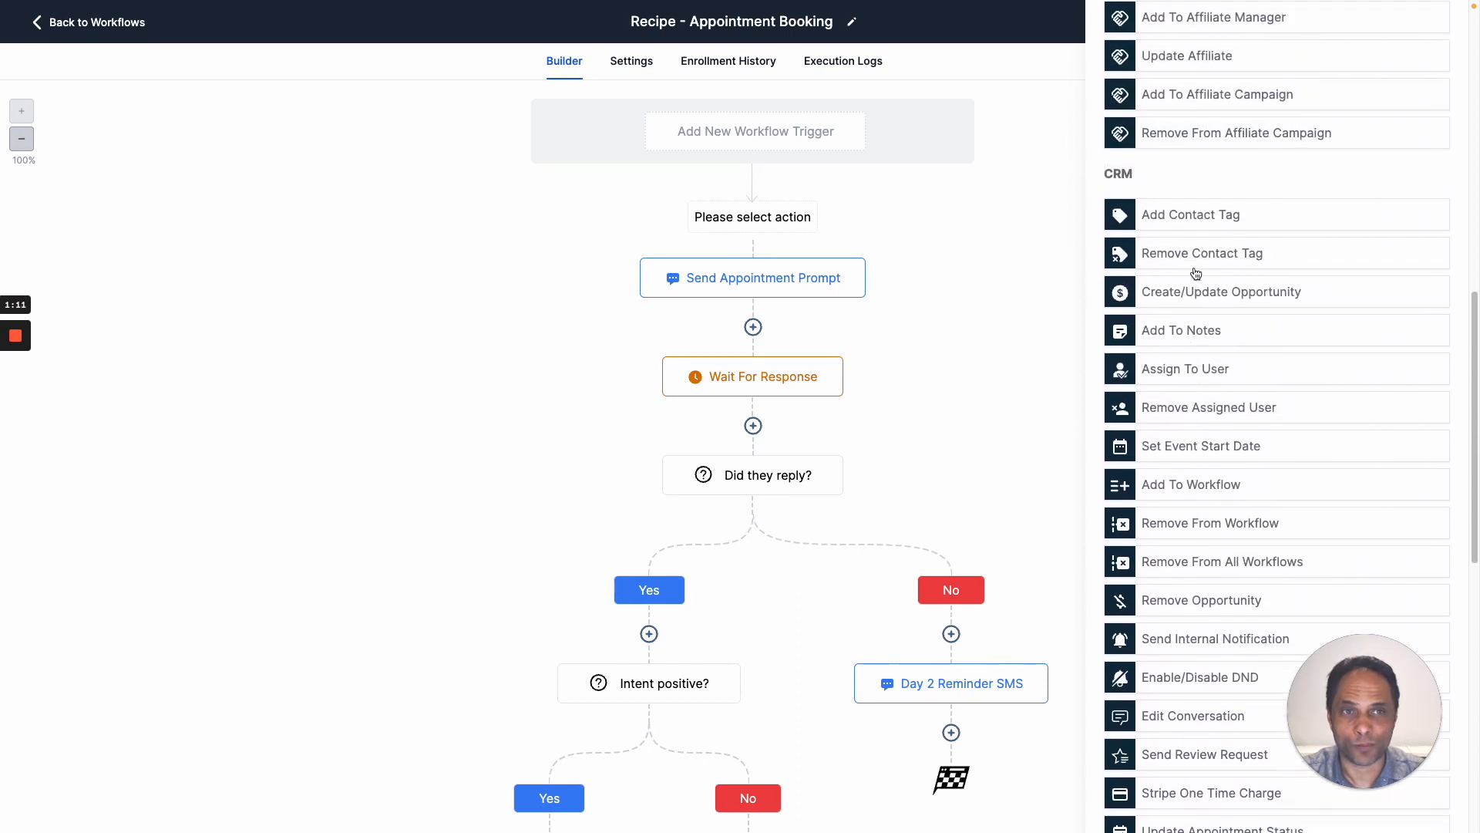
pyautogui.scroll(7, 1195, 274)
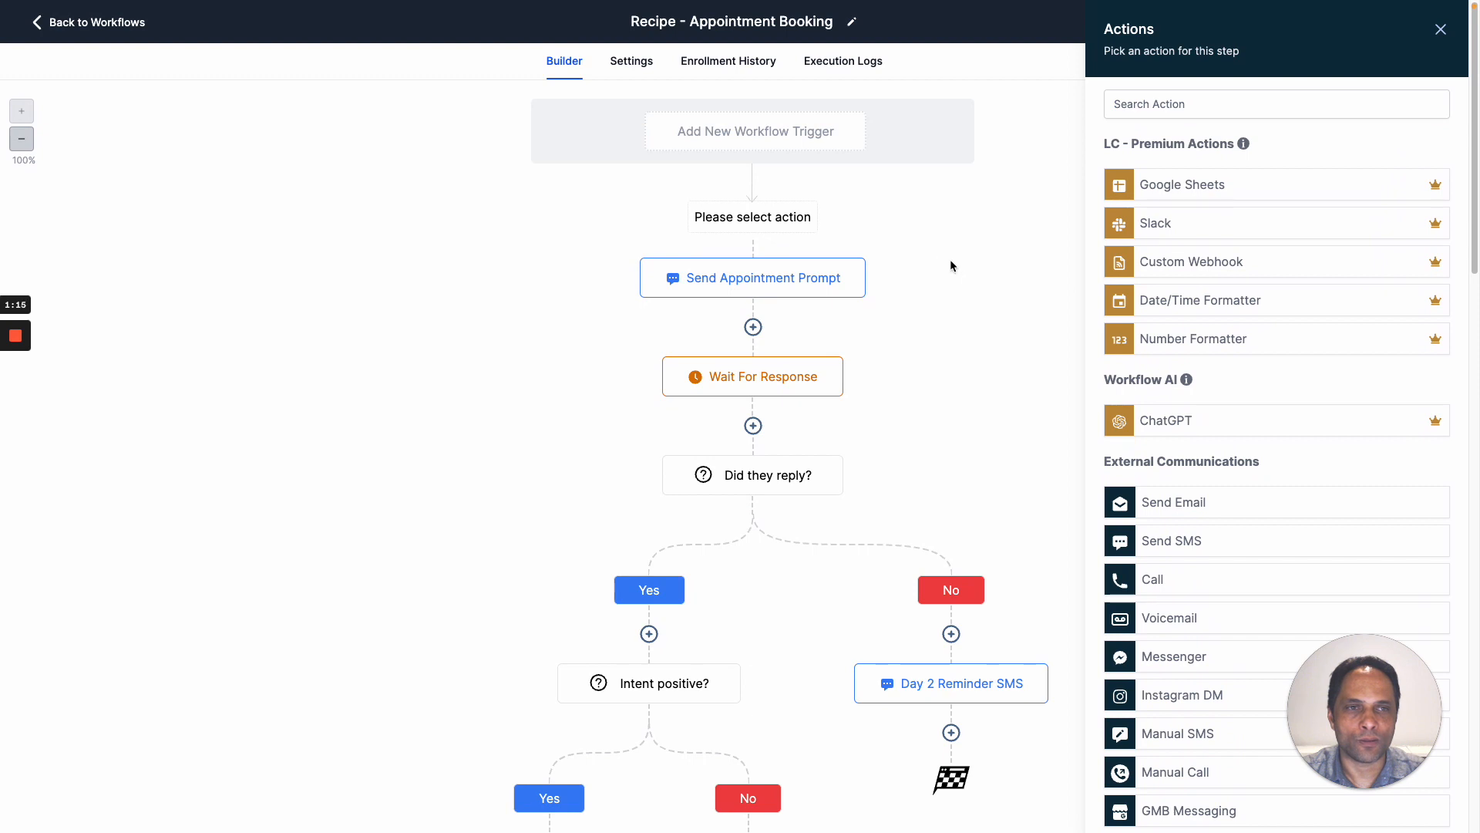
pyautogui.click(1440, 29)
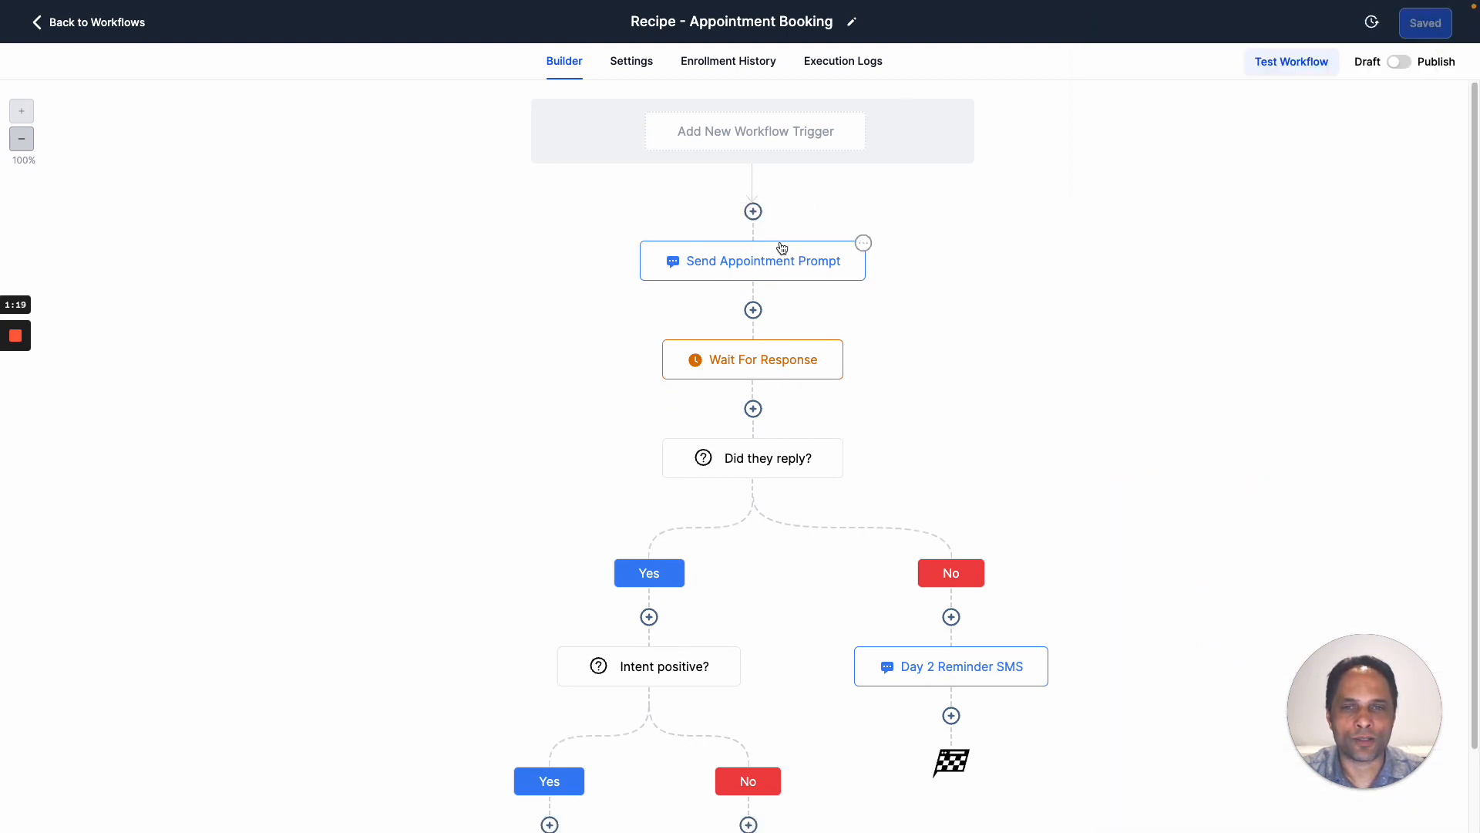
pyautogui.click(762, 133)
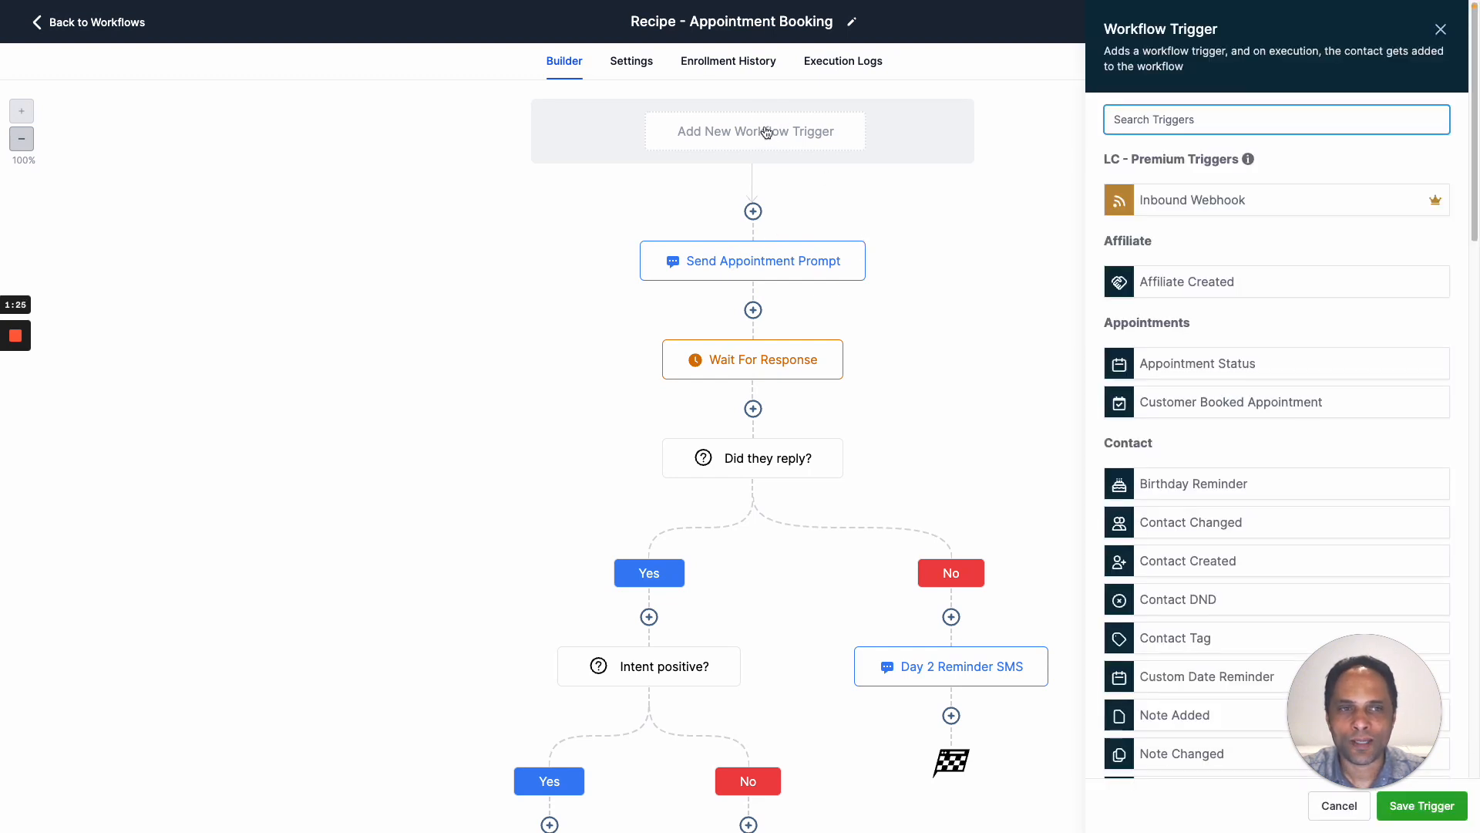
pyautogui.scroll(-5, 1237, 263)
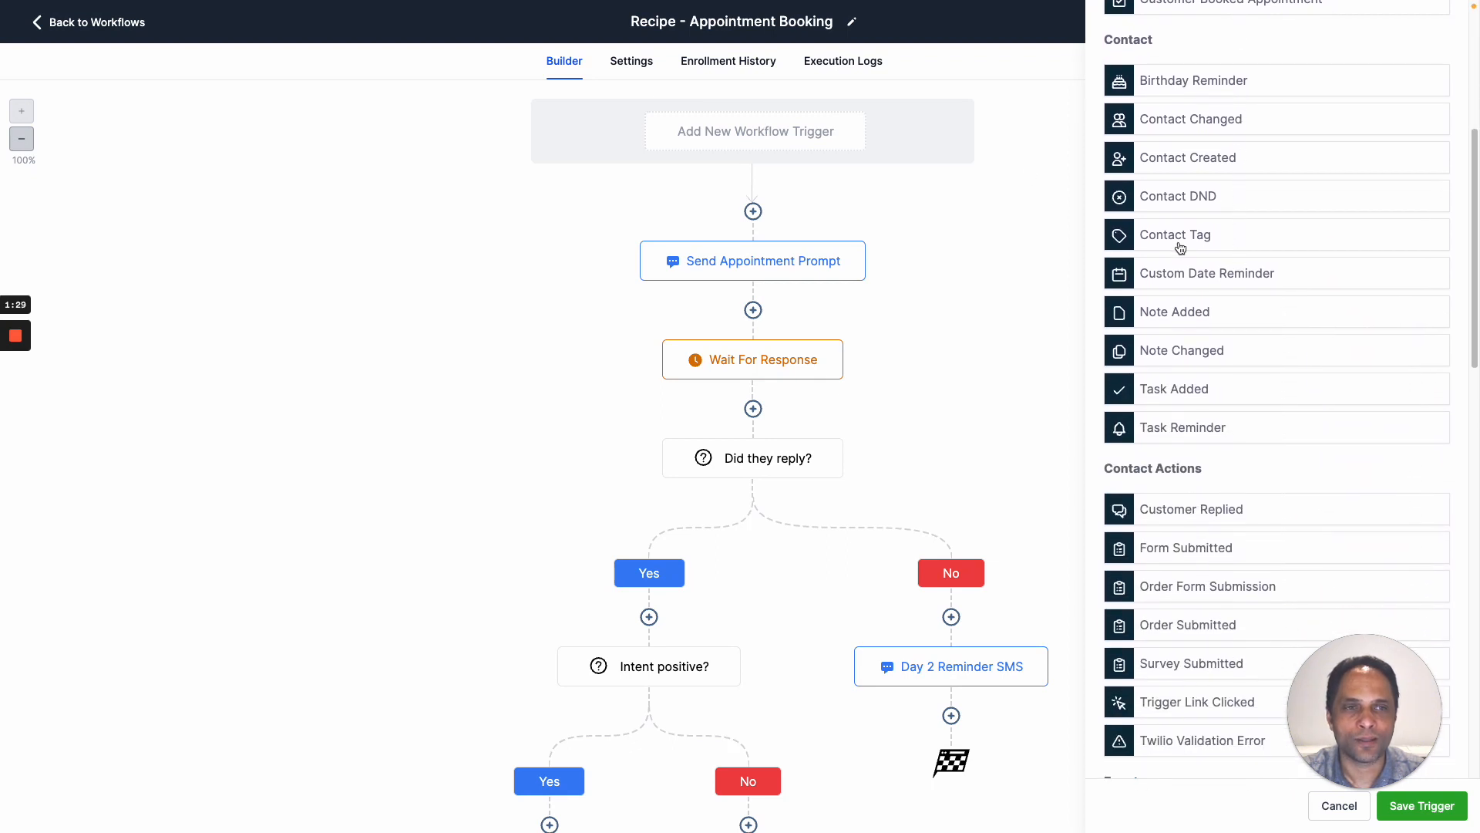
pyautogui.click(1171, 241)
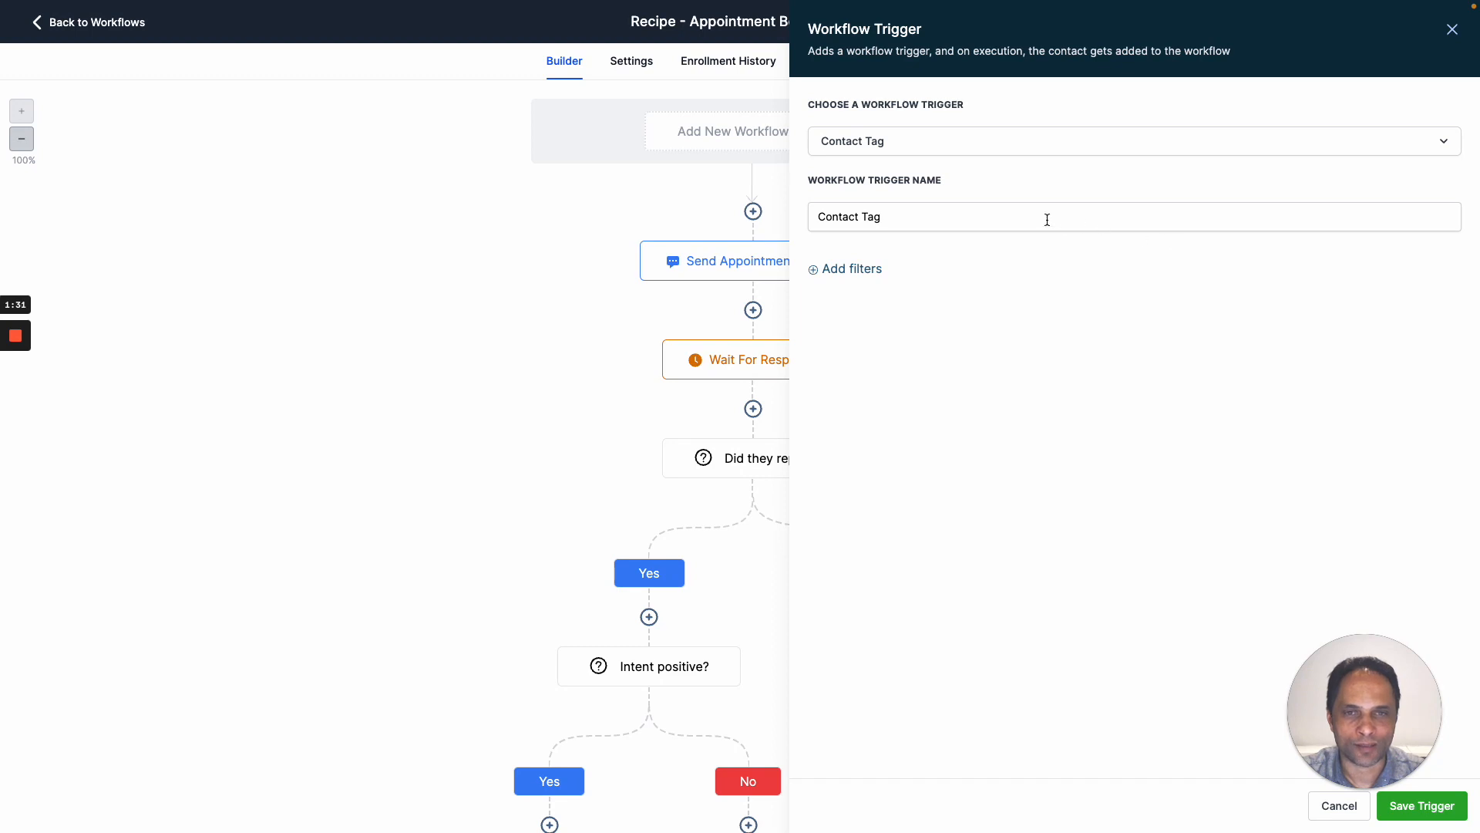
pyautogui.click(857, 270)
pyautogui.click(867, 286)
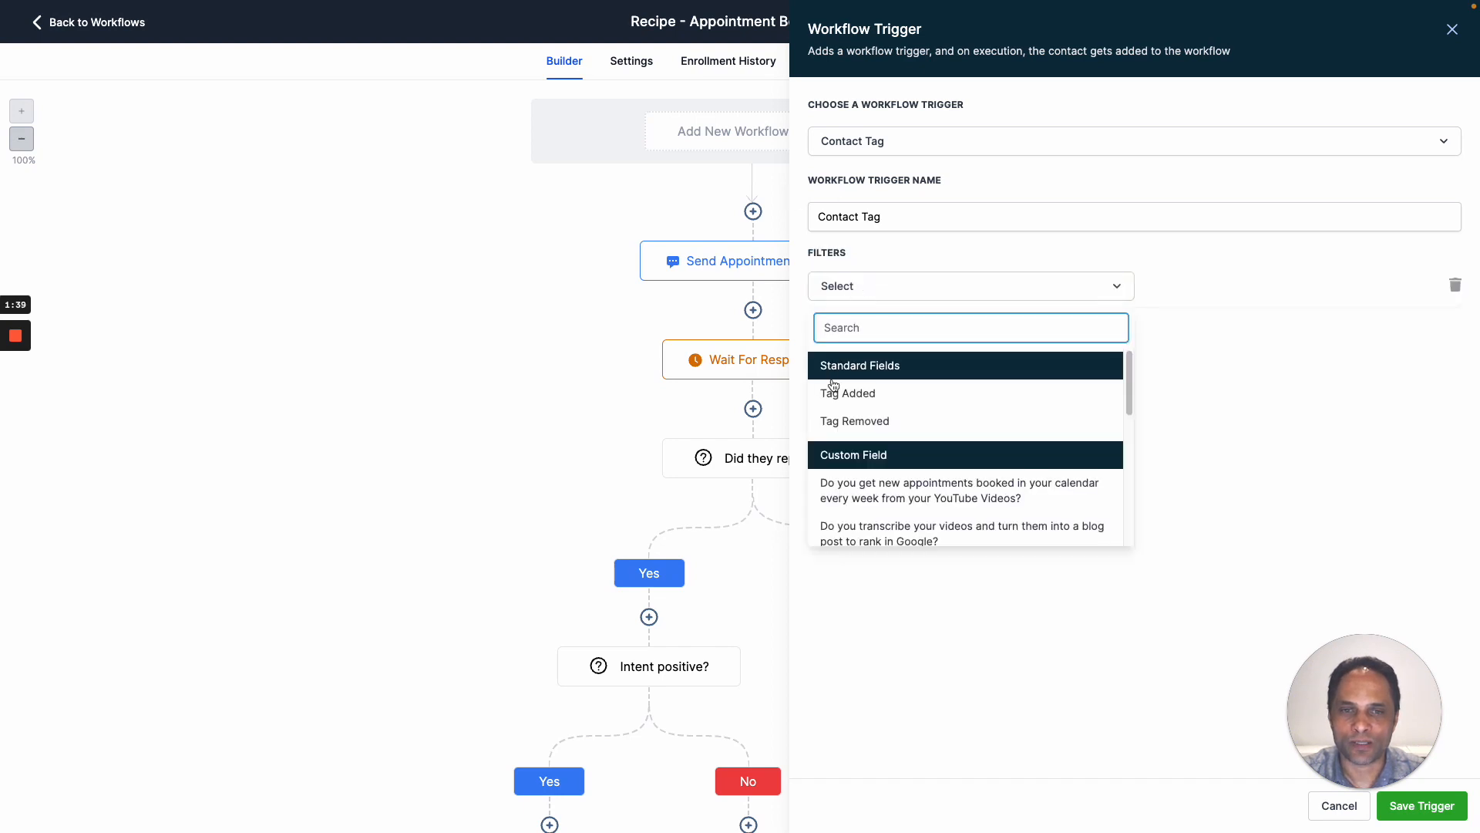
pyautogui.click(875, 392)
pyautogui.click(1208, 288)
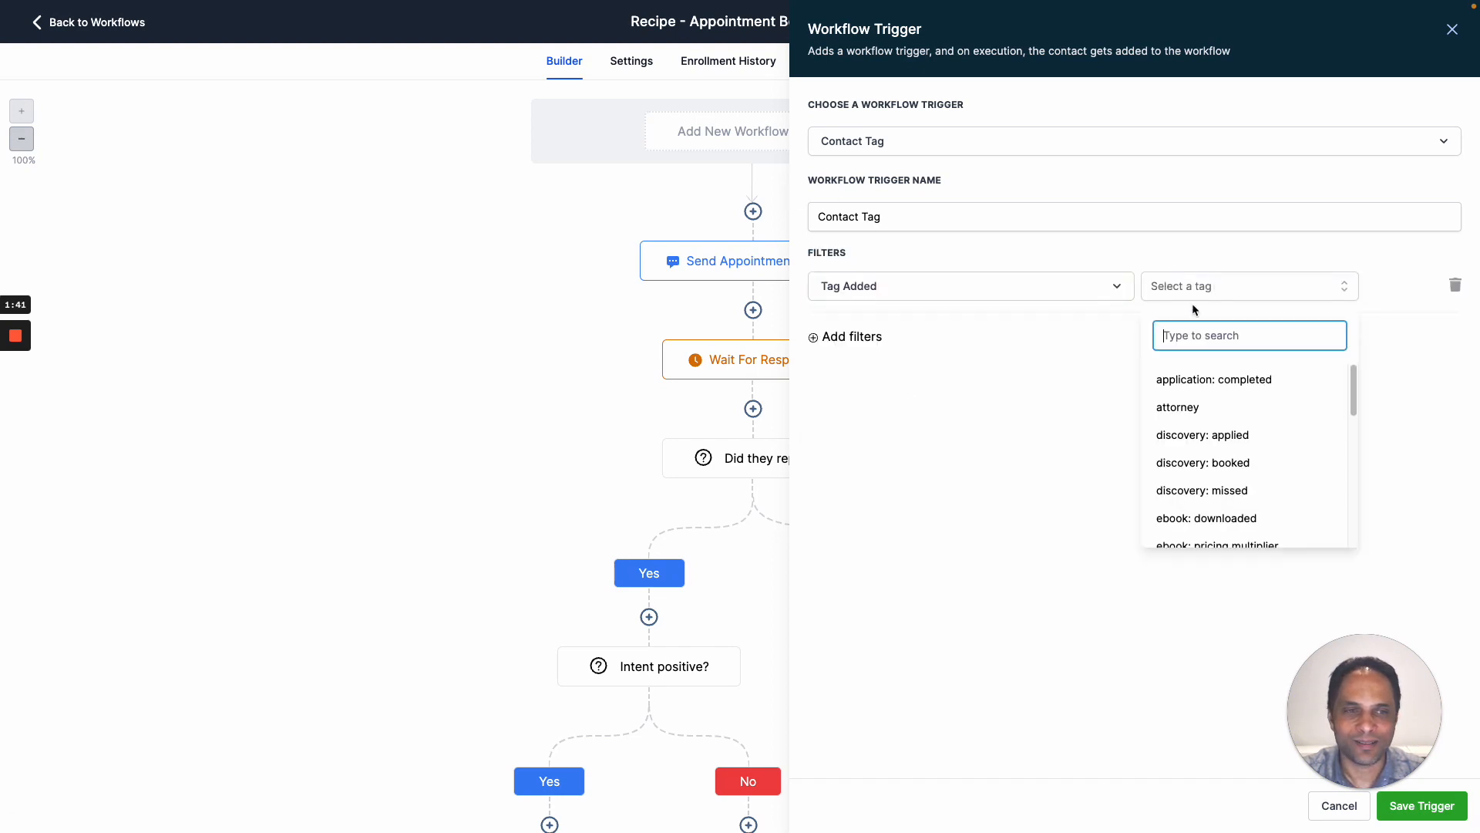
pyautogui.click(1182, 407)
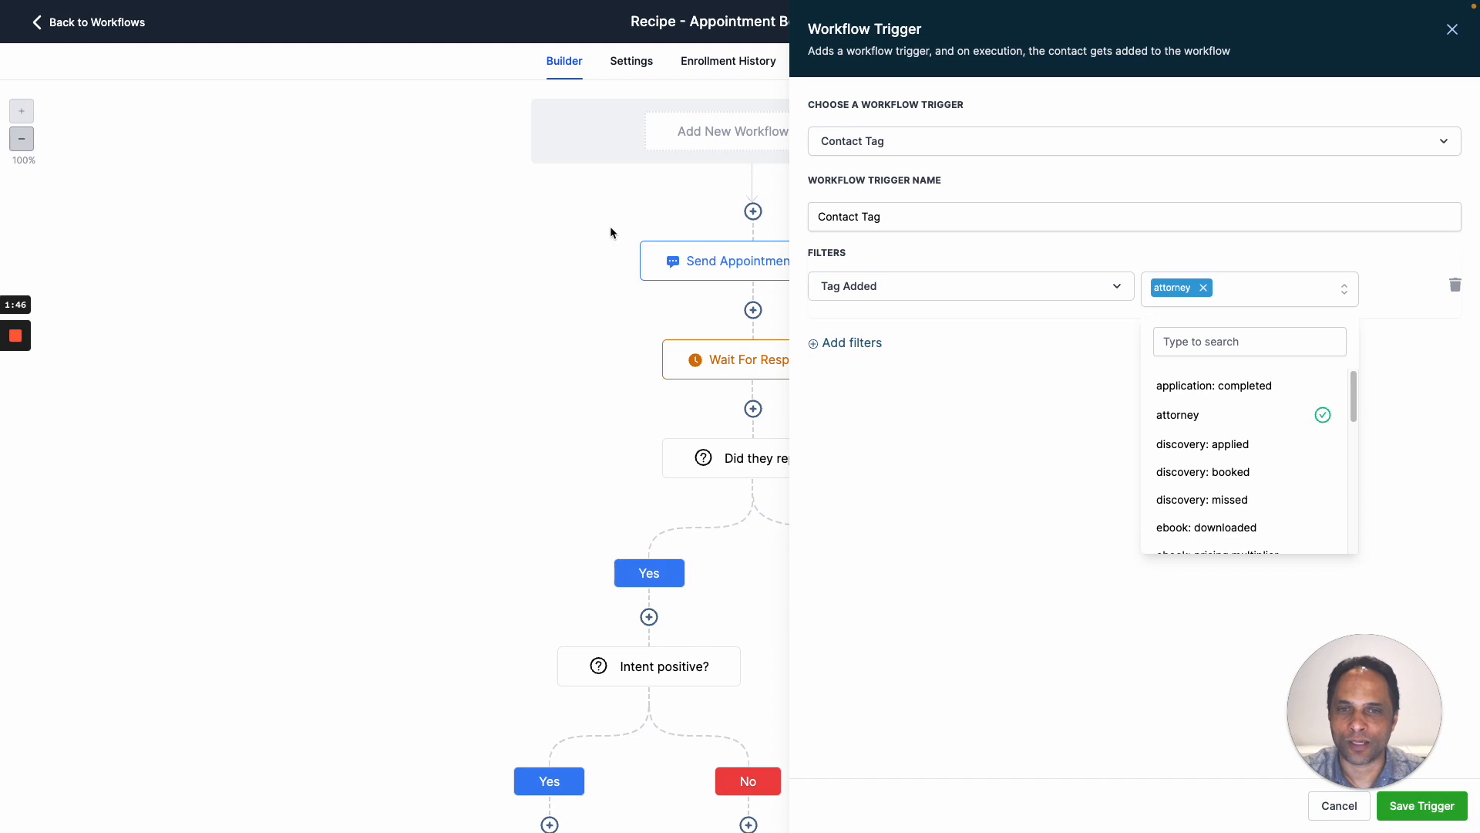
pyautogui.click(1451, 31)
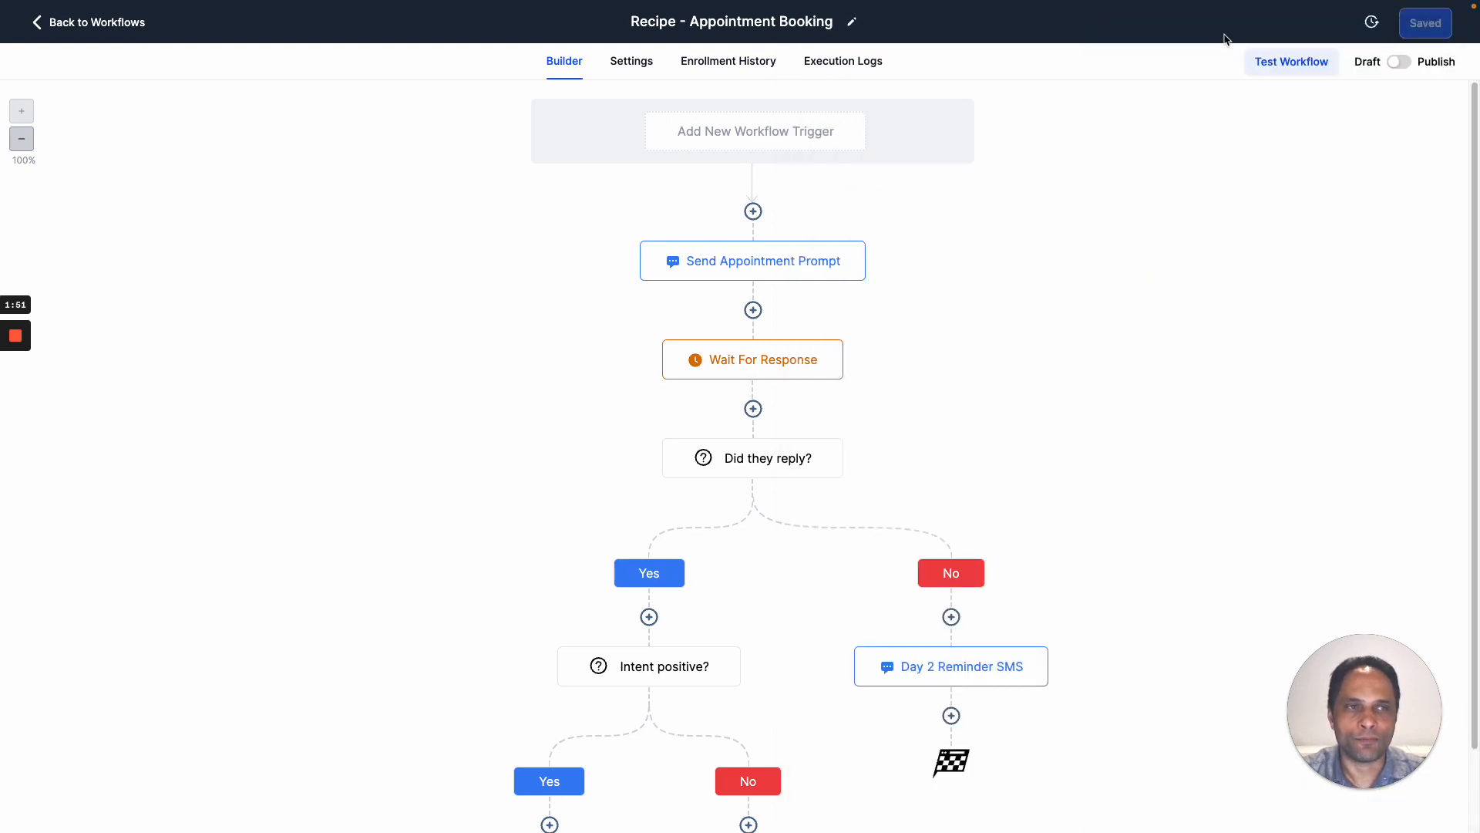
# Return to the workflow list and create a new workflow from scratch, dismissing the low-credits notice.
pyautogui.click(99, 22)
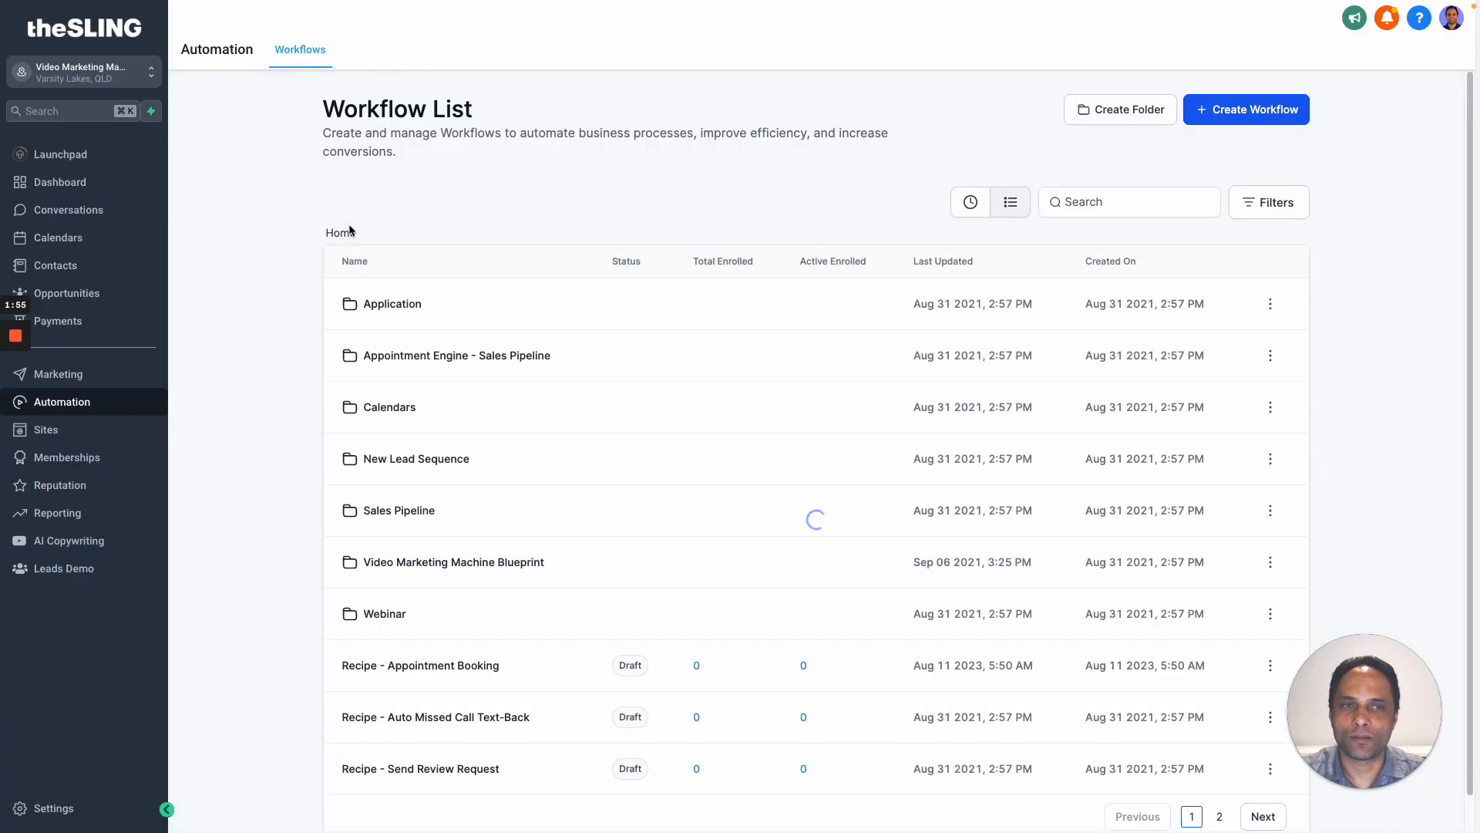
pyautogui.click(1226, 117)
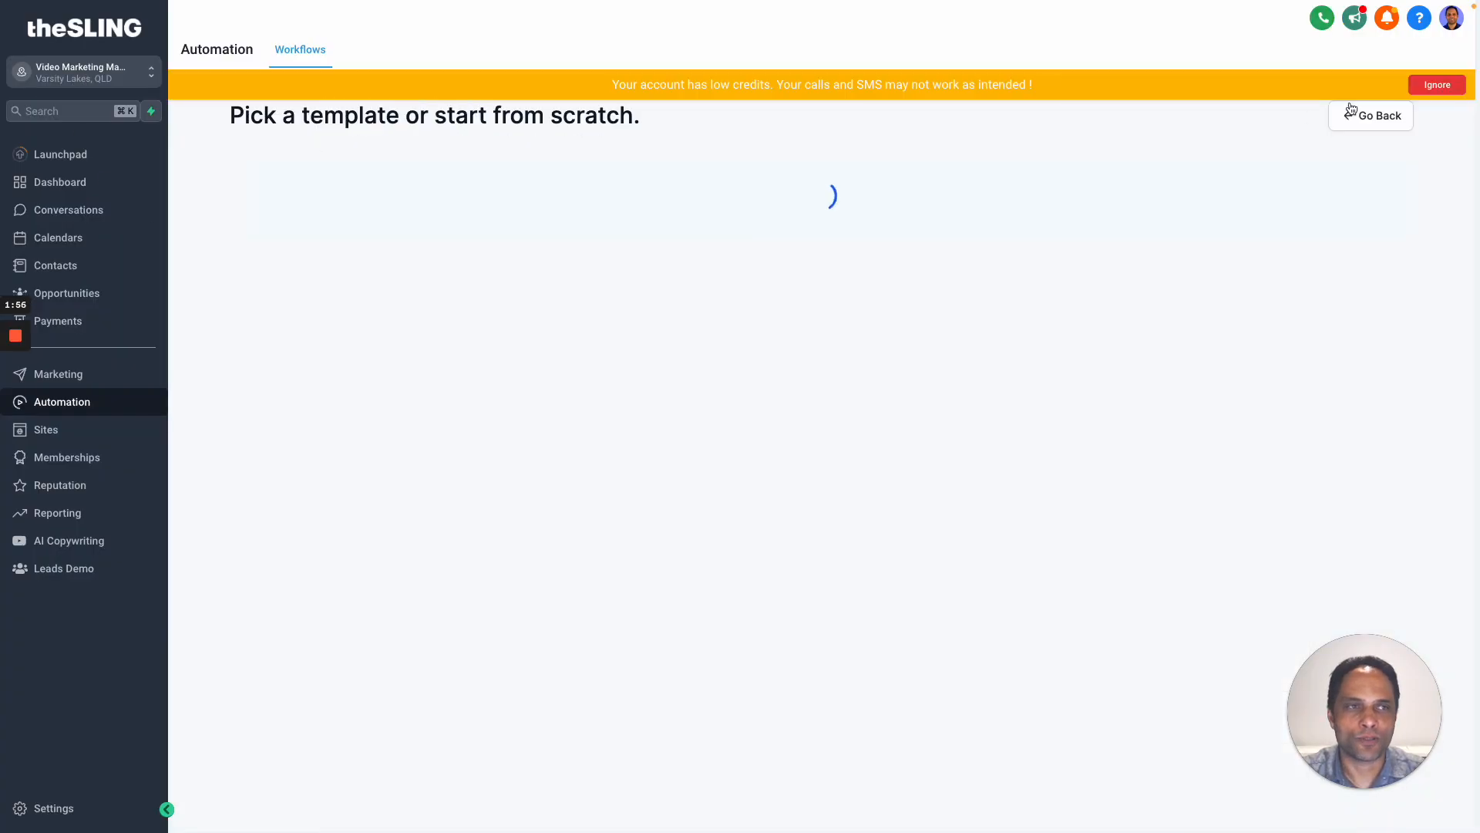
pyautogui.click(1435, 86)
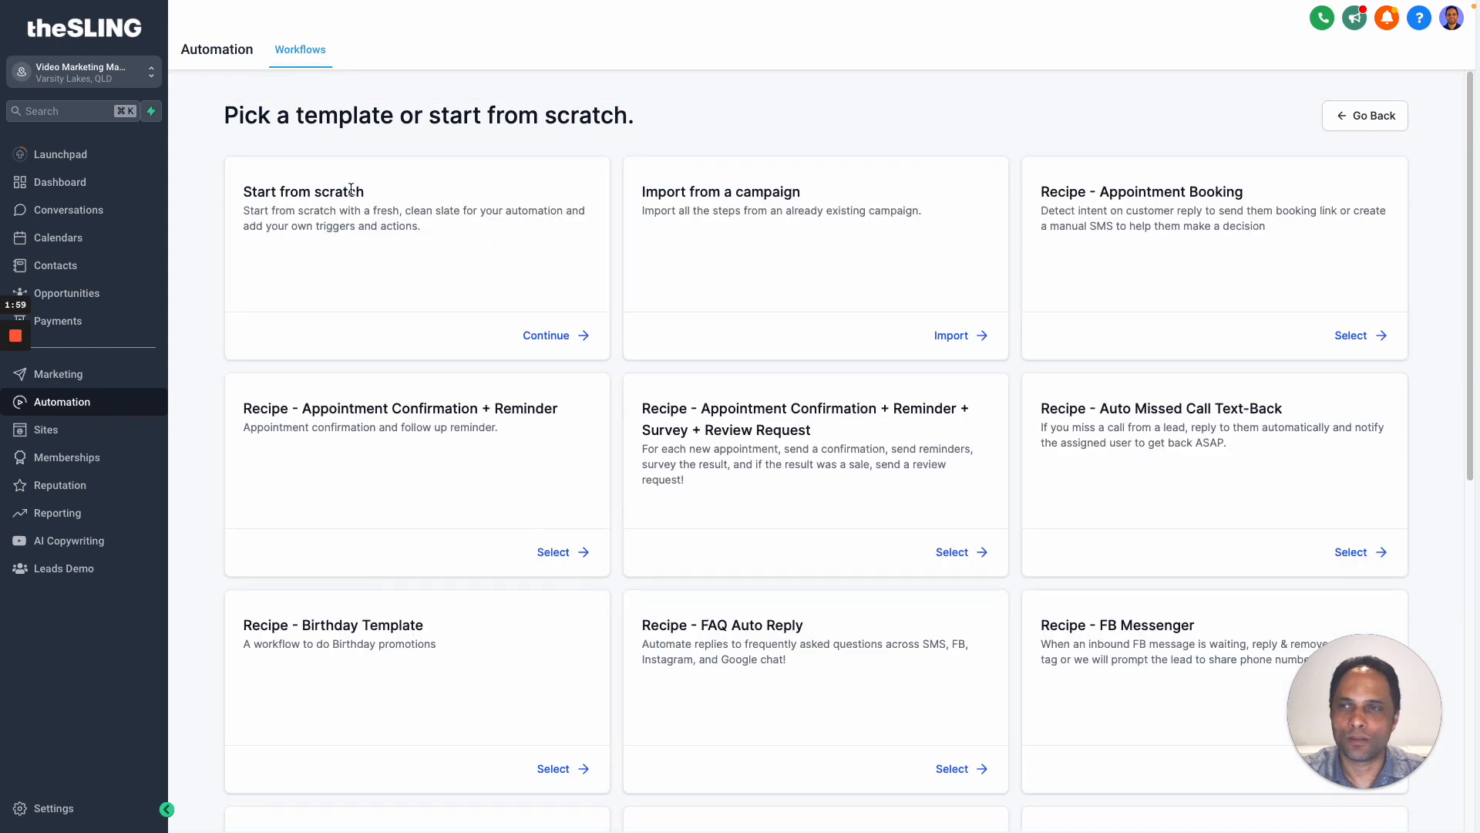
pyautogui.click(556, 336)
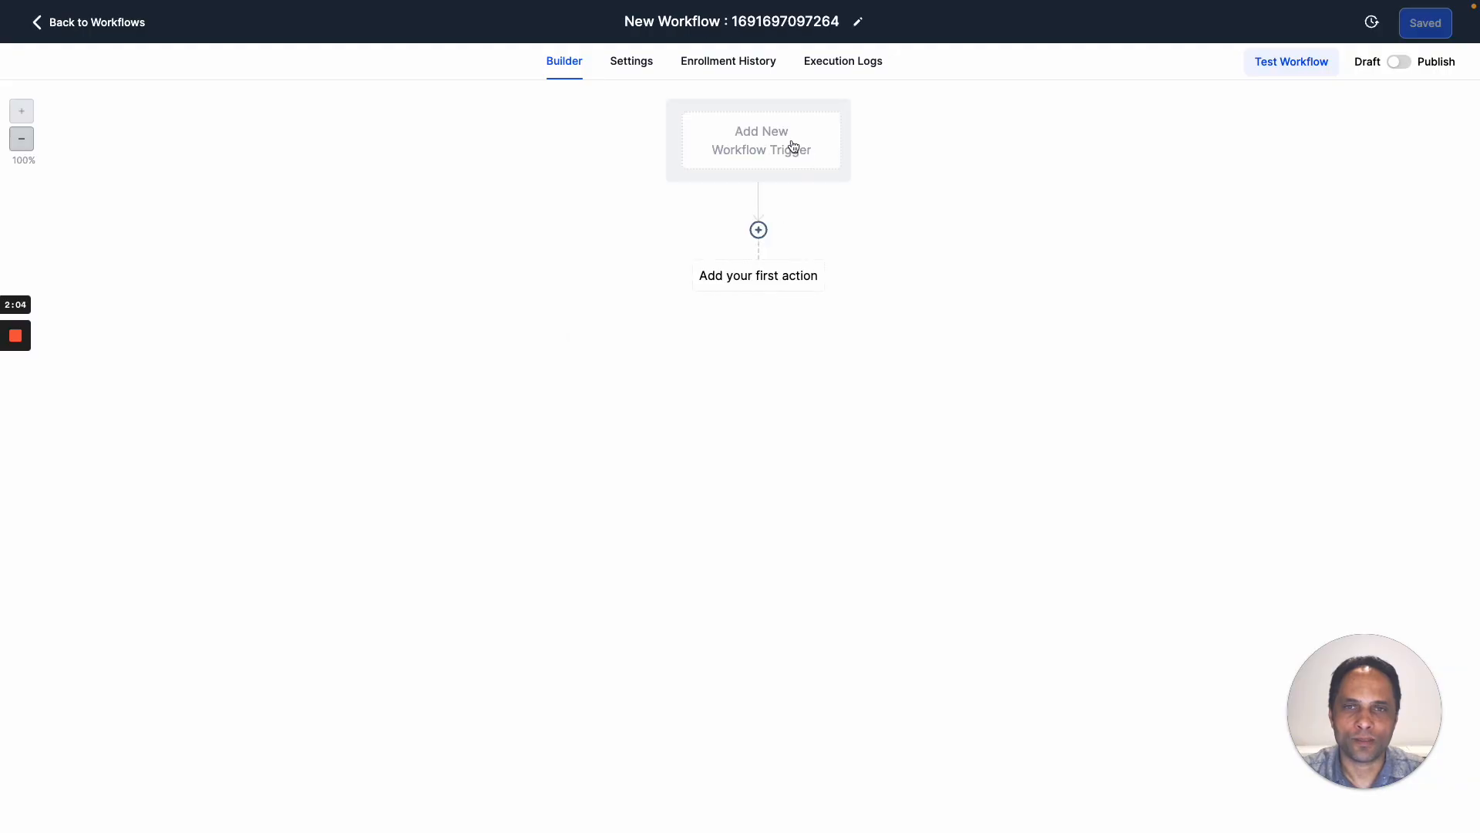
# Add a Contact Tag trigger to the new workflow, filtered to Tag Added with the tag "attorney", and save it.
pyautogui.click(772, 145)
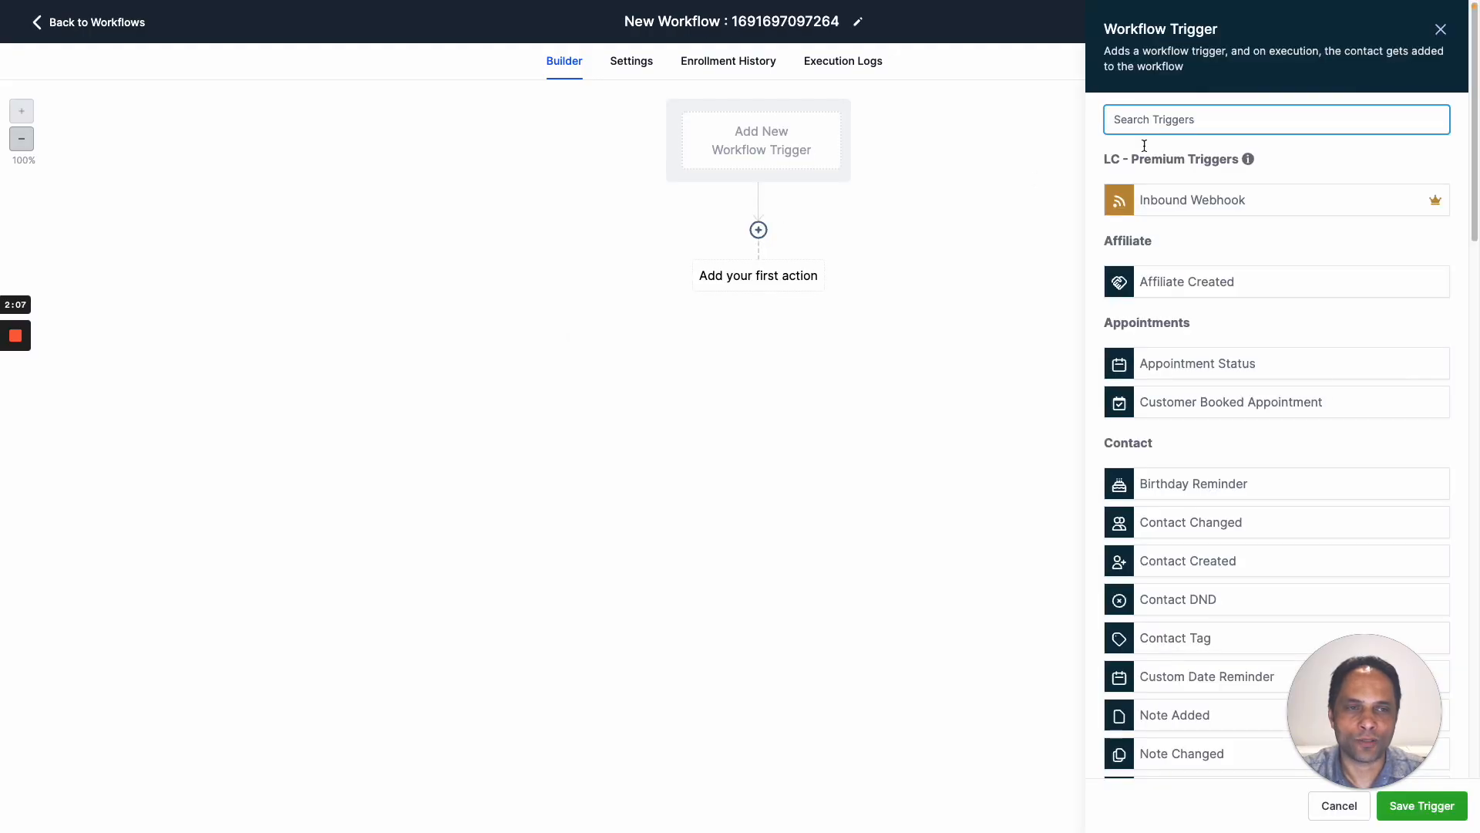
pyautogui.write('tag')
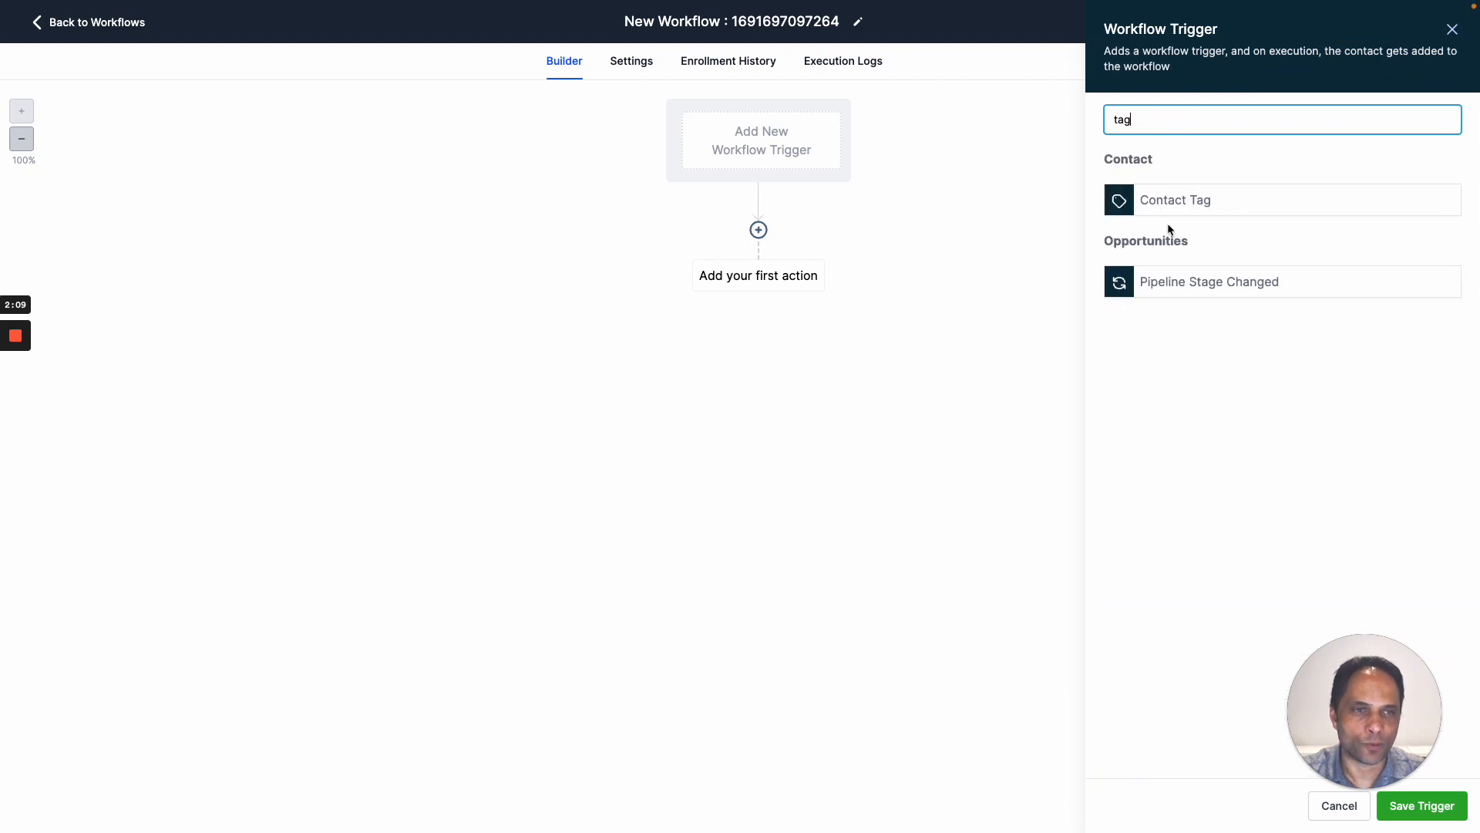
pyautogui.click(1180, 207)
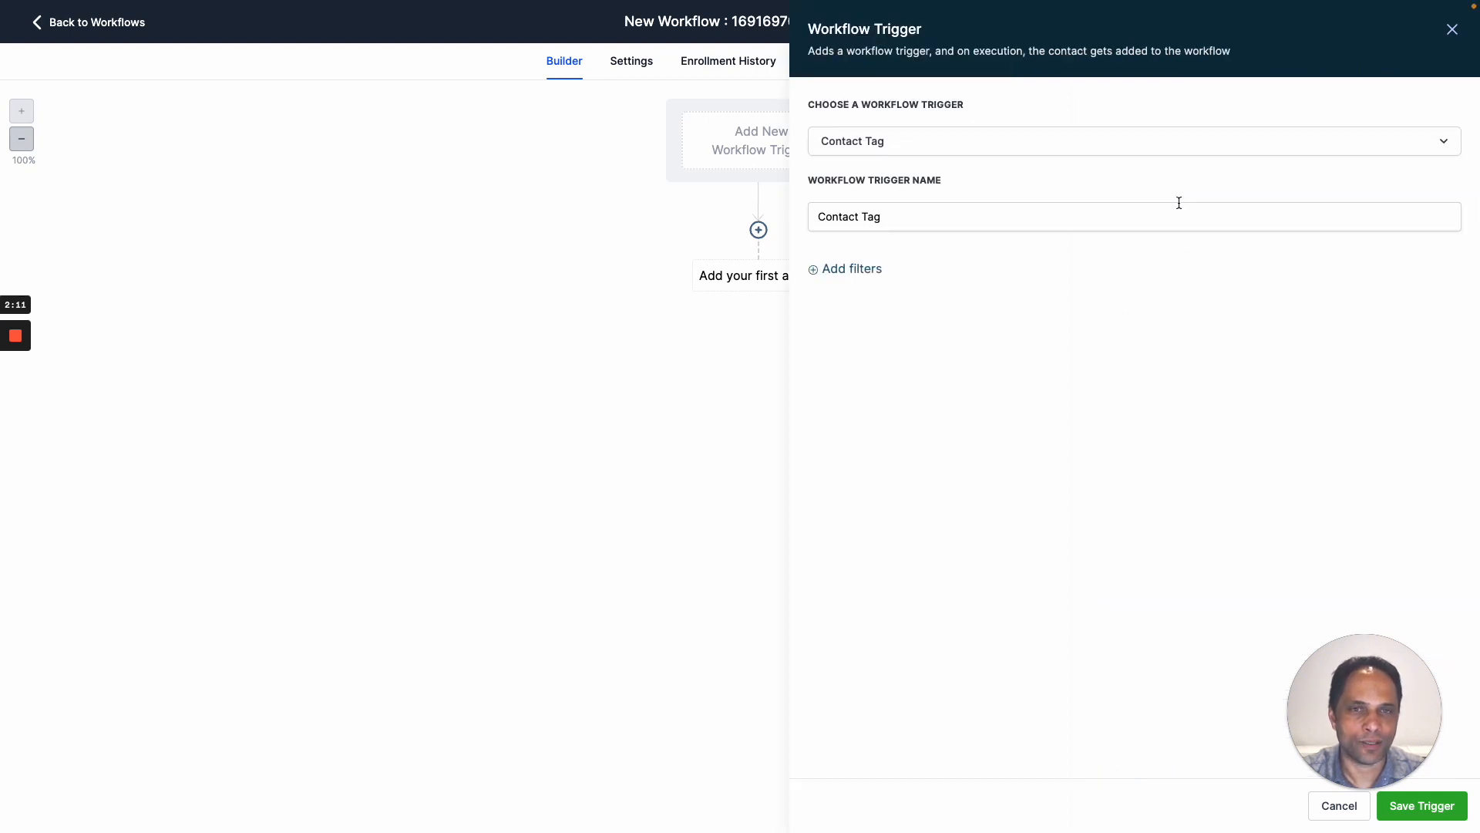
pyautogui.click(838, 276)
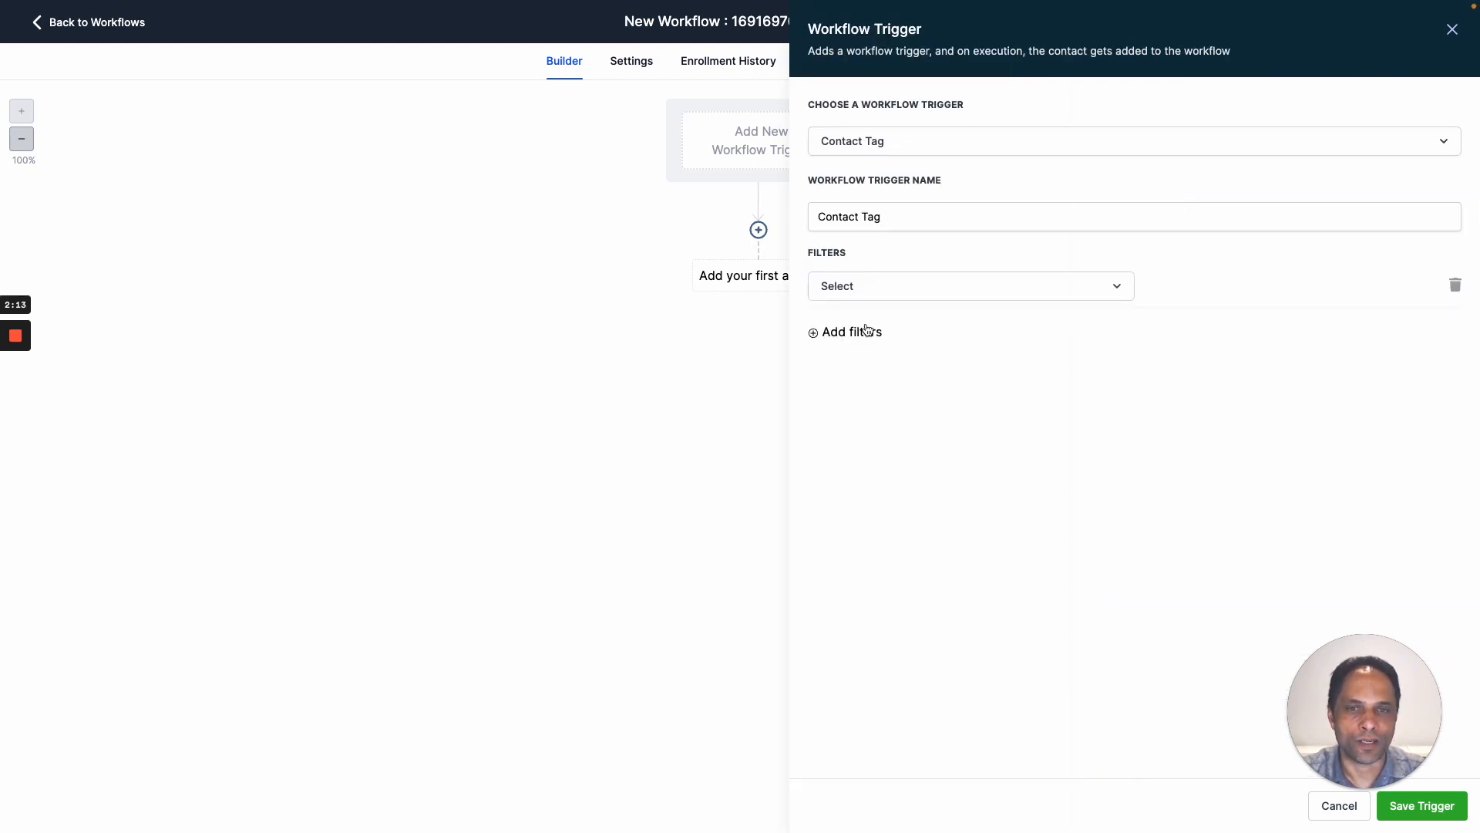
pyautogui.click(876, 289)
pyautogui.click(869, 395)
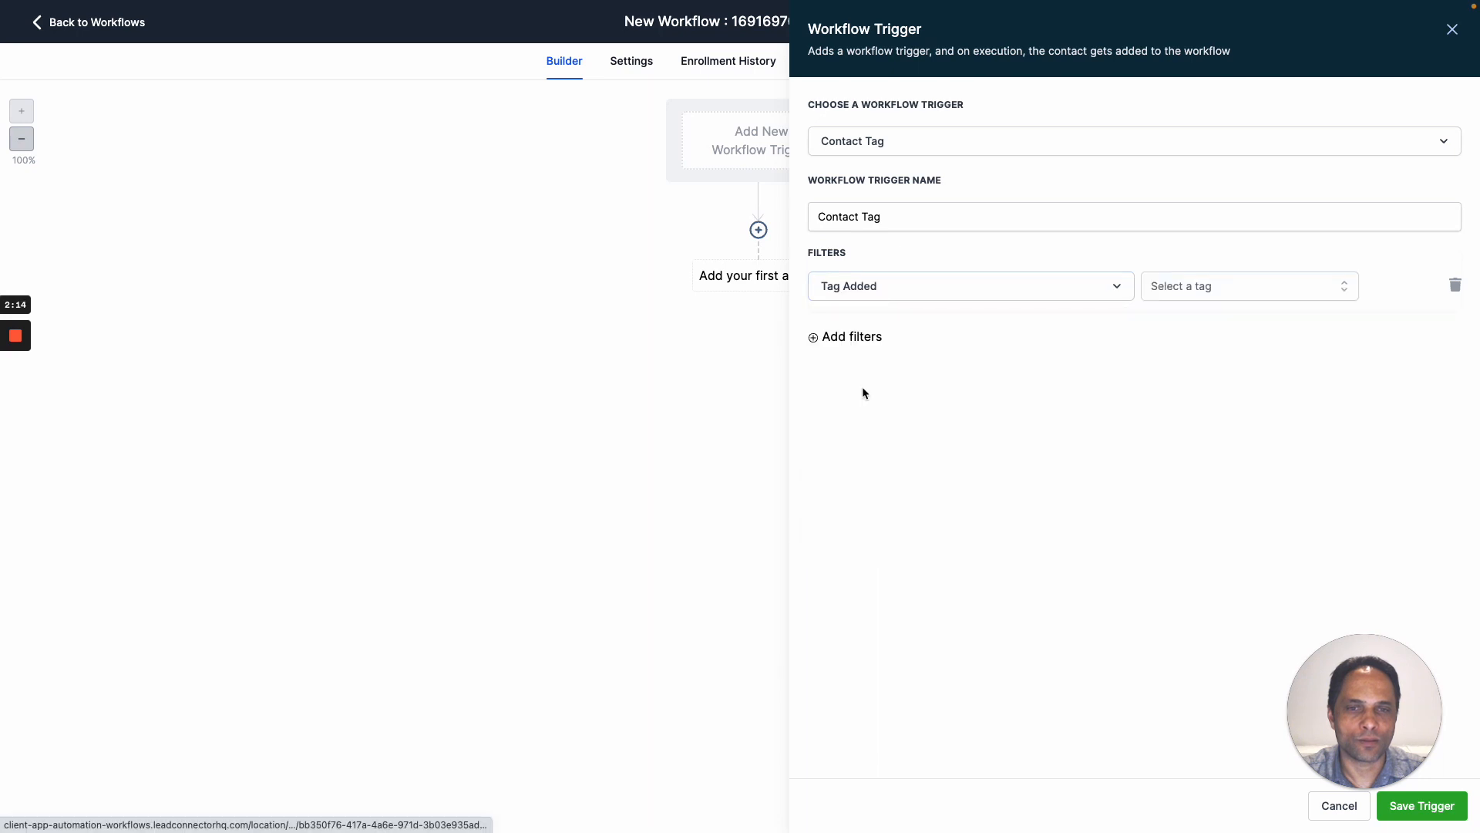
pyautogui.click(1217, 274)
pyautogui.click(1177, 407)
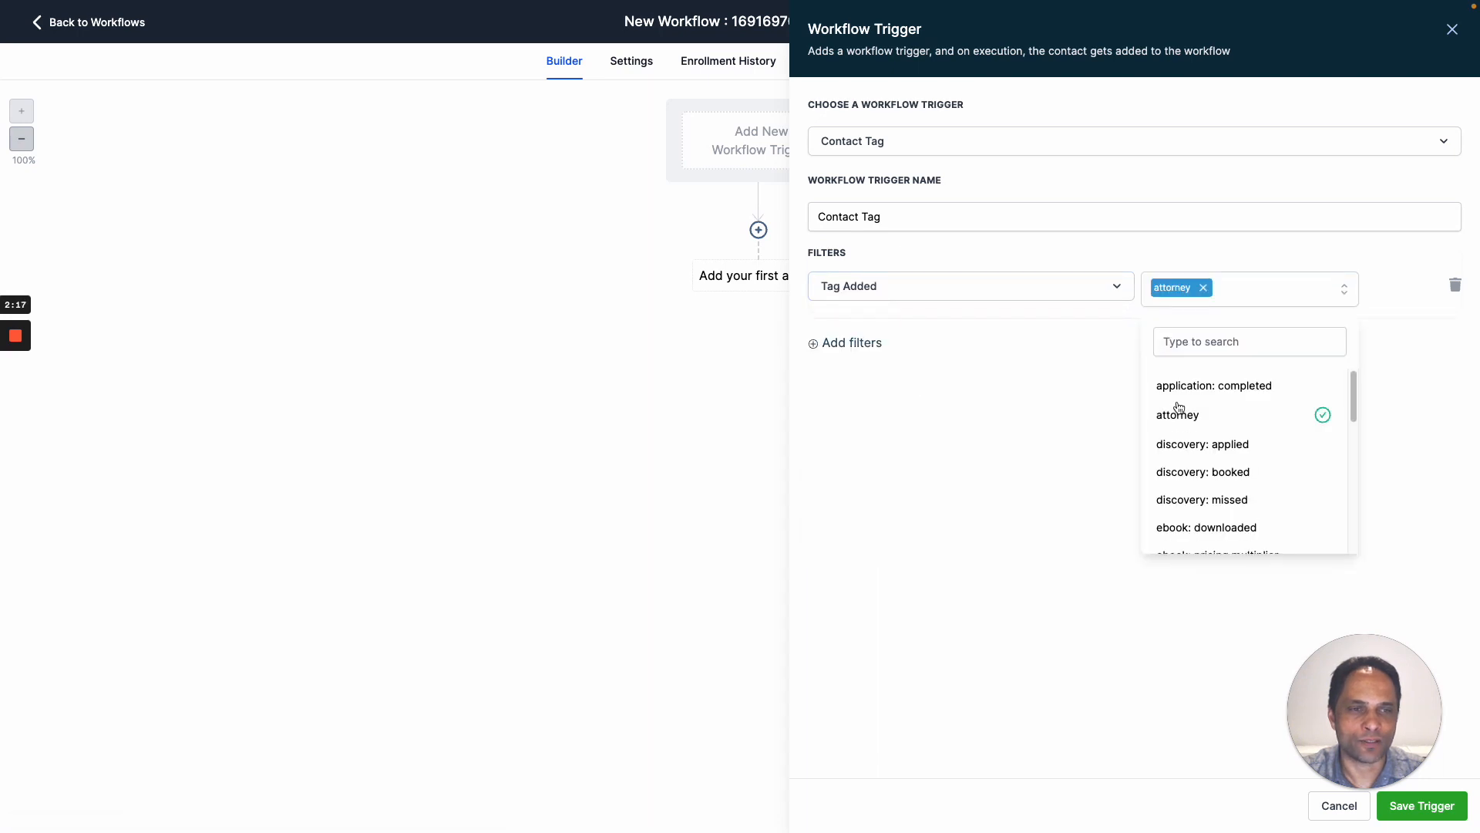
pyautogui.click(1418, 805)
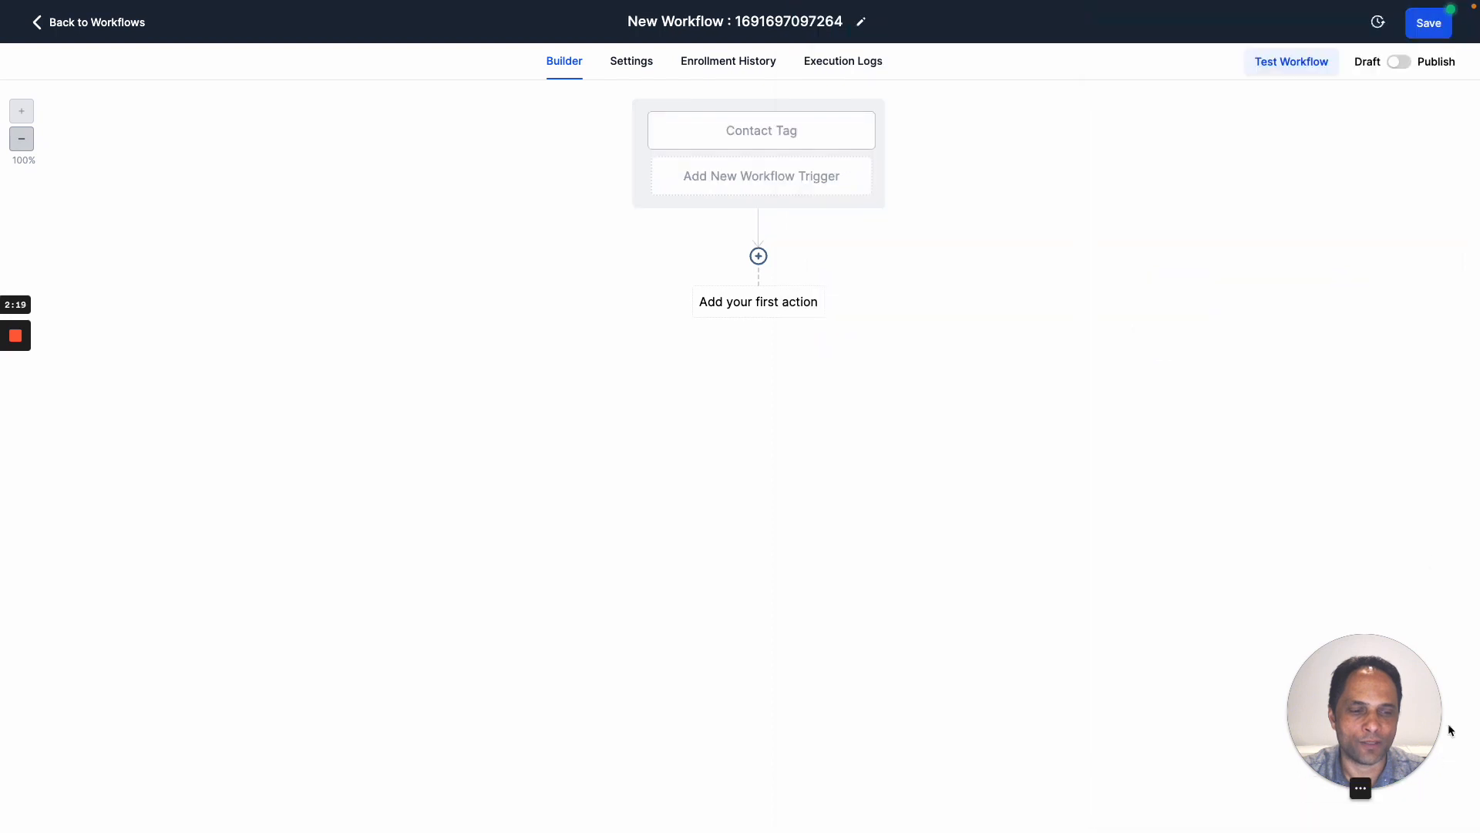
# Add a second workflow trigger of type Form Submitted, searching the available triggers for "form".
pyautogui.click(769, 171)
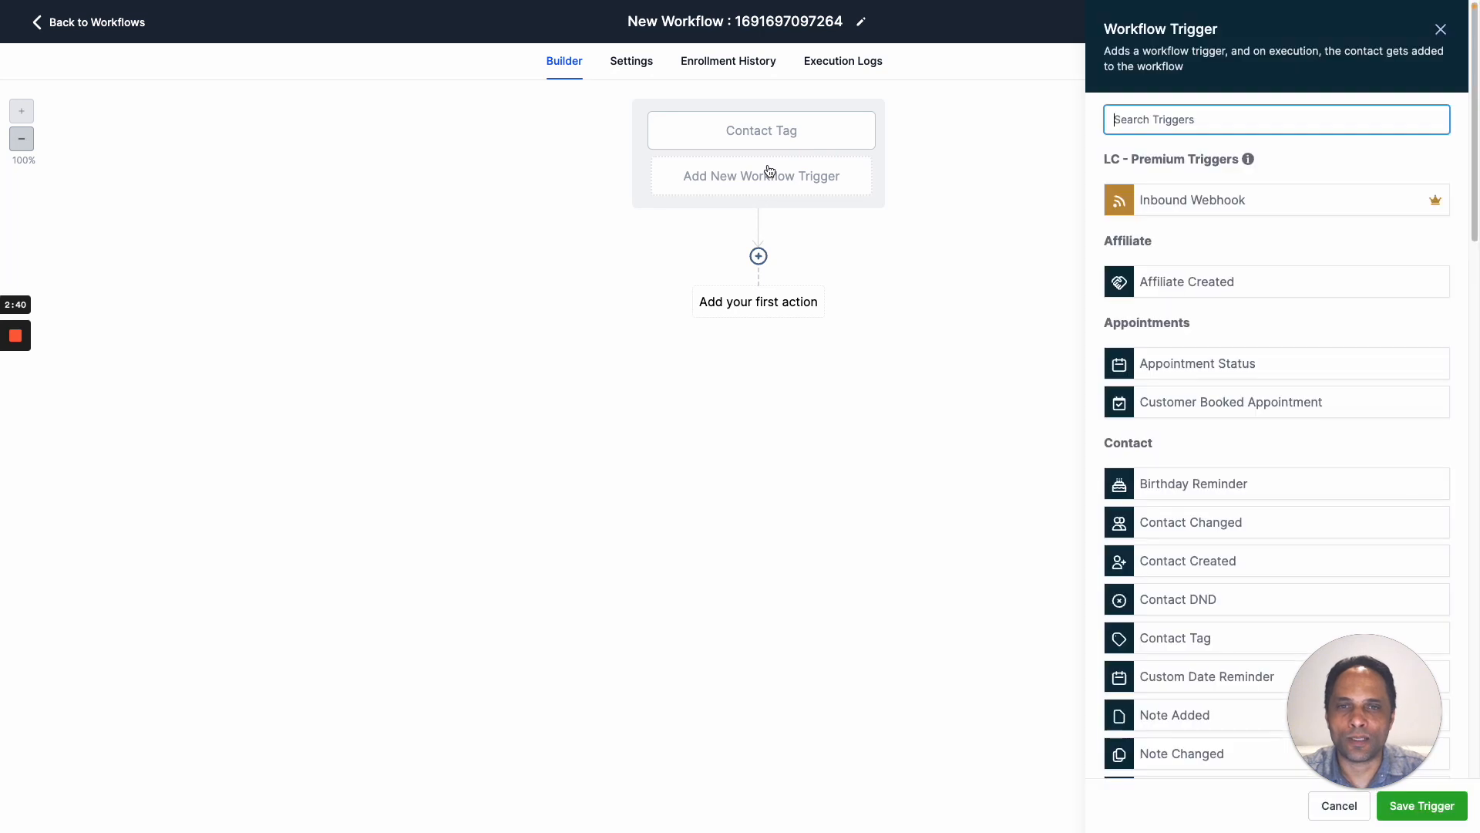
pyautogui.write('trigger')
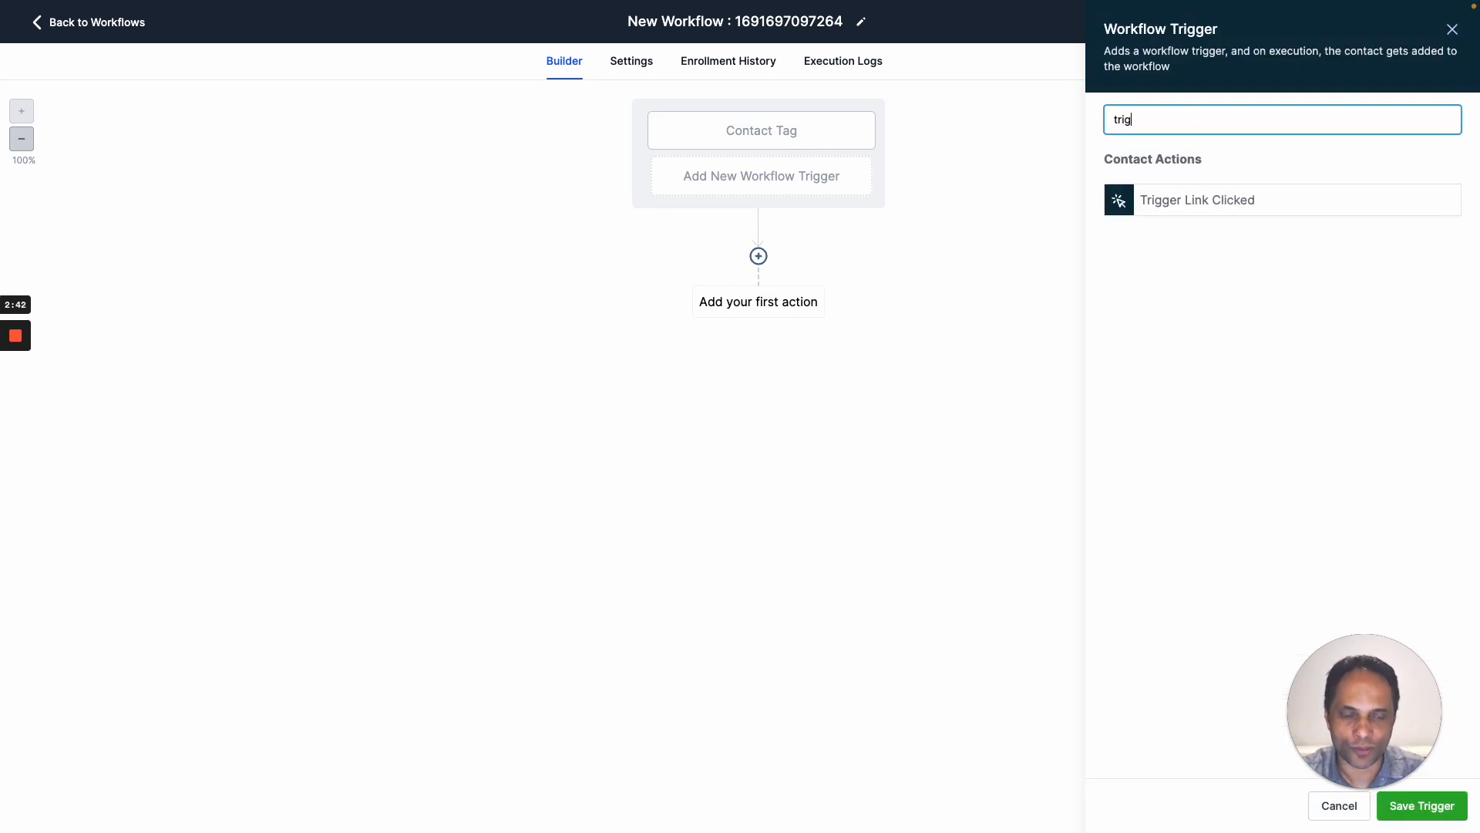
pyautogui.press('BackSpace')
pyautogui.press('BackSpace')
pyautogui.press('BackSpace')
pyautogui.press('BackSpace')
pyautogui.press('BackSpace')
pyautogui.press('BackSpace')
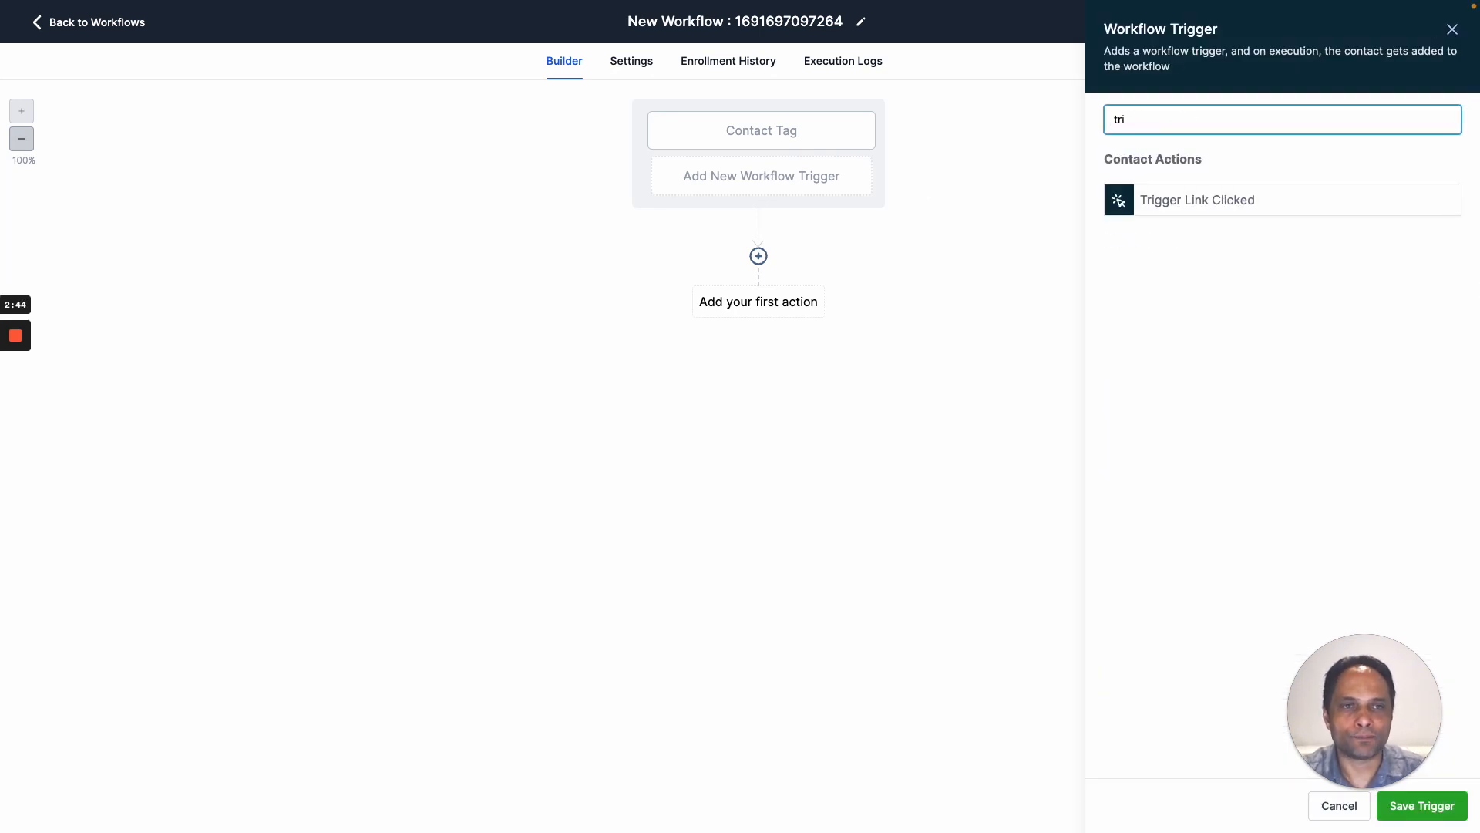
pyautogui.write('form')
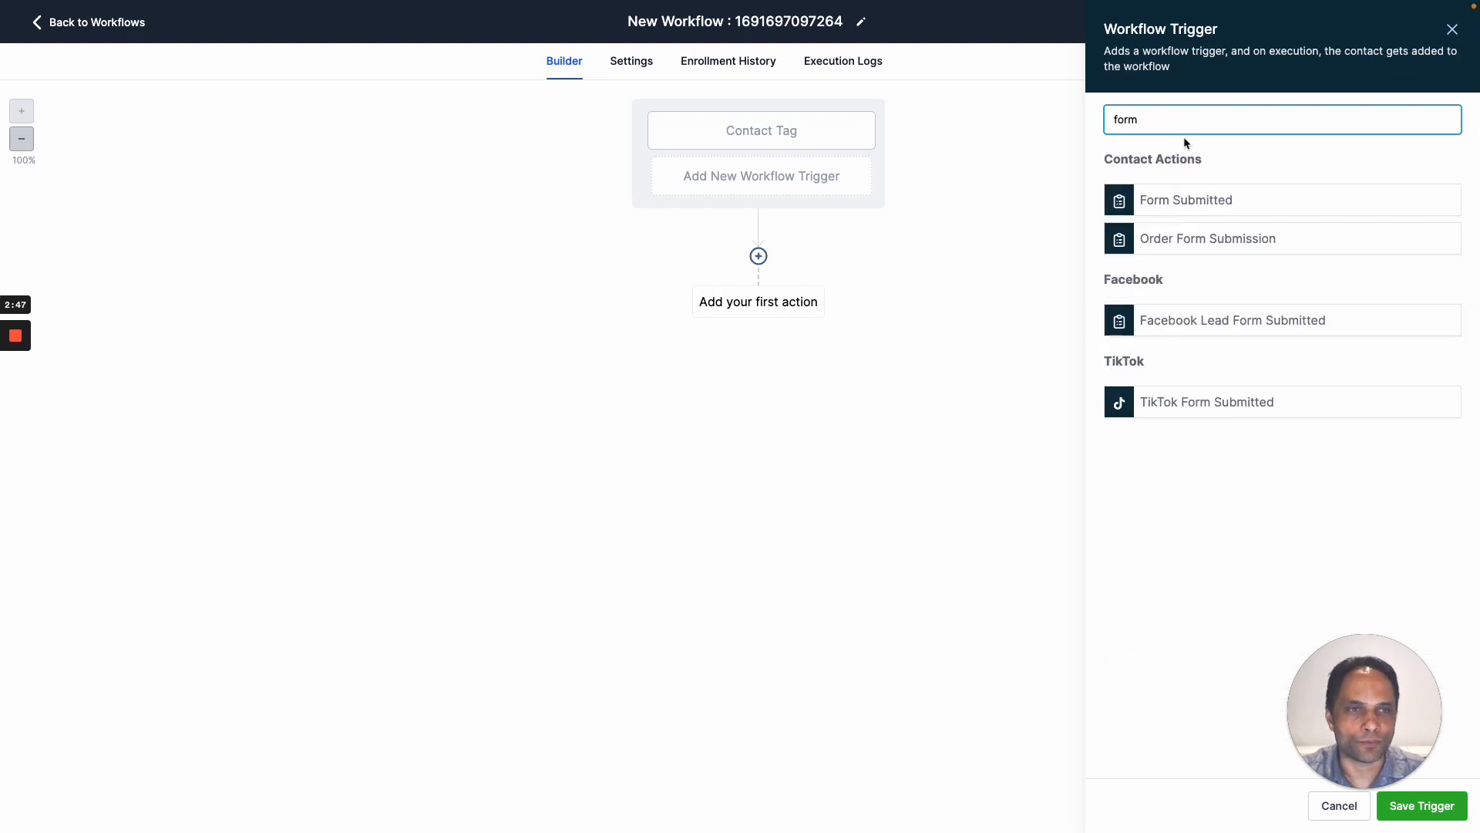
pyautogui.click(1197, 201)
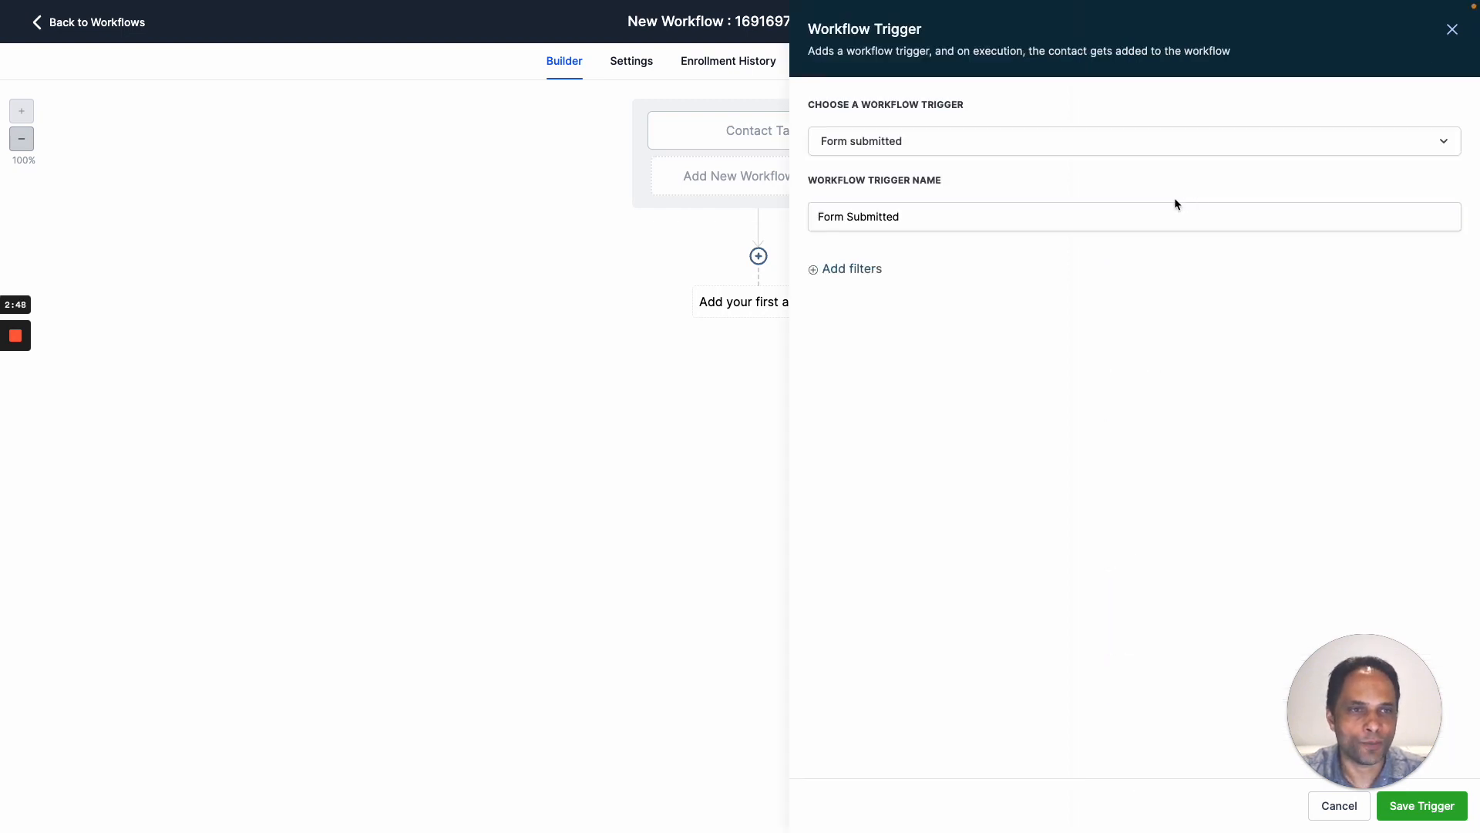
# Filter the Form Submitted trigger with "Form is" set to "Worksheet: VMM" and save the trigger.
pyautogui.click(848, 269)
pyautogui.click(857, 290)
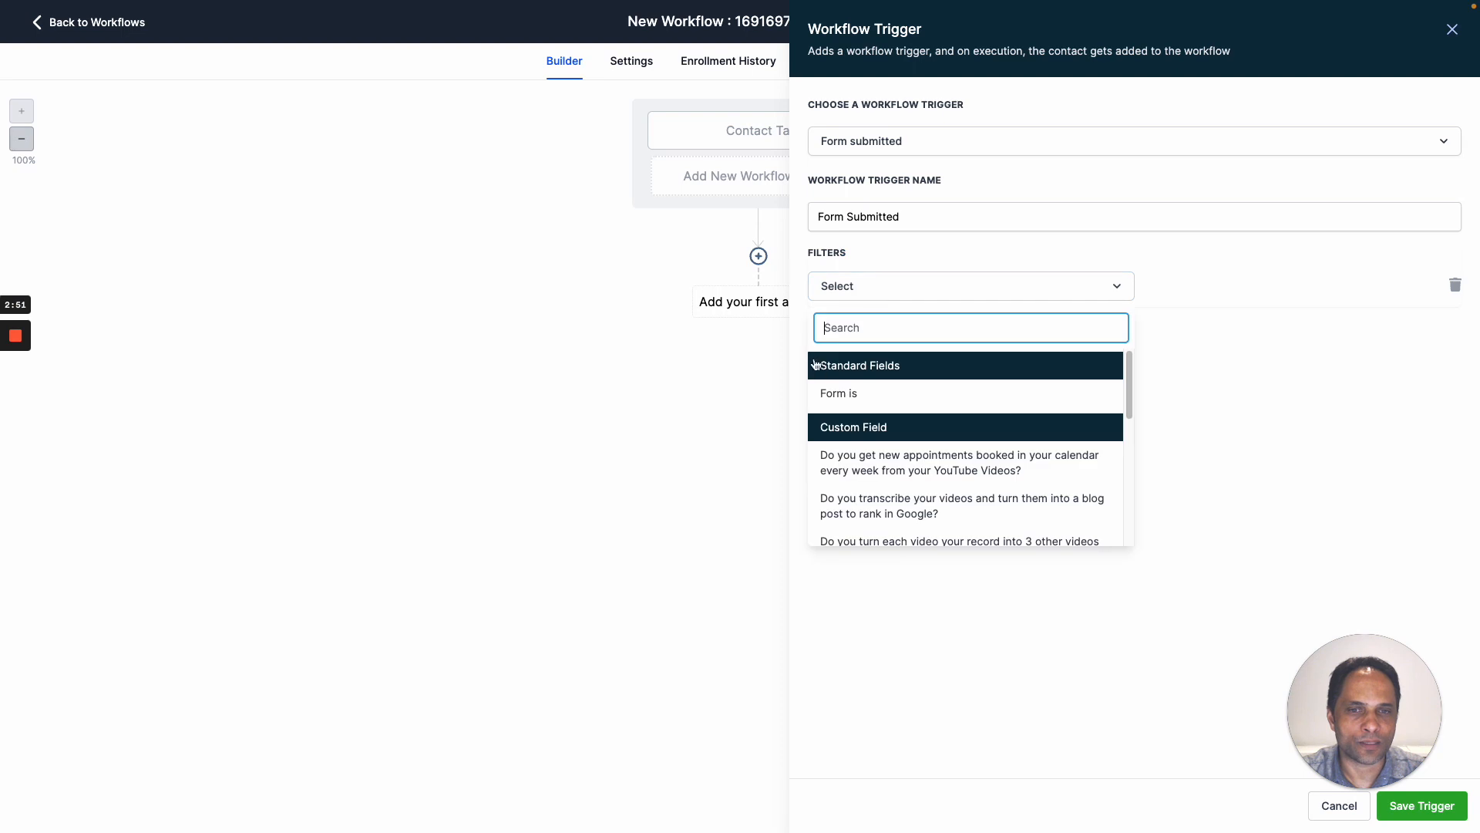
pyautogui.click(848, 393)
pyautogui.click(1233, 295)
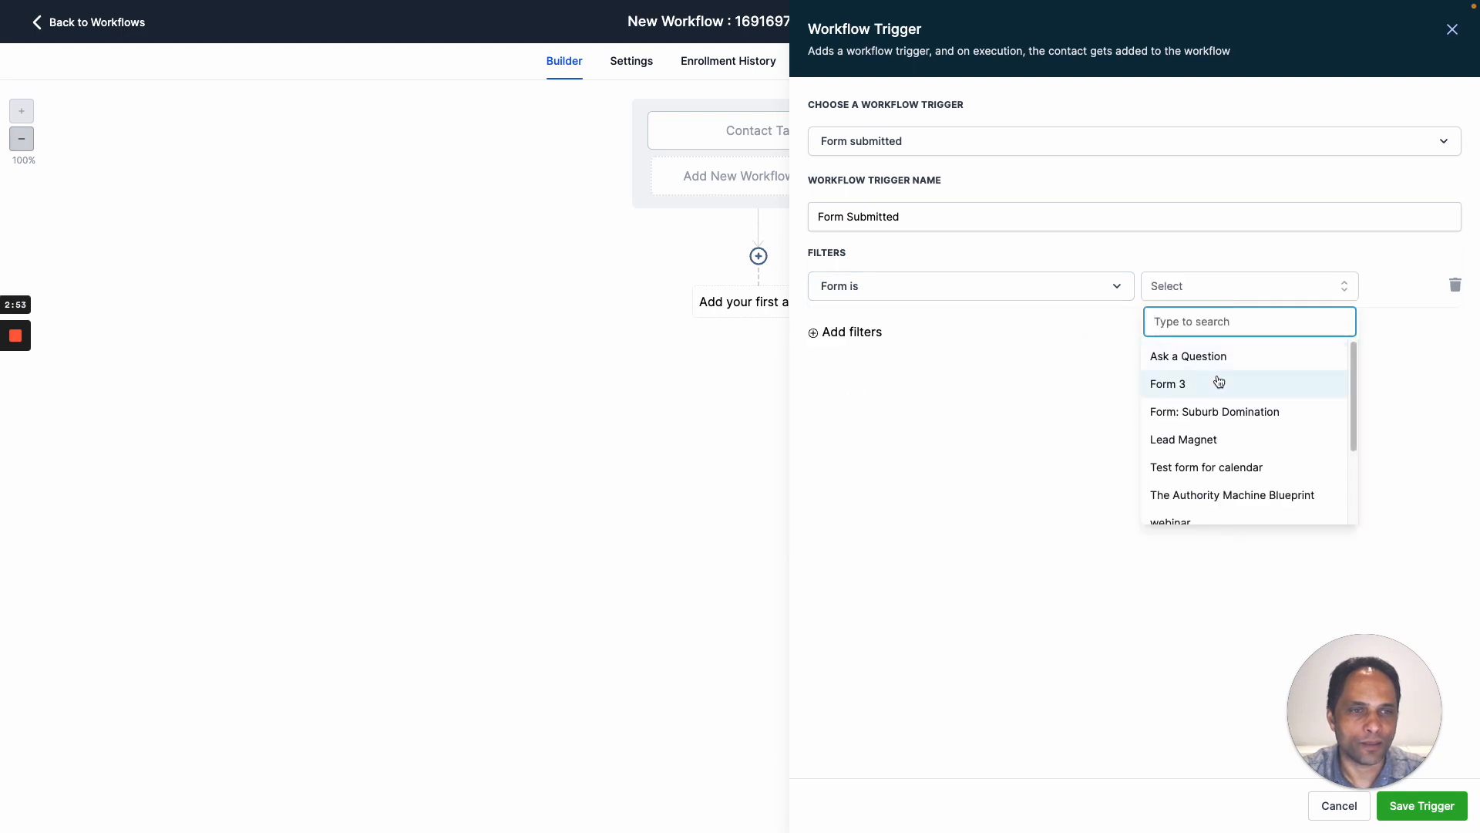
pyautogui.scroll(-3, 1222, 405)
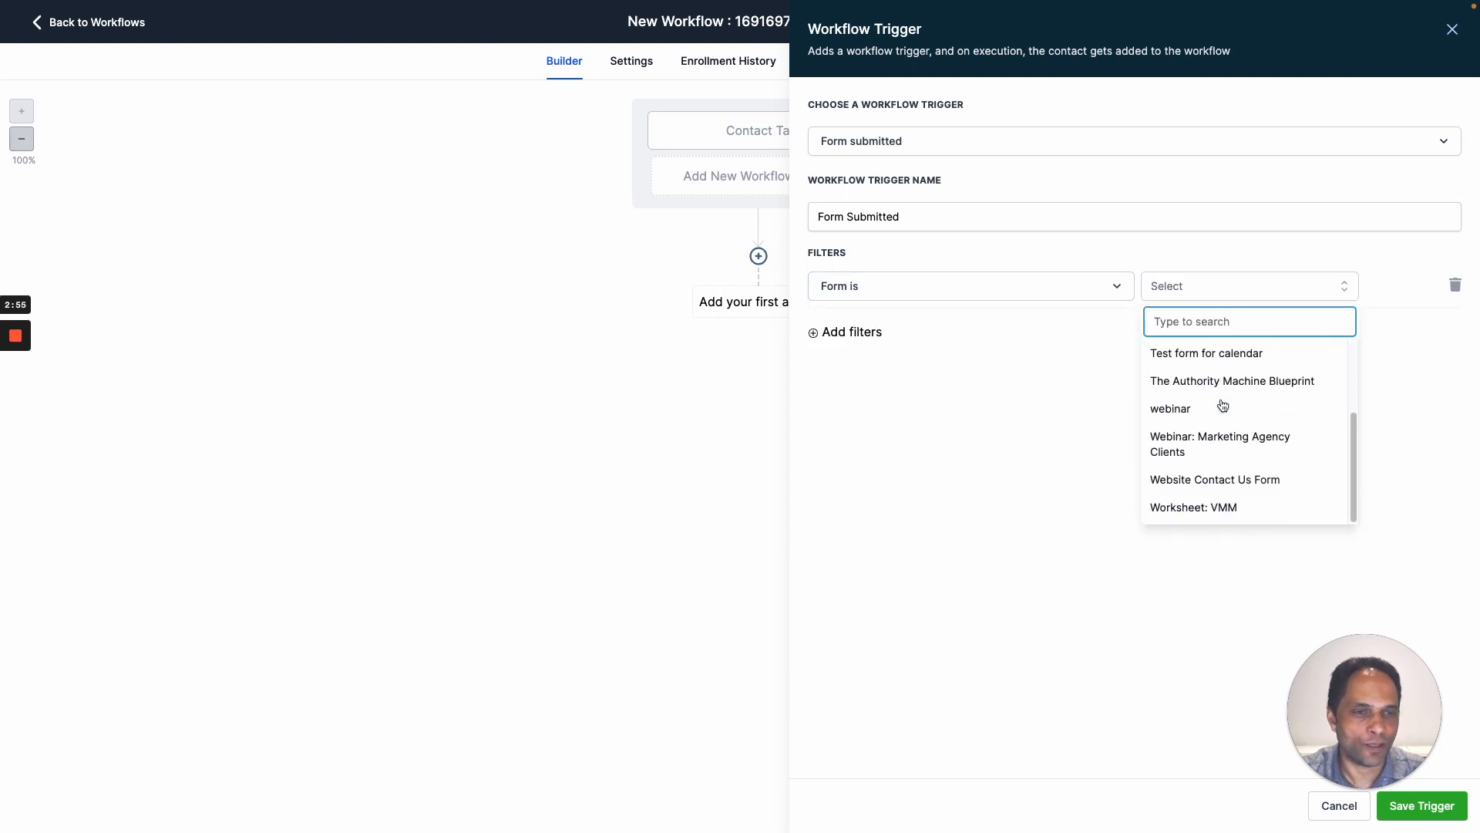
pyautogui.click(1182, 506)
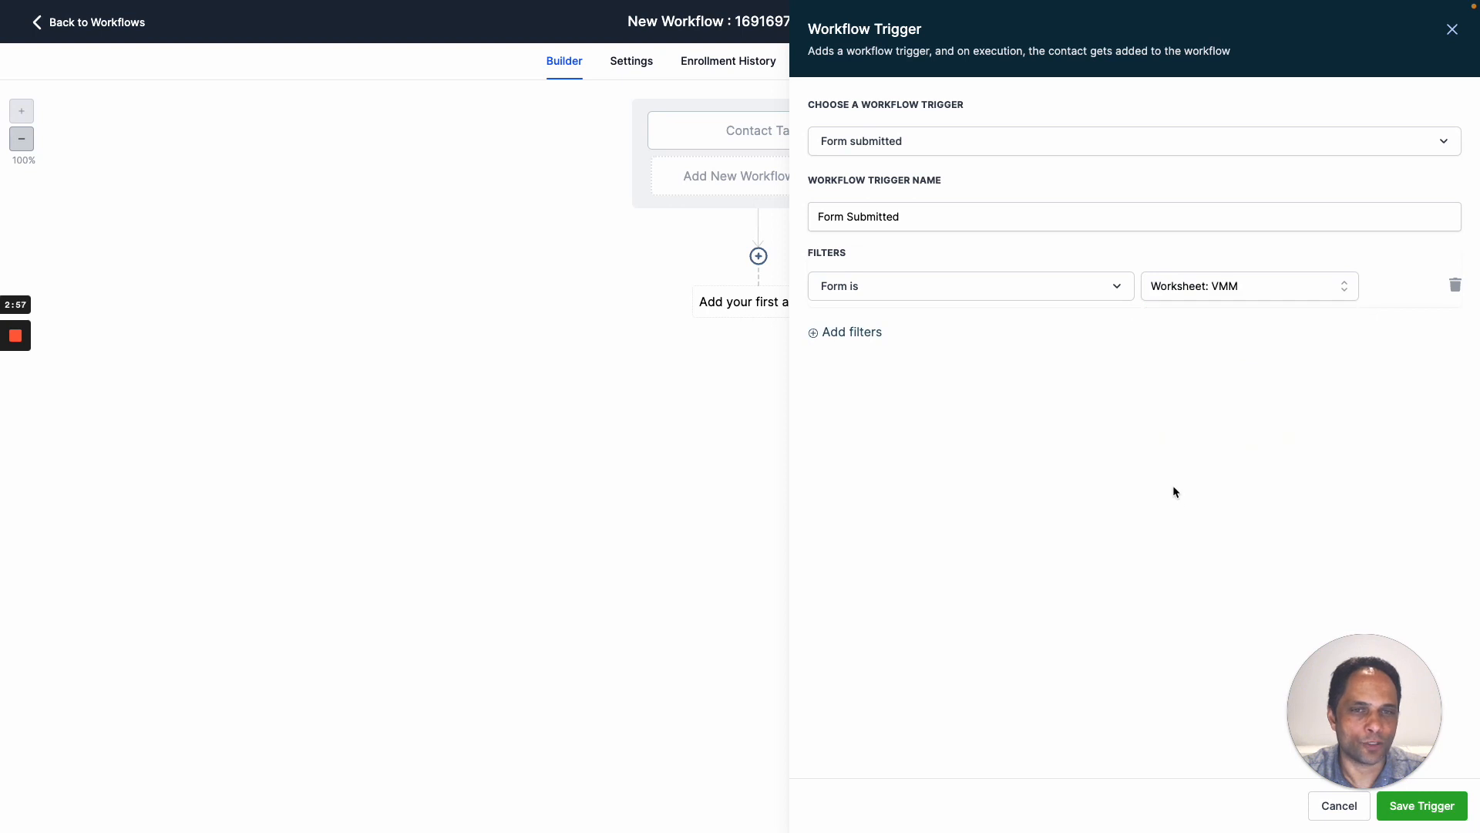
pyautogui.click(1421, 804)
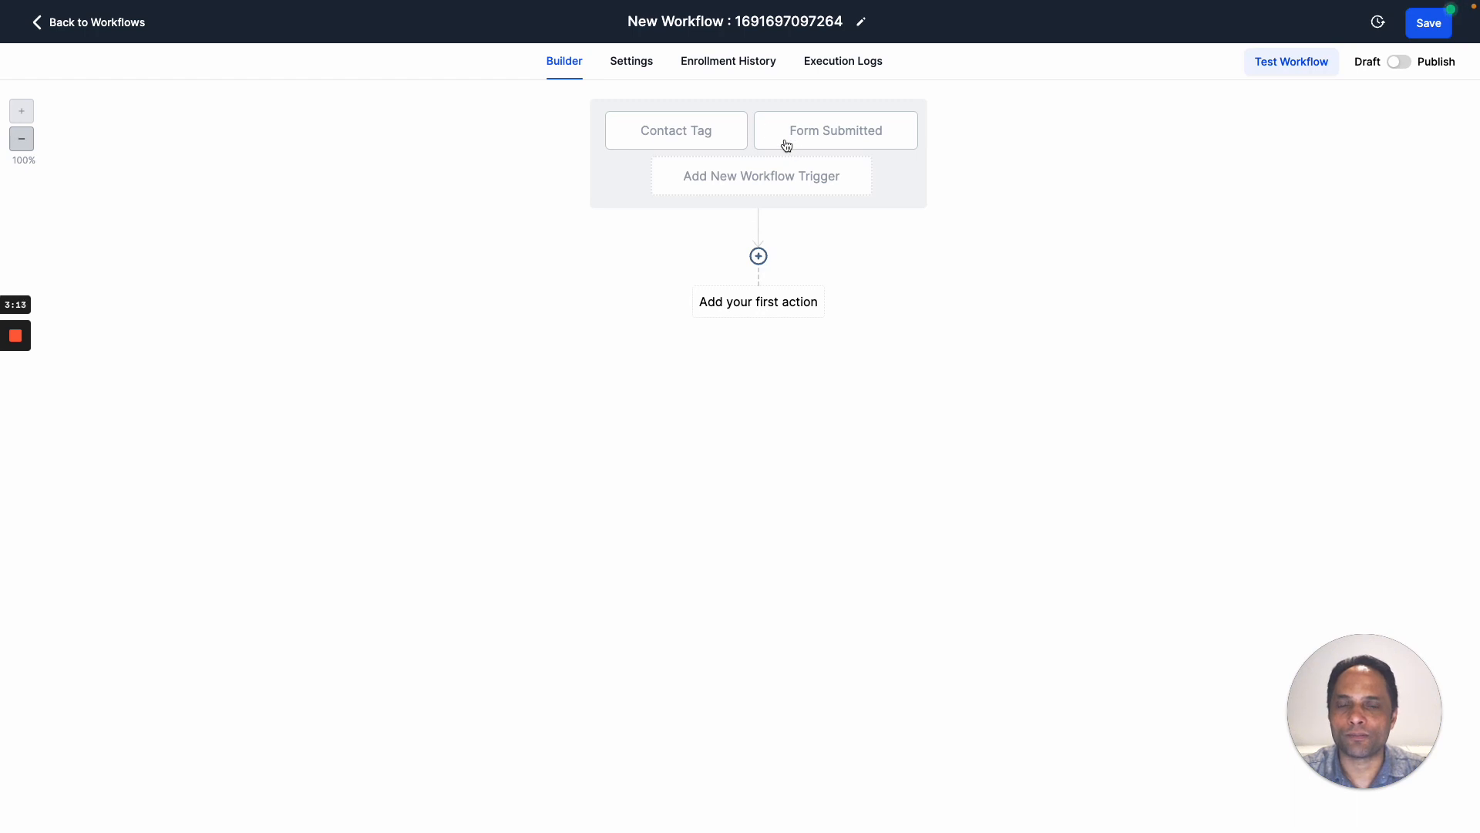
# Add an Add Contact Tag action as the workflow's first action with the tag "worksheet: vmm" and save it.
pyautogui.click(758, 255)
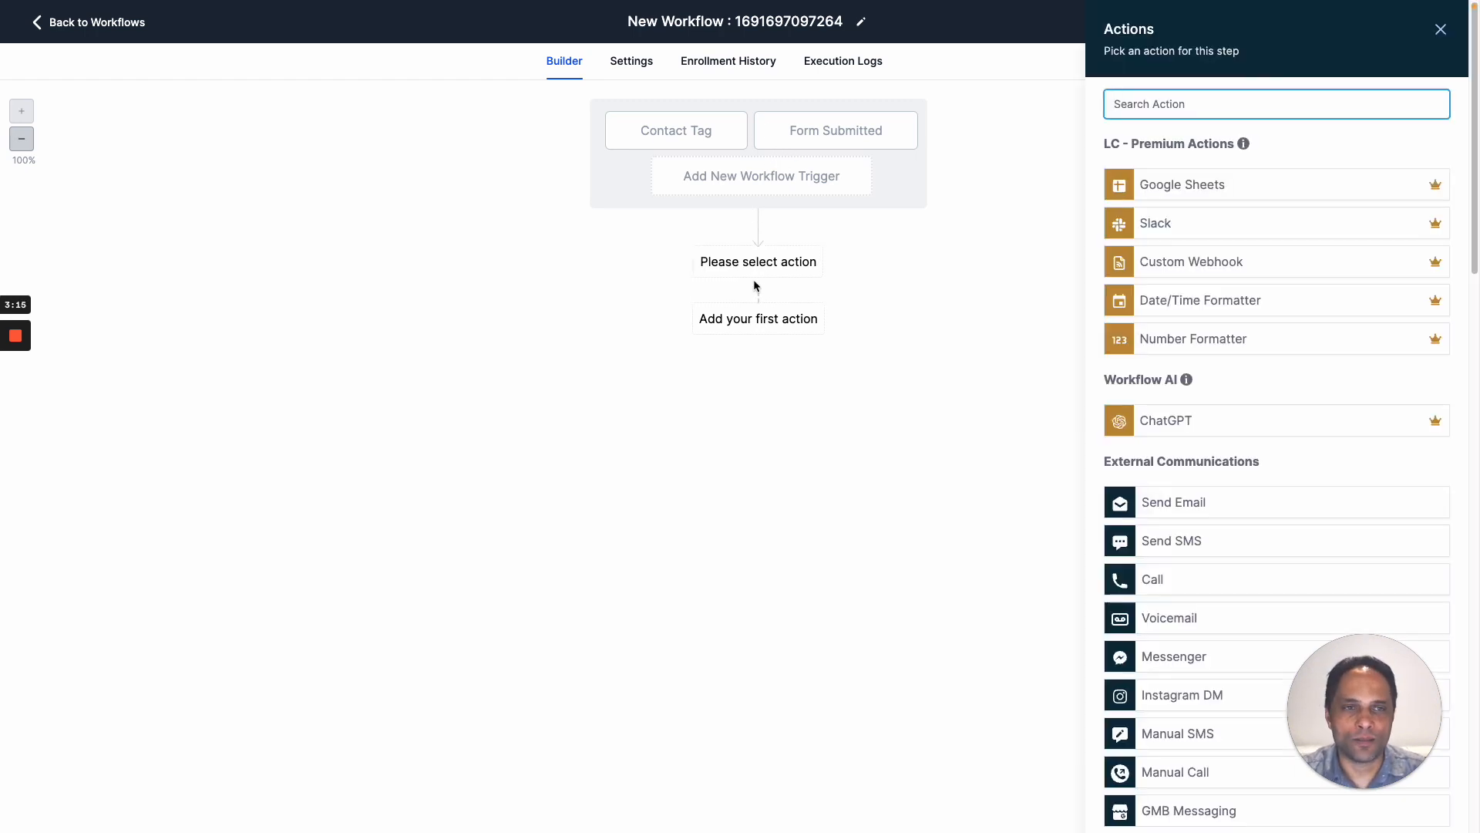
pyautogui.write('tag')
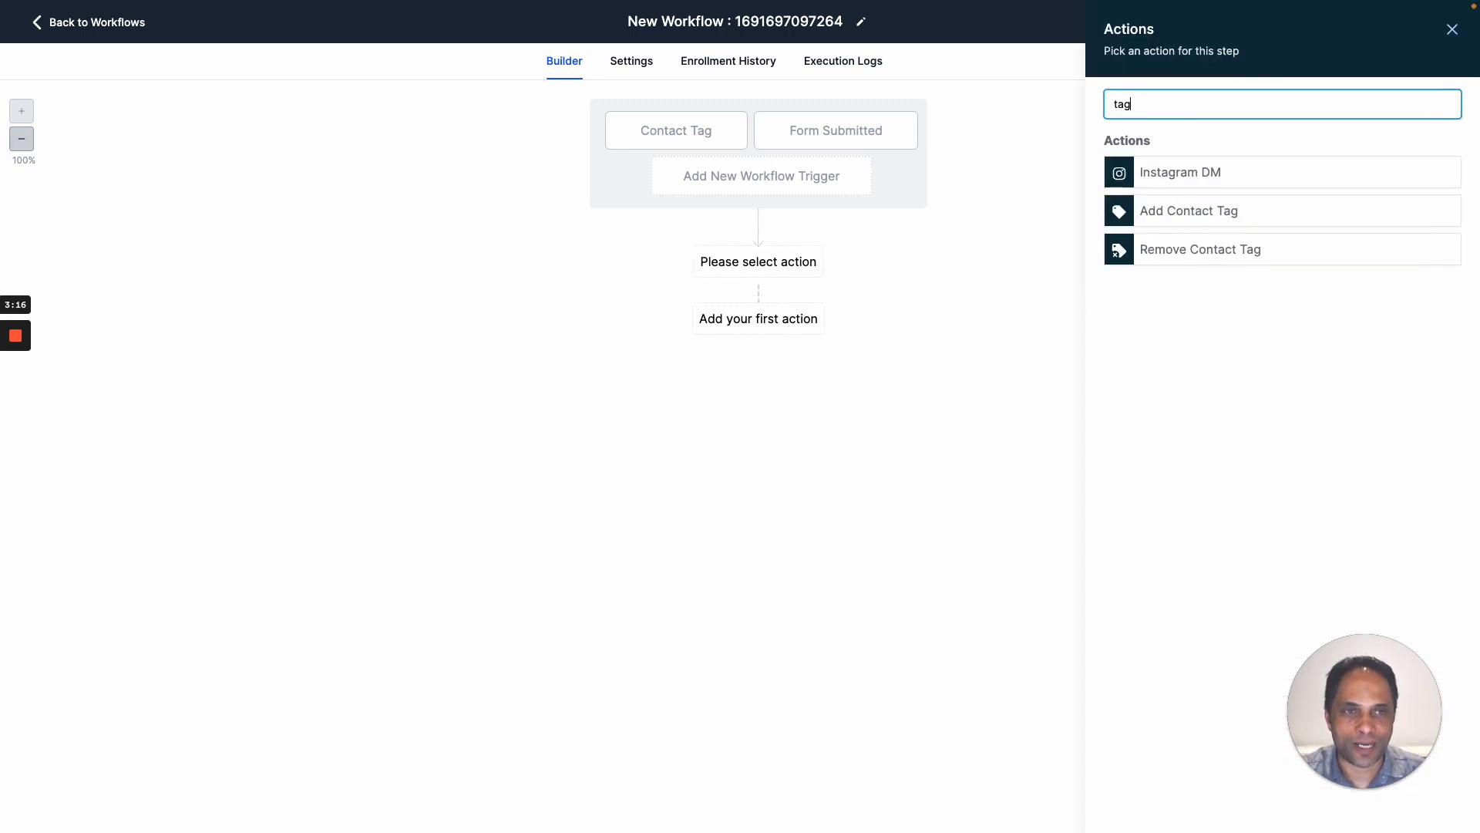
pyautogui.click(1195, 210)
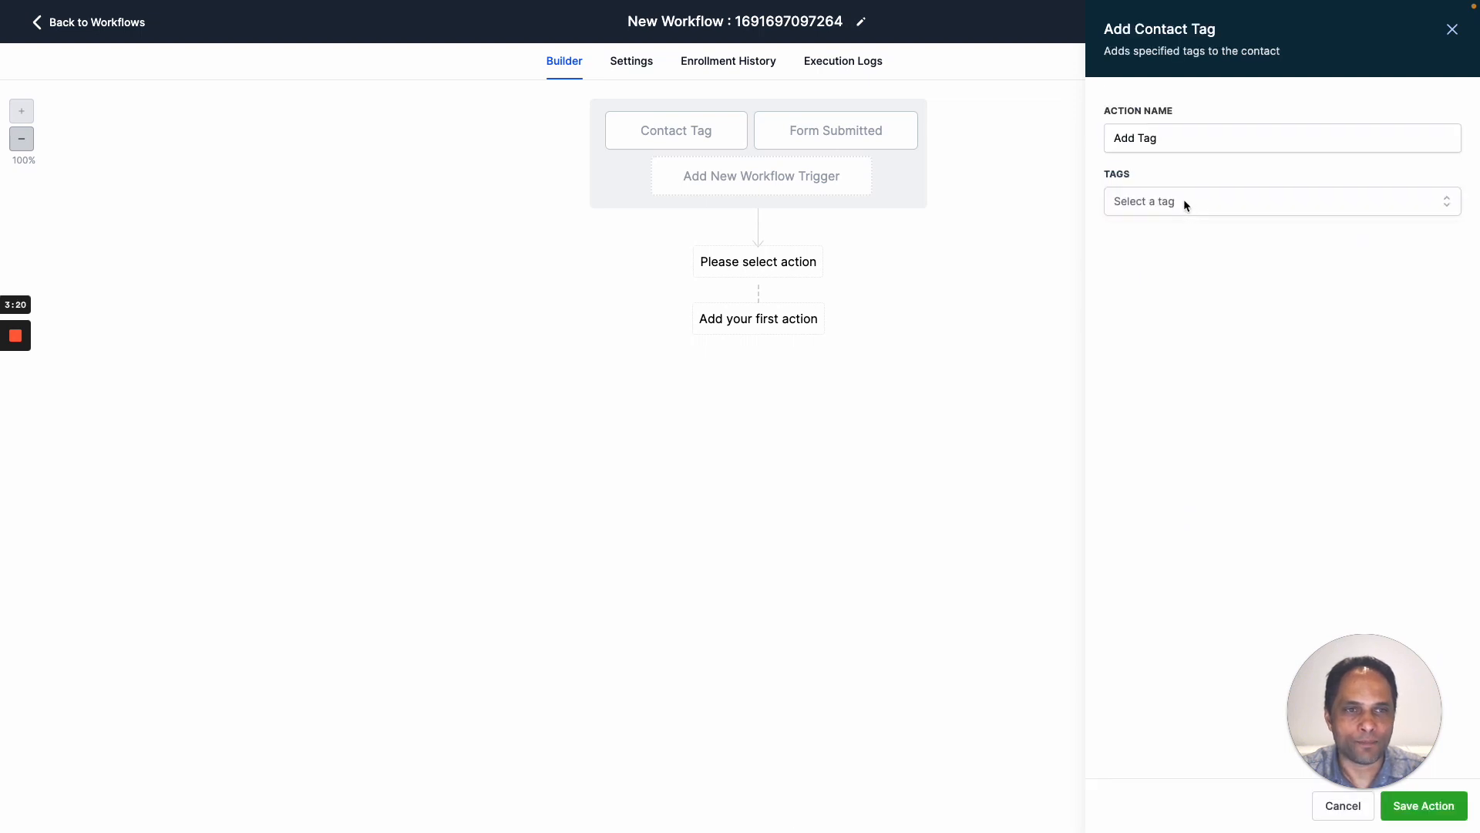
pyautogui.click(1184, 203)
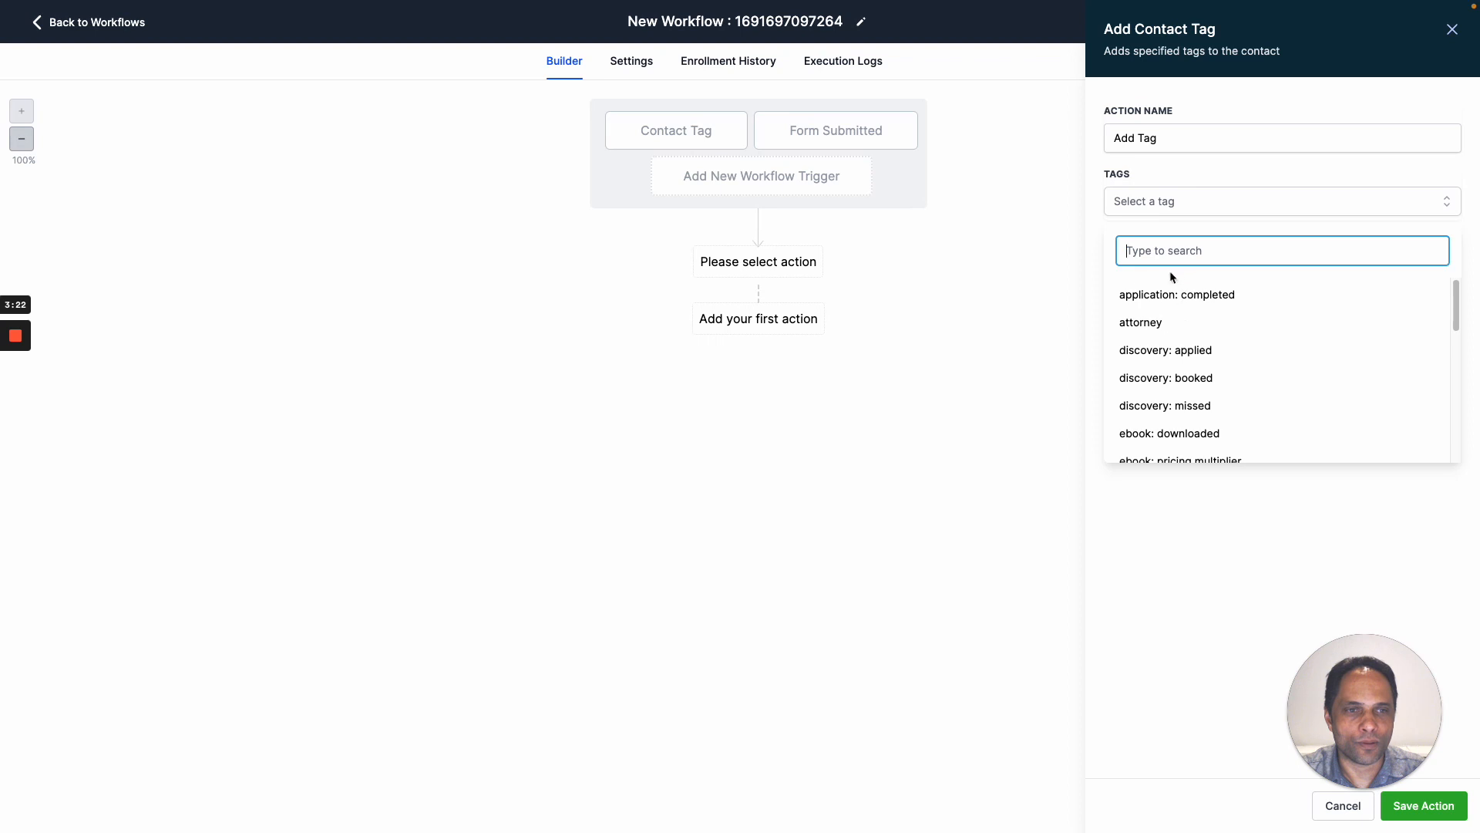
pyautogui.write('vmm')
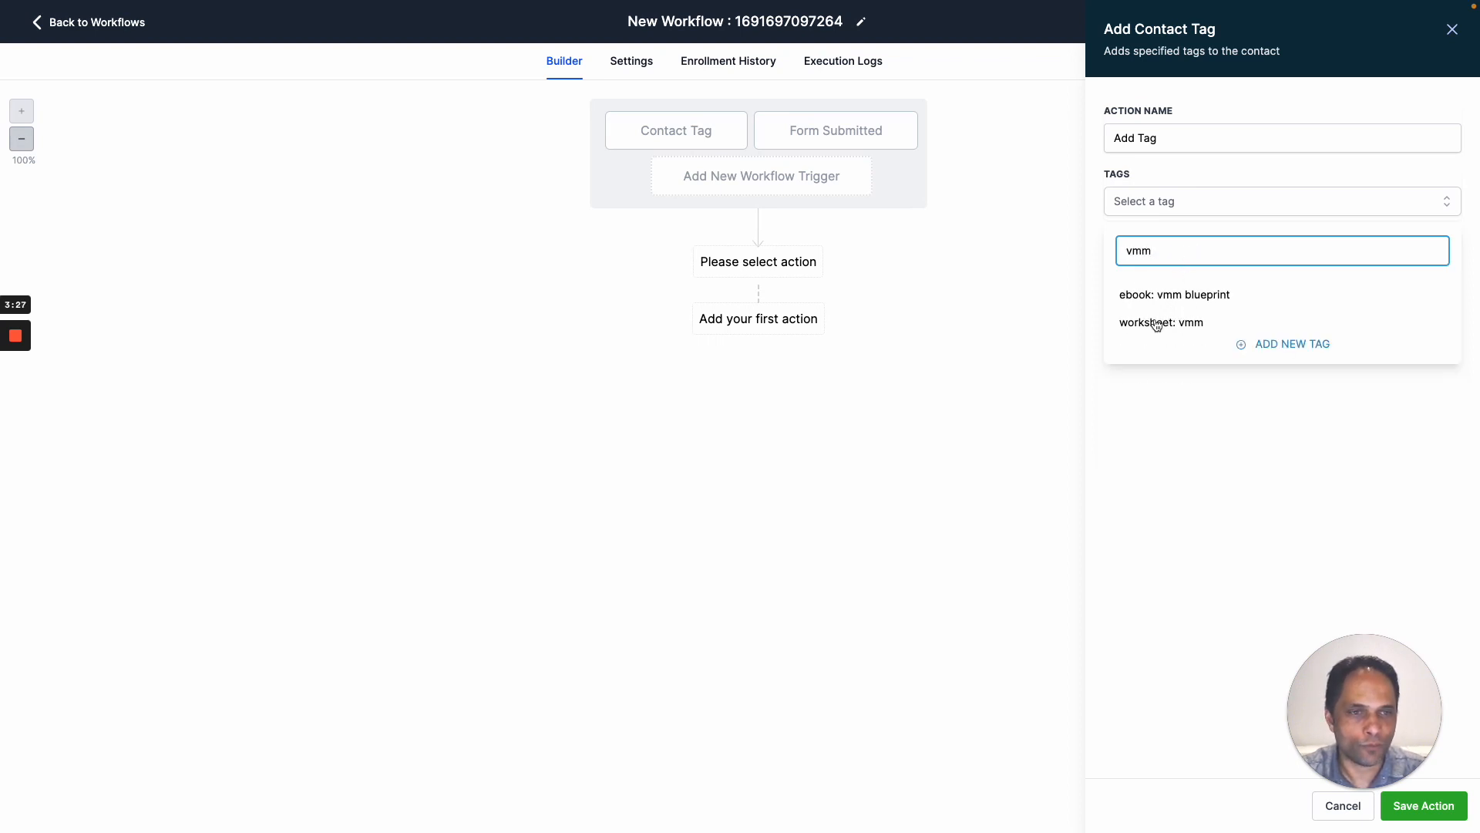
pyautogui.click(1157, 325)
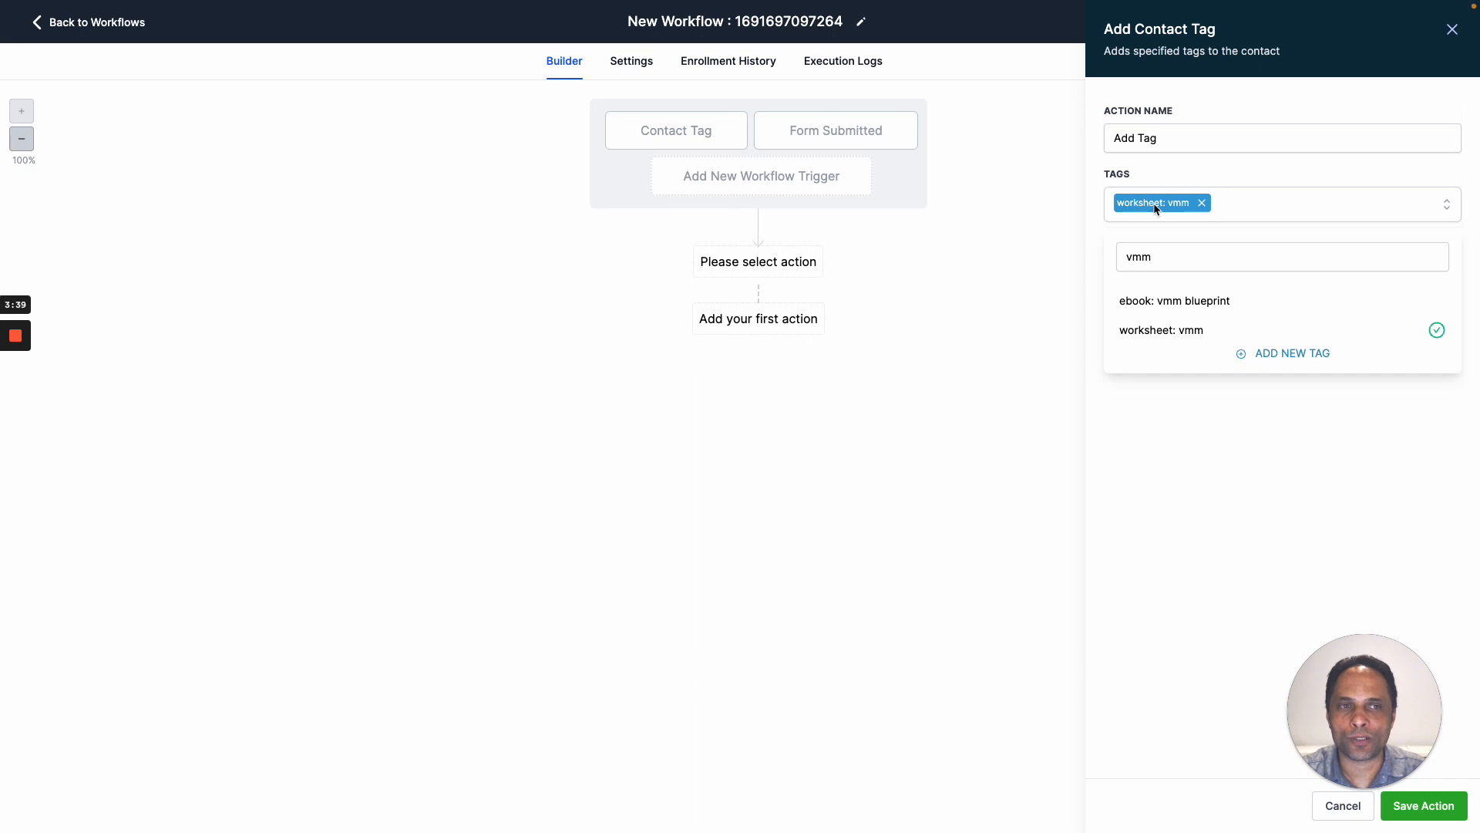
pyautogui.click(1426, 806)
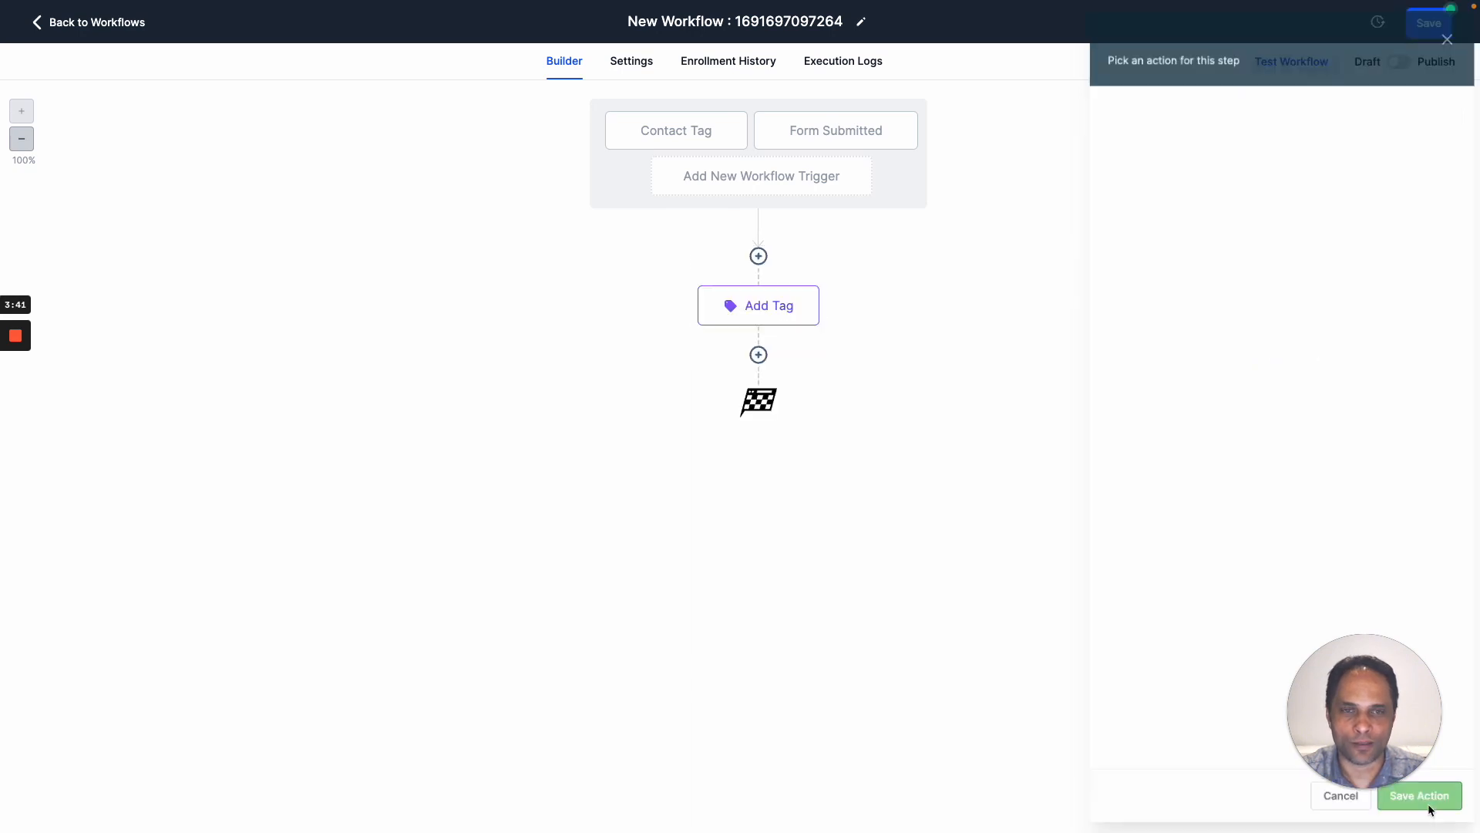
# Insert a Create/Update Opportunity action after the Add Tag step, using the Test Sales Pipeline and the Lead In stage.
pyautogui.click(759, 355)
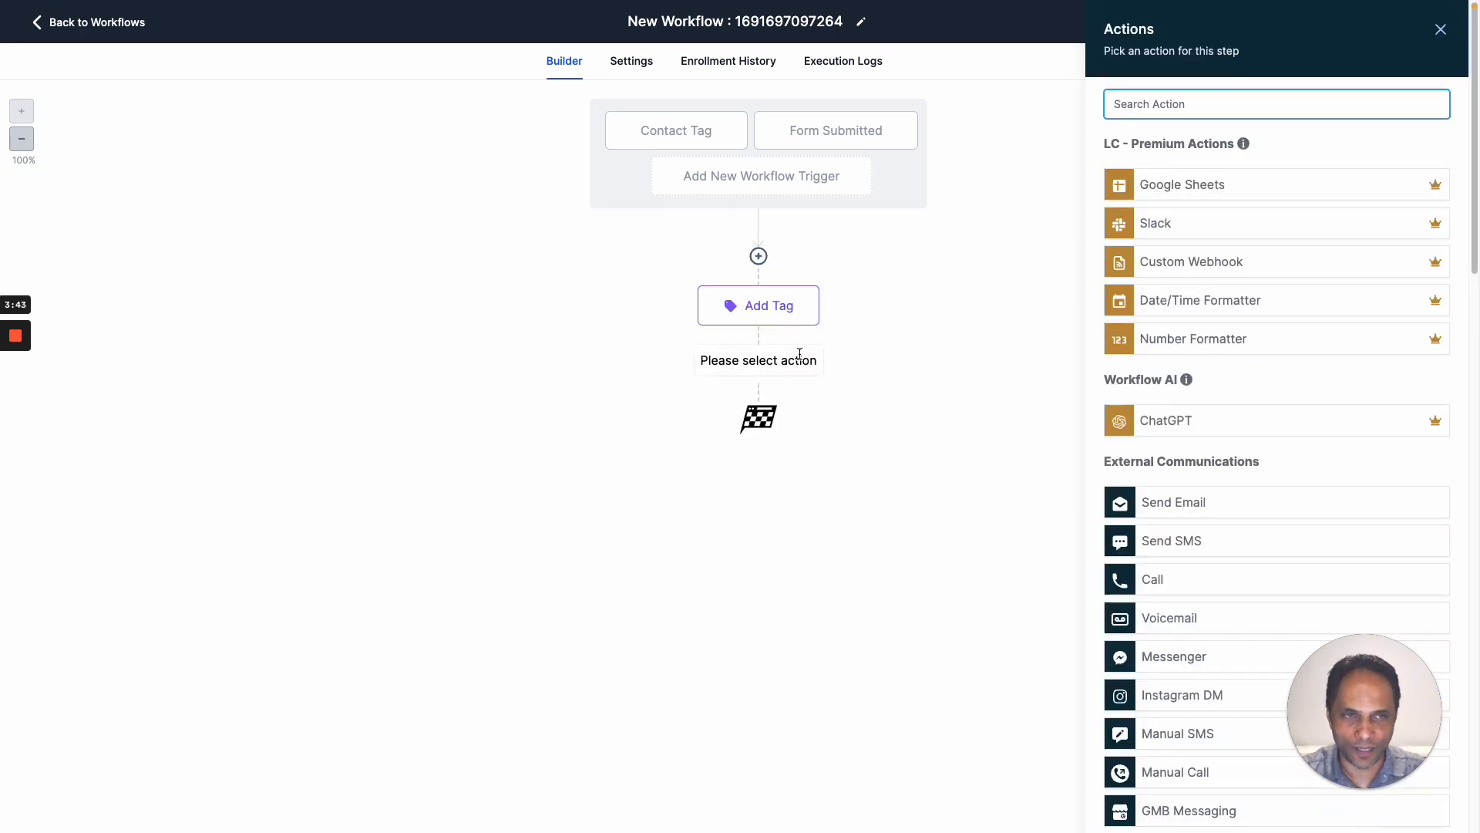
pyautogui.click(1144, 105)
pyautogui.write('opport')
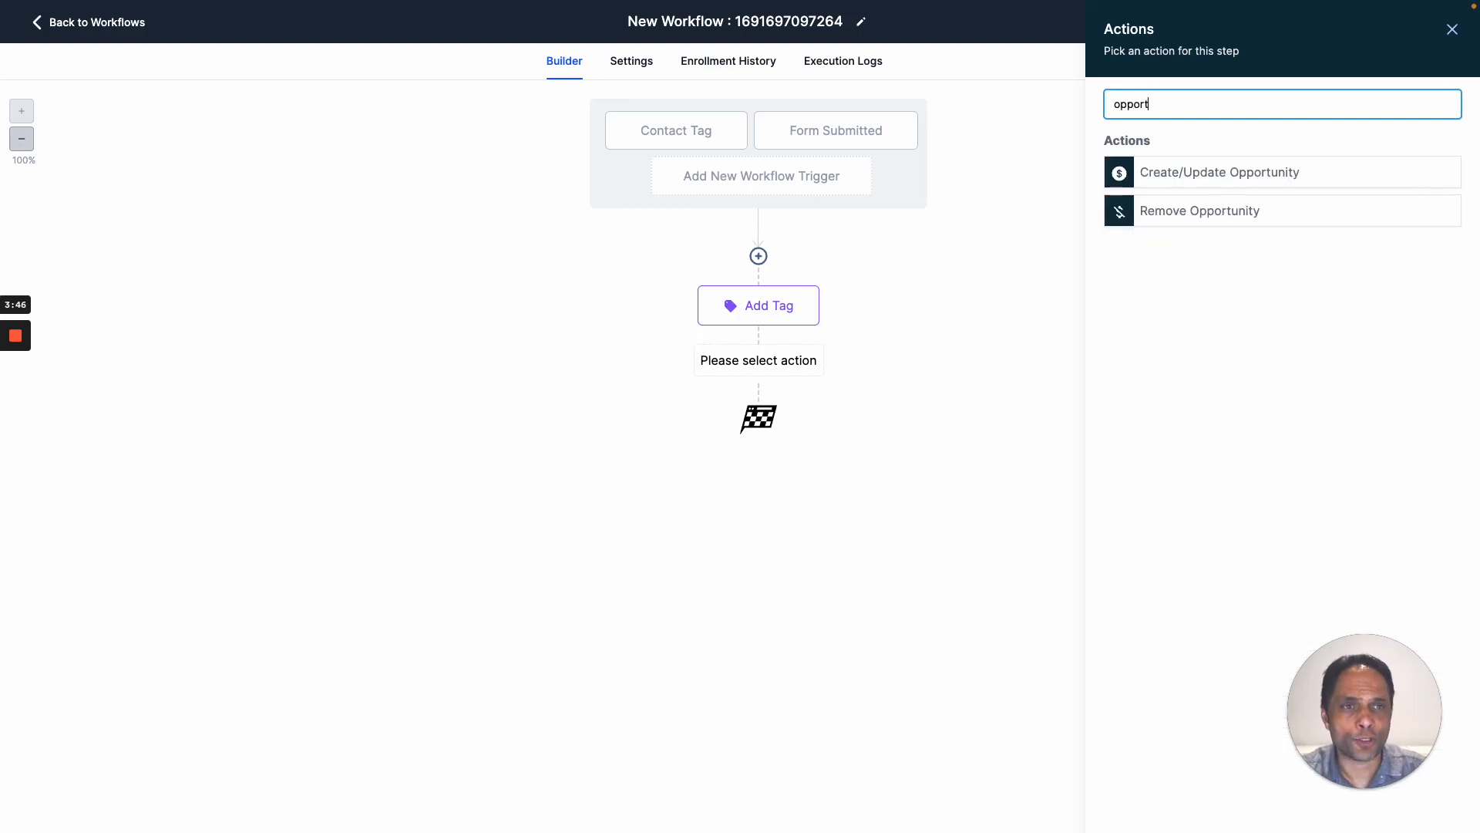
pyautogui.click(1191, 173)
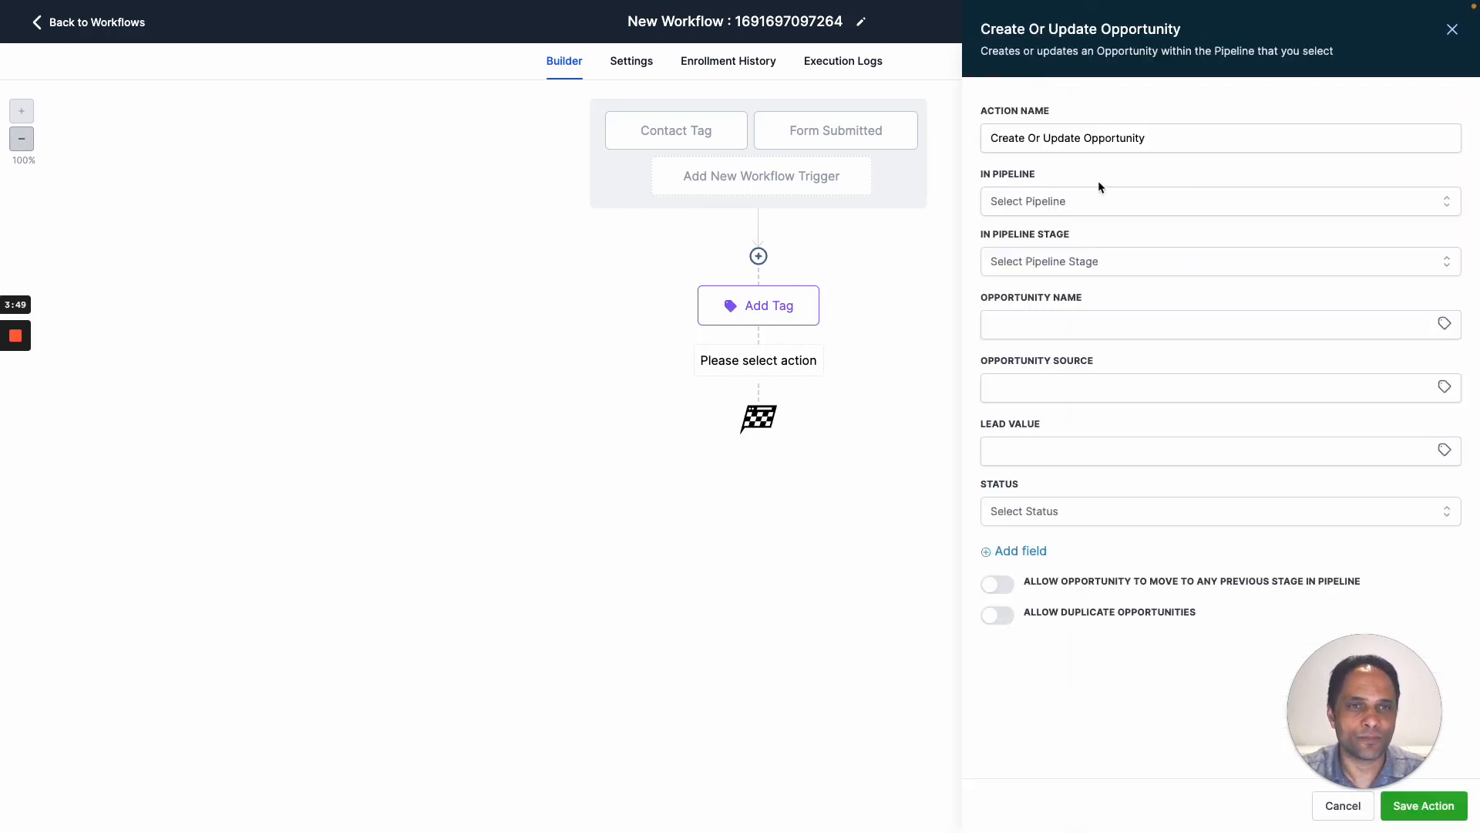
pyautogui.click(1029, 202)
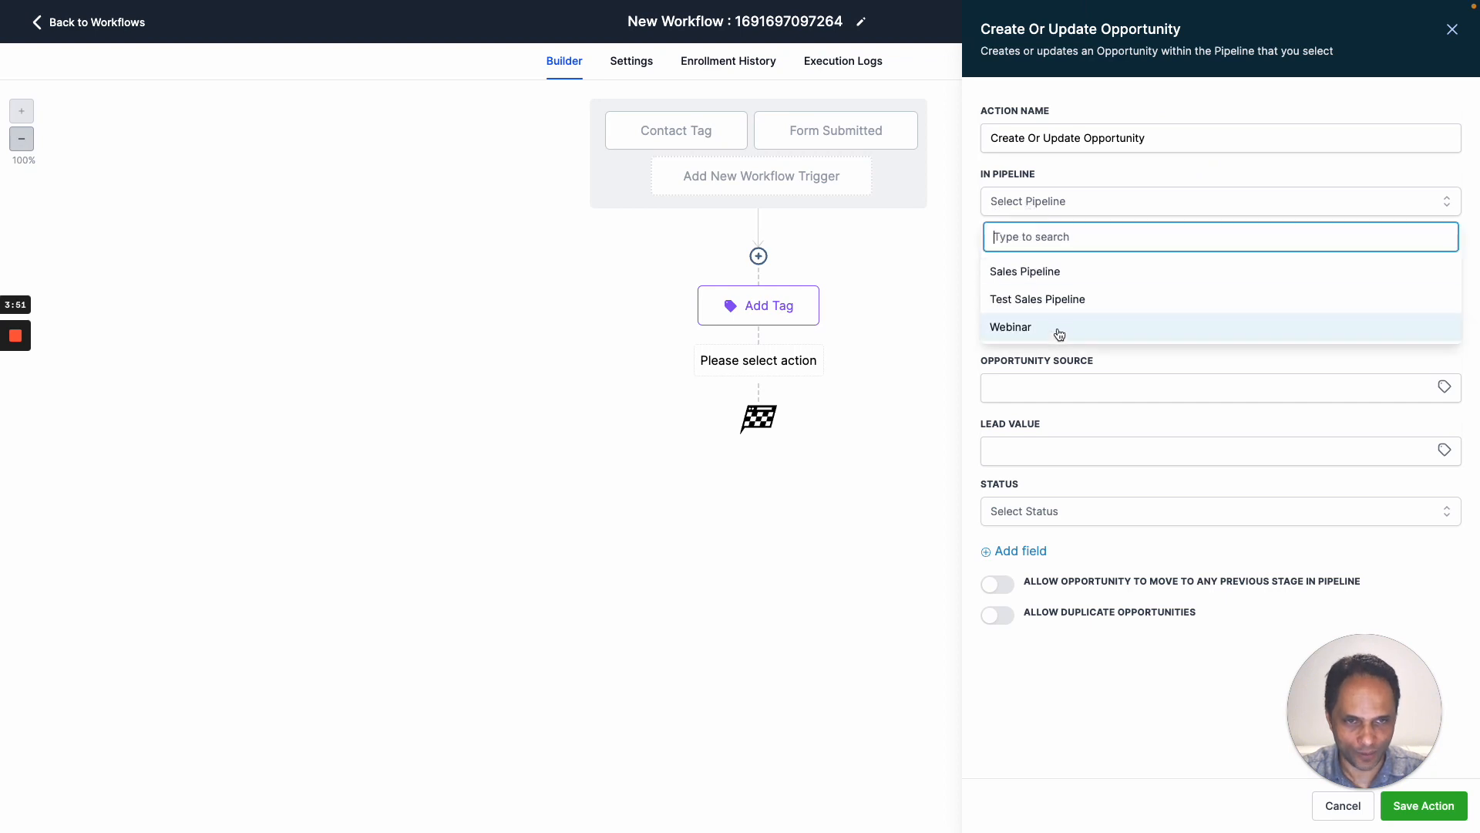
pyautogui.click(1031, 300)
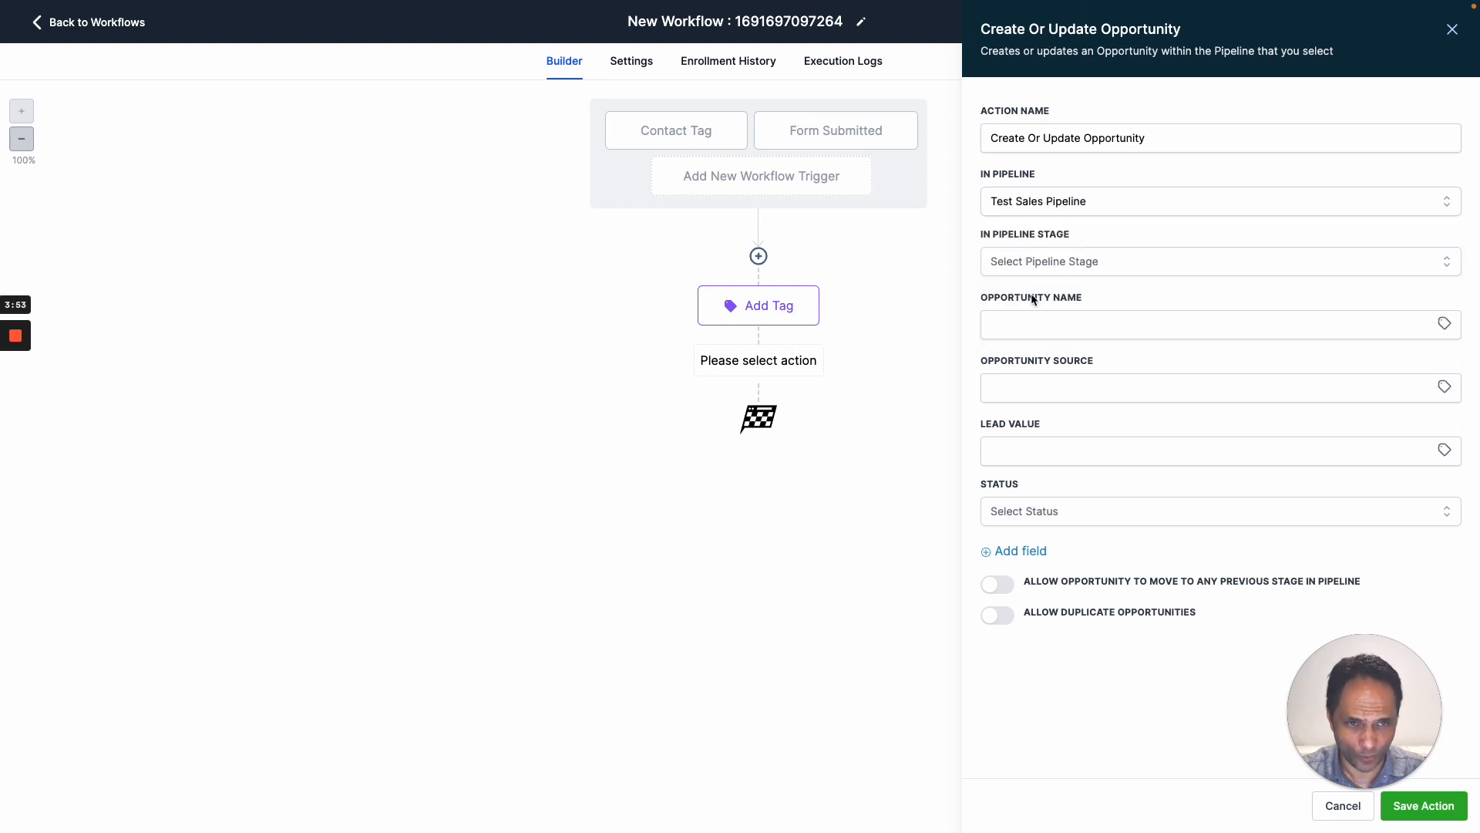
pyautogui.click(1030, 262)
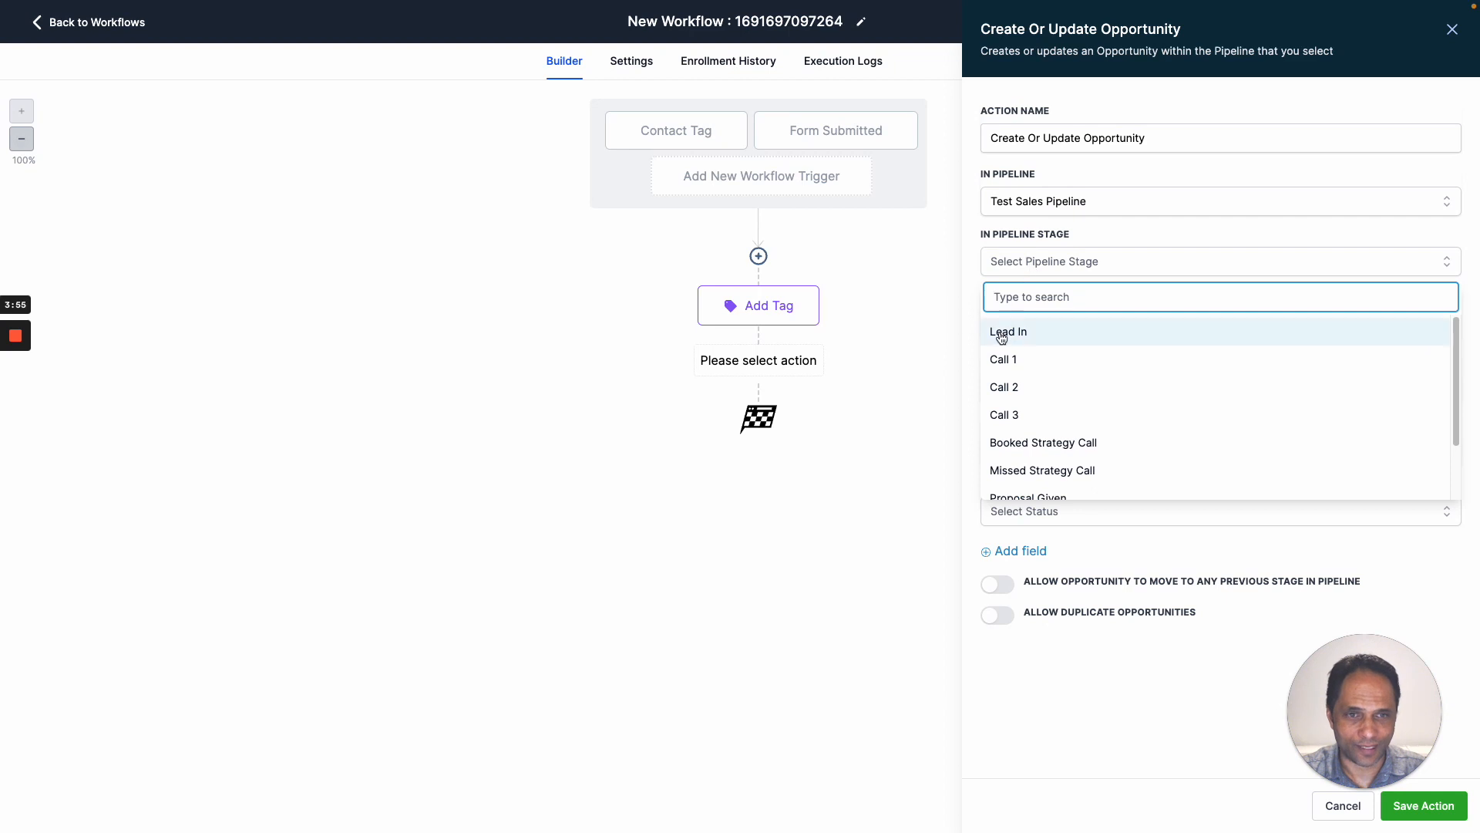
pyautogui.click(1033, 336)
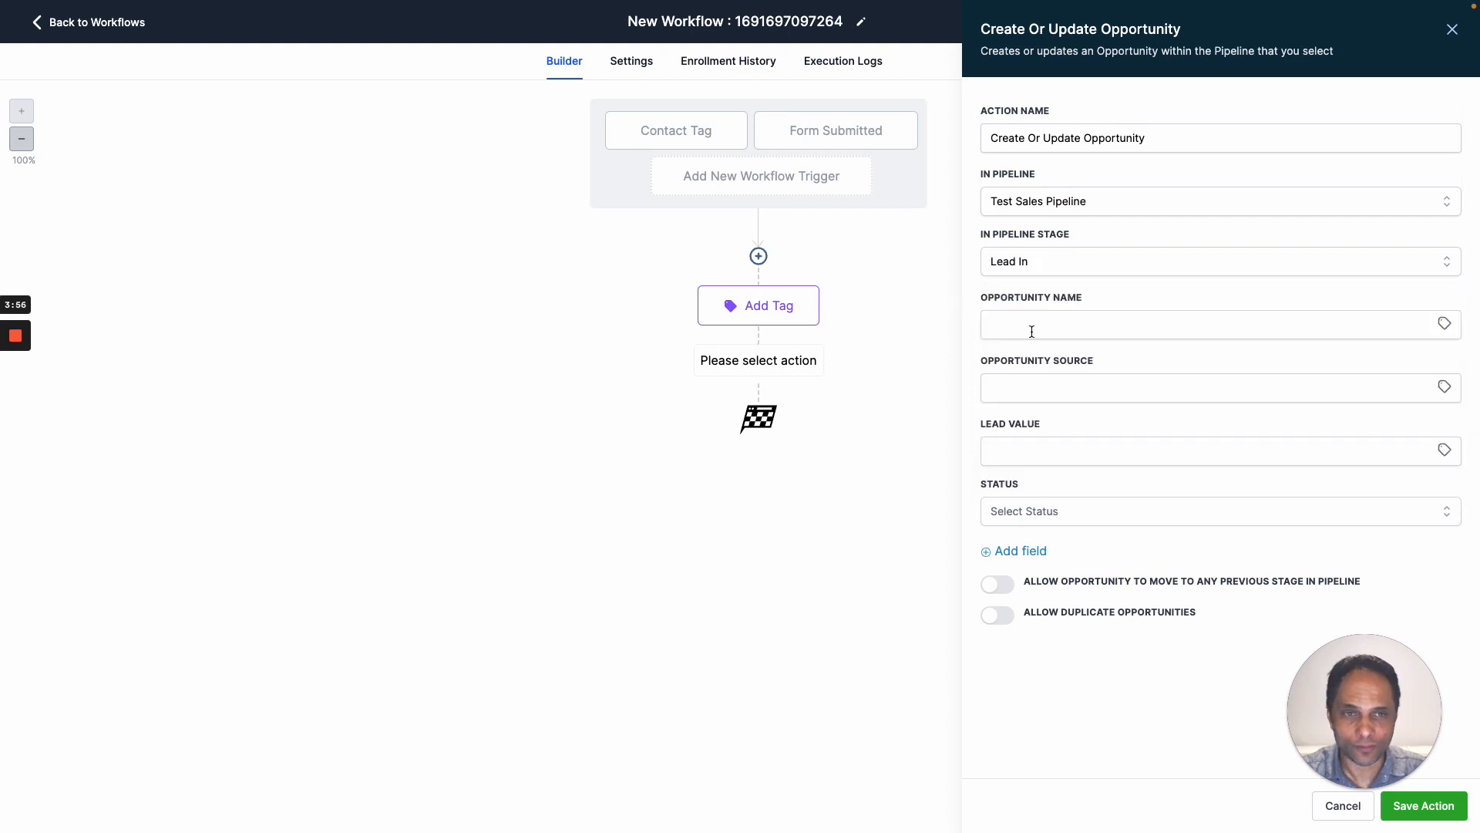
# Set the opportunity name to the contact's Full Name custom value.
pyautogui.click(1024, 331)
pyautogui.click(1444, 323)
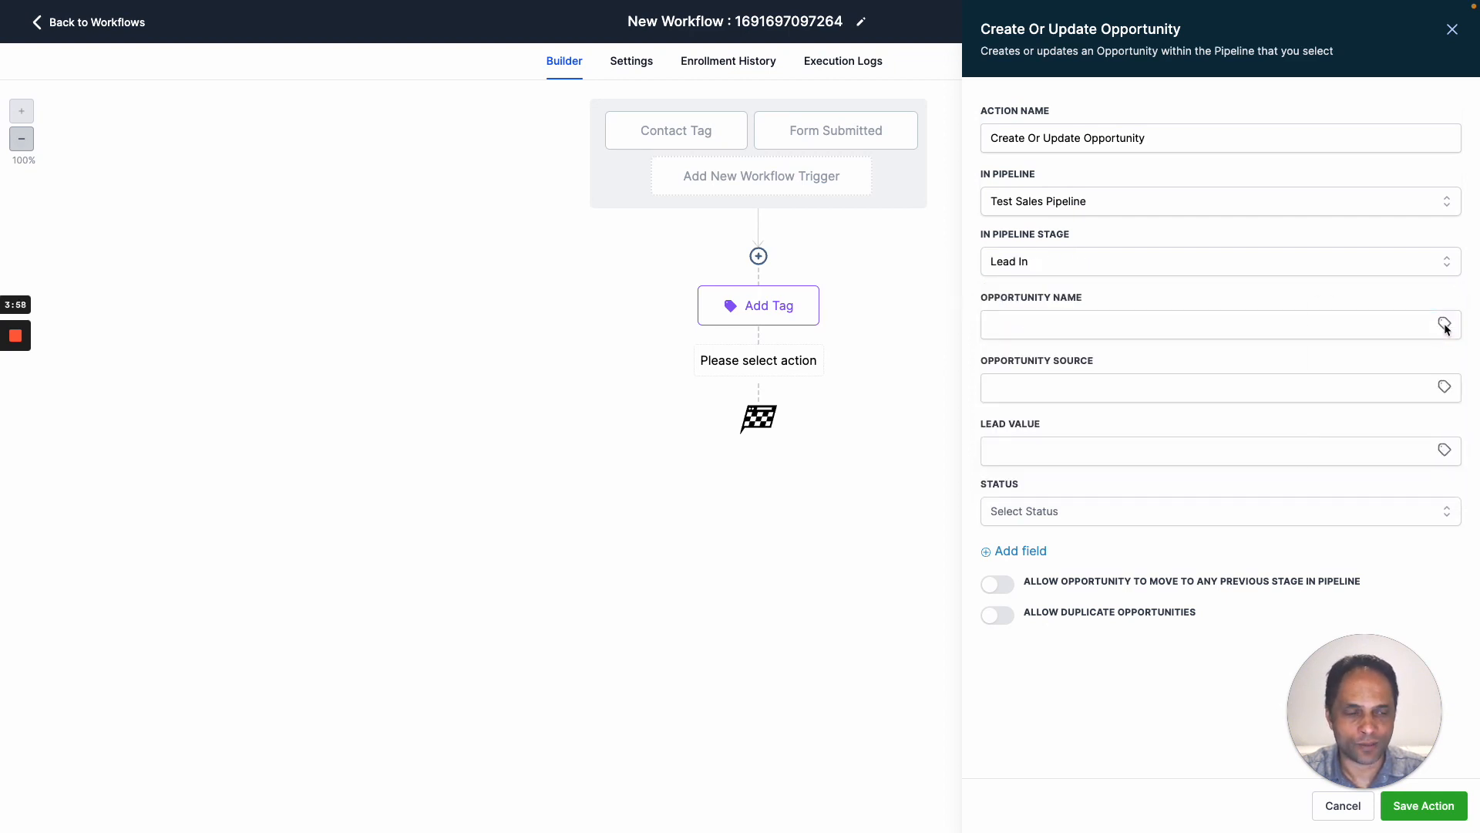
pyautogui.click(1366, 377)
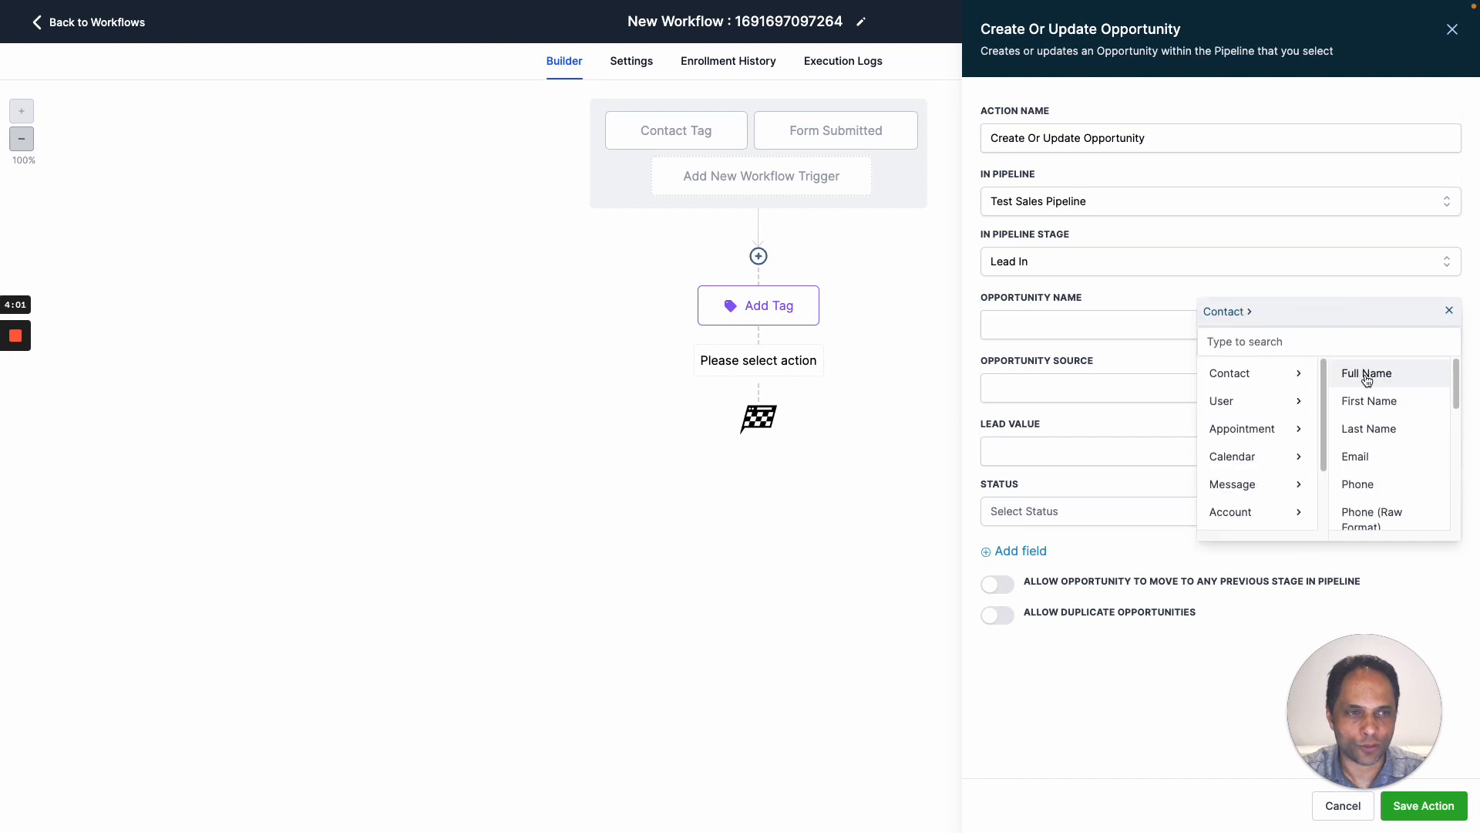
pyautogui.click(1365, 374)
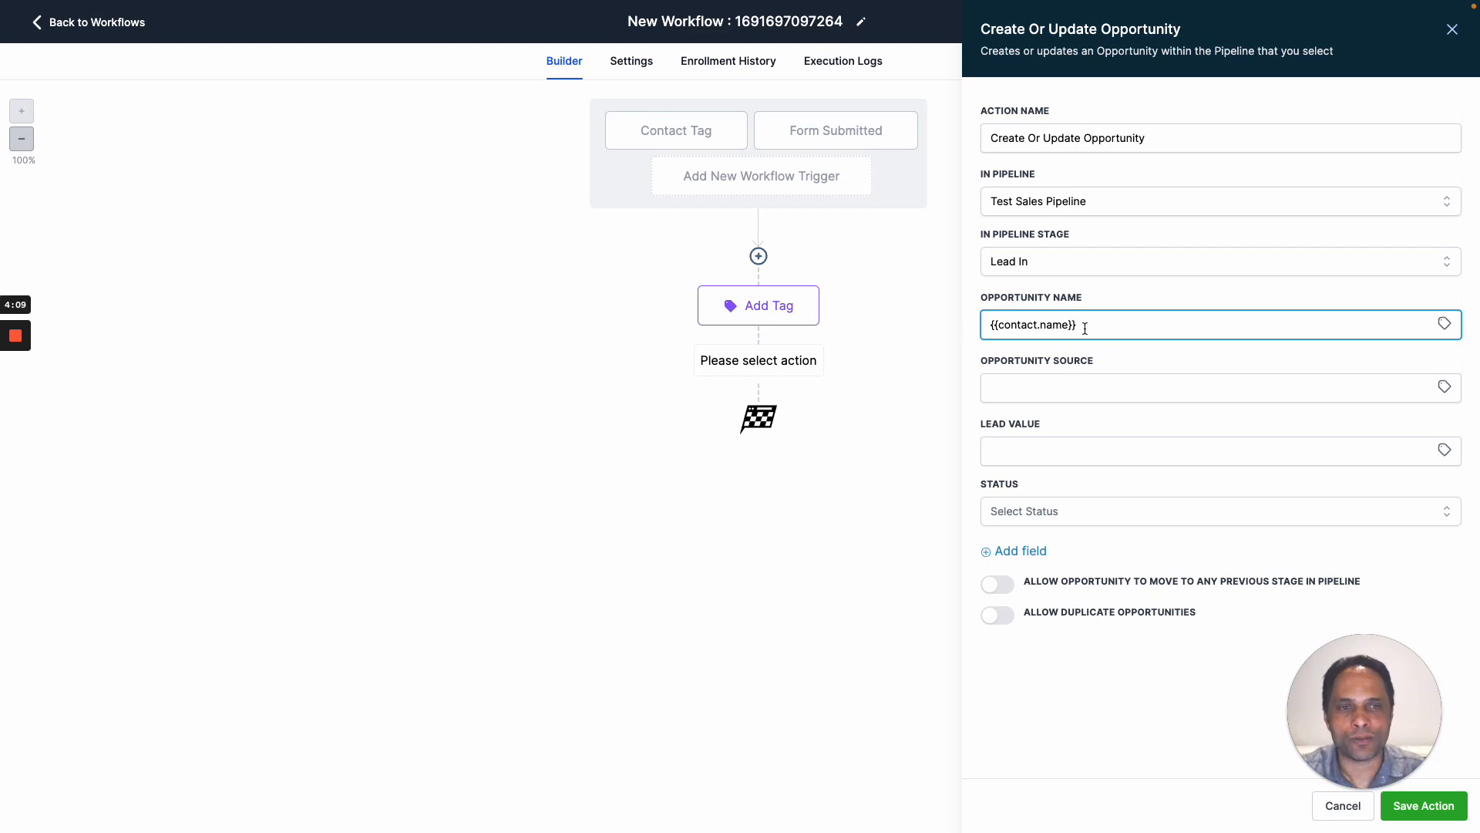
pyautogui.moveTo(1078, 325); pyautogui.dragTo(968, 324)
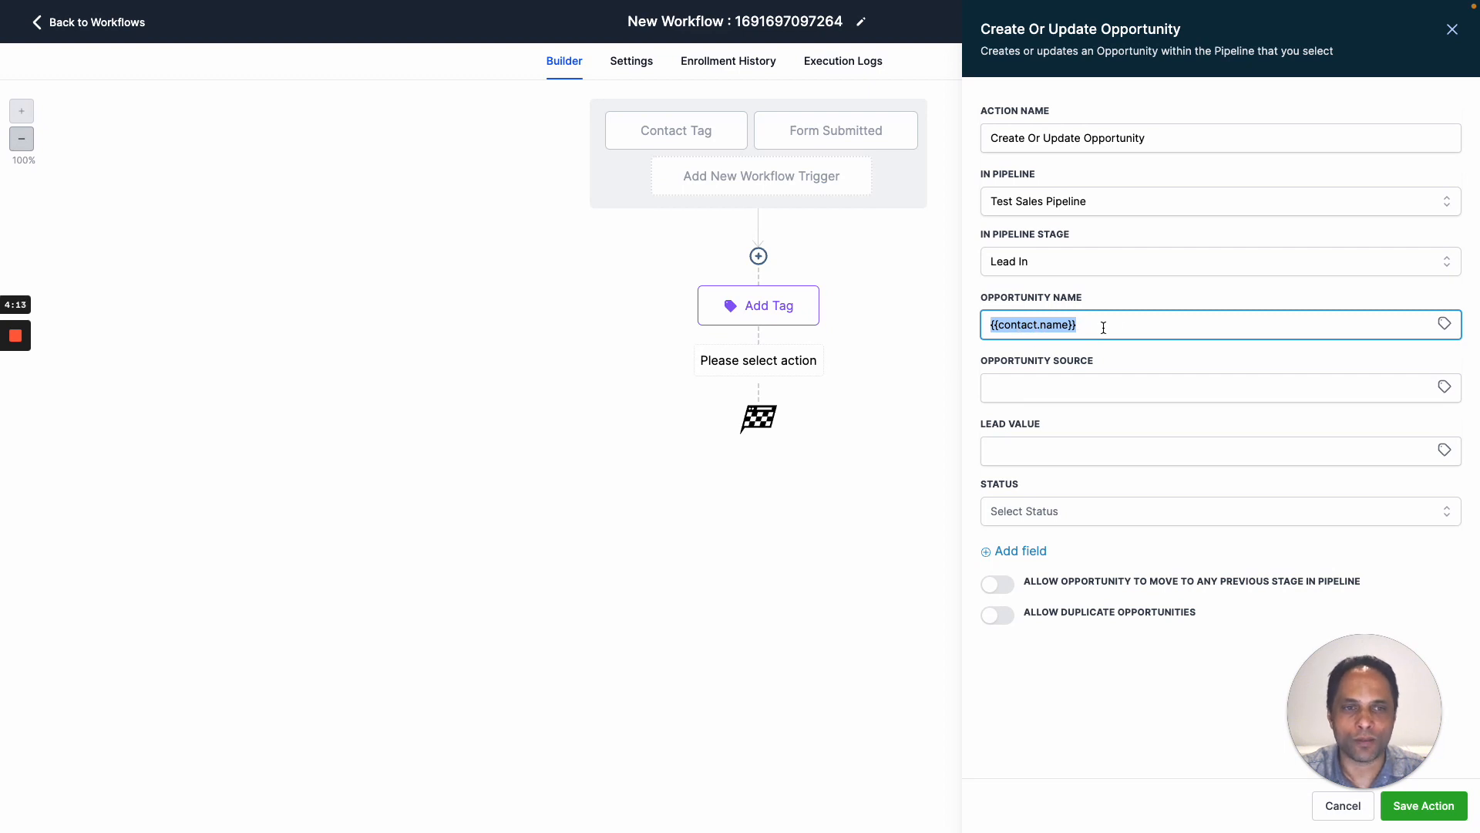
pyautogui.click(1444, 324)
pyautogui.click(1348, 373)
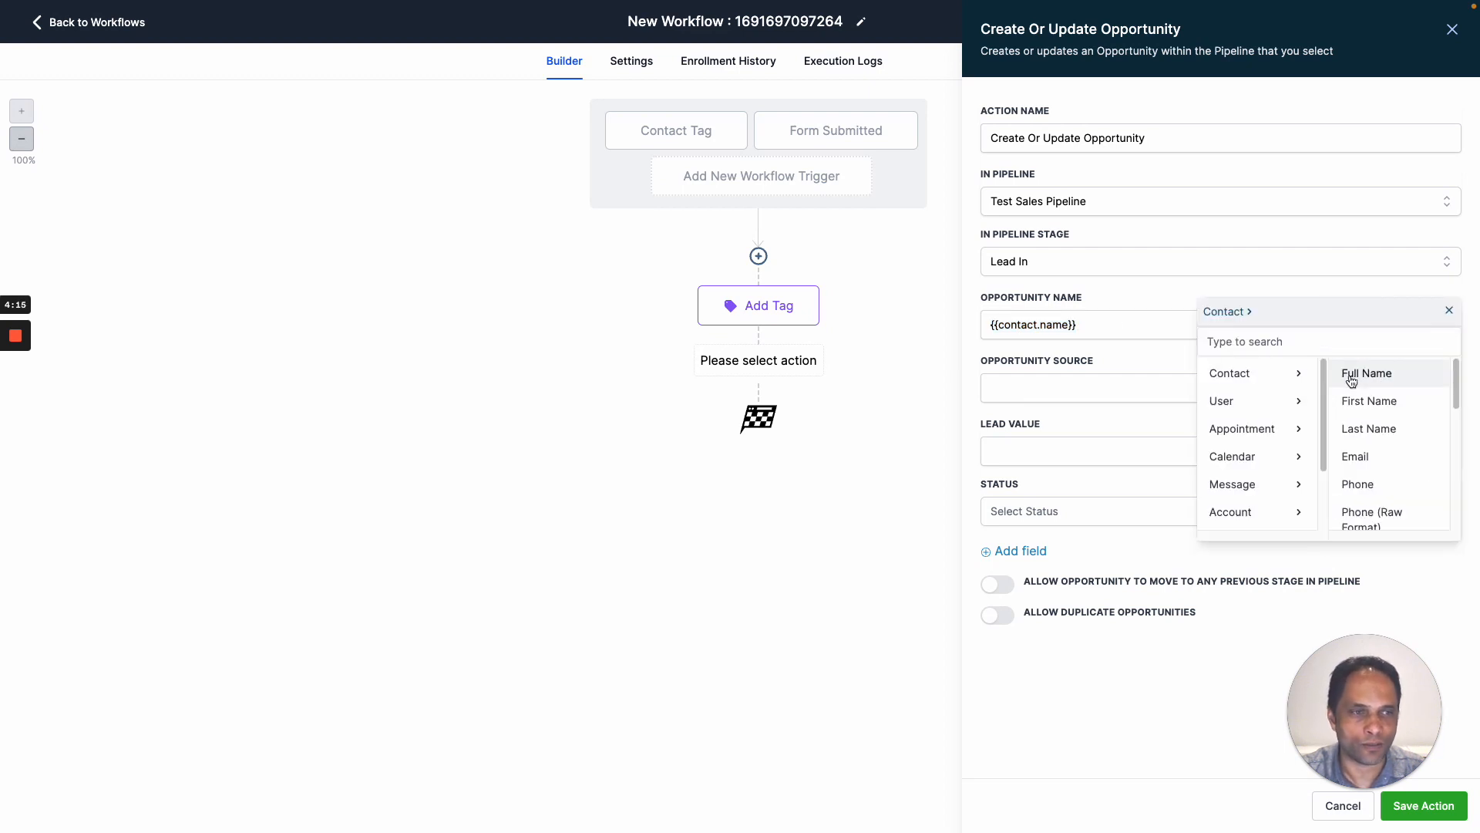
pyautogui.scroll(-2, 1376, 432)
pyautogui.scroll(-4, 1377, 434)
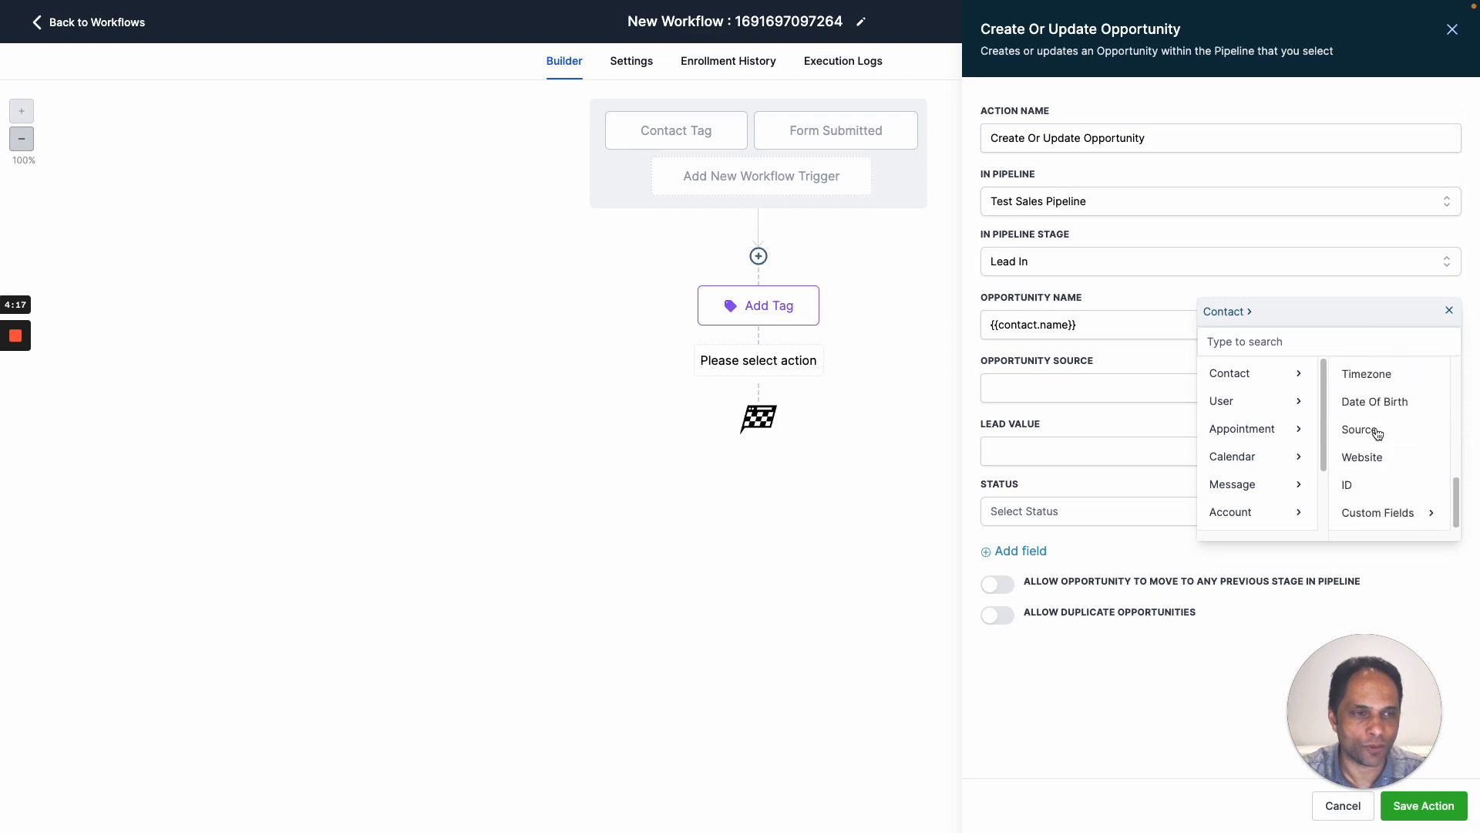
pyautogui.click(1450, 313)
# Append " - Worksheet: VMM" after the contact name placeholder in the opportunity name.
pyautogui.click(1104, 328)
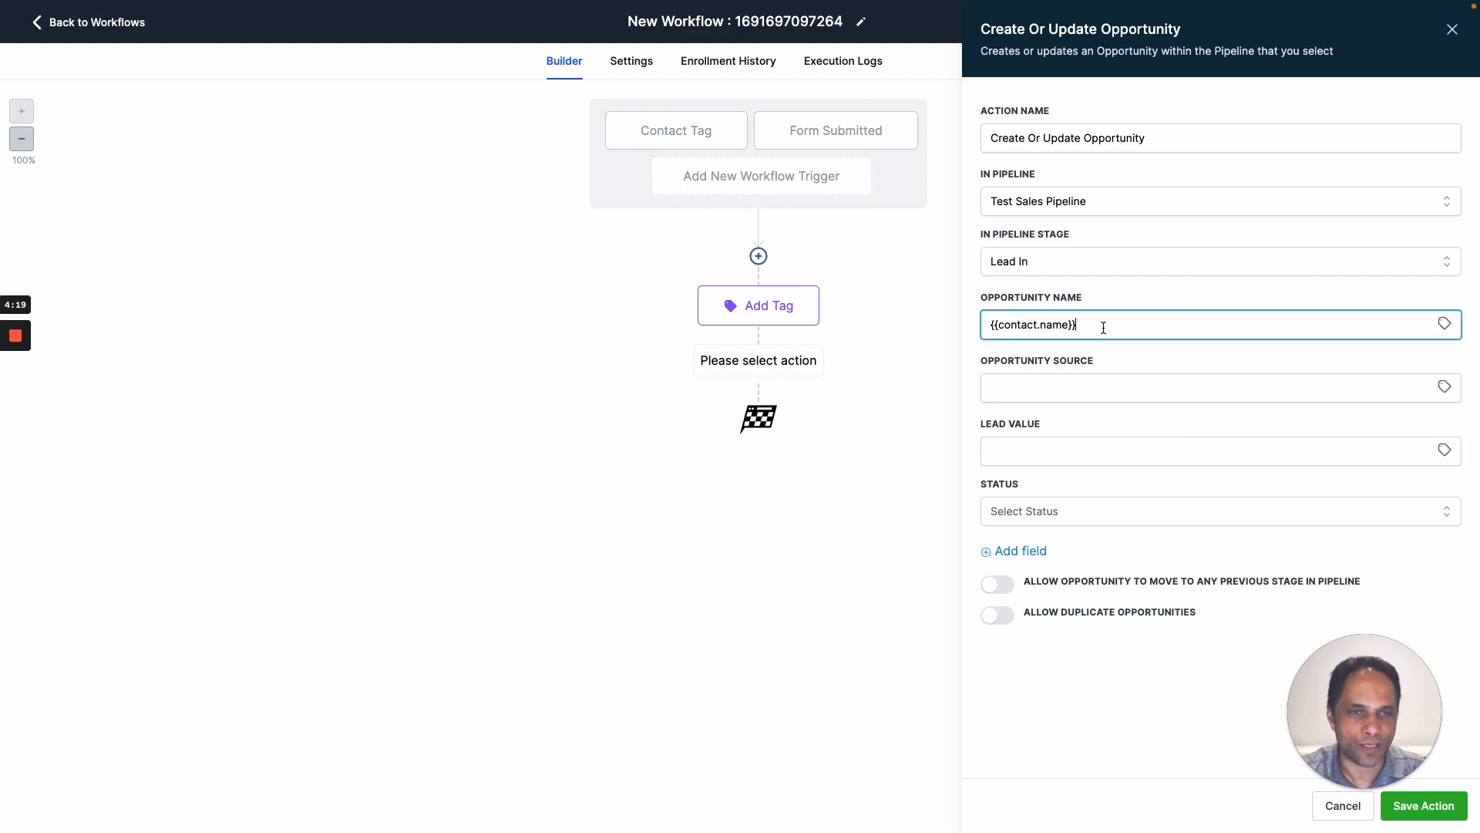
pyautogui.write('- Work')
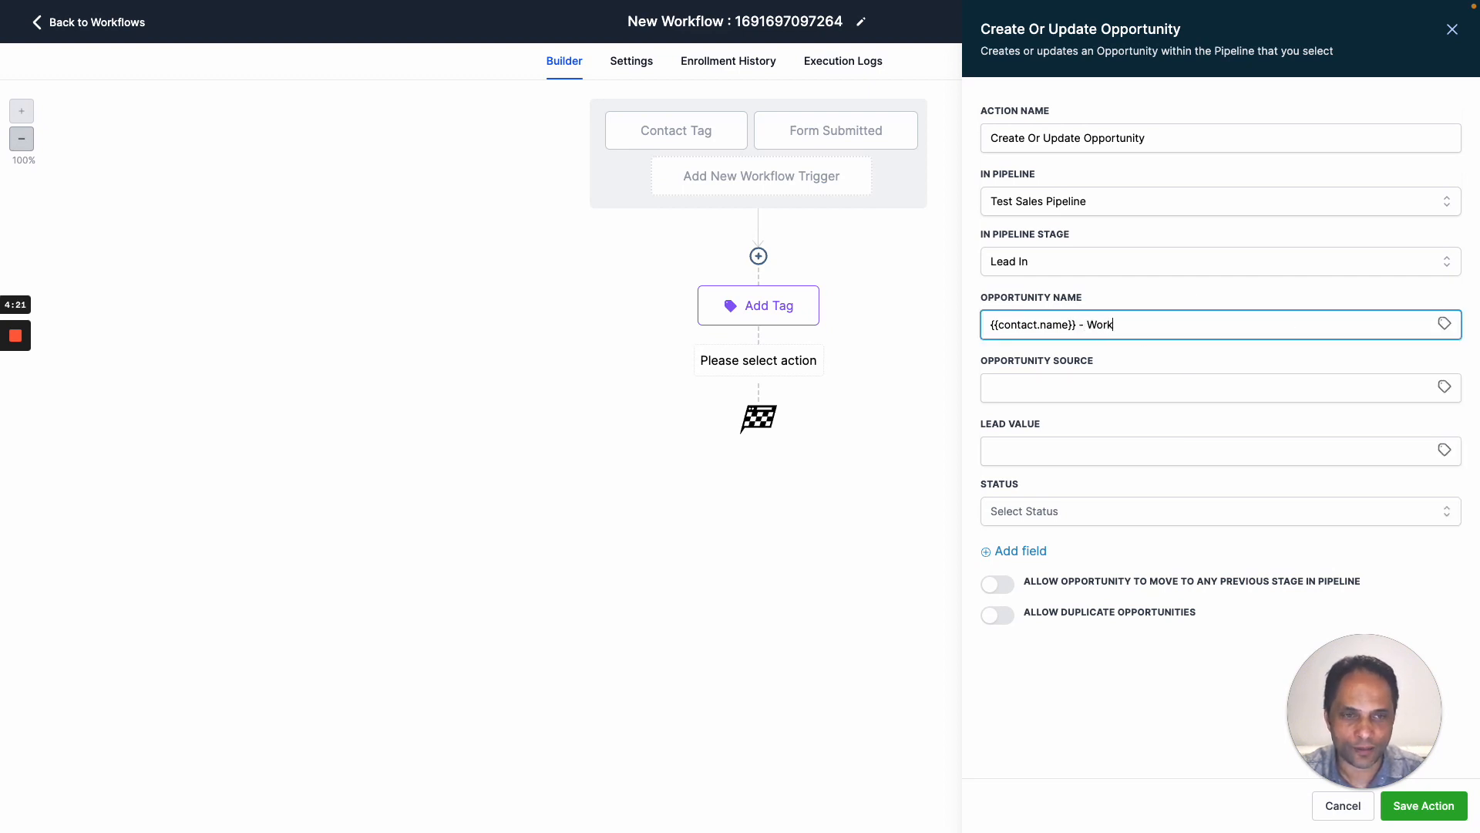
pyautogui.write('sheet: ')
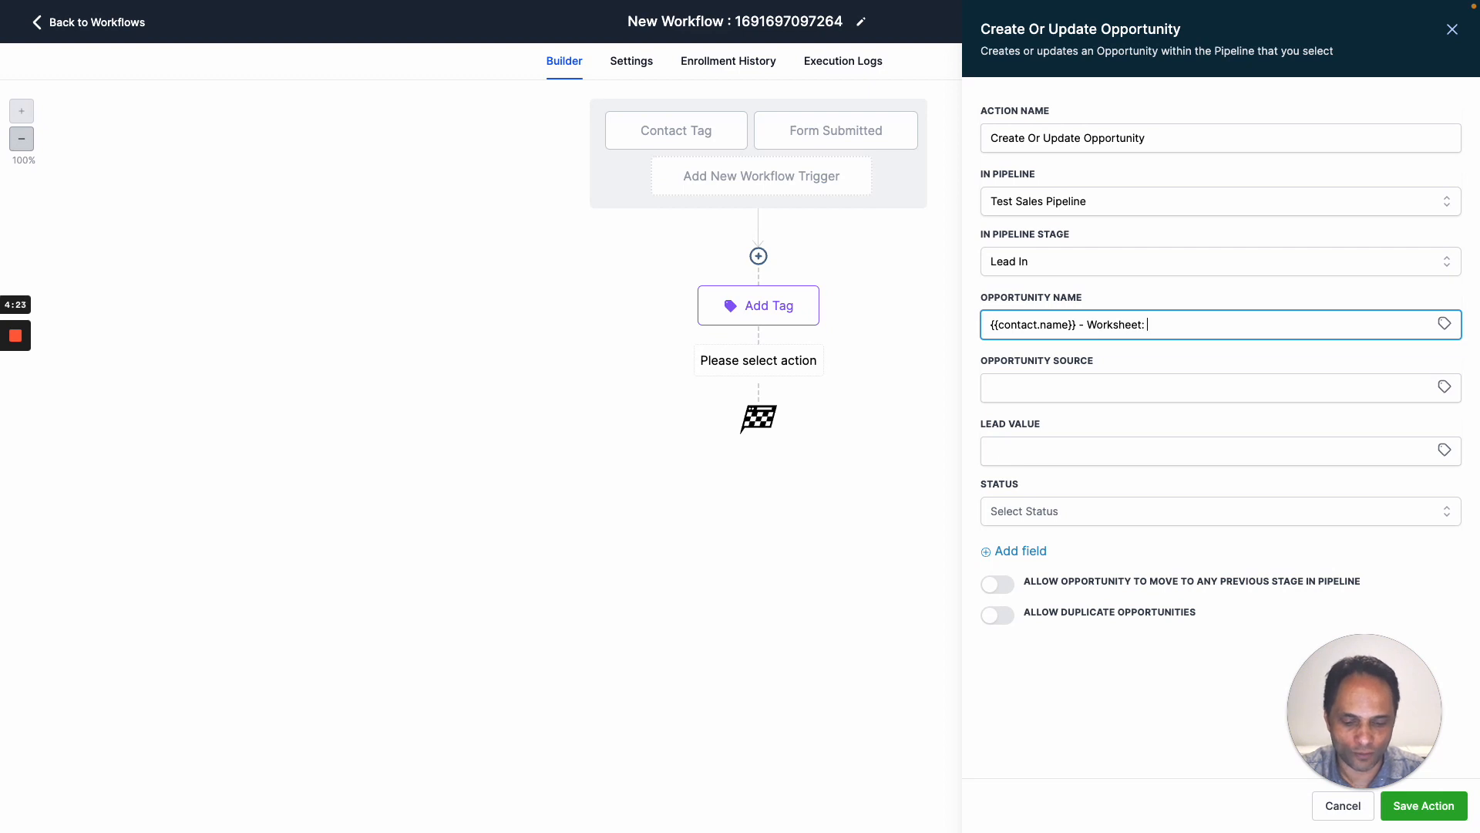
pyautogui.write('VMM')
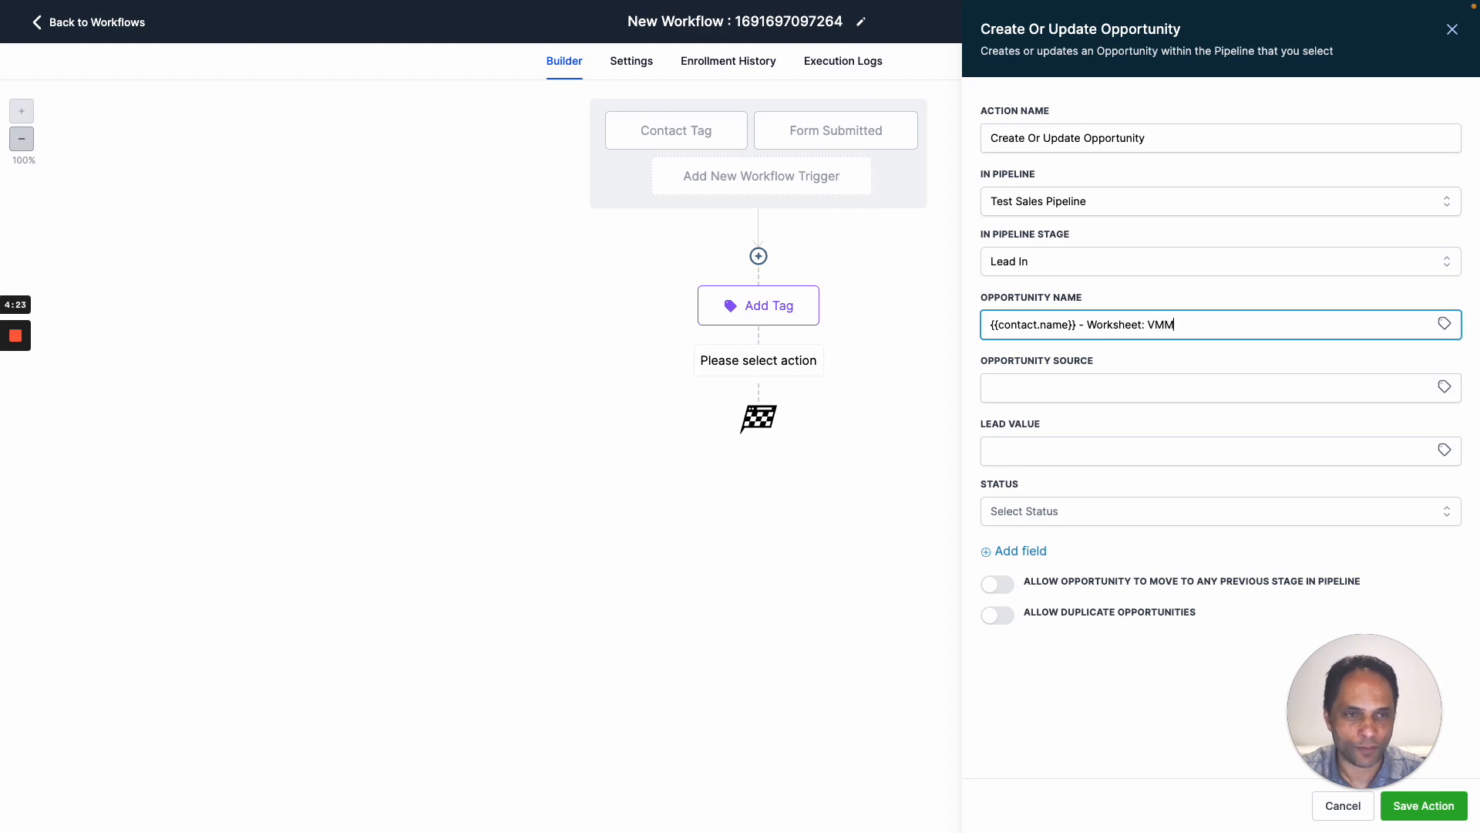
# Set the opportunity's lead value to 2000 and status to open, allow moving to any previous pipeline stage, and save the action.
pyautogui.click(1108, 448)
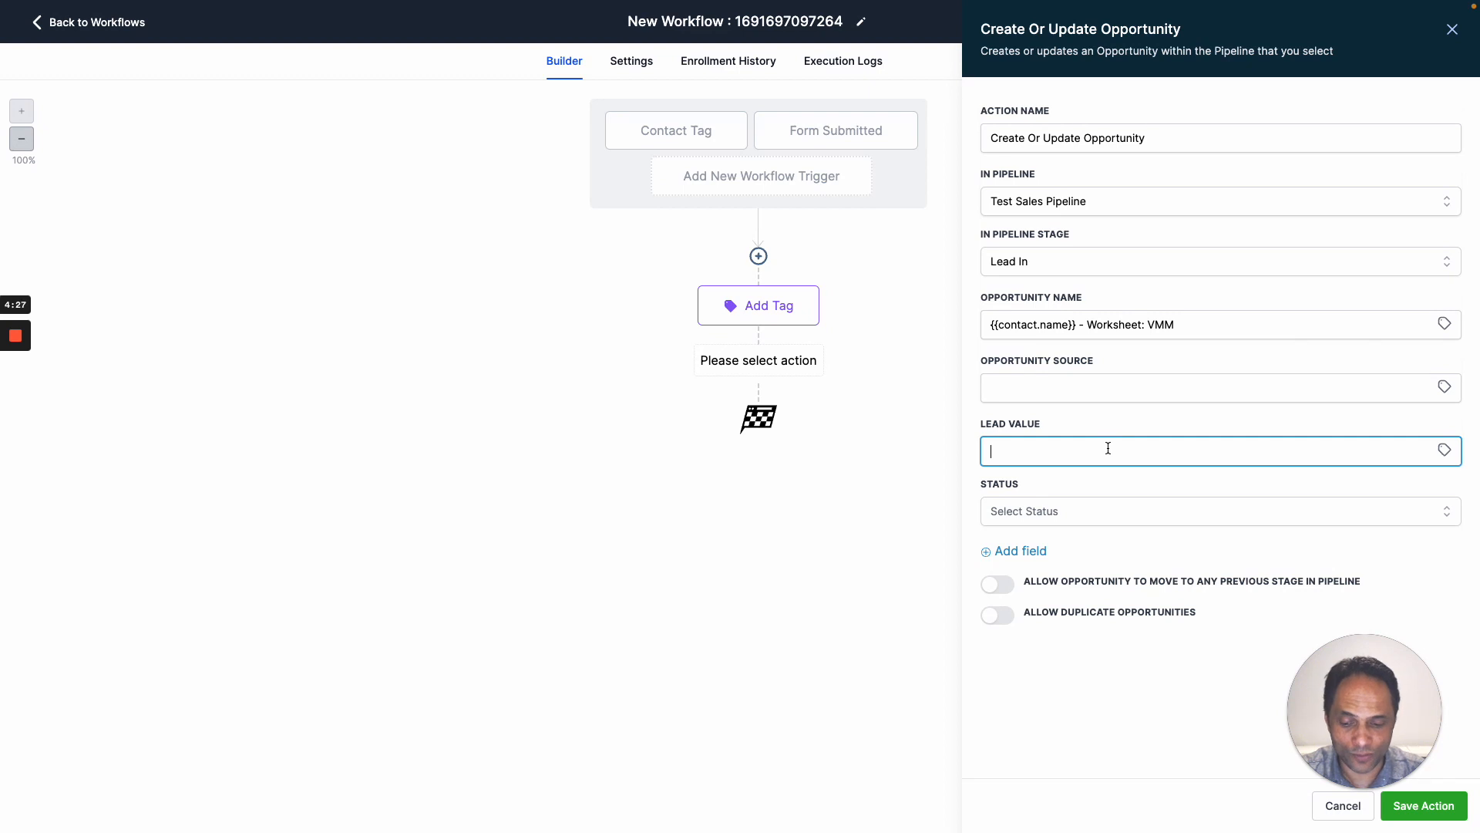
pyautogui.write('2000')
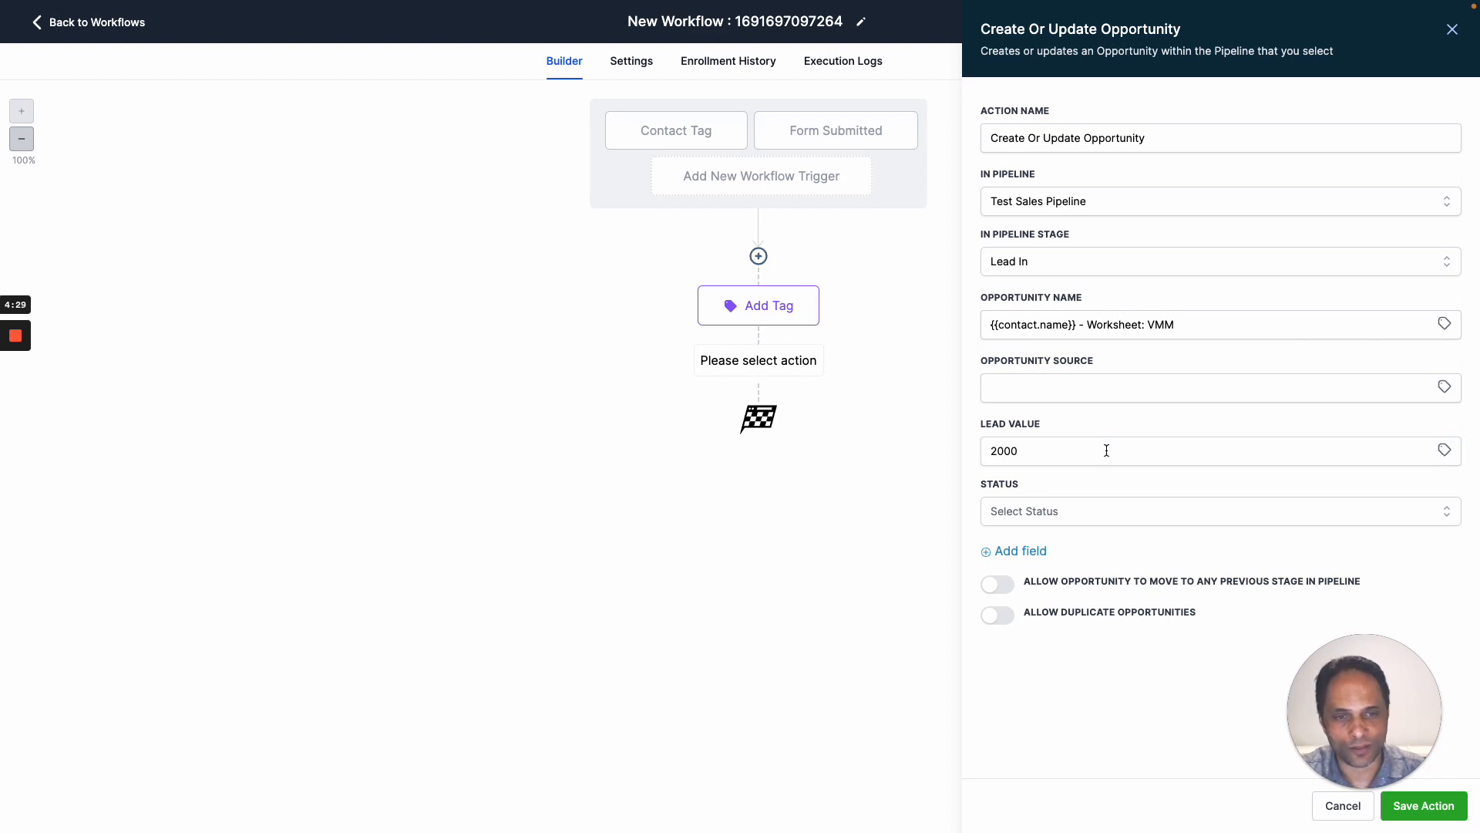
pyautogui.click(1115, 509)
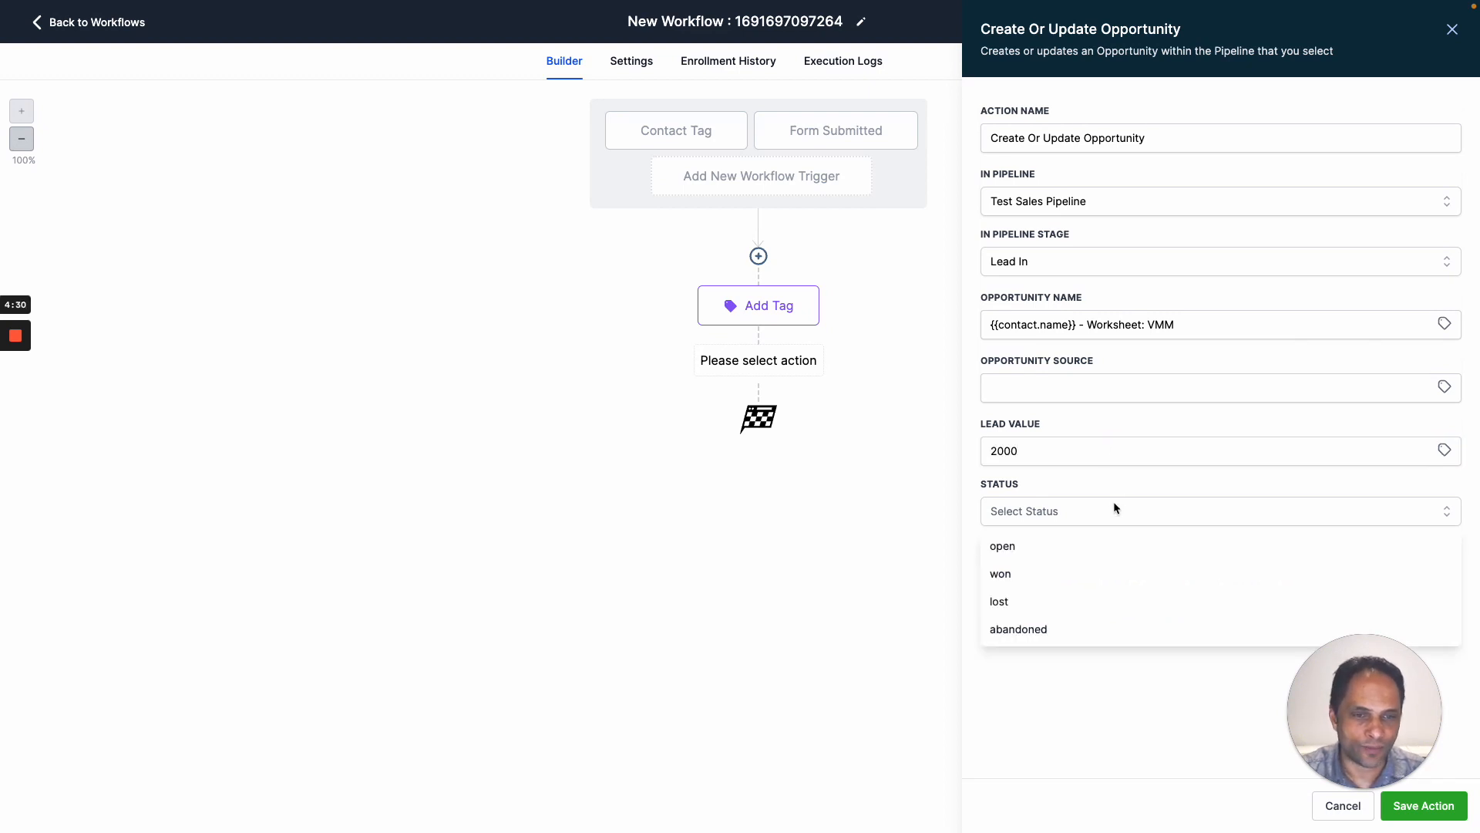
pyautogui.click(1020, 551)
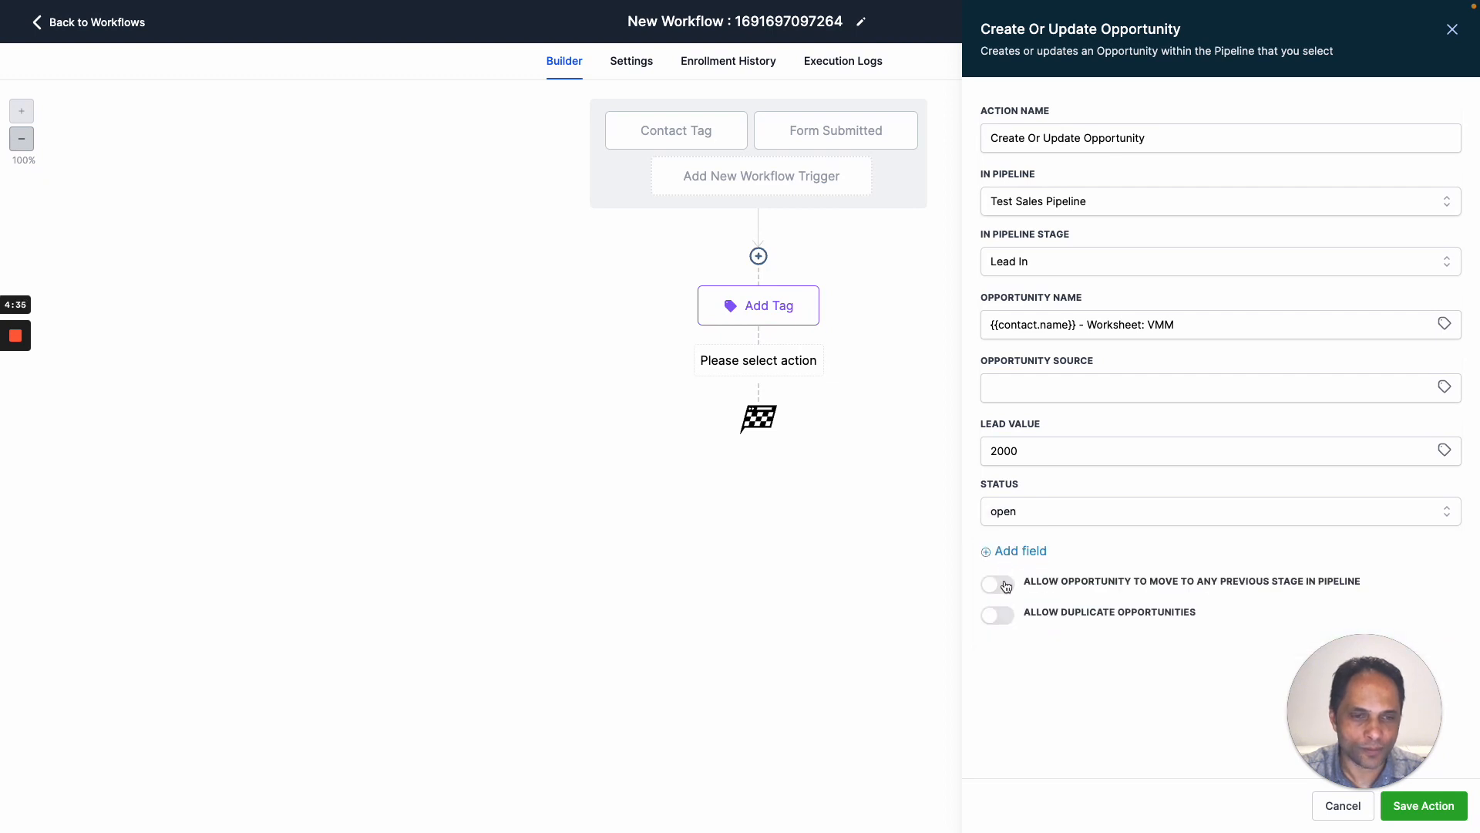
pyautogui.click(1001, 587)
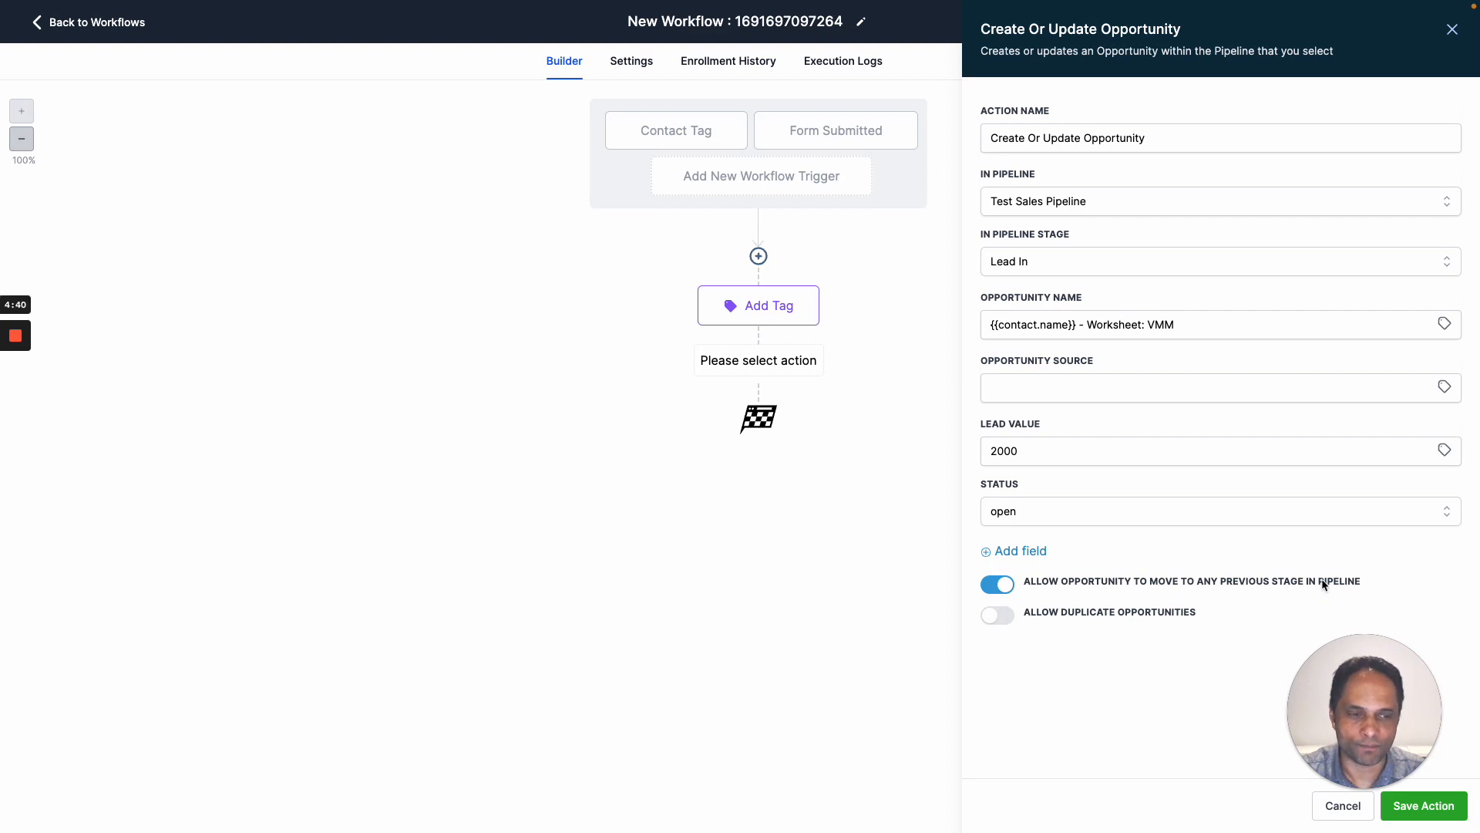
pyautogui.click(1423, 805)
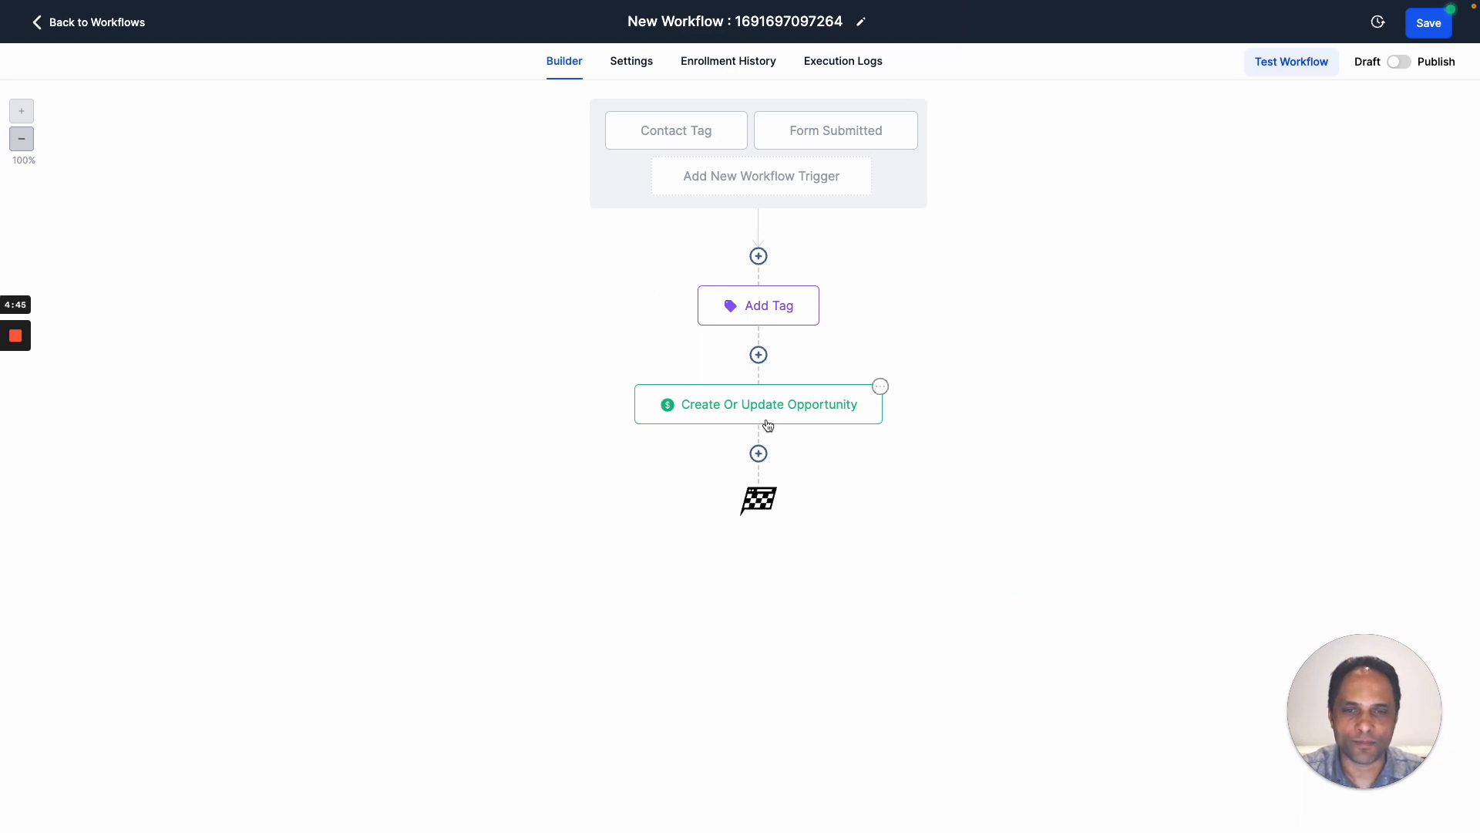
pyautogui.click(759, 453)
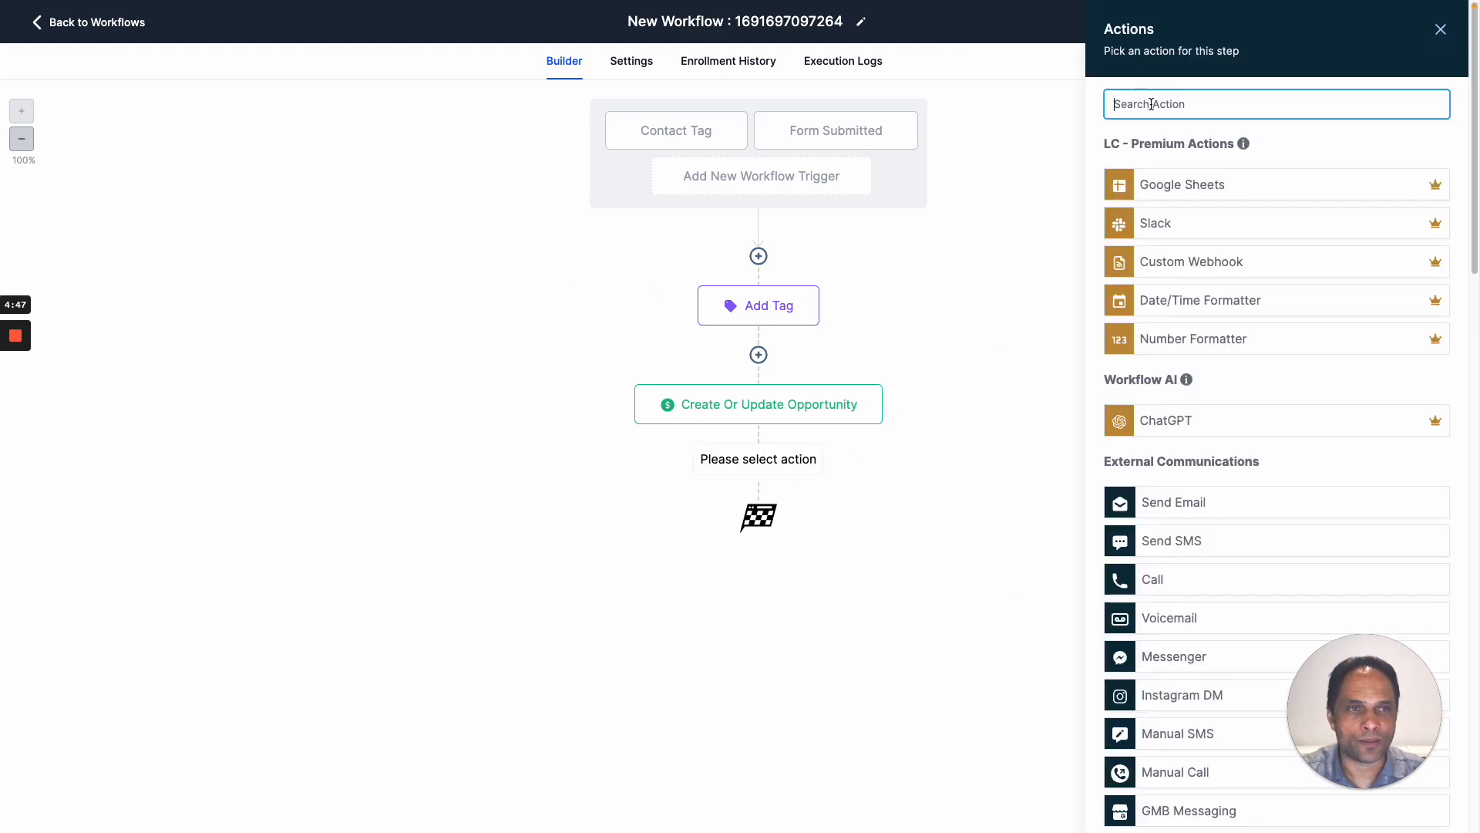
pyautogui.write('email')
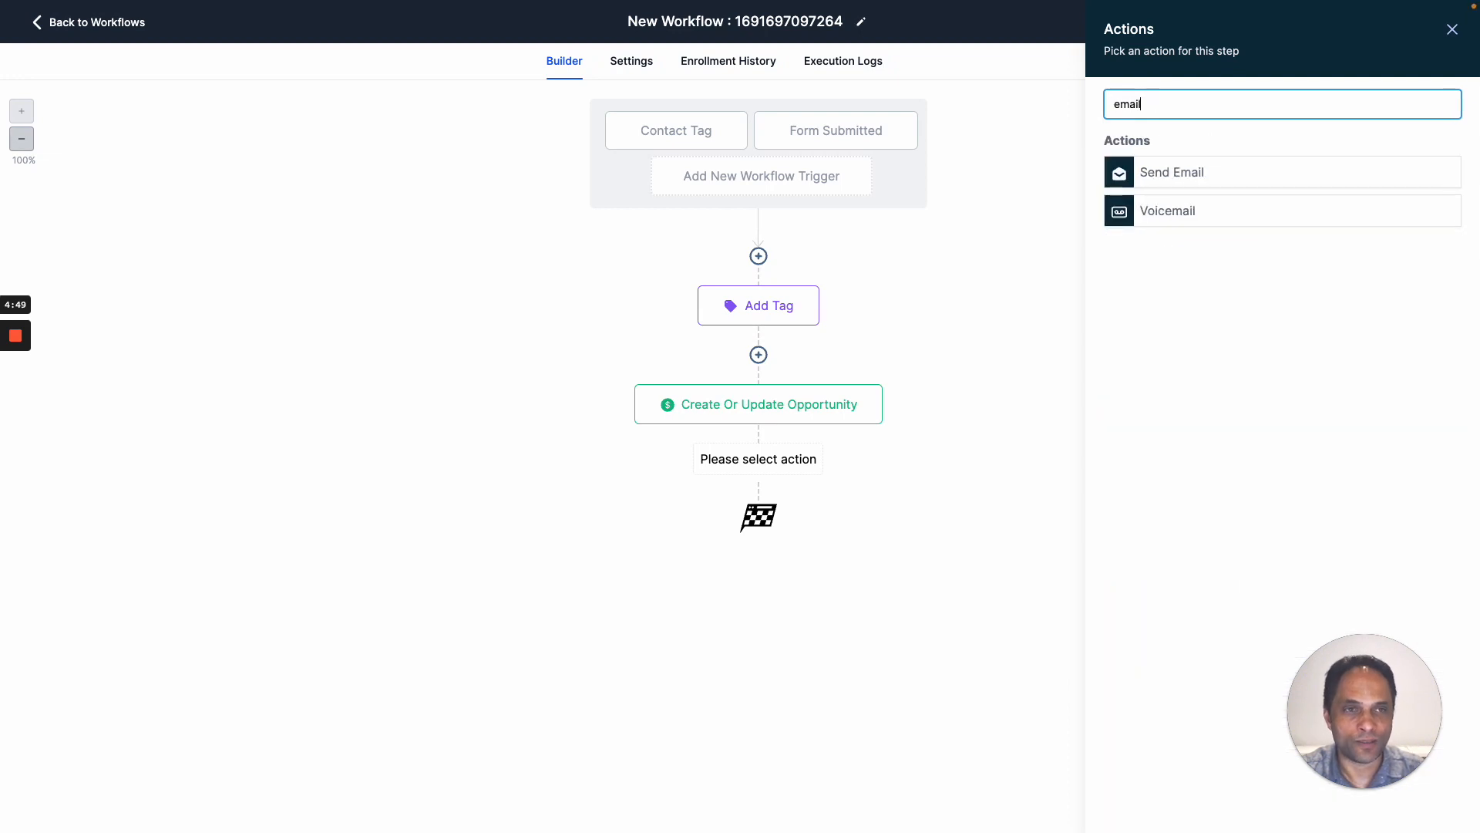
pyautogui.click(1167, 174)
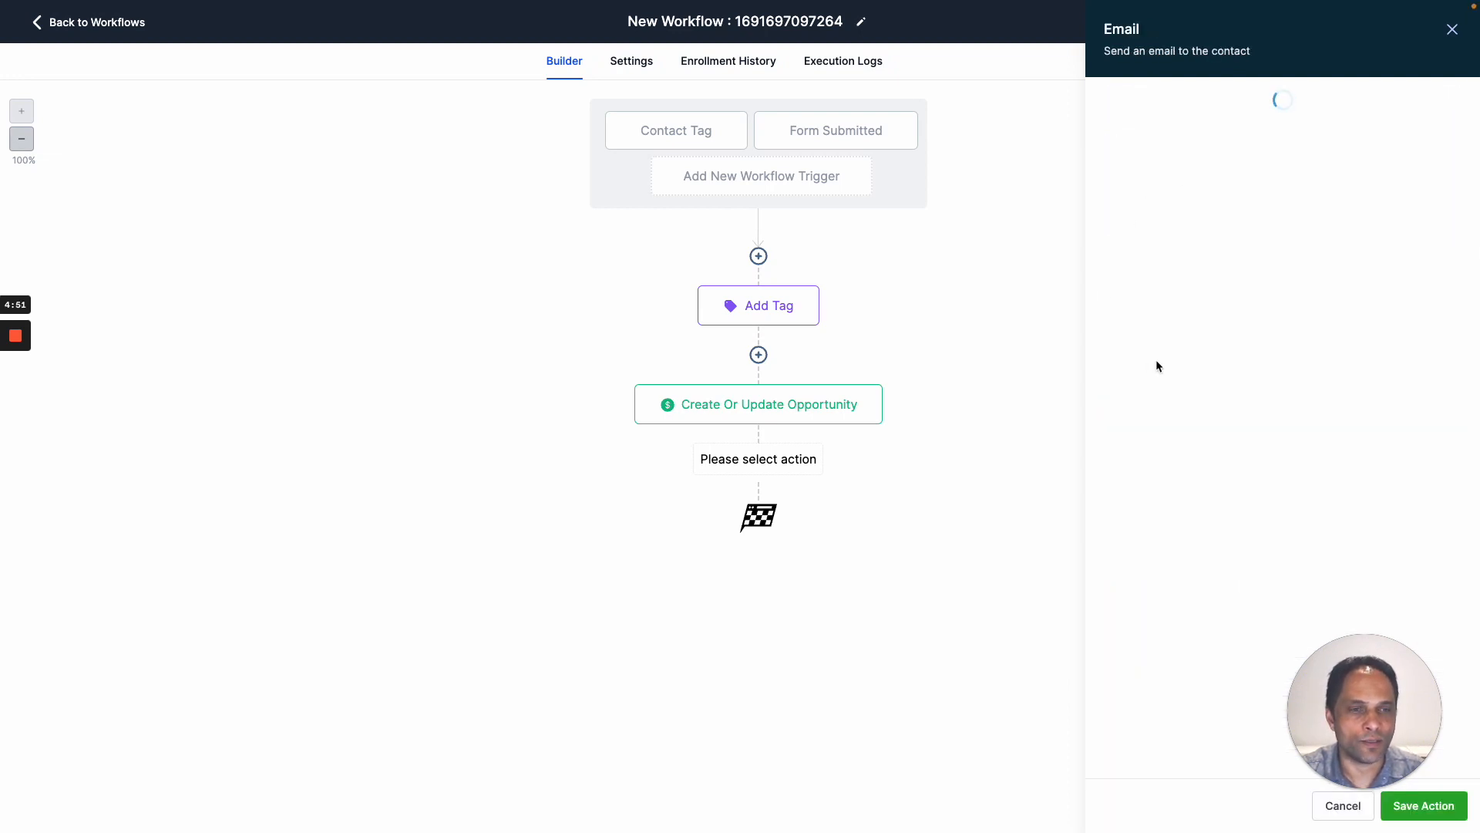
pyautogui.click(1140, 226)
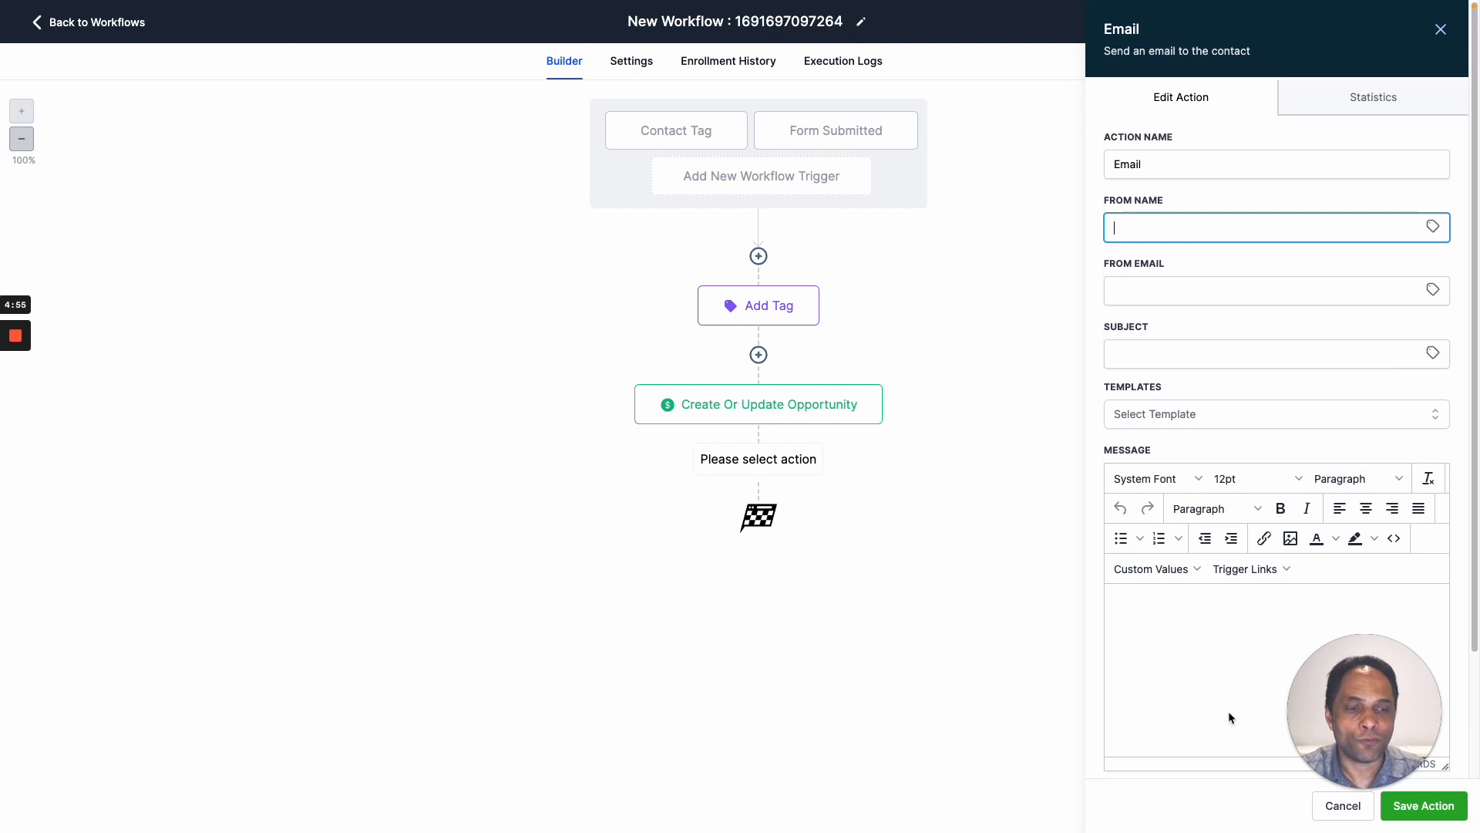
pyautogui.click(1343, 805)
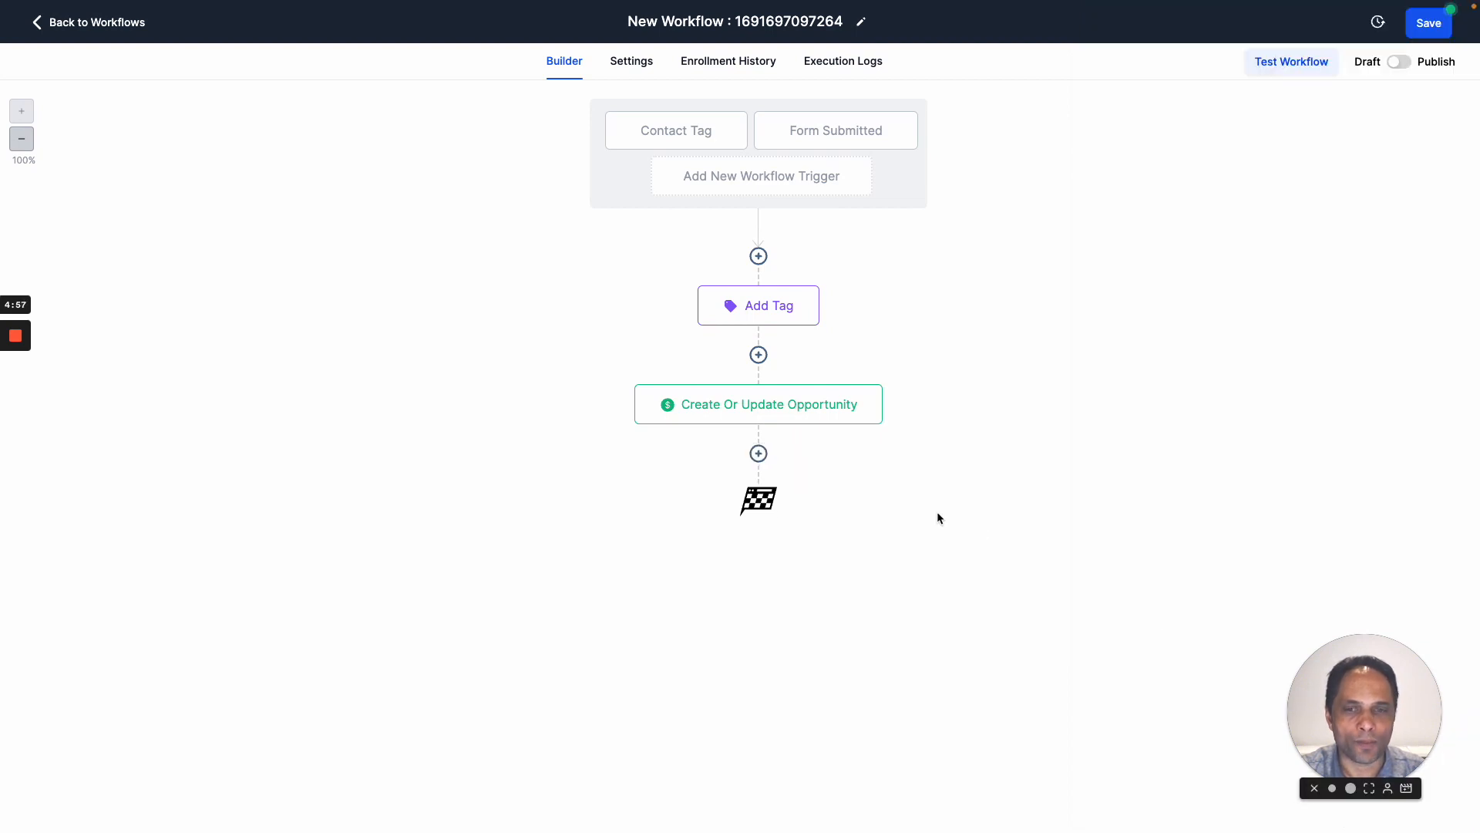
# Insert an Assign To User action before the Add Tag step, select the listed user, and save it.
pyautogui.click(758, 257)
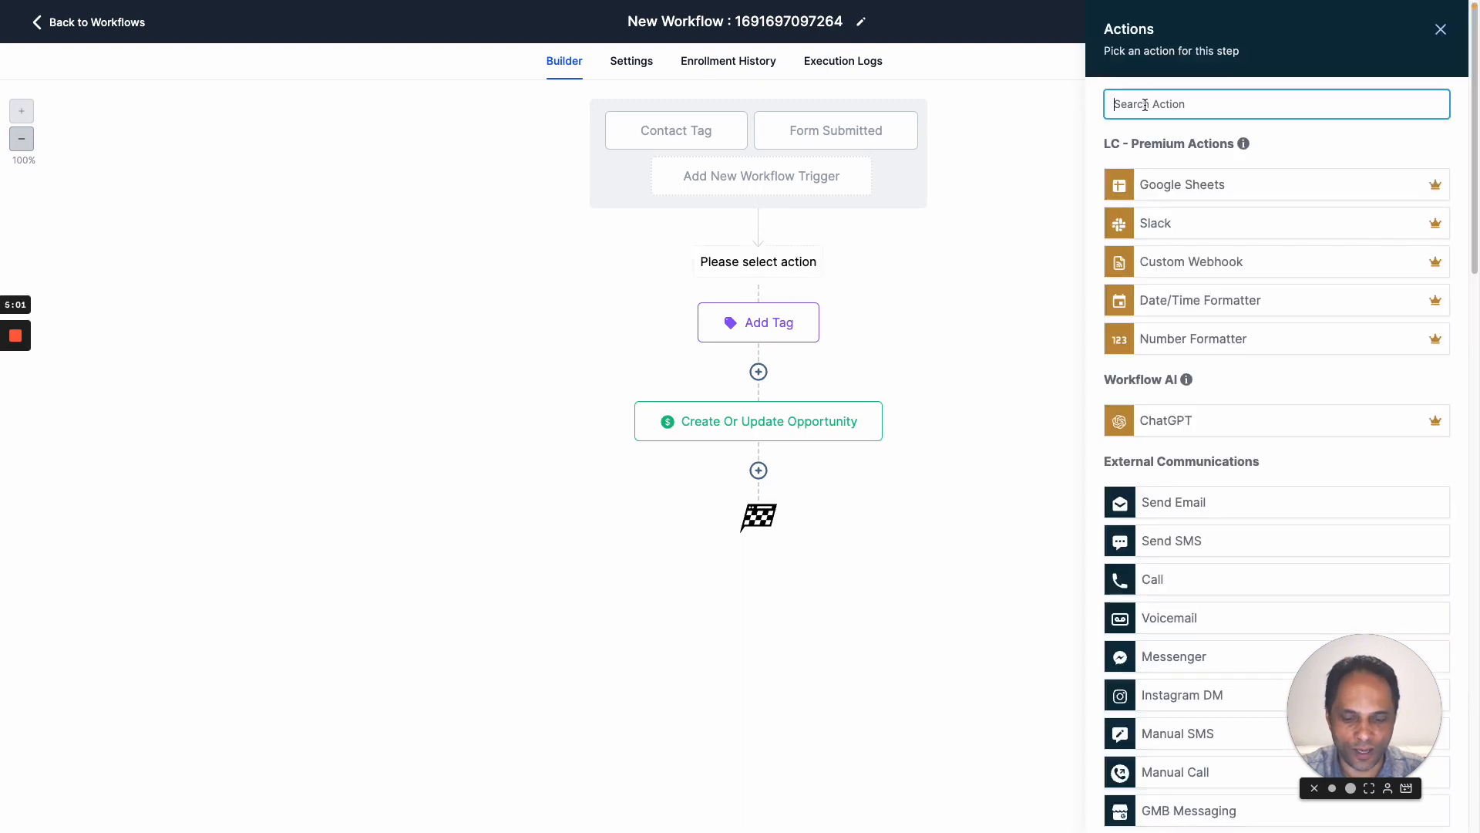
pyautogui.write('ass')
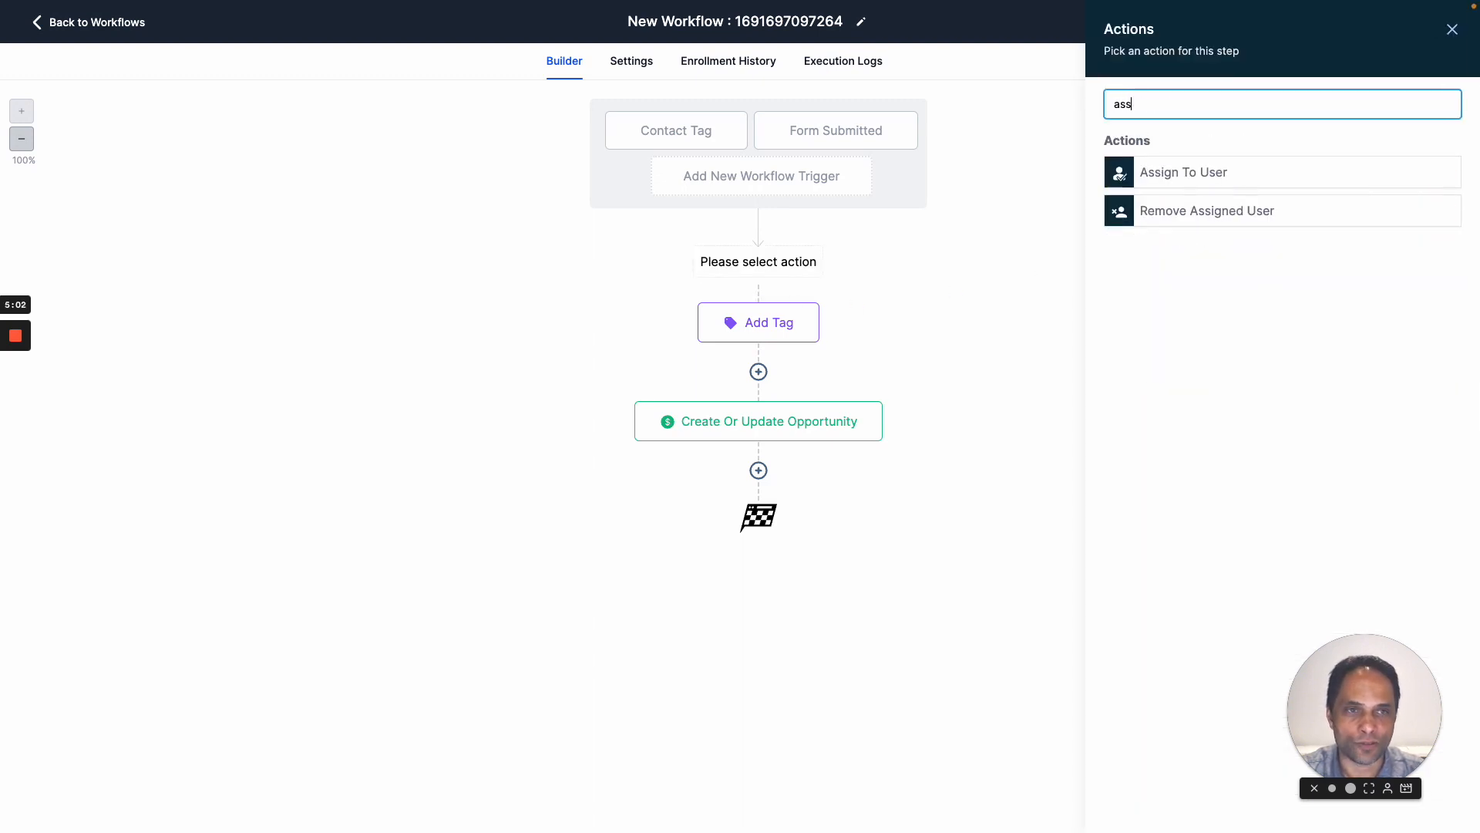
pyautogui.click(1167, 178)
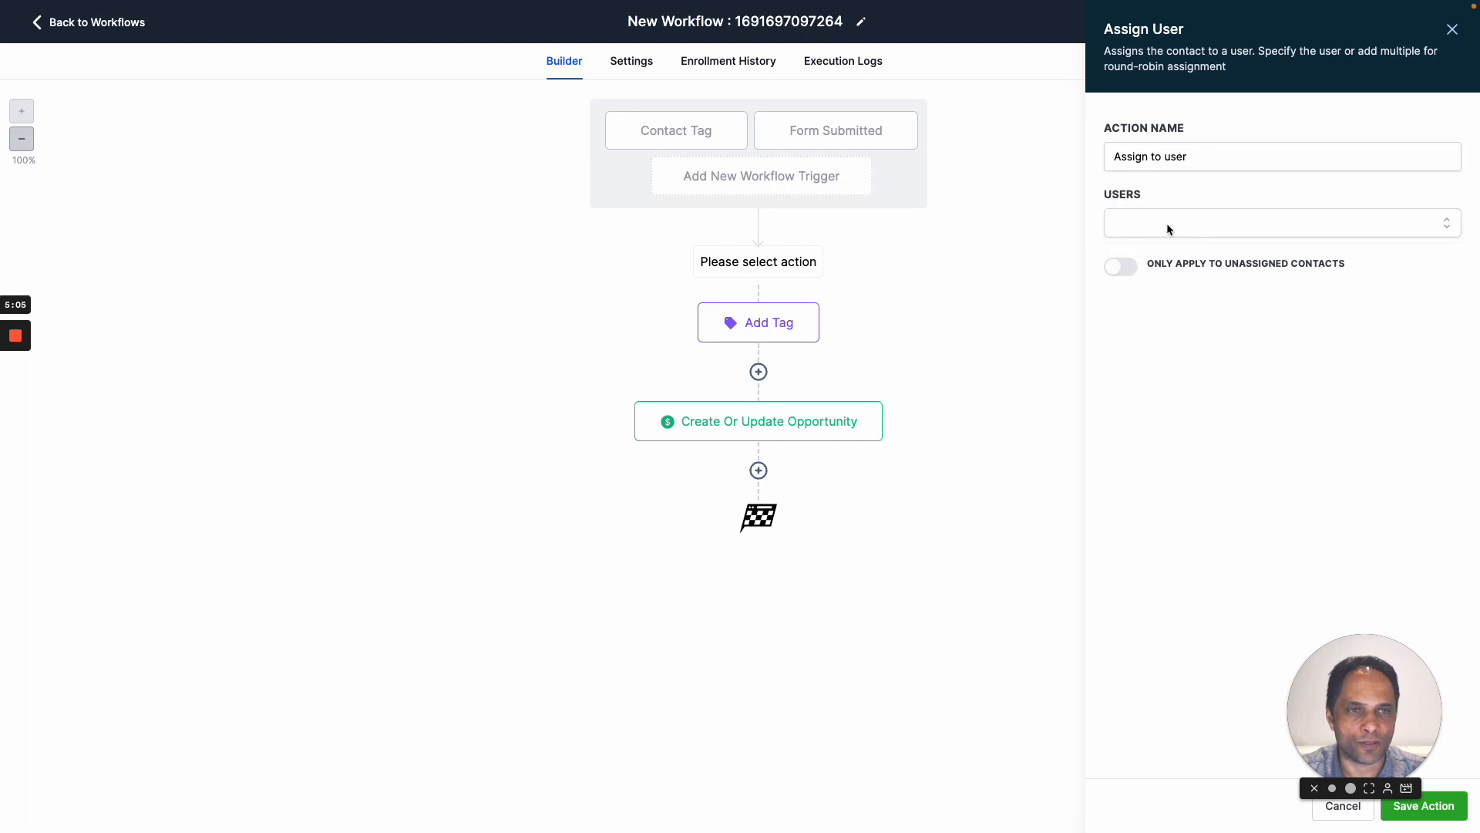
pyautogui.click(1164, 222)
pyautogui.click(1121, 260)
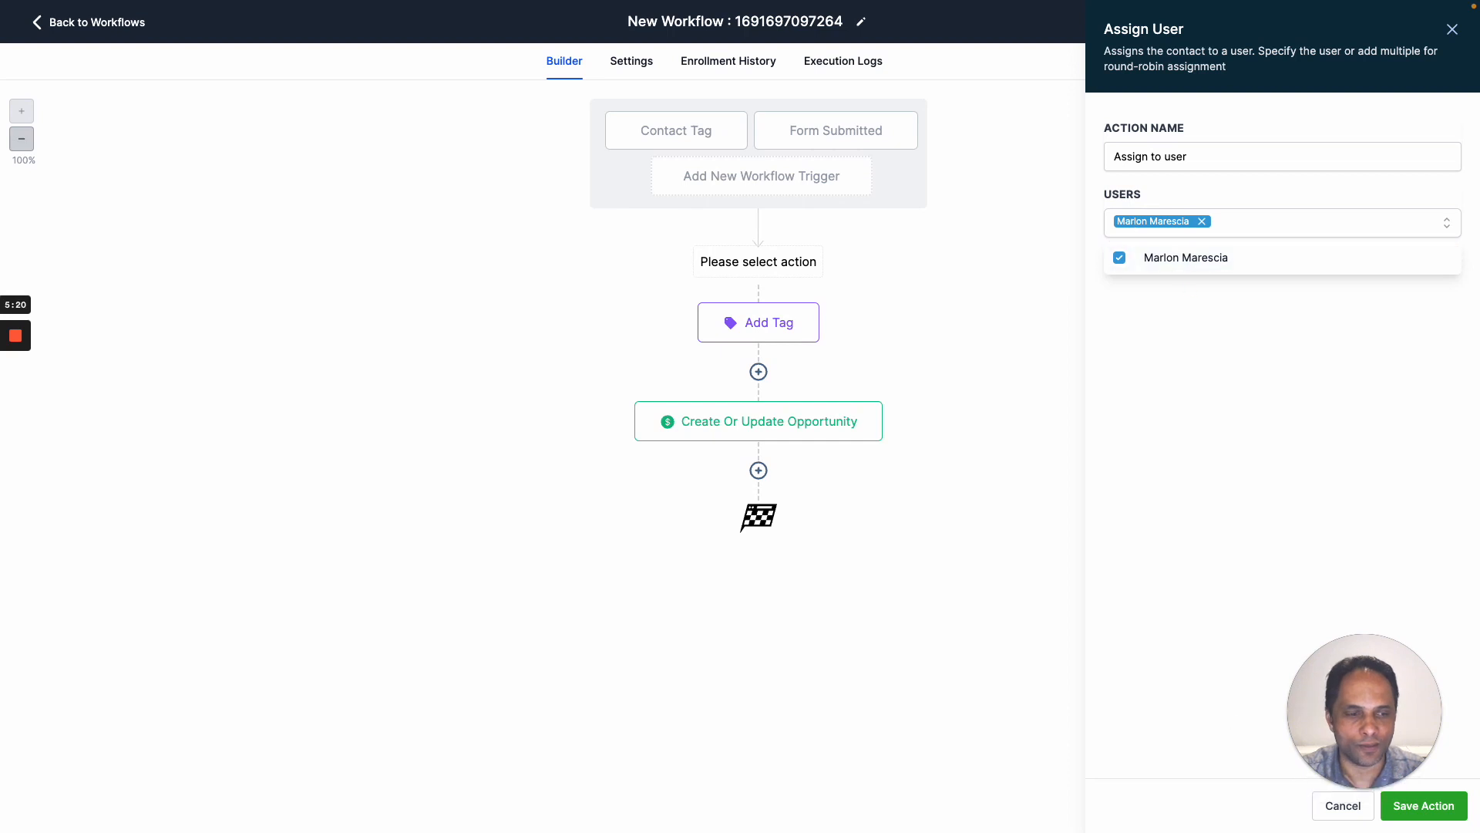
pyautogui.click(1448, 807)
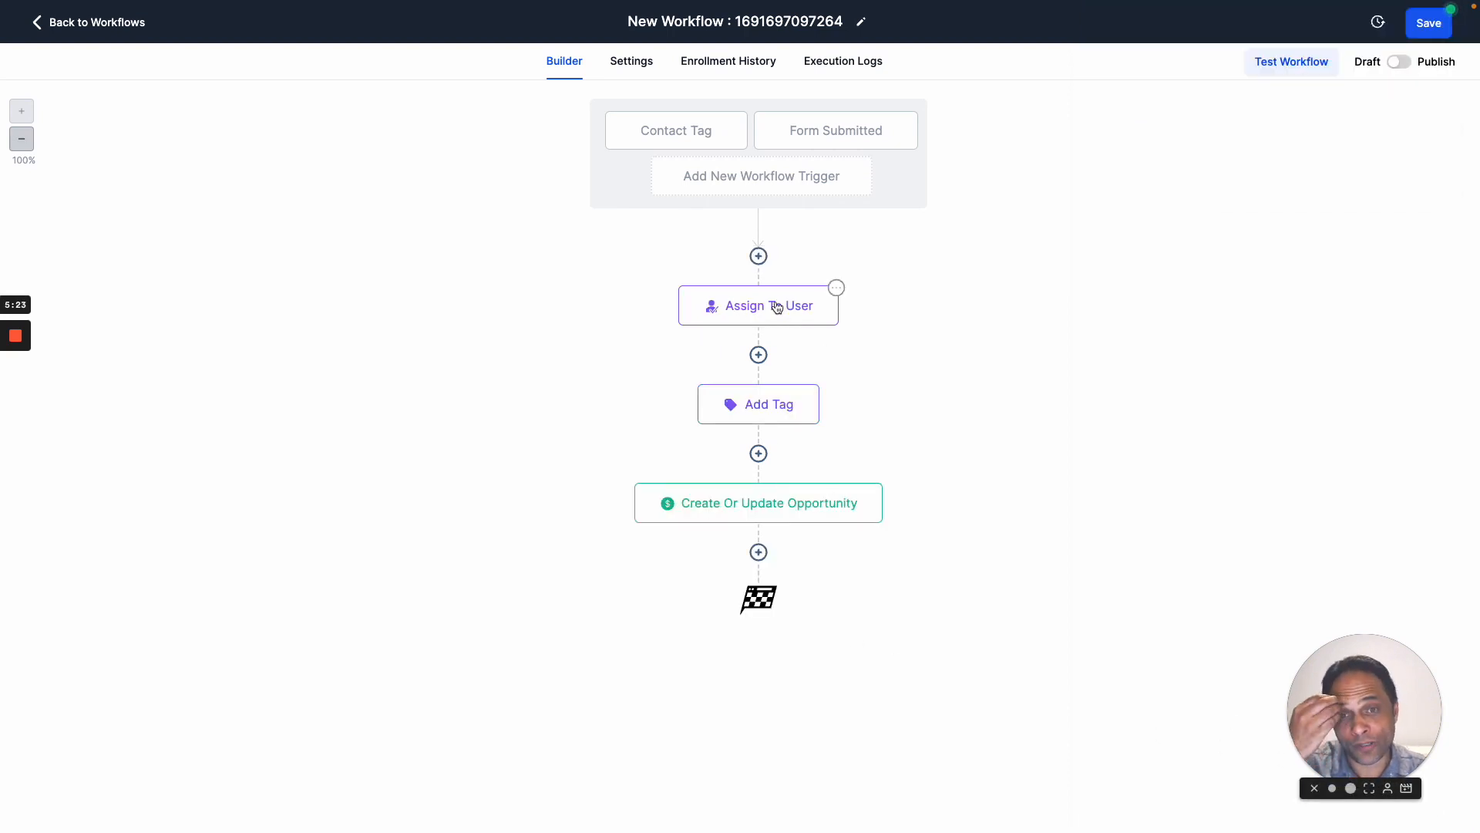
# Add a Send Email action after the Create Or Update Opportunity step, with the user's Full Name custom value as From Name.
pyautogui.click(758, 553)
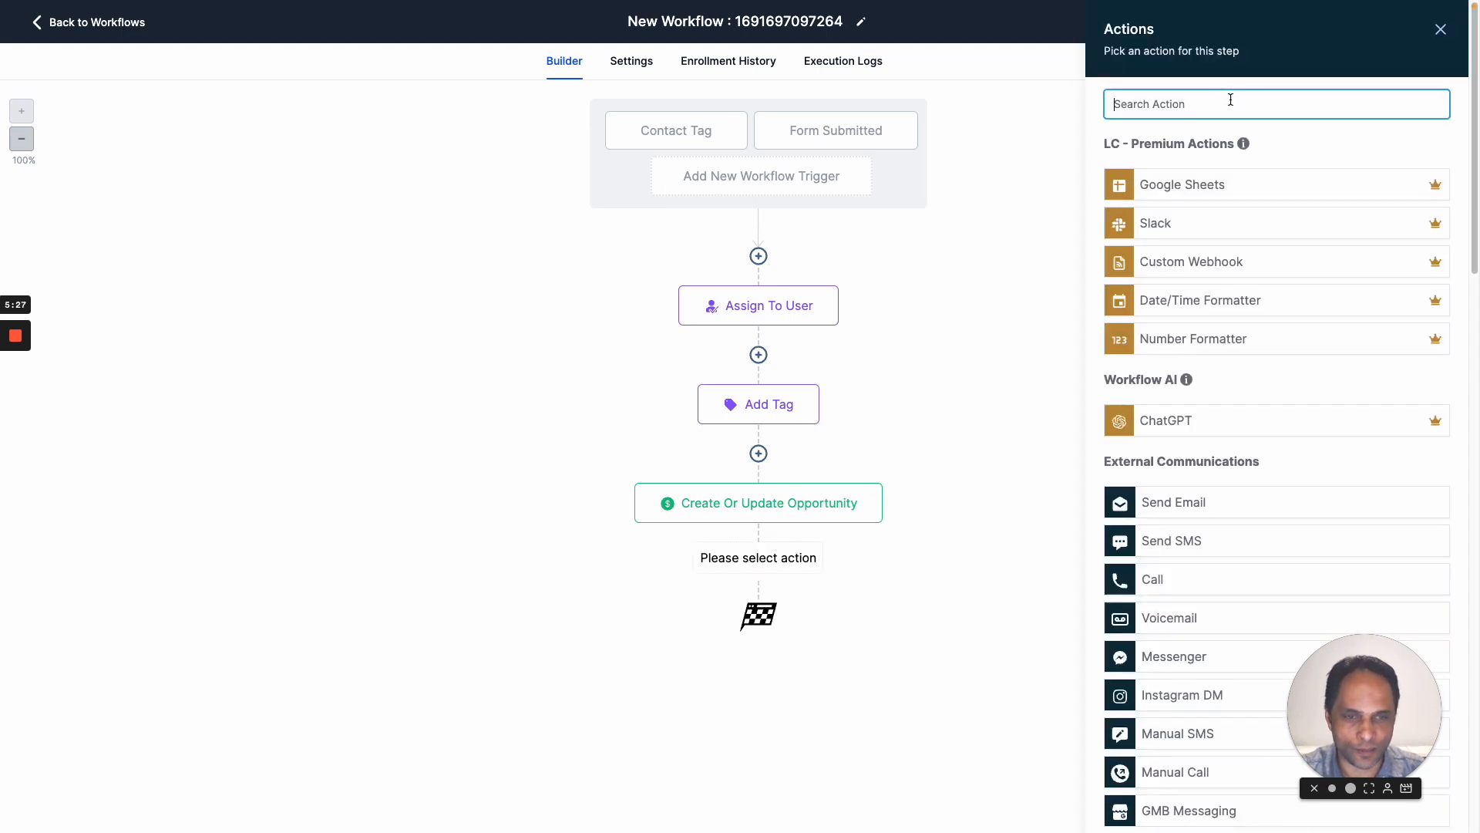
pyautogui.write('send')
pyautogui.click(1237, 177)
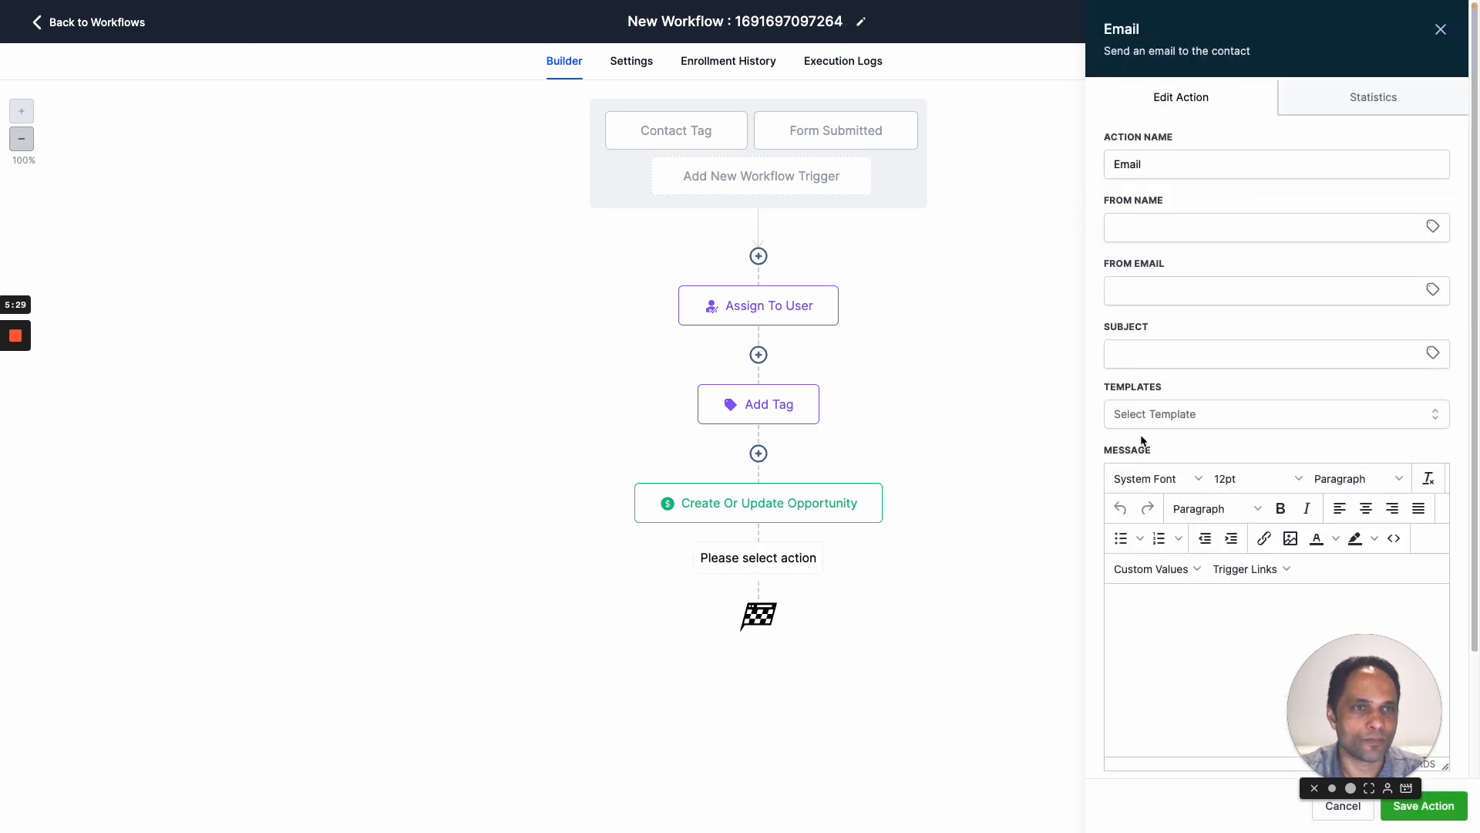
pyautogui.click(1151, 230)
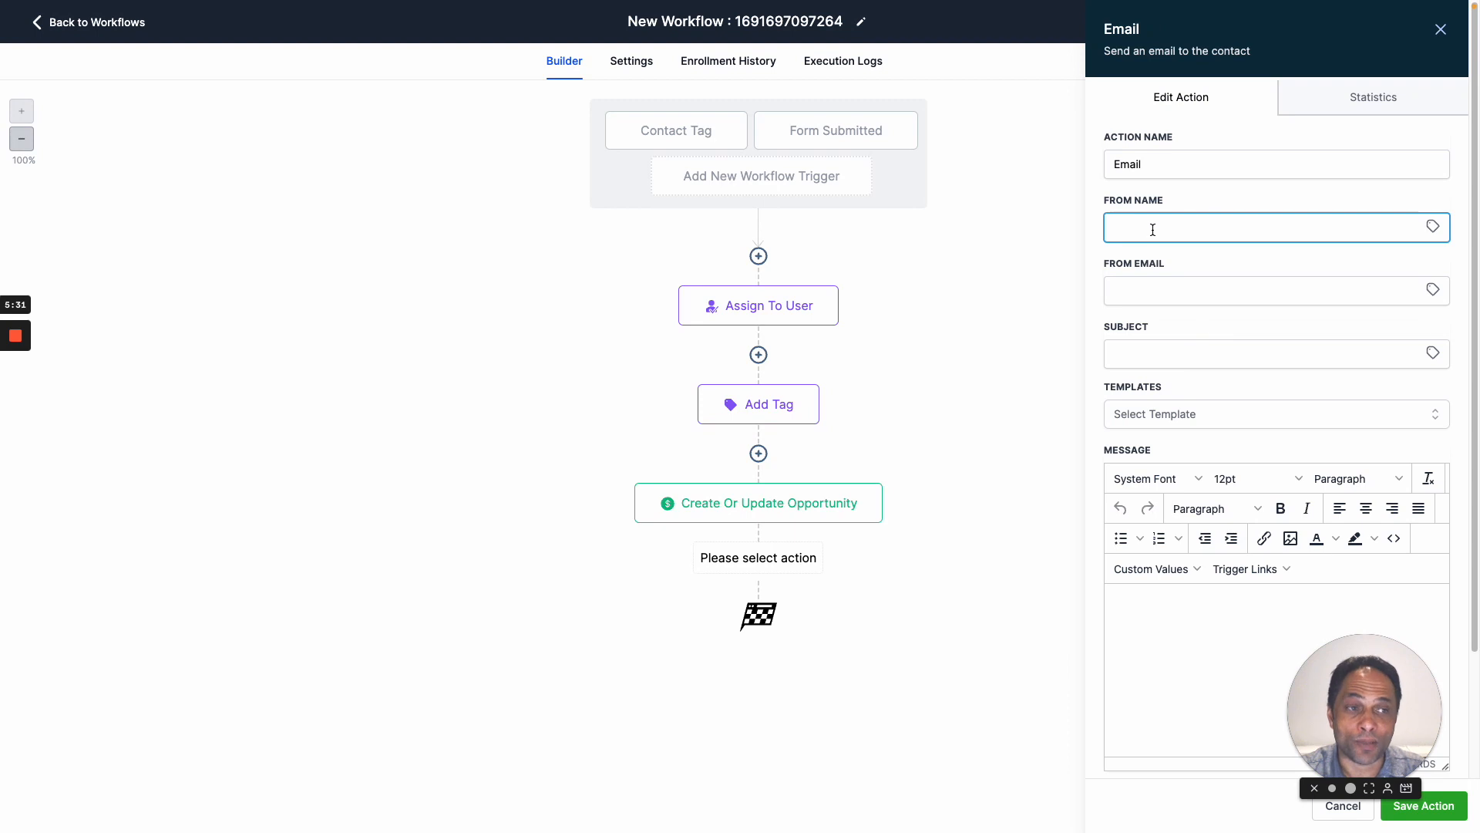
pyautogui.click(1432, 226)
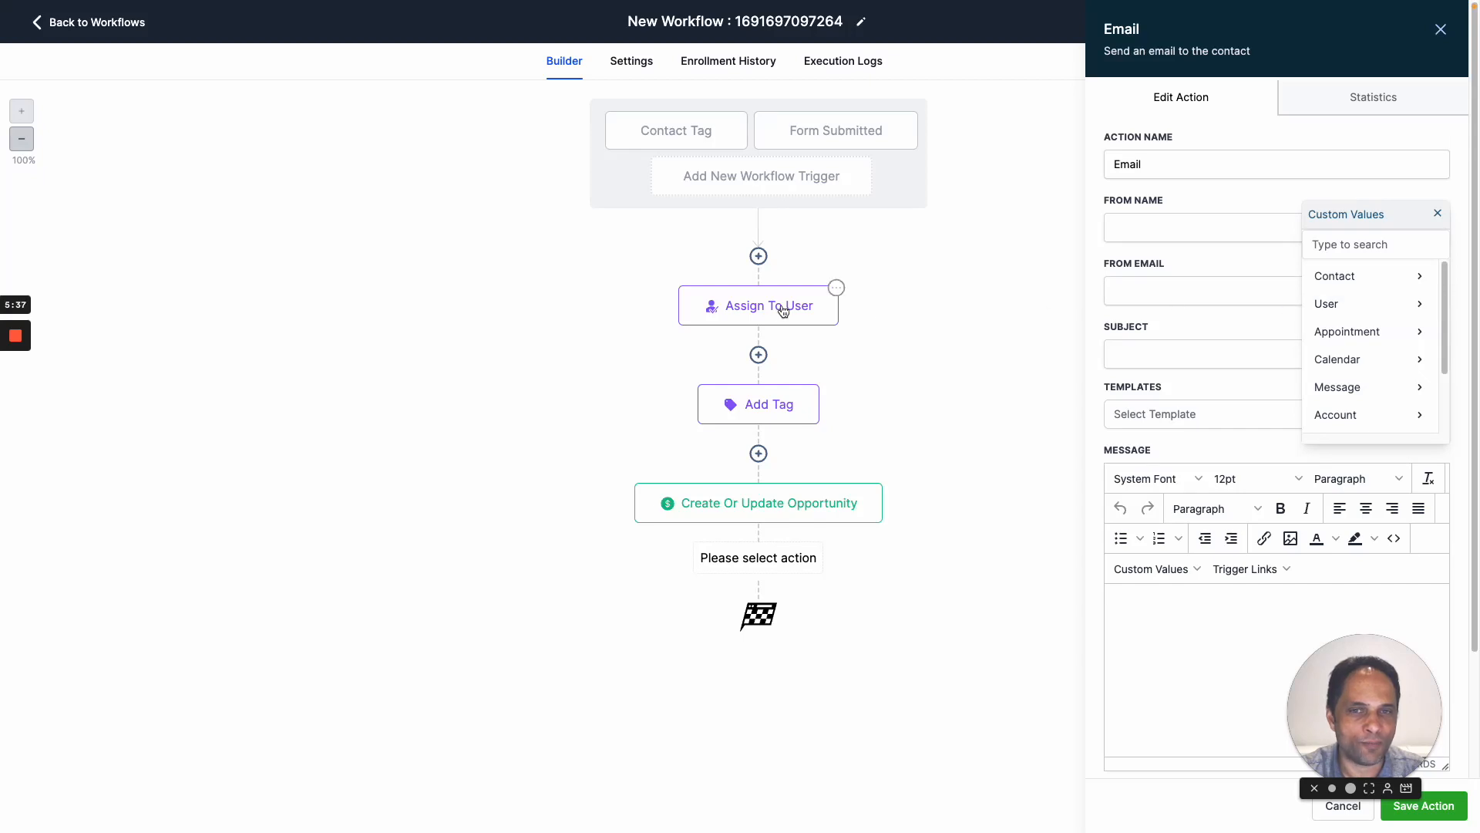
pyautogui.click(1334, 304)
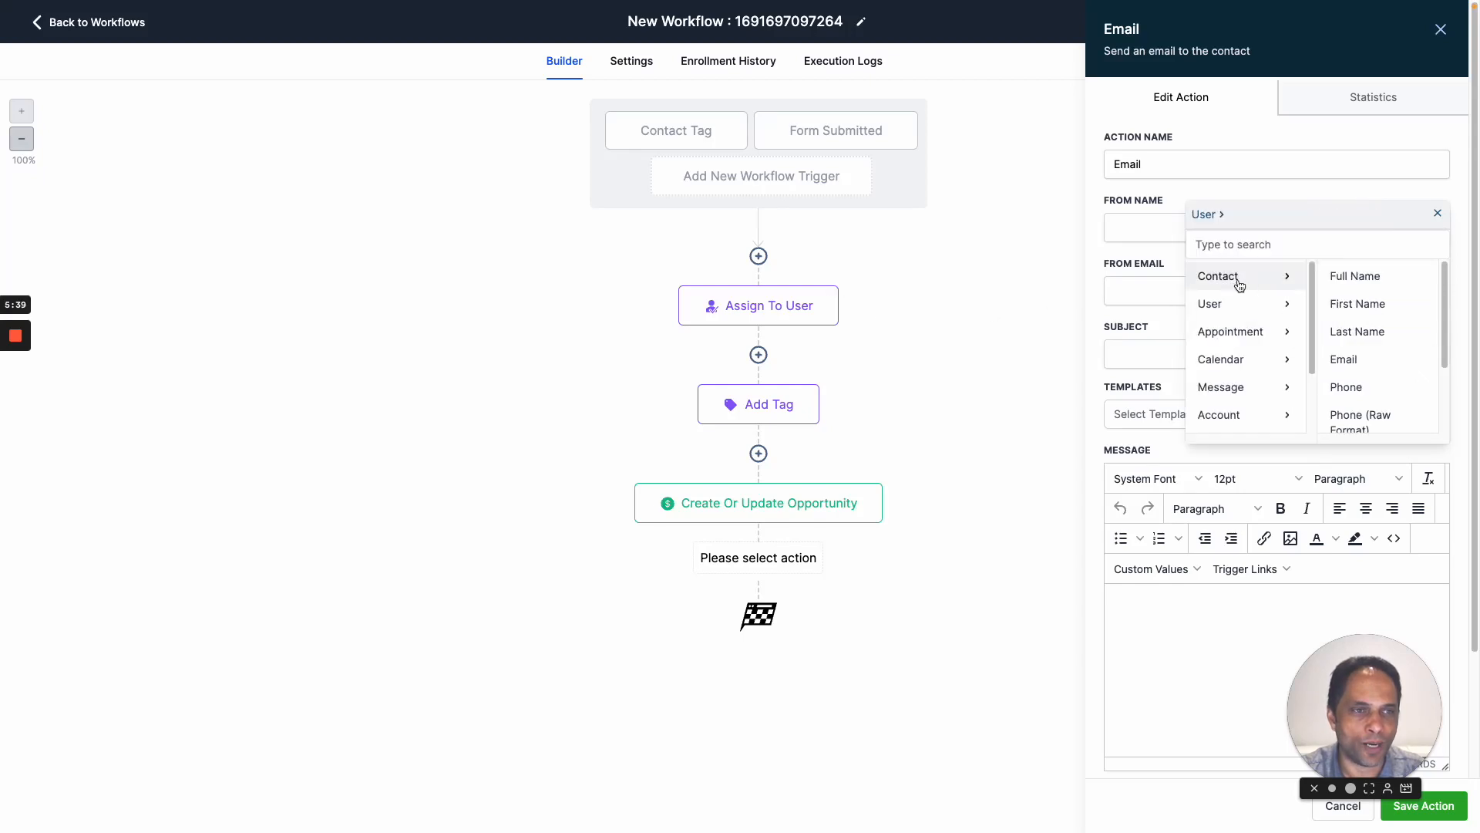
pyautogui.click(1356, 276)
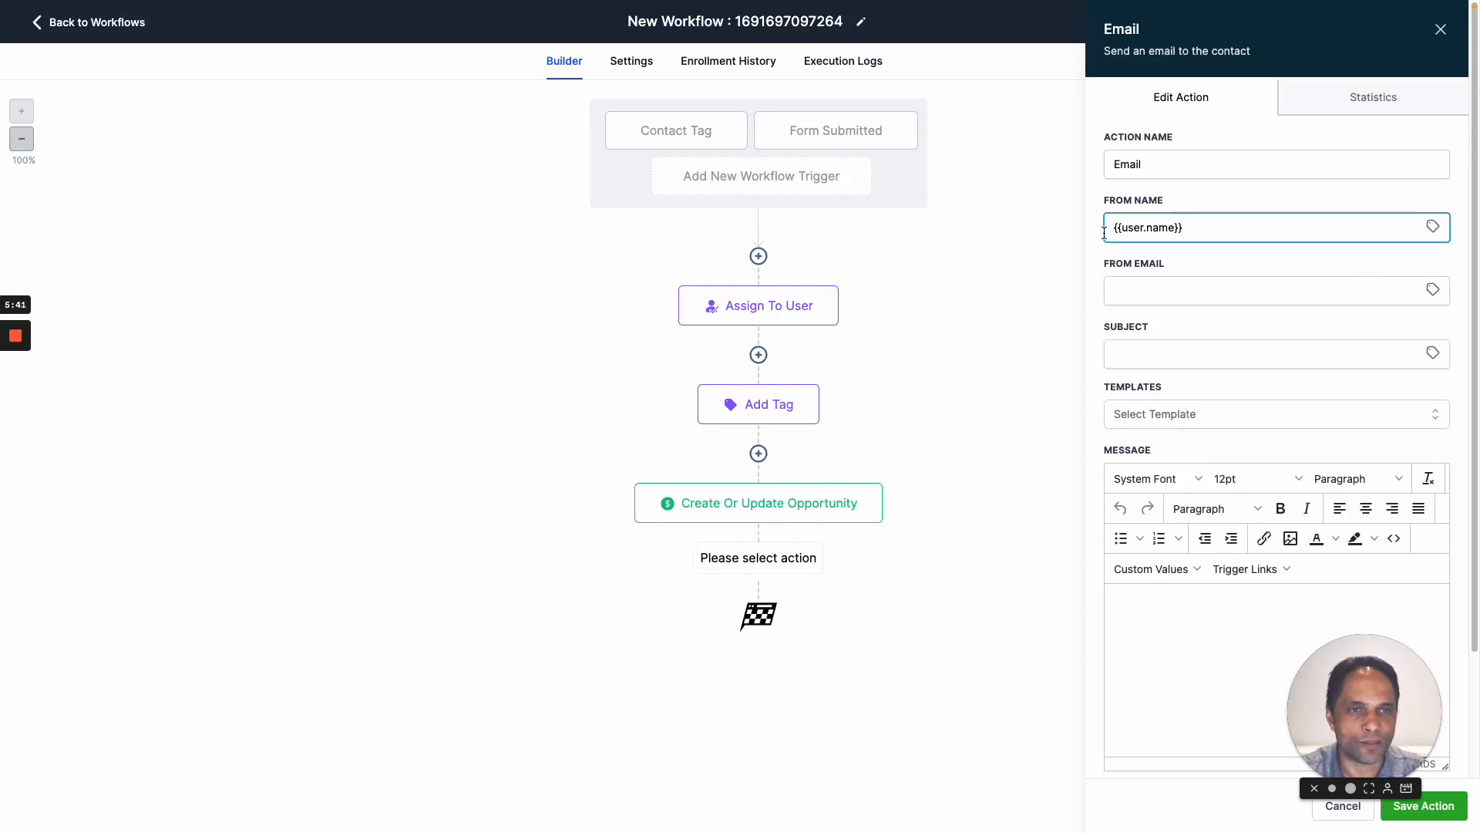
pyautogui.moveTo(1187, 227); pyautogui.dragTo(1081, 229)
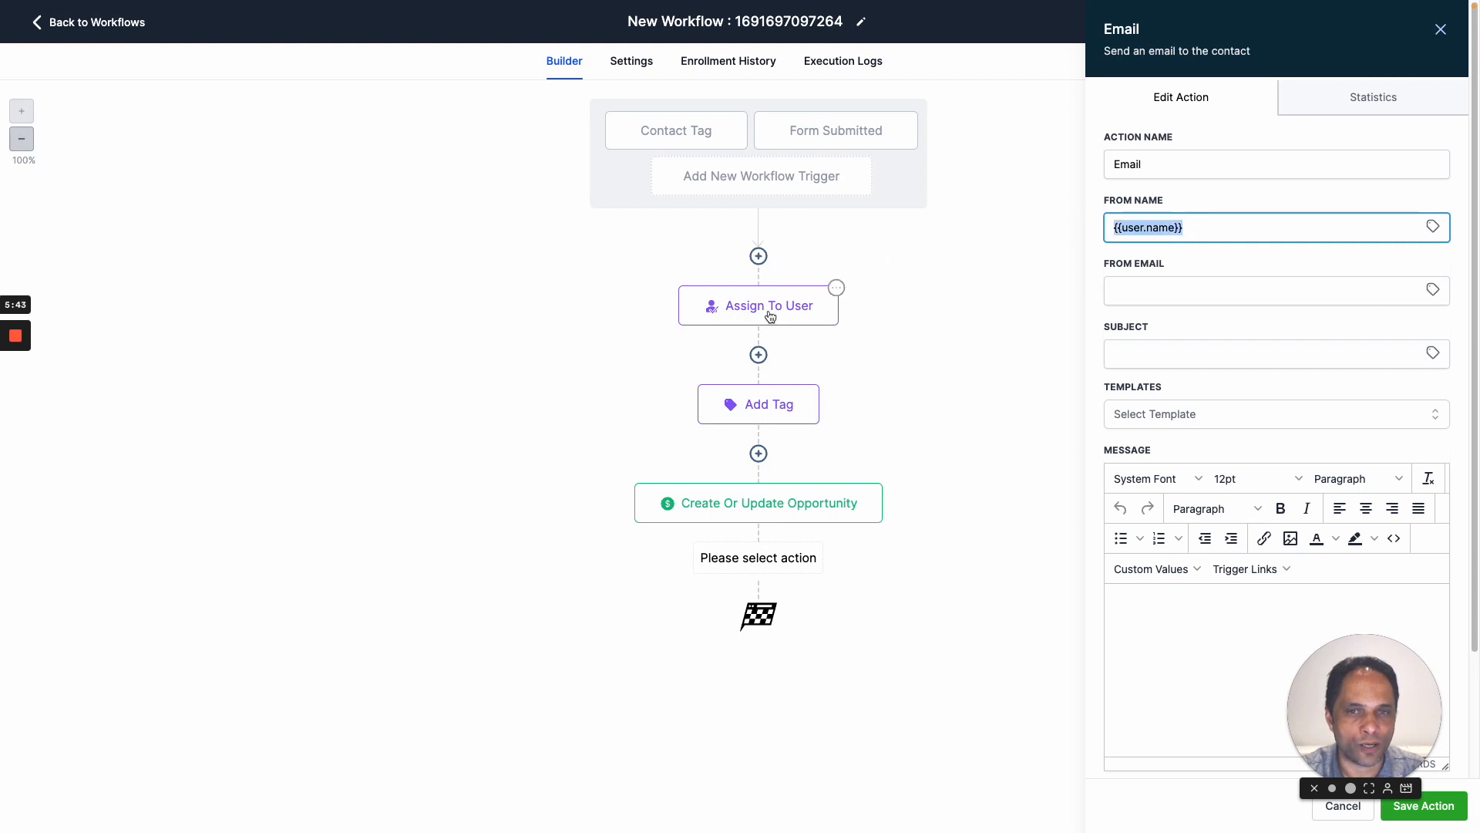
# Insert the user's Email custom value in the Subject field and move it to From Email, replacing the stray character there.
pyautogui.click(1157, 297)
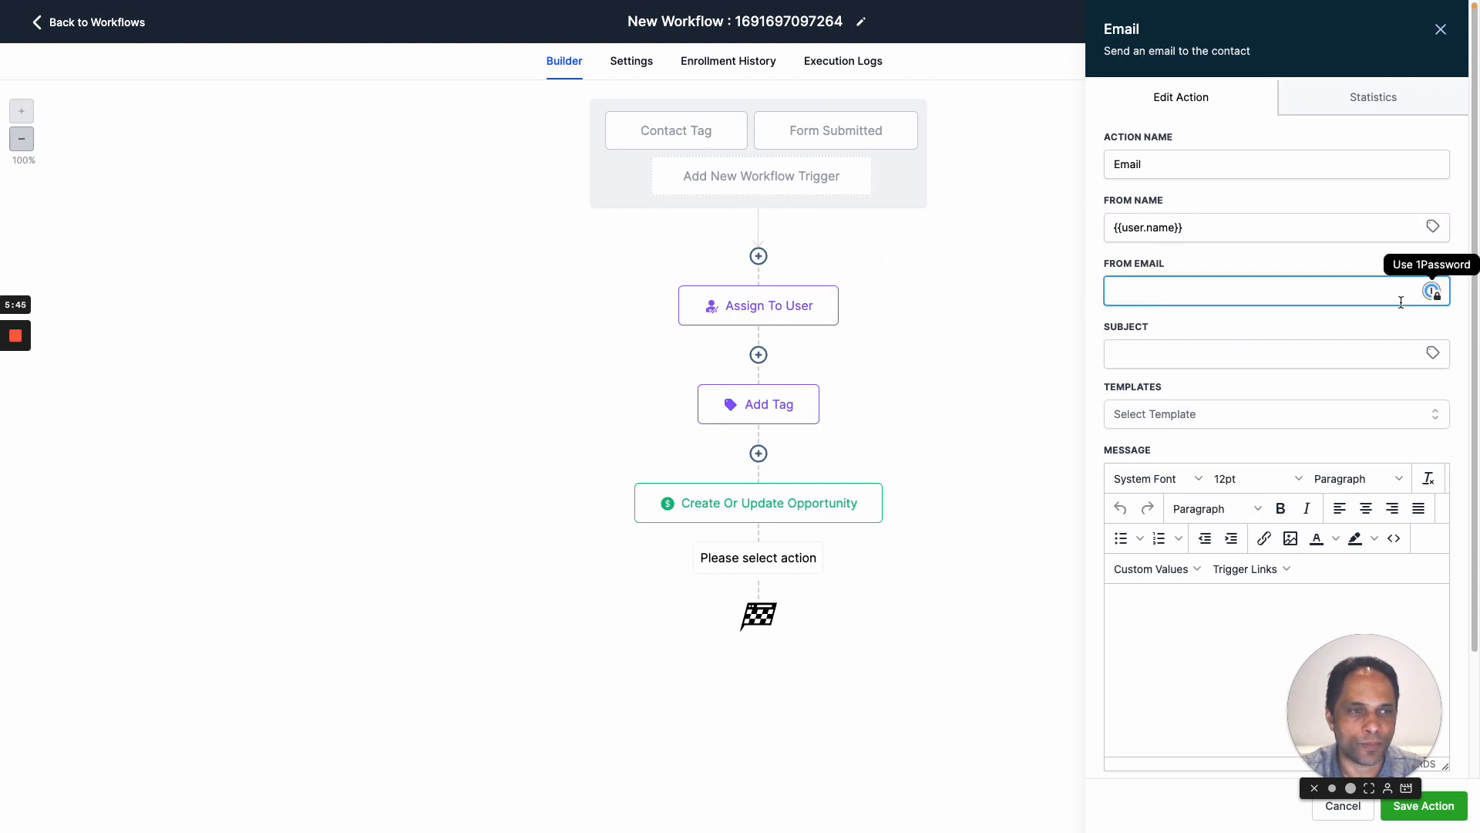
pyautogui.click(1392, 346)
pyautogui.click(1430, 291)
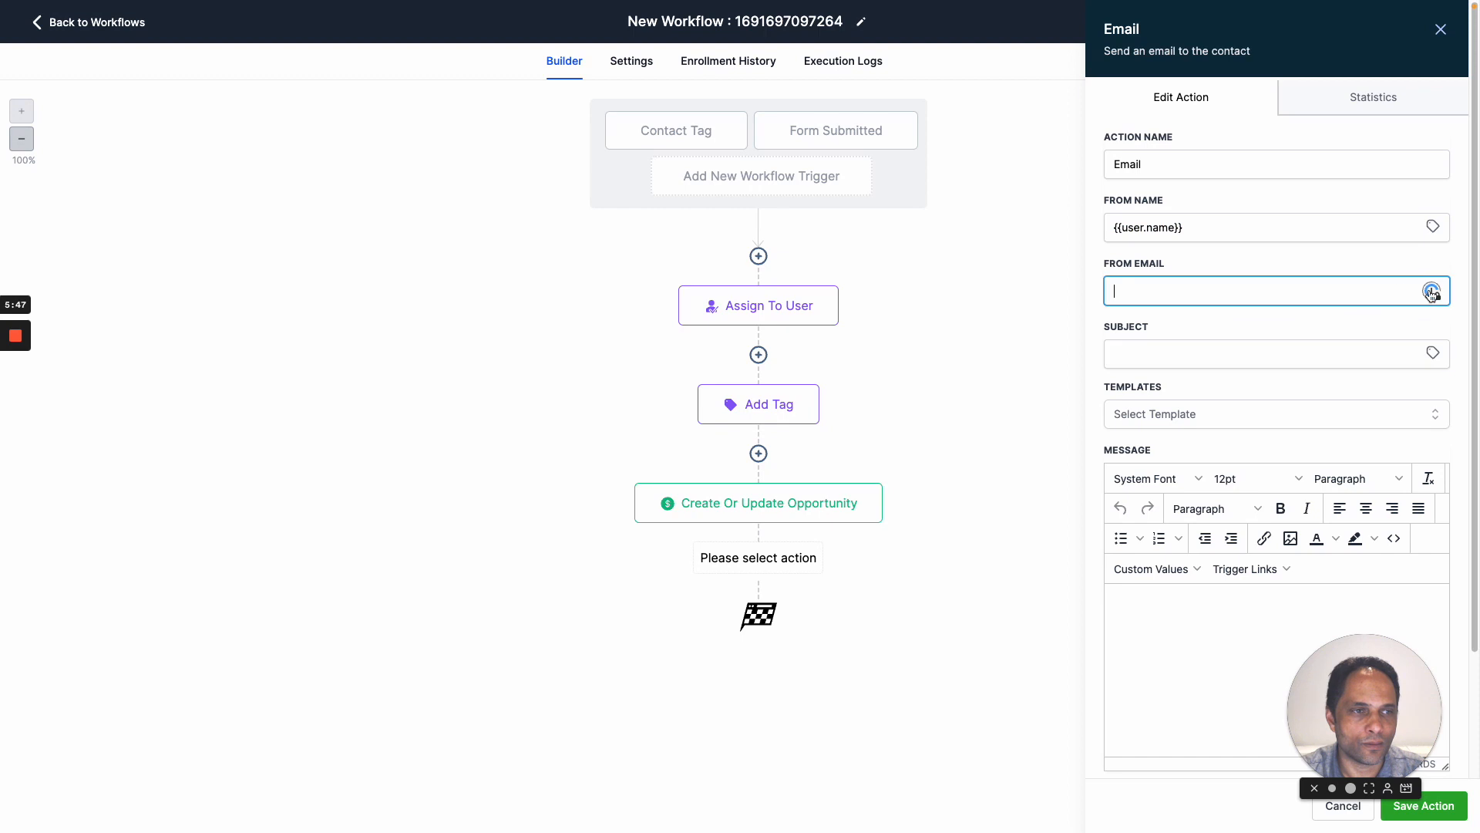
pyautogui.write('`')
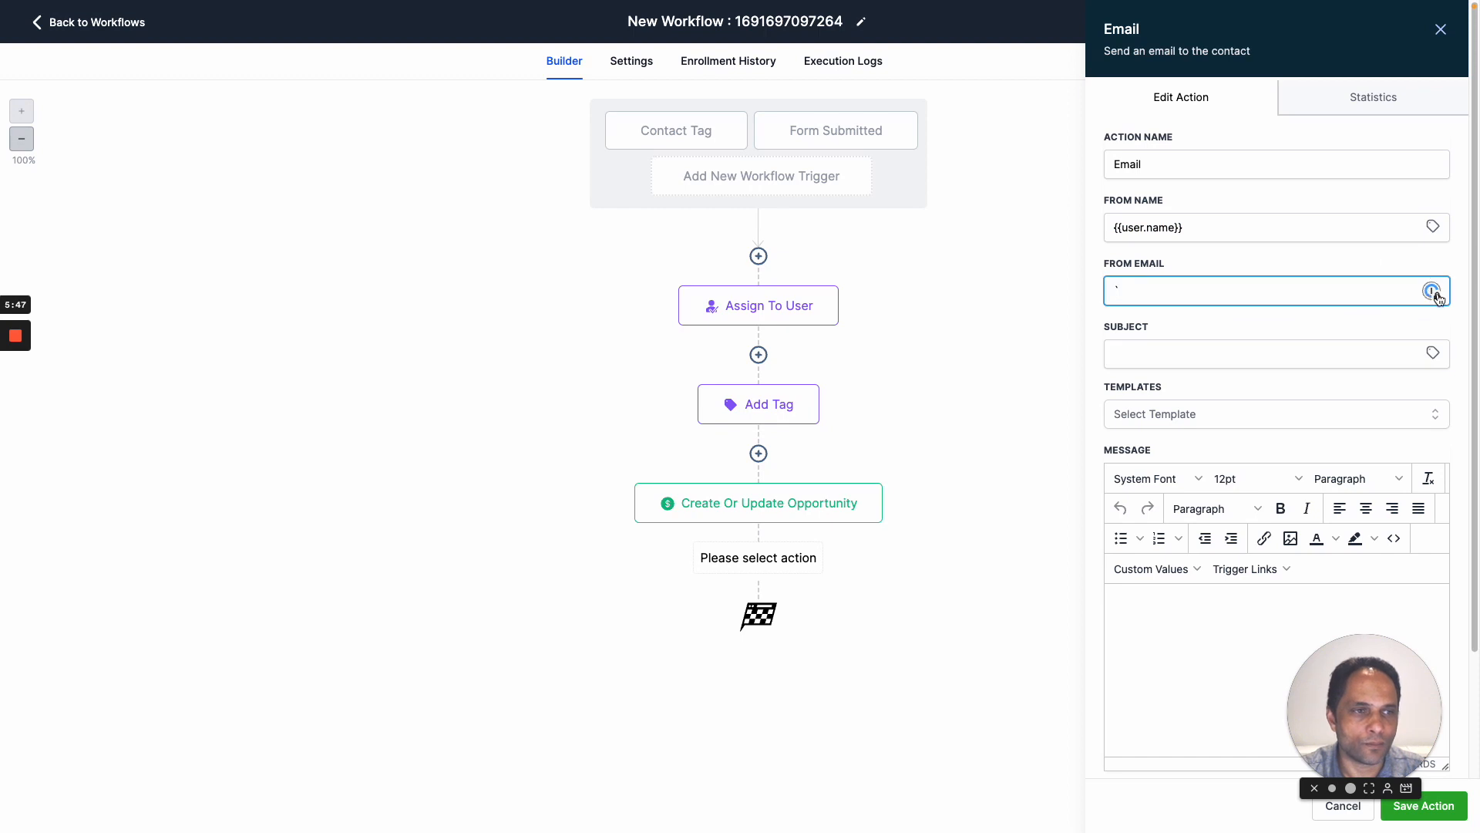
pyautogui.click(1434, 353)
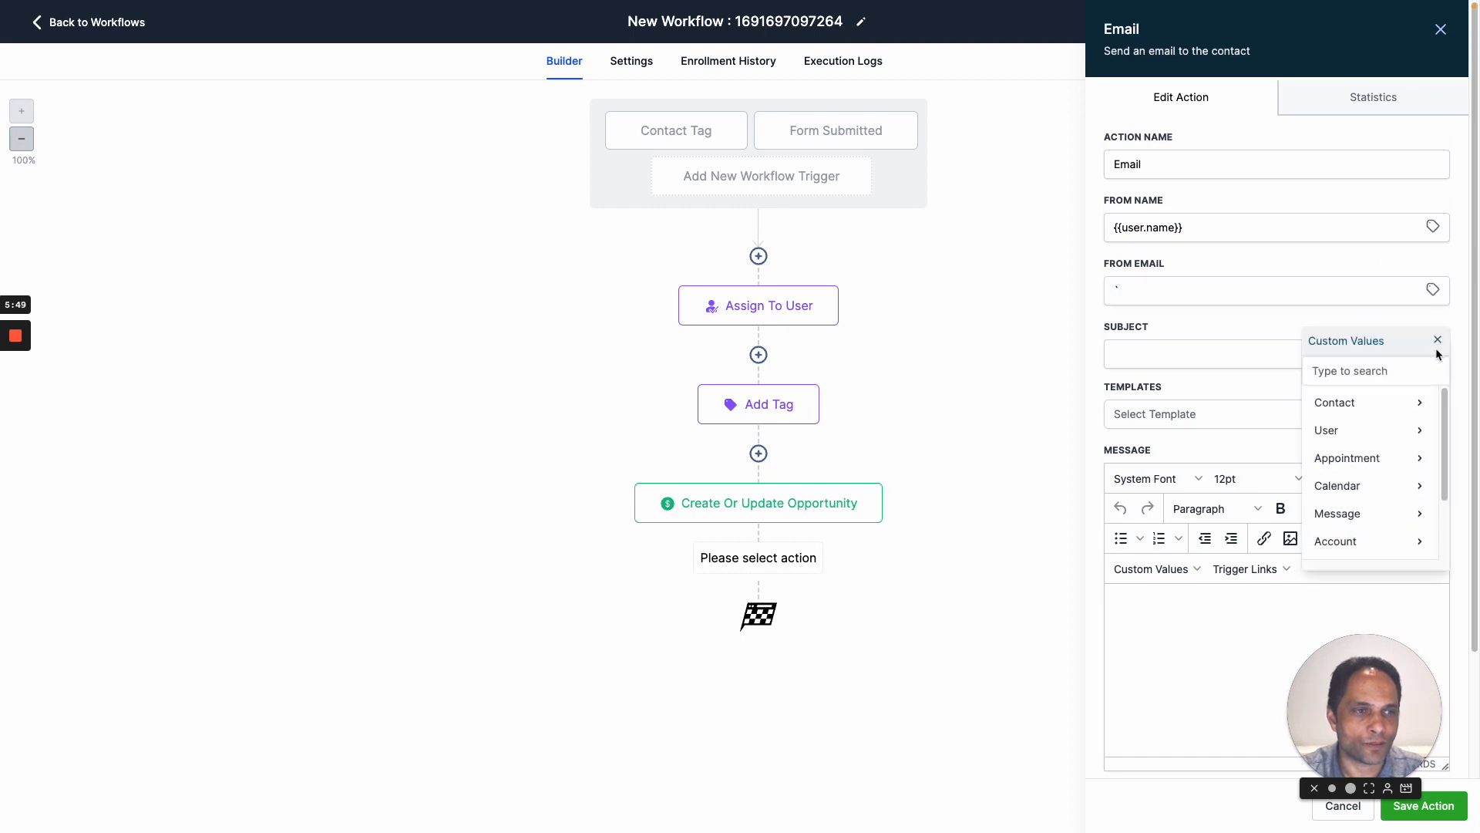
pyautogui.click(1349, 429)
pyautogui.click(1362, 488)
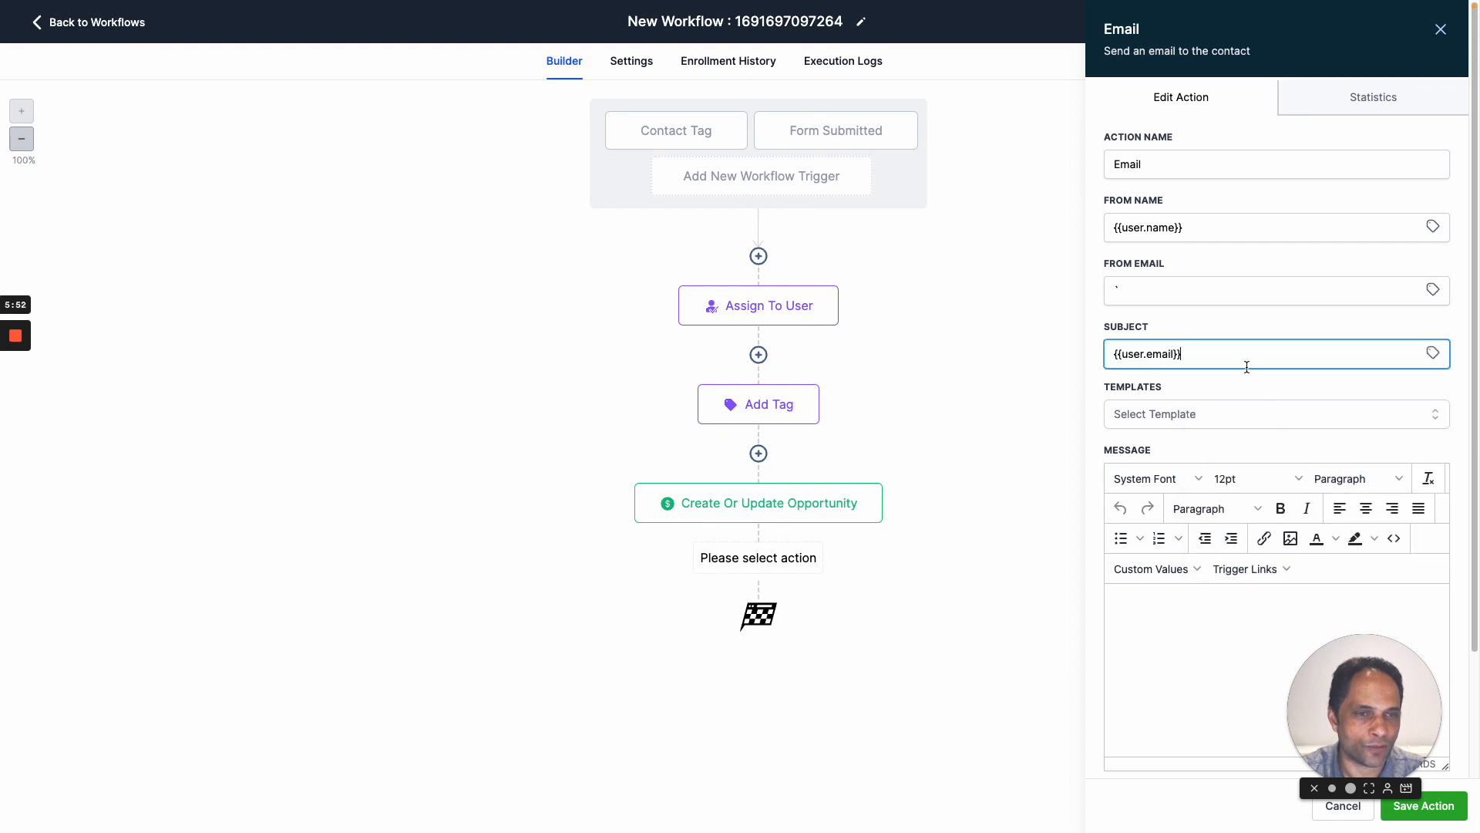
pyautogui.moveTo(1247, 365); pyautogui.dragTo(1052, 357)
pyautogui.hotkey('ctrl', 'x')
pyautogui.click(1134, 288)
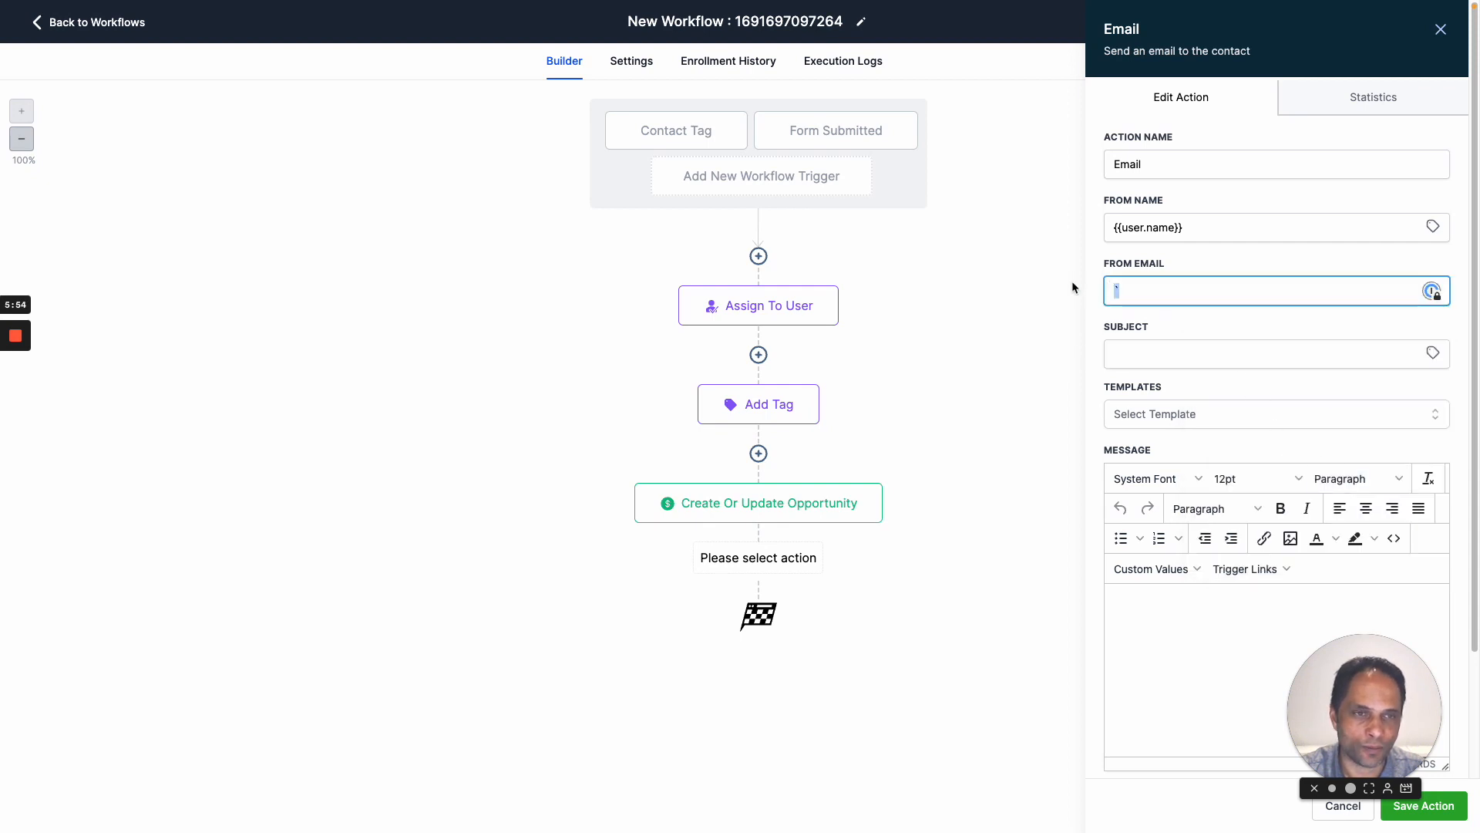
pyautogui.hotkey('ctrl', 'v')
# Set the email subject to "[DOWNLOAD] VMM Worksheet".
pyautogui.click(1148, 354)
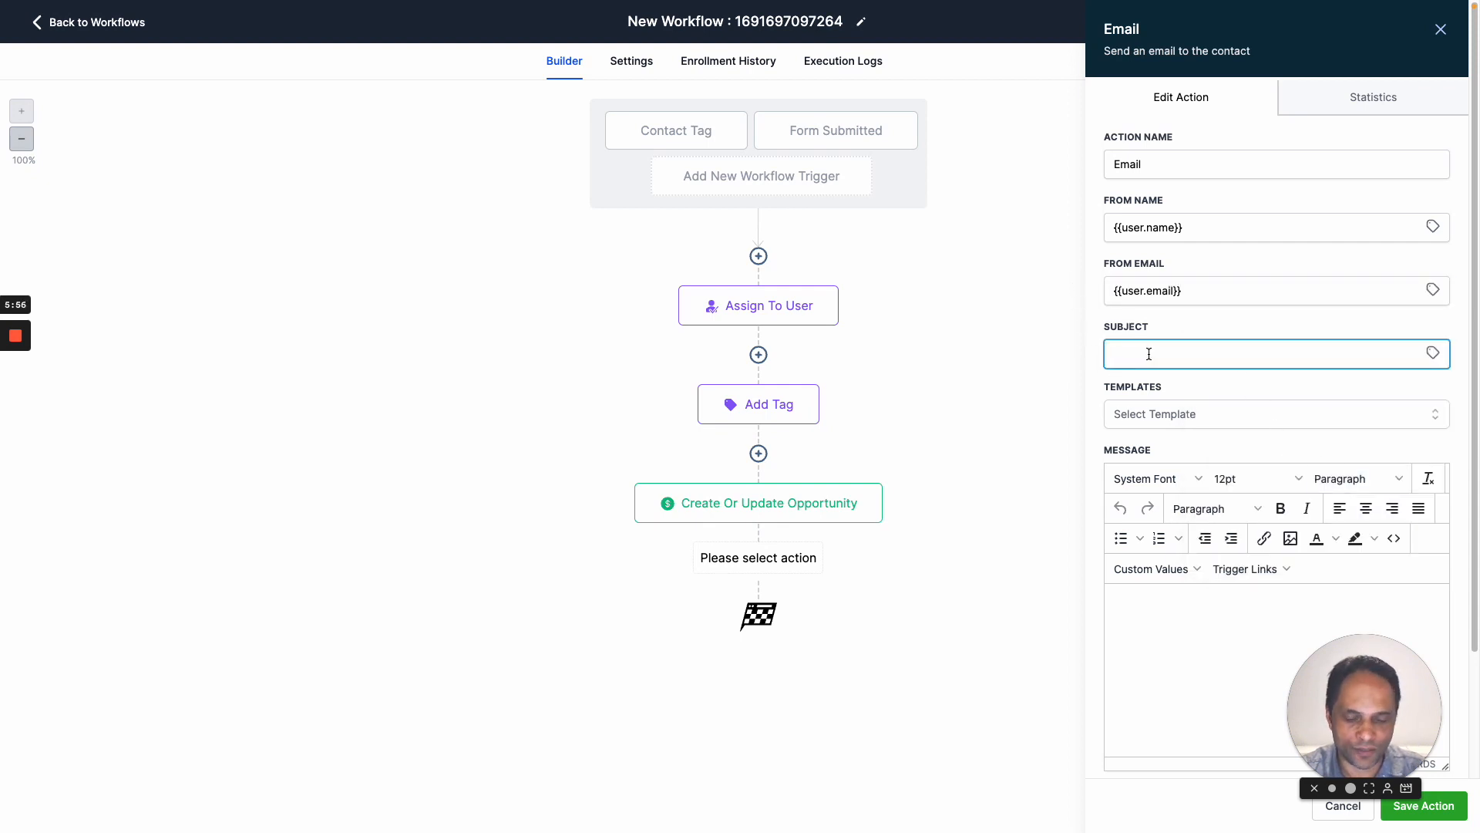
pyautogui.write('[DOWNLOAD')
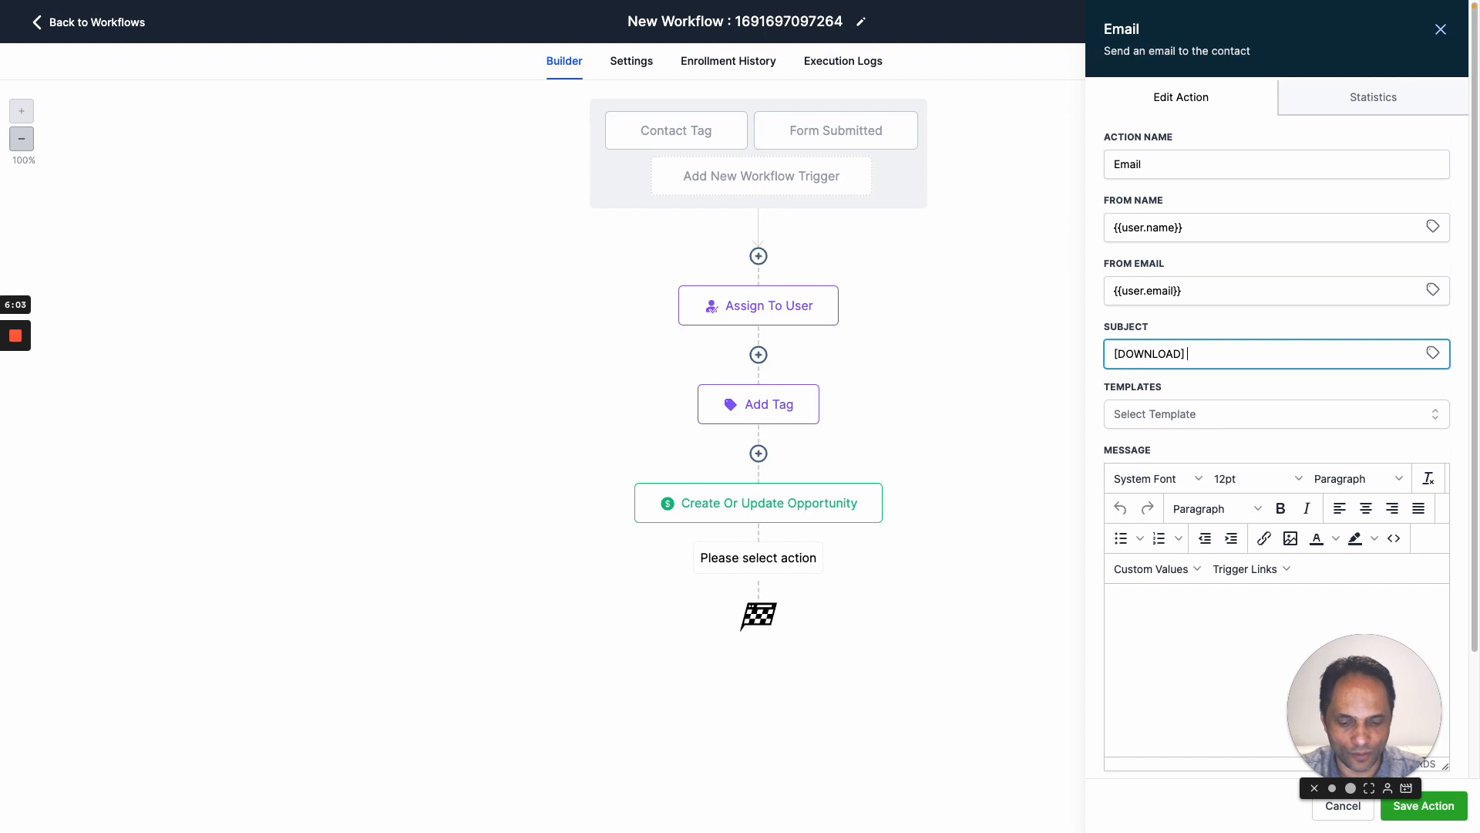
pyautogui.write('] VMM Worksheet')
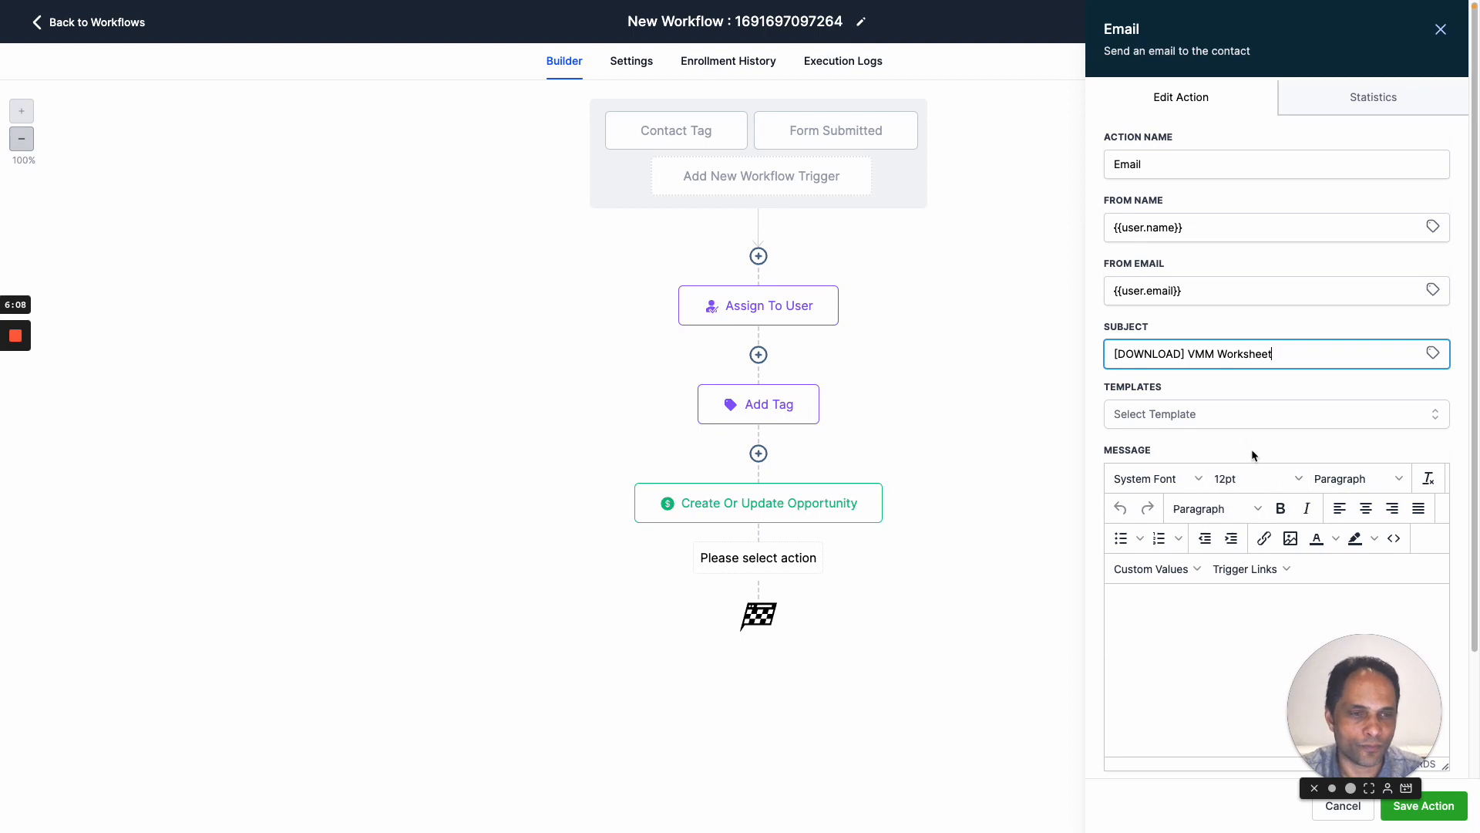
# Start the email message with the greeting "Hi" followed by the contact's First Name custom value and a comma.
pyautogui.click(1246, 413)
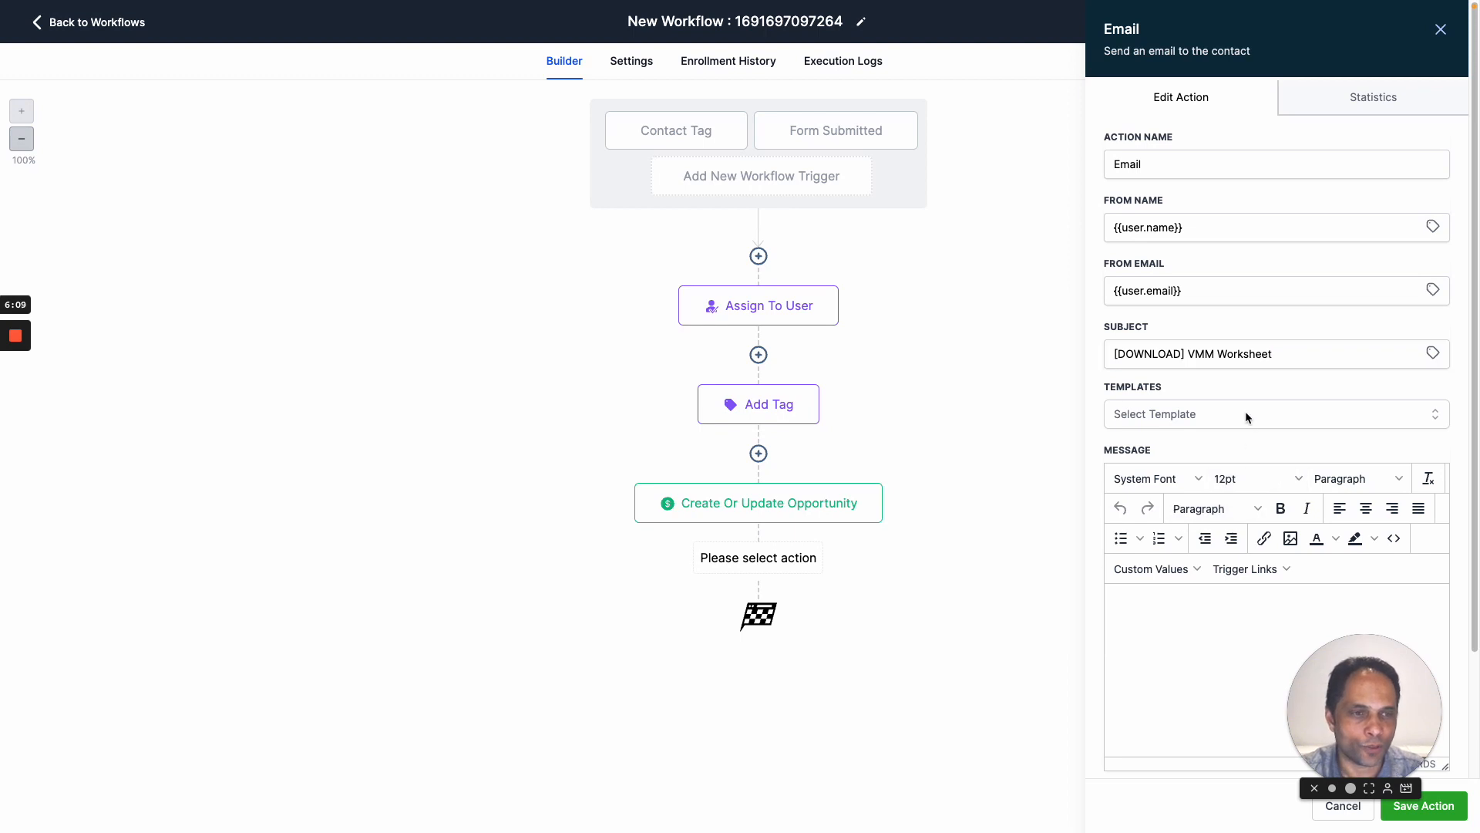
pyautogui.click(1207, 416)
pyautogui.scroll(-2, 1218, 500)
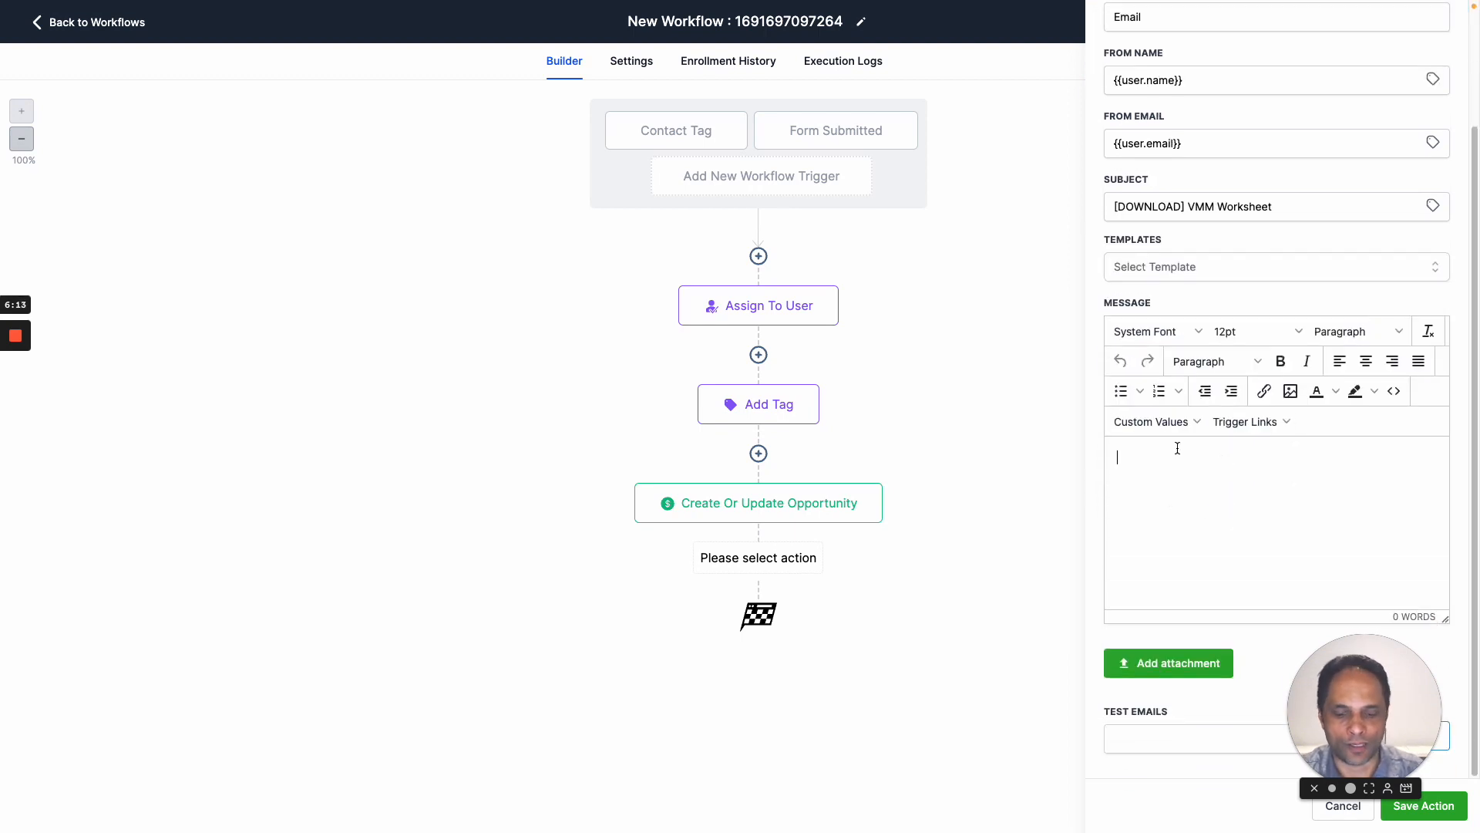
pyautogui.write('Hi')
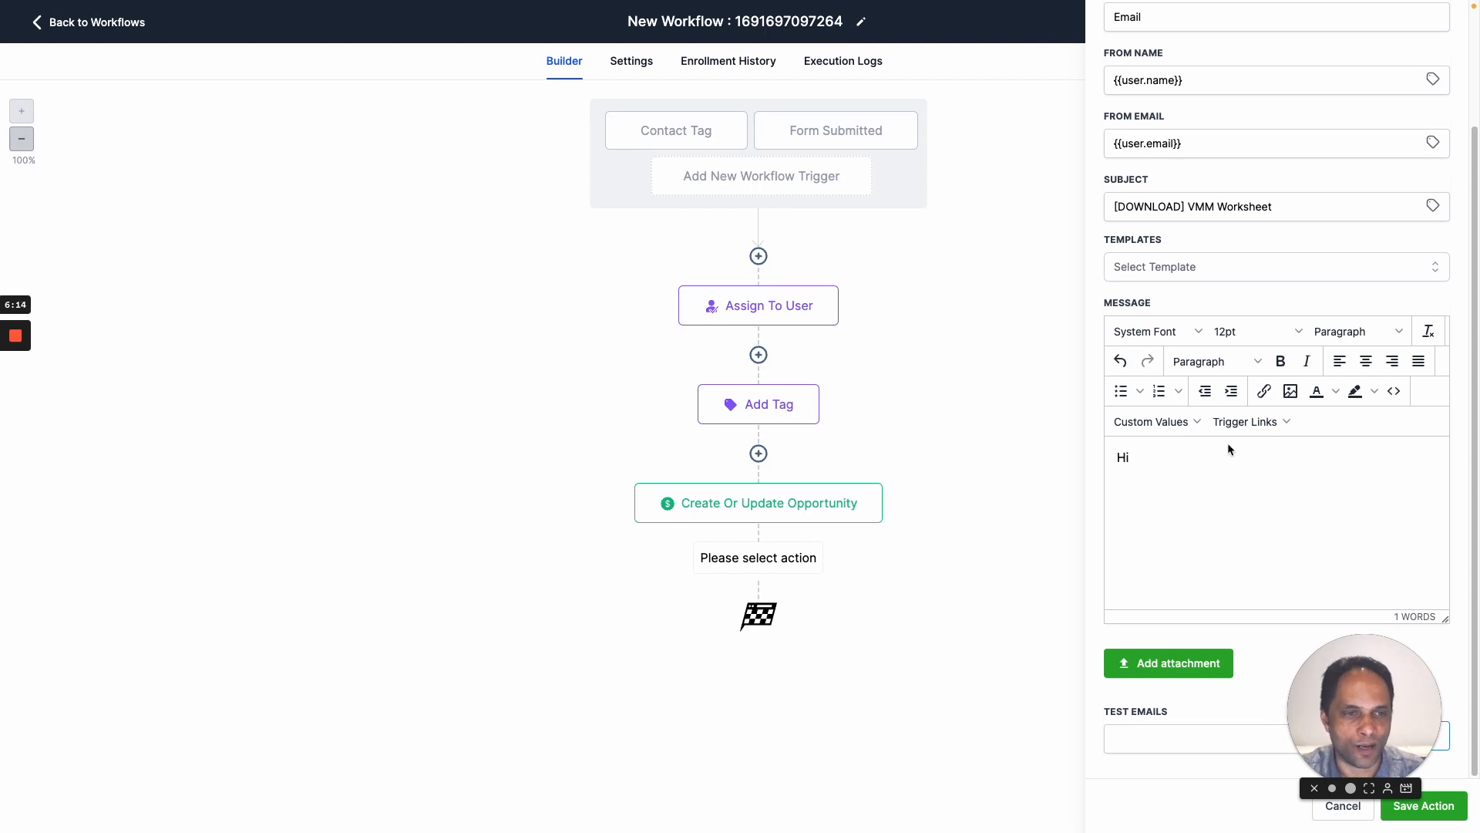
pyautogui.click(1168, 422)
pyautogui.moveTo(1156, 452)
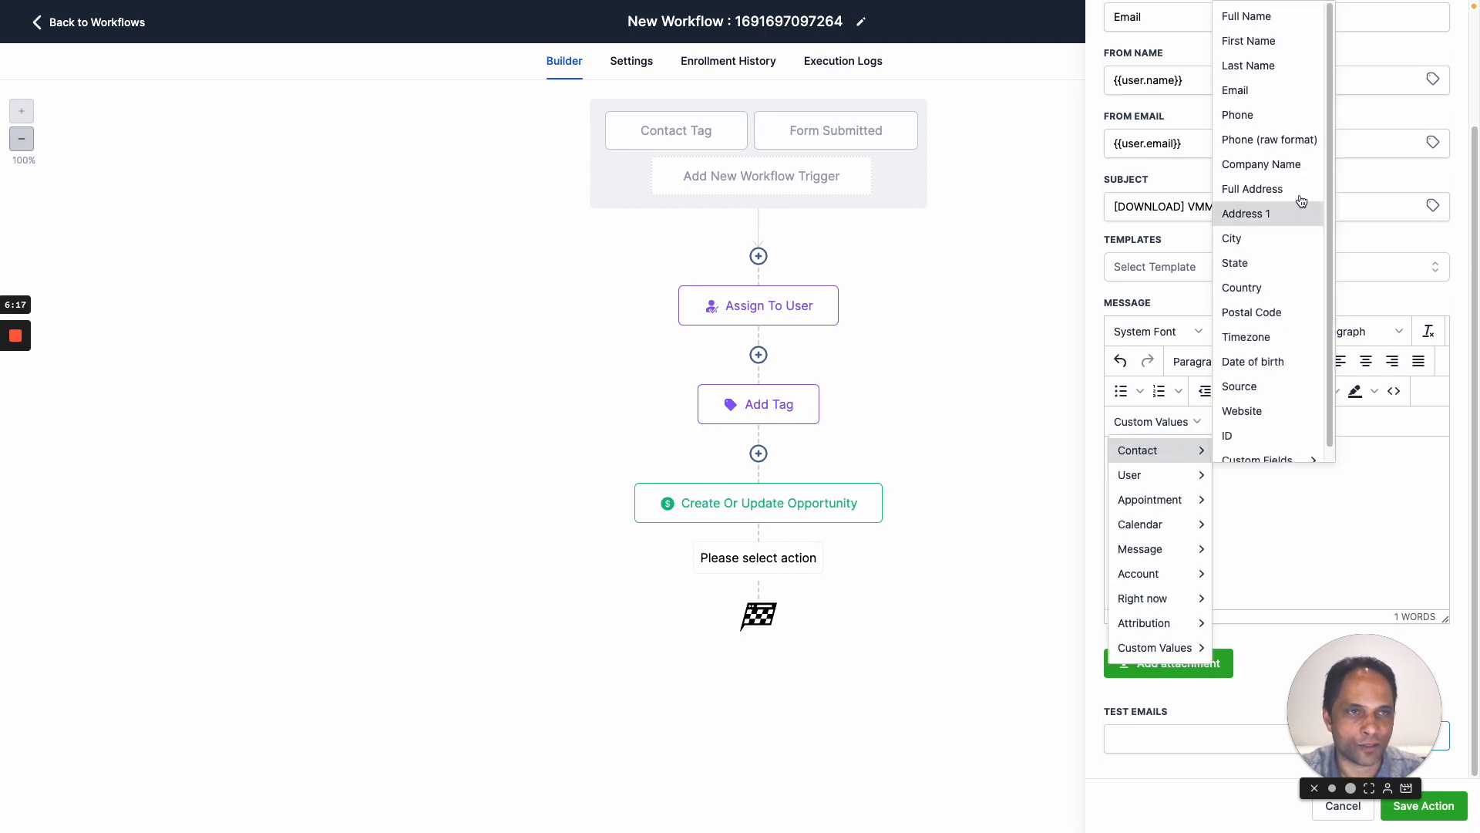
pyautogui.click(1272, 43)
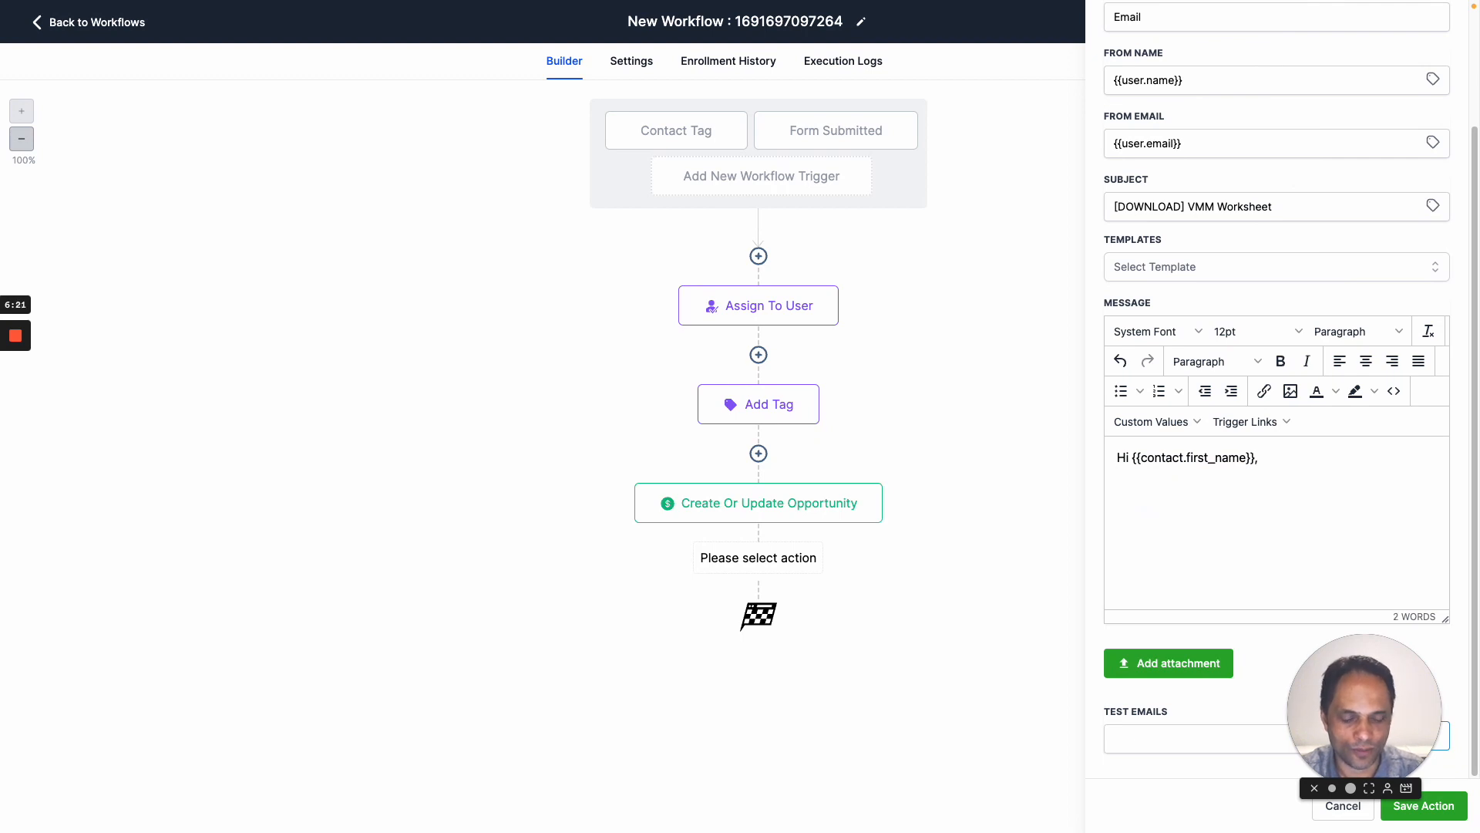
# Write "Here is your download of the VMM Worksheet." as a new paragraph below the email greeting.
pyautogui.write('He')
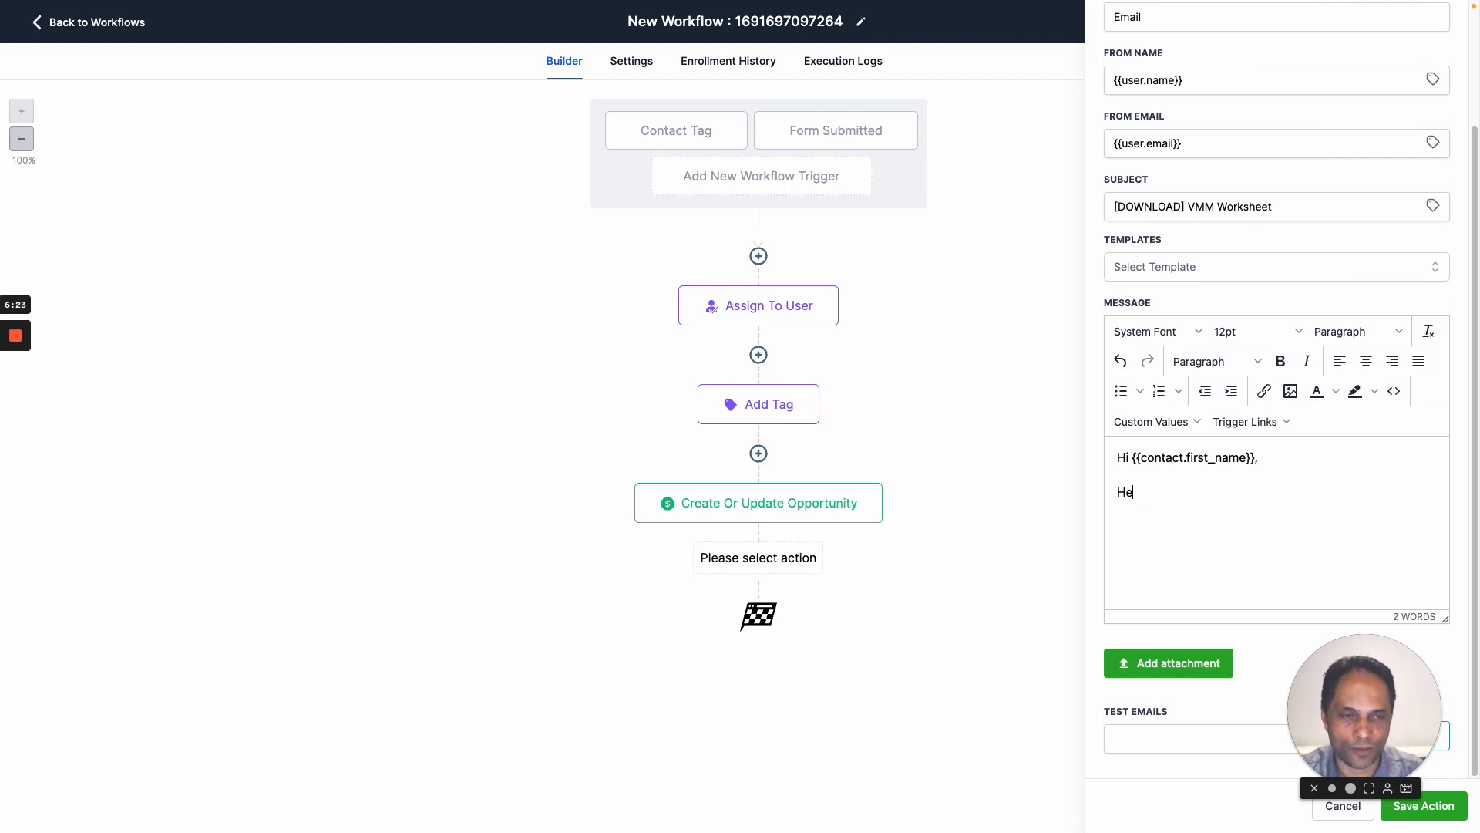
pyautogui.write('re is your download o fthe')
pyautogui.press('BackSpace')
pyautogui.press('BackSpace')
pyautogui.press('BackSpace')
pyautogui.press('BackSpace')
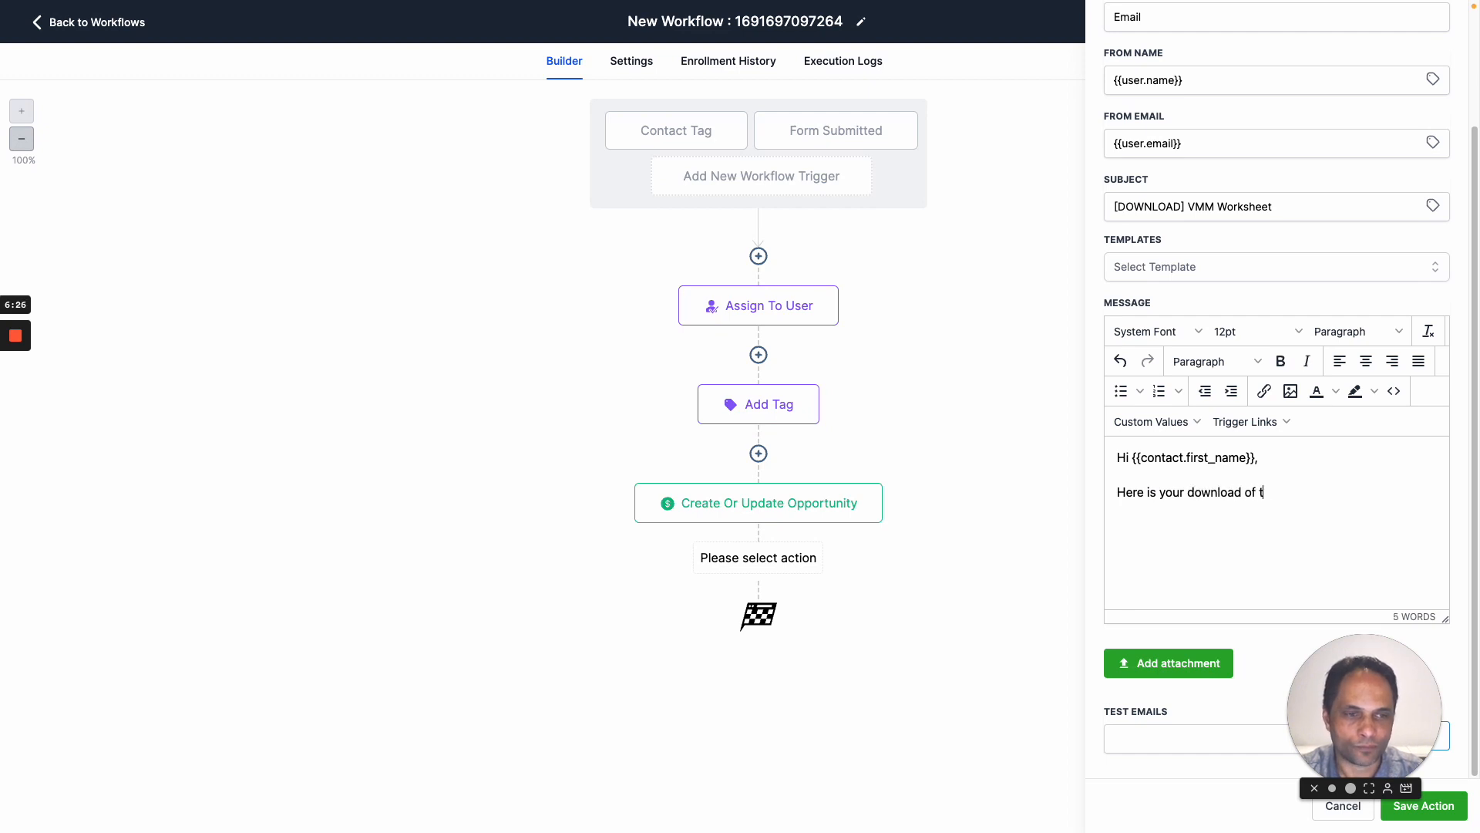
pyautogui.write('f the VMM Wo')
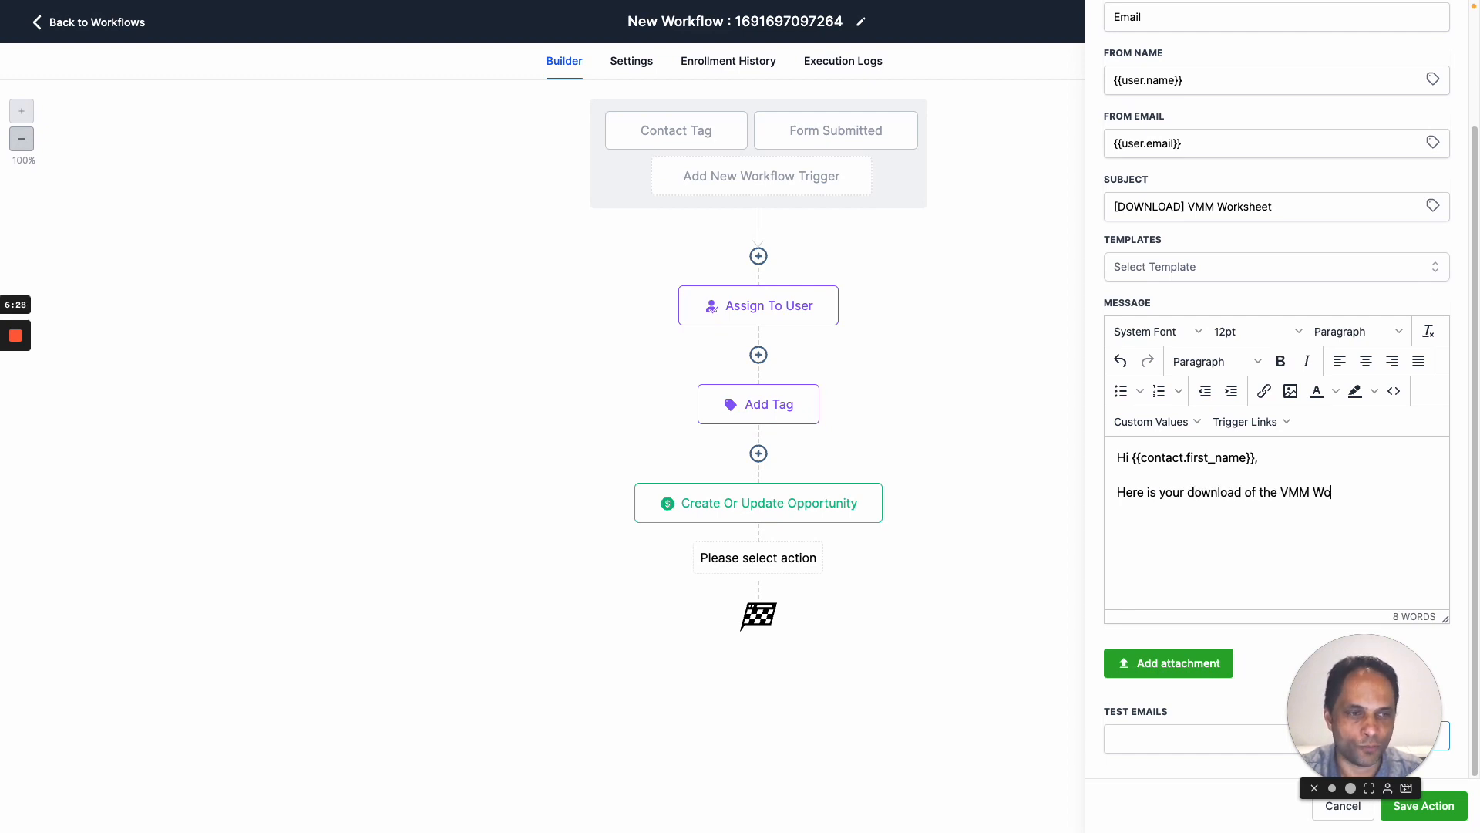
pyautogui.write('rksheC')
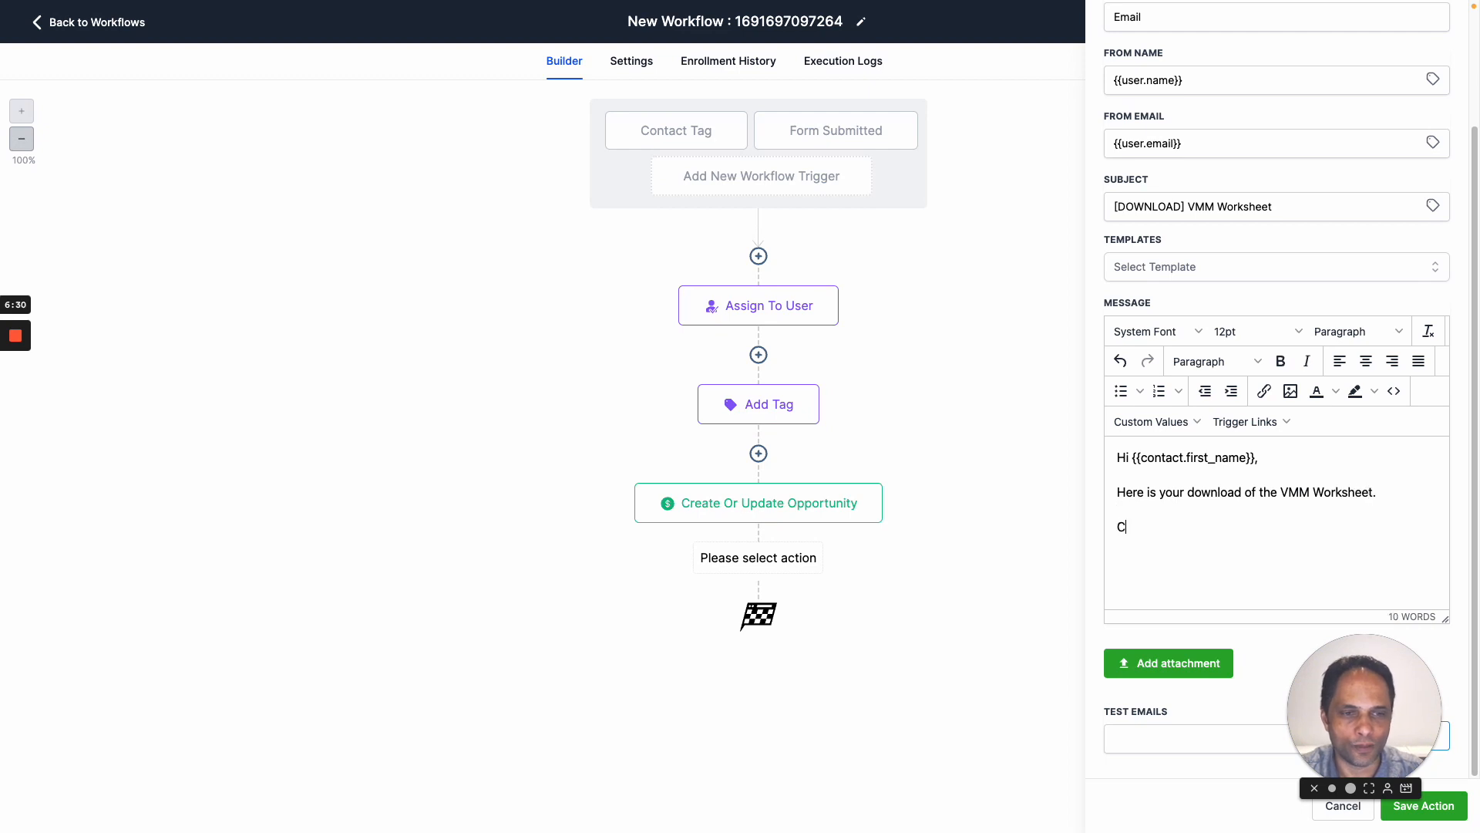
# Add the line "CLICK TO DOWNLOAD NOW." to the email and sign off with the sender's first name.
pyautogui.write('LICK TRO DOW')
pyautogui.press('BackSpace')
pyautogui.press('BackSpace')
pyautogui.press('BackSpace')
pyautogui.press('BackSpace')
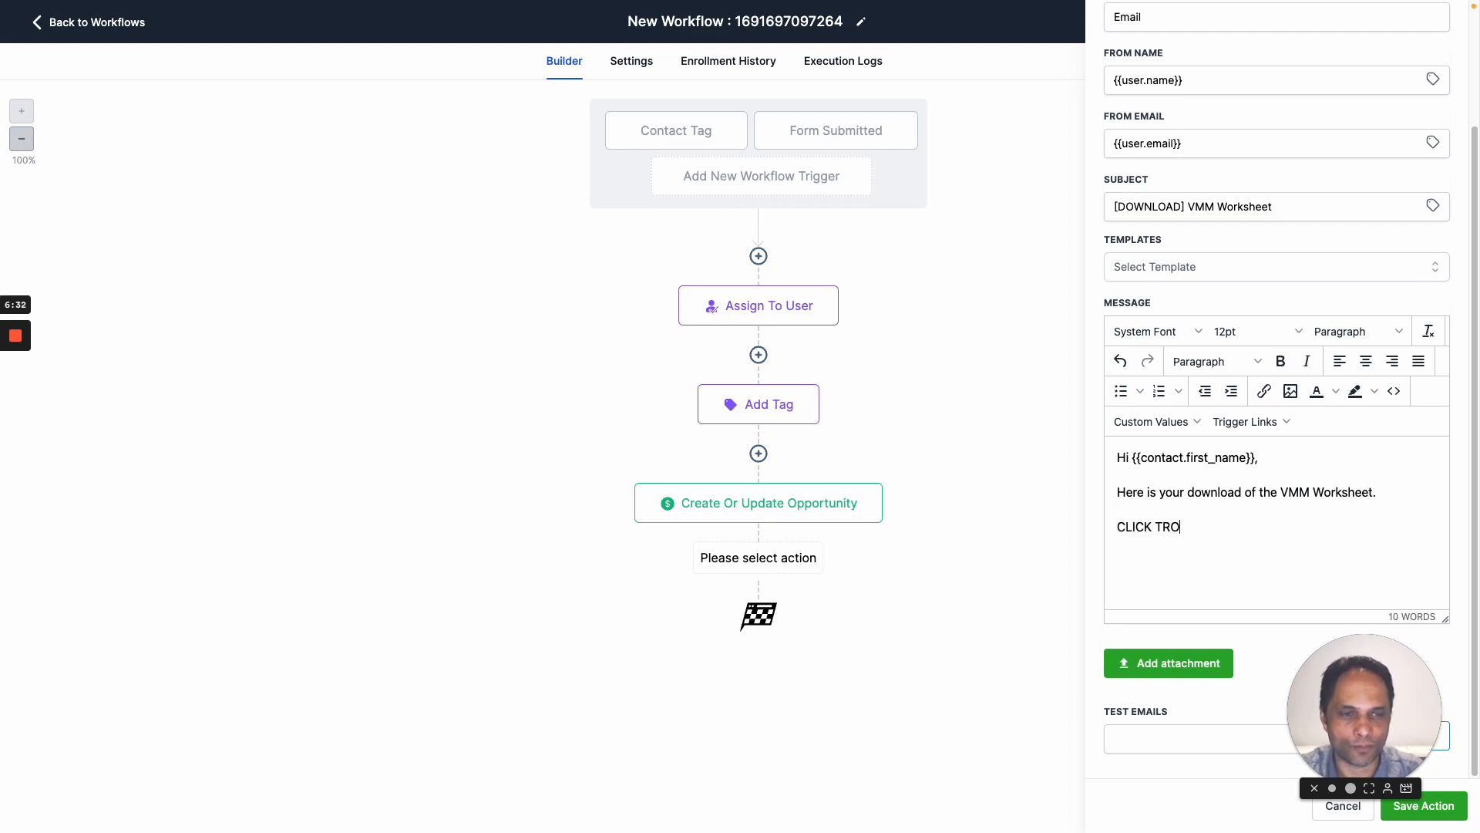
pyautogui.write('DOWNLOAD ')
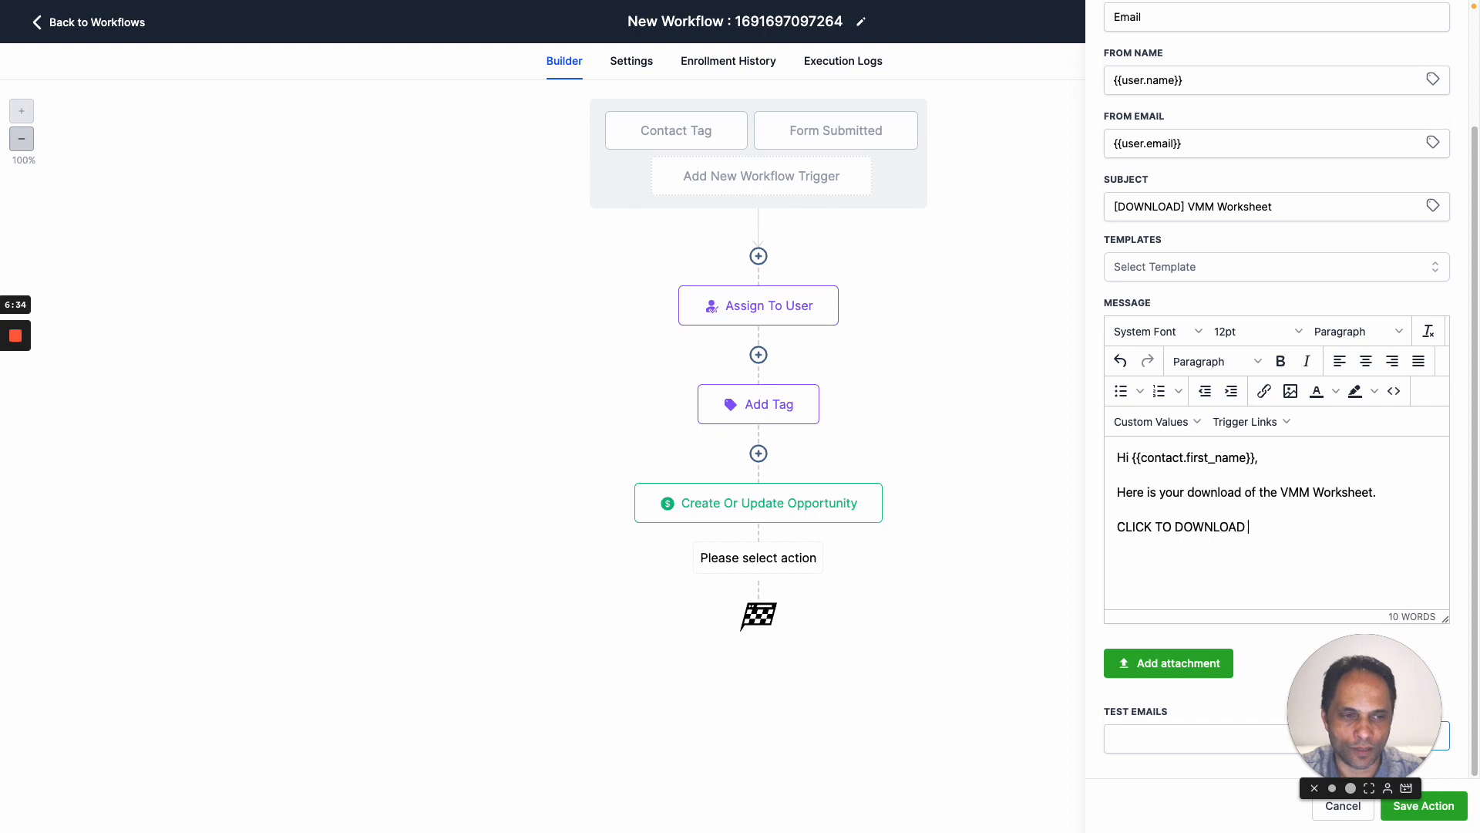
pyautogui.write('NOW. Marlon')
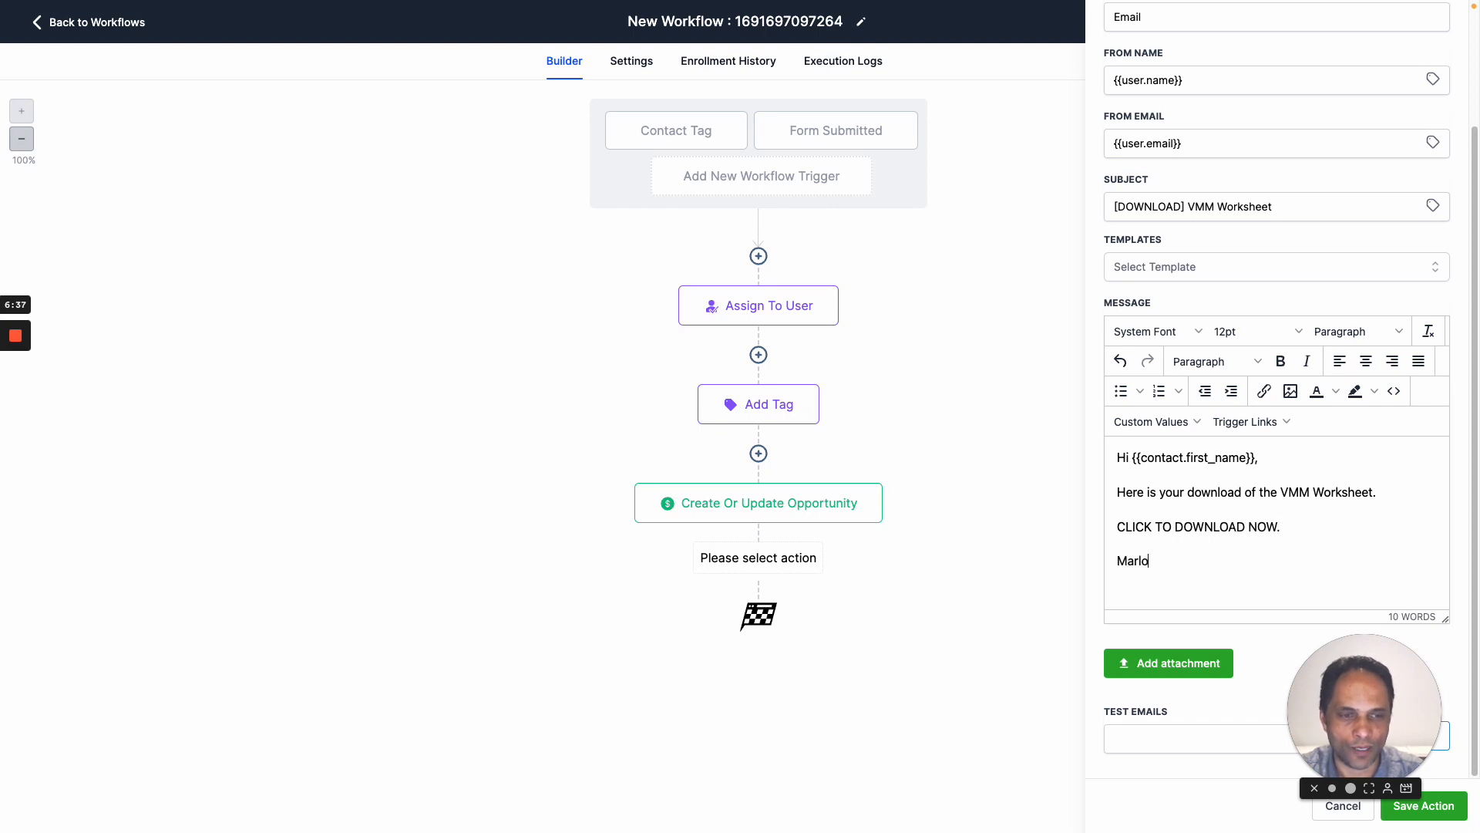
# Insert the account's Website custom value on the line below the email sign-off.
pyautogui.click(1163, 423)
pyautogui.moveTo(1178, 583)
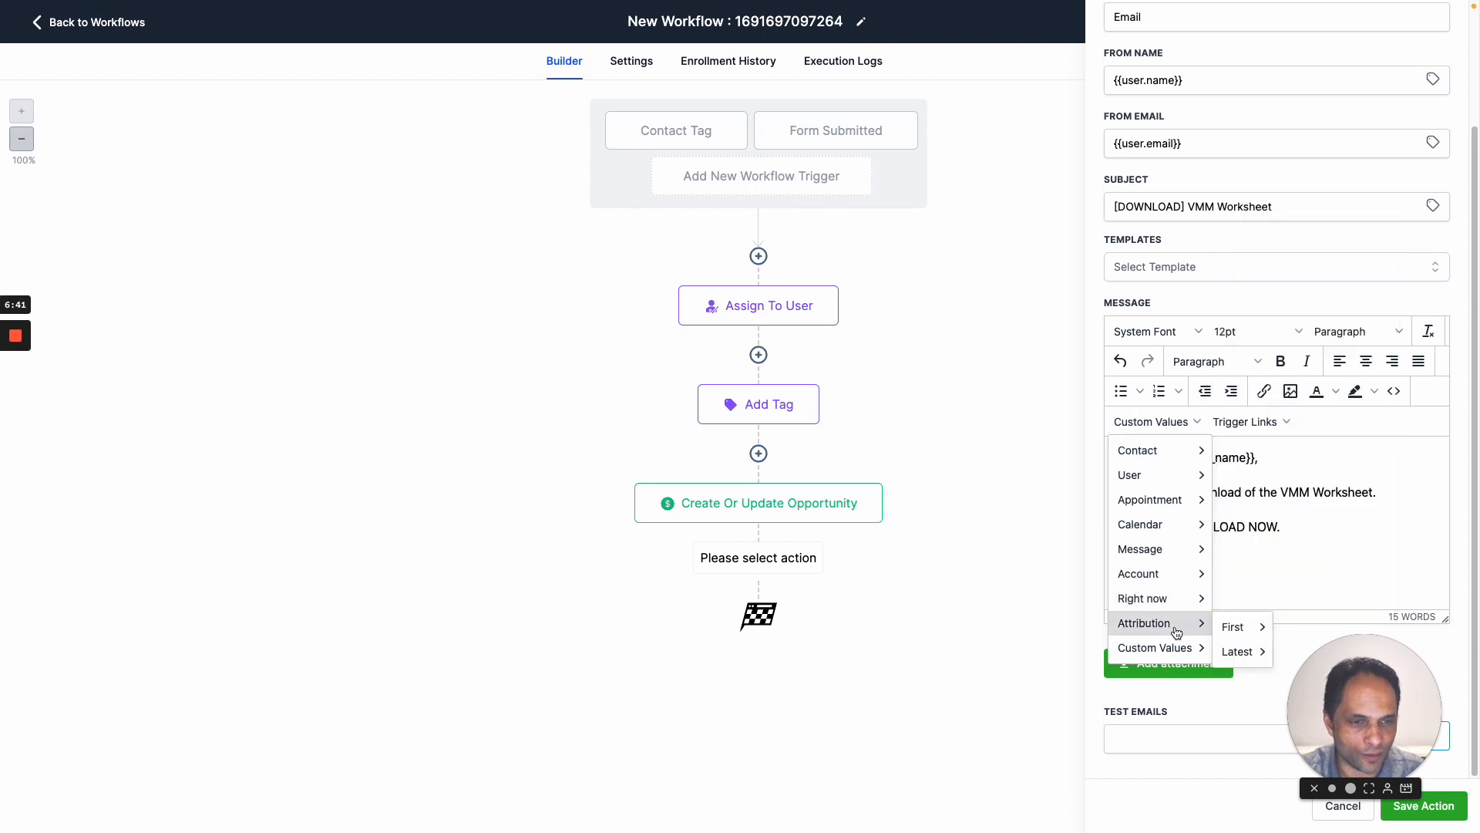
pyautogui.moveTo(1166, 553)
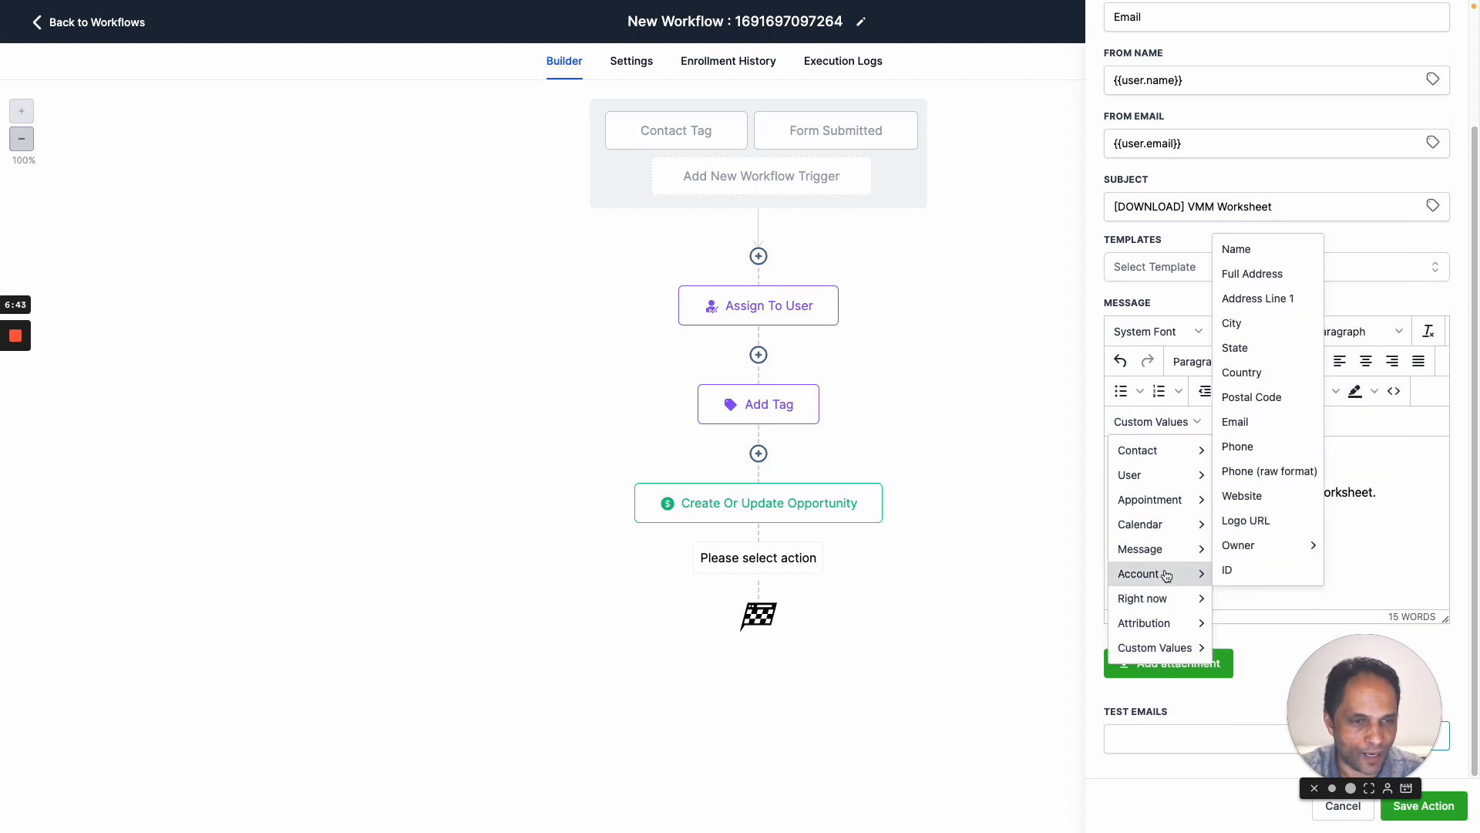
pyautogui.click(1242, 496)
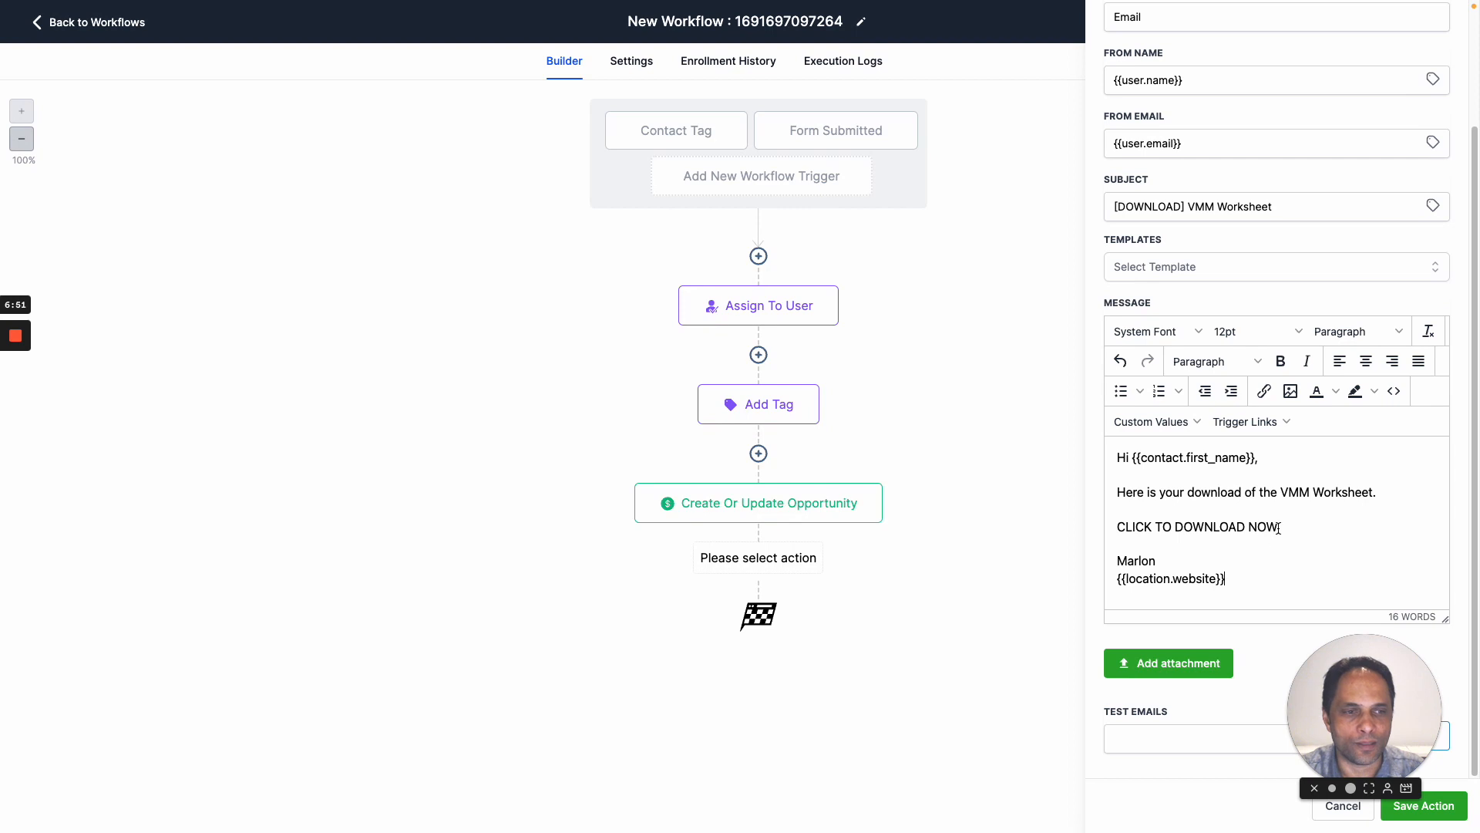
pyautogui.moveTo(1278, 528); pyautogui.dragTo(1115, 528)
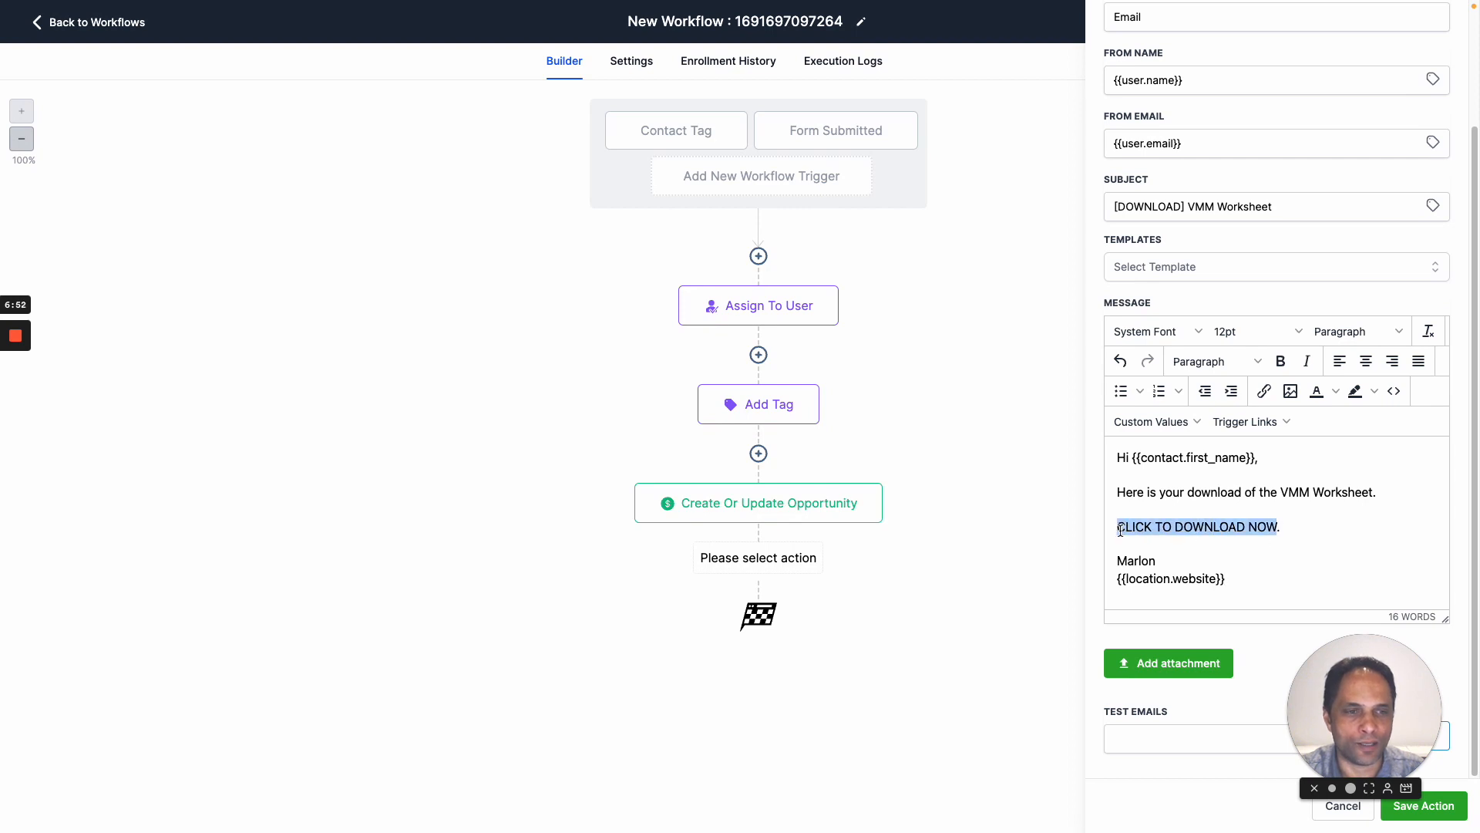
pyautogui.click(1269, 394)
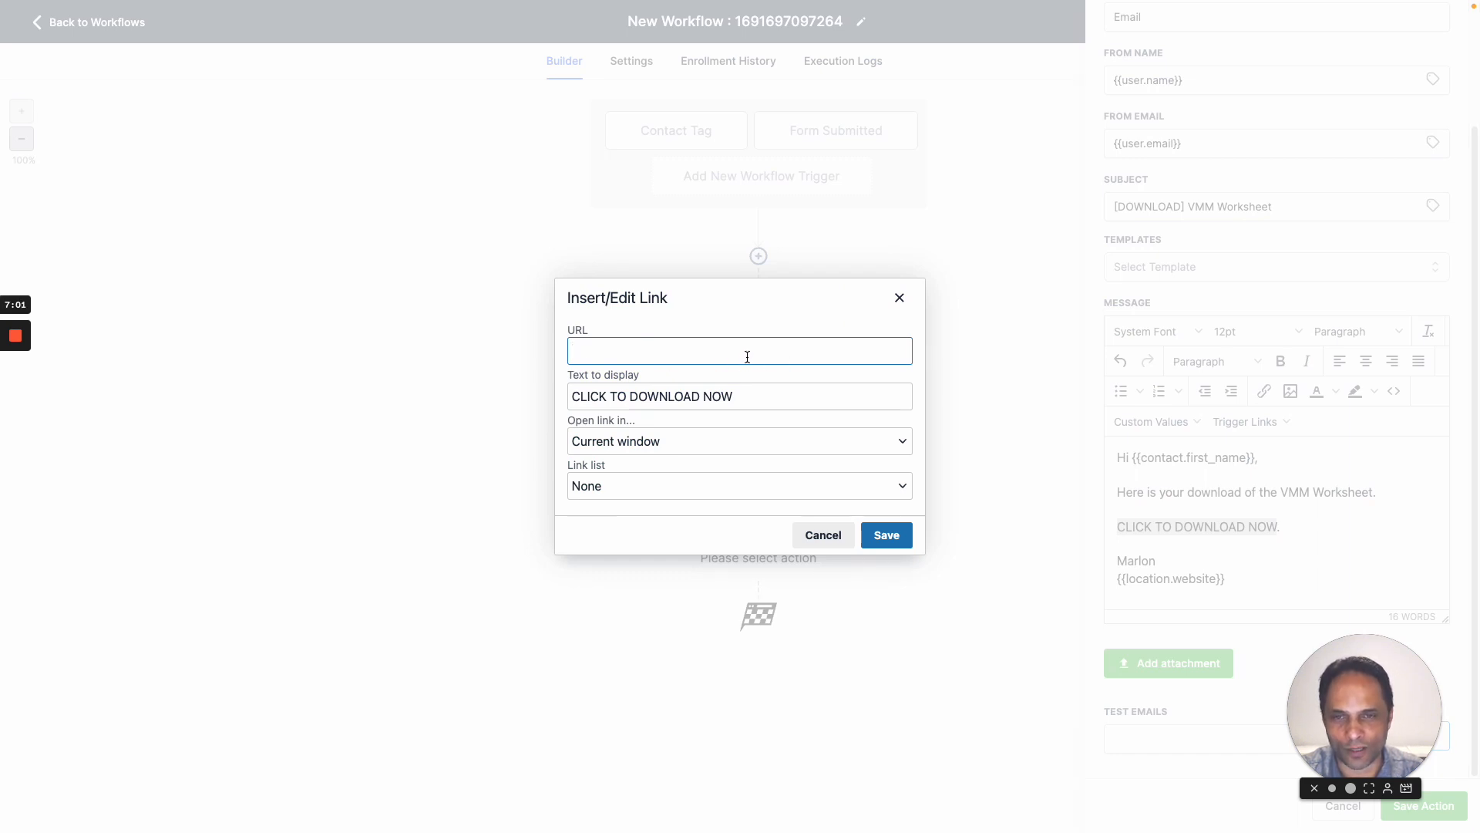
pyautogui.click(824, 535)
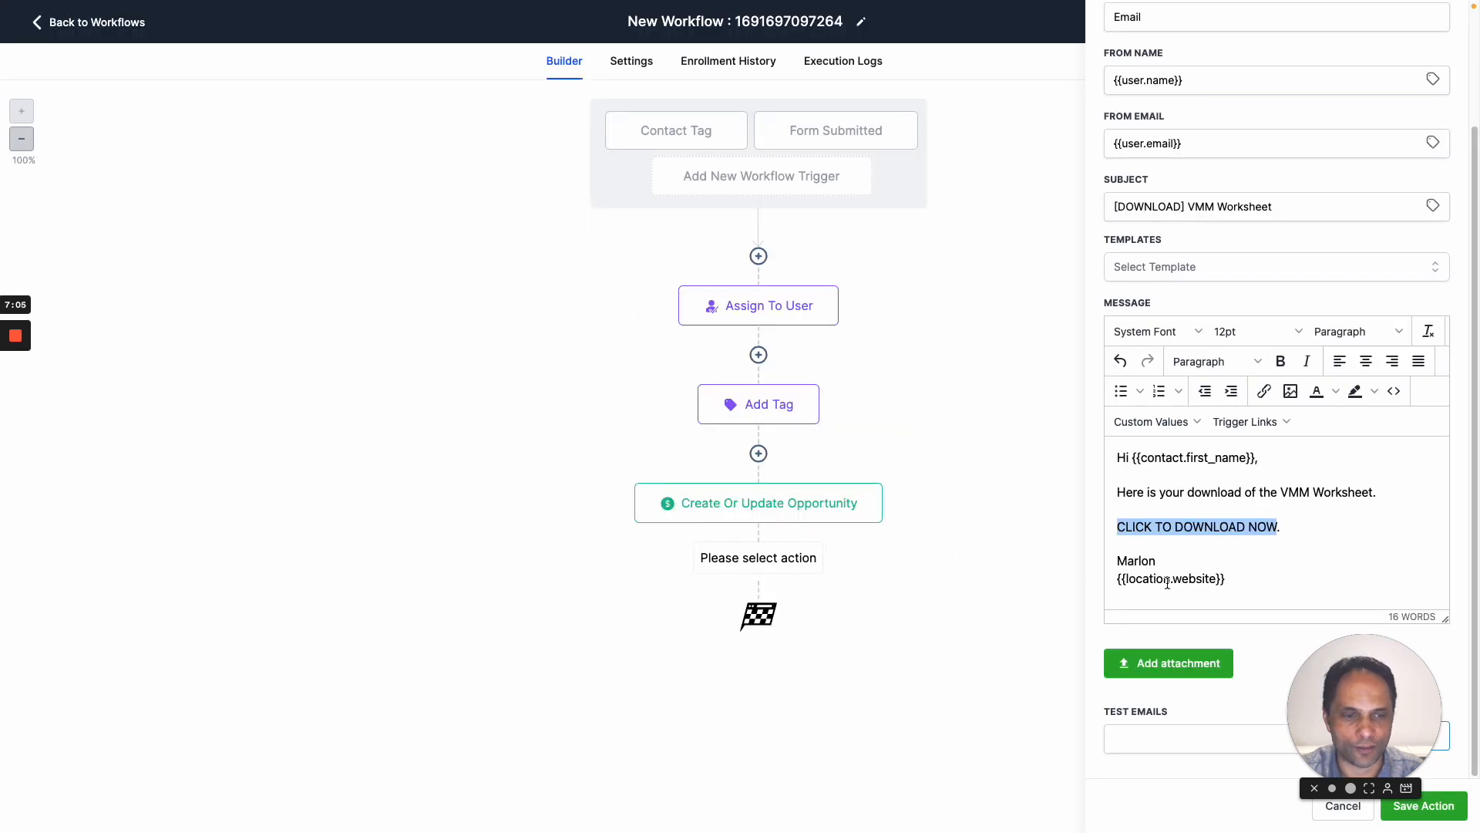
# Save the email action and add a Send SMS action after it.
pyautogui.click(1424, 804)
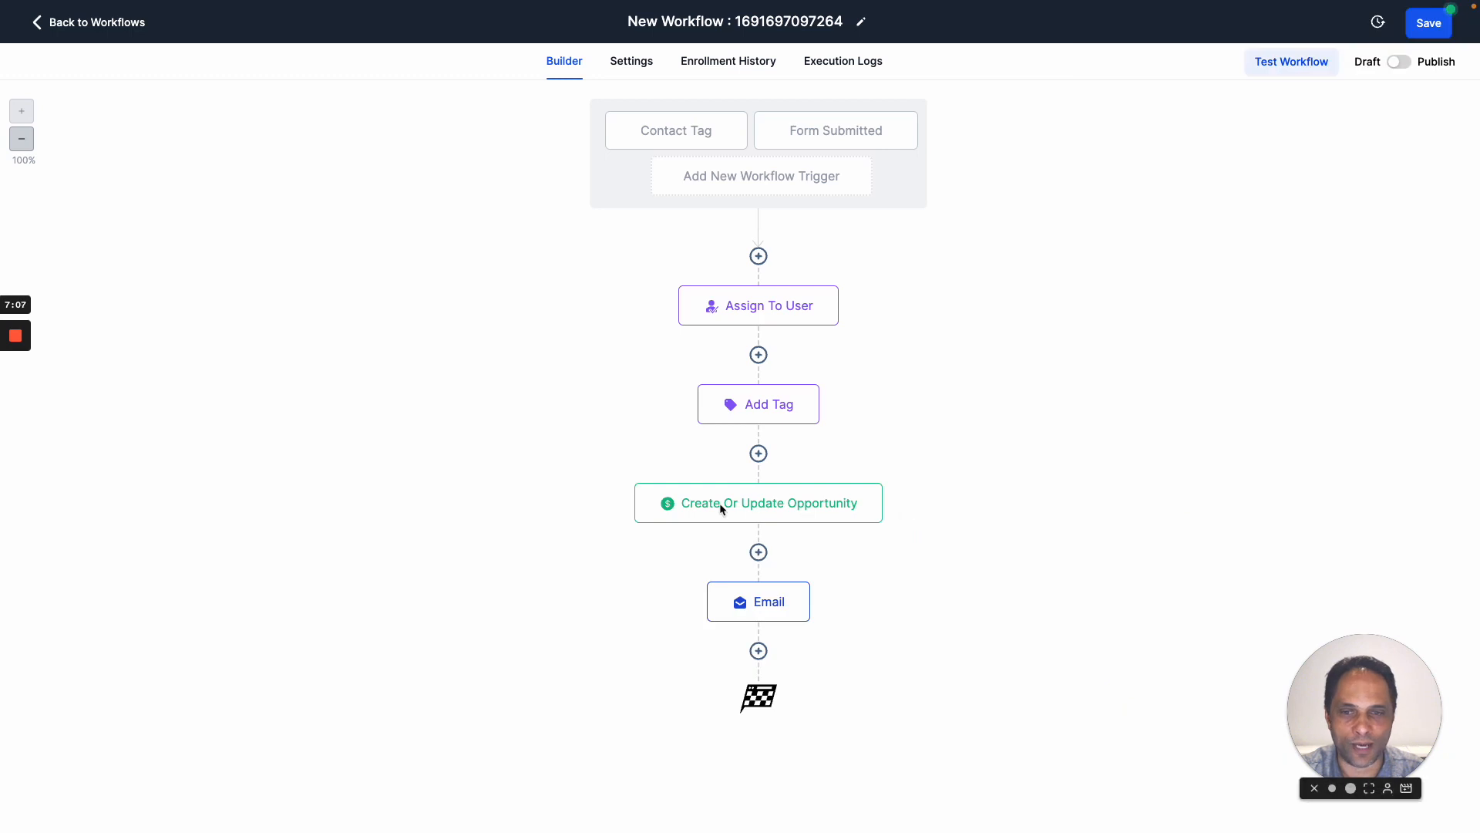
pyautogui.click(758, 650)
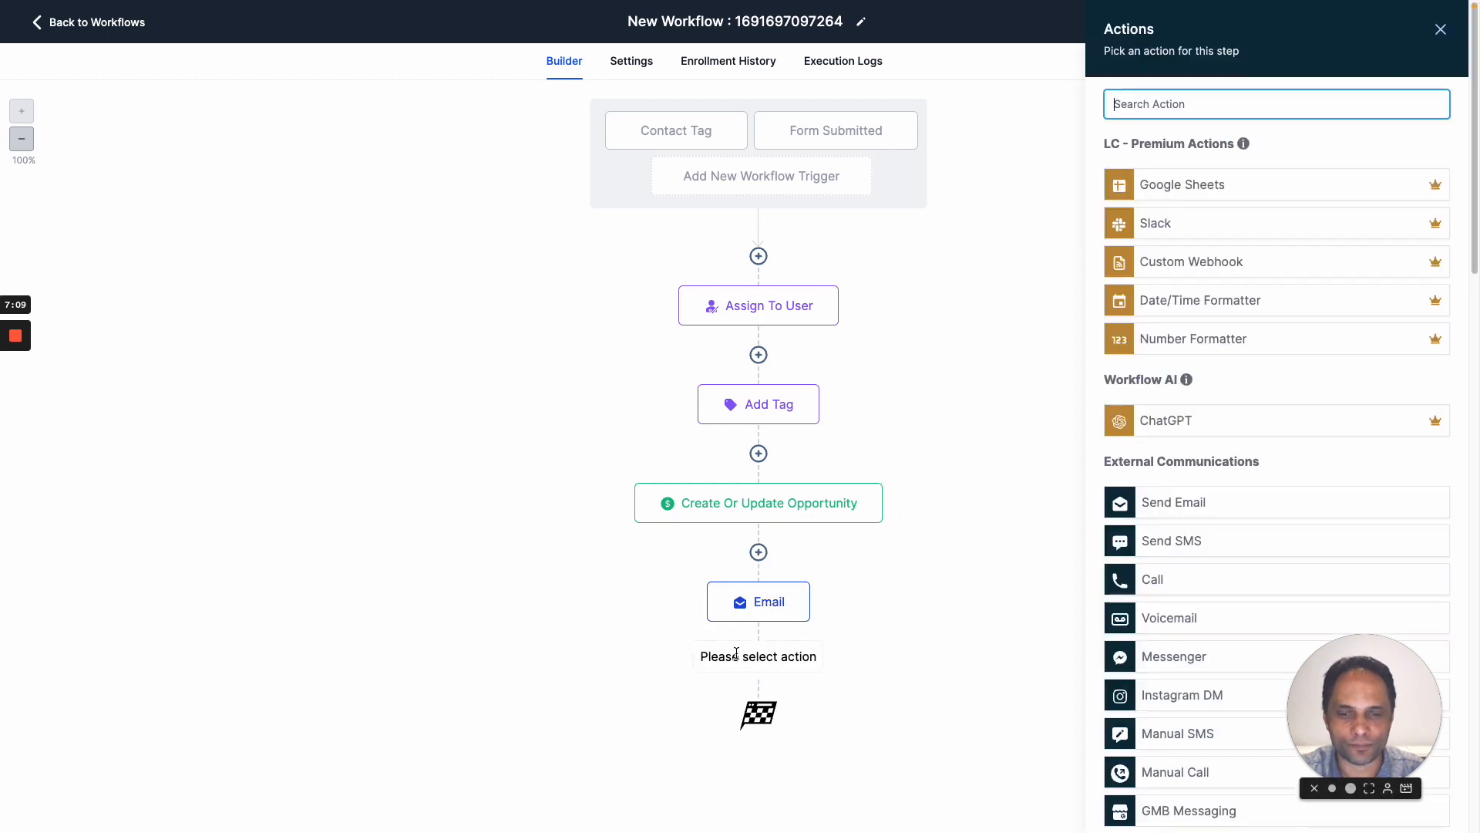
pyautogui.click(1181, 546)
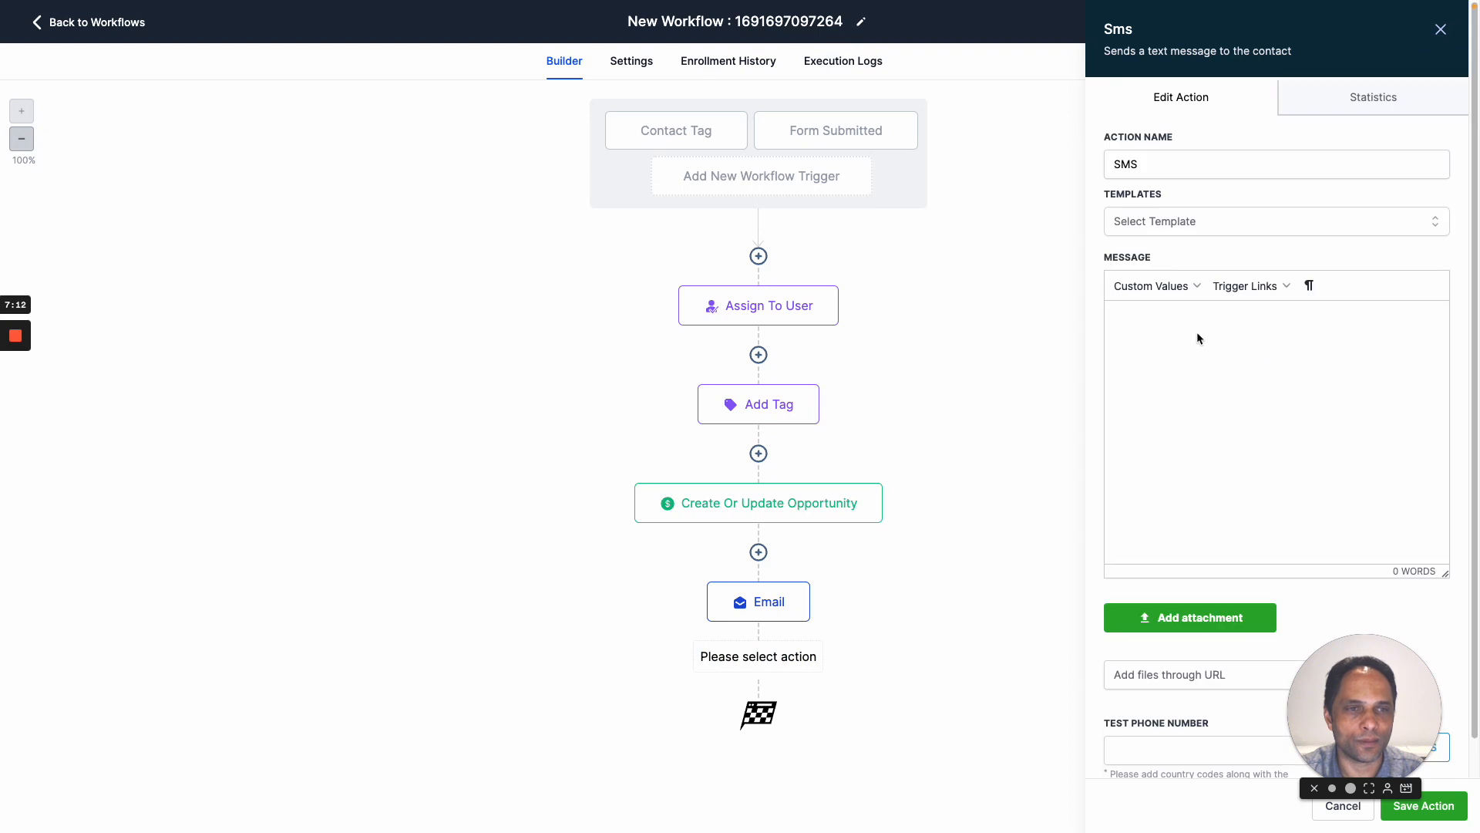
# Start the SMS message with "Hi" followed by the contact's First Name custom value.
pyautogui.click(1196, 333)
pyautogui.write('Hi')
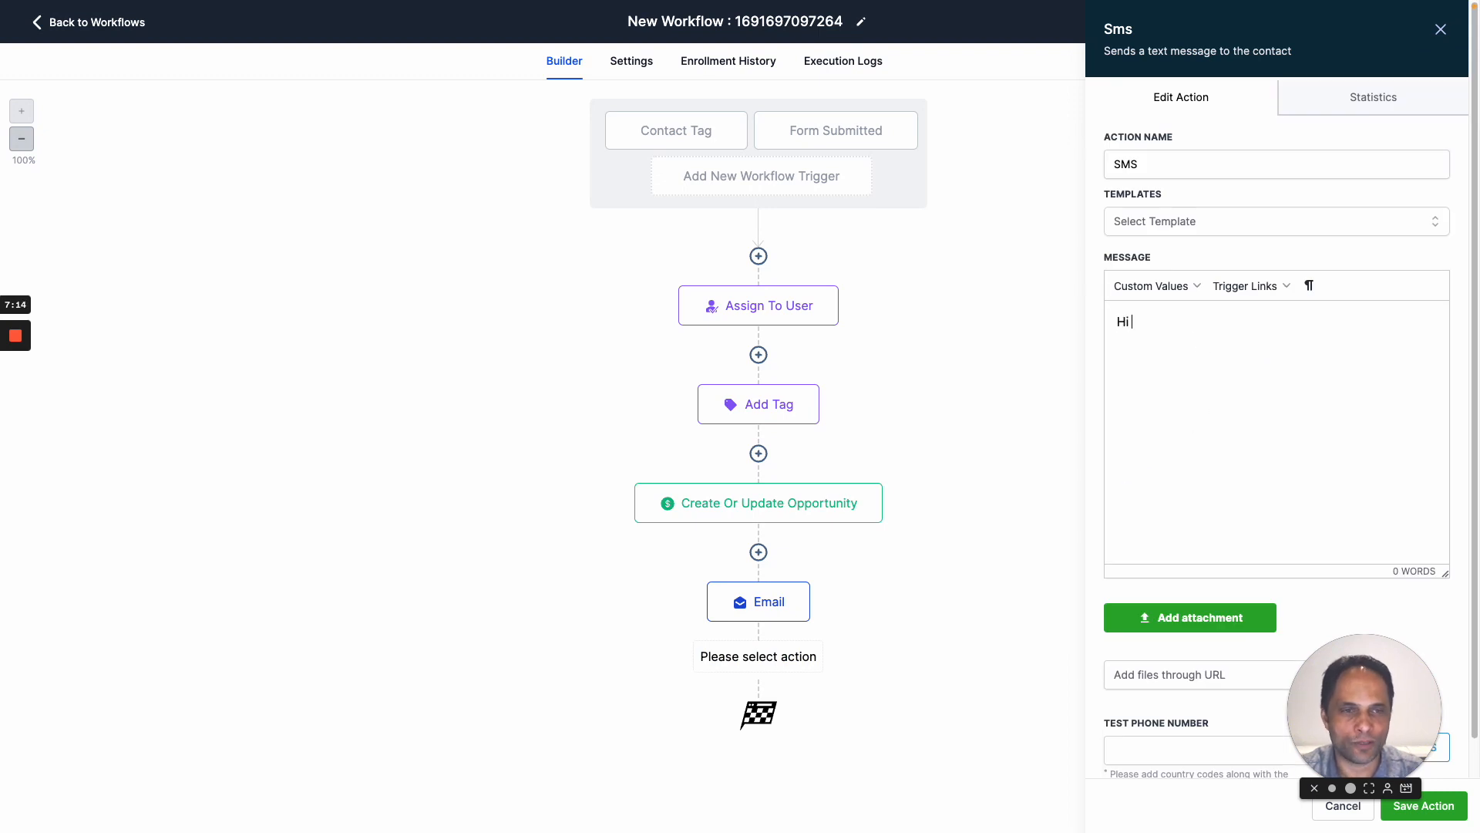
pyautogui.click(1151, 286)
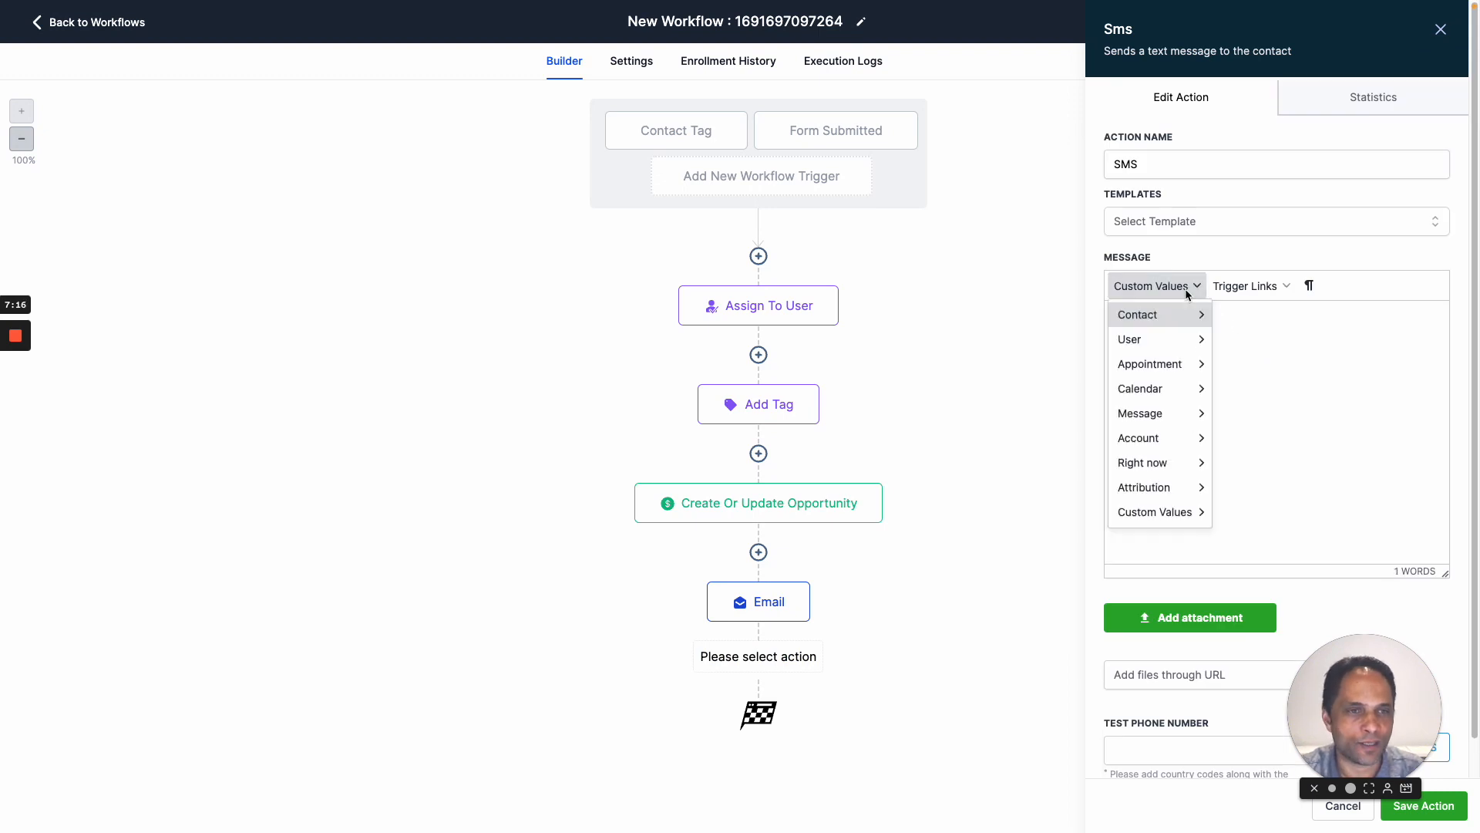
pyautogui.moveTo(1140, 315)
pyautogui.click(1246, 344)
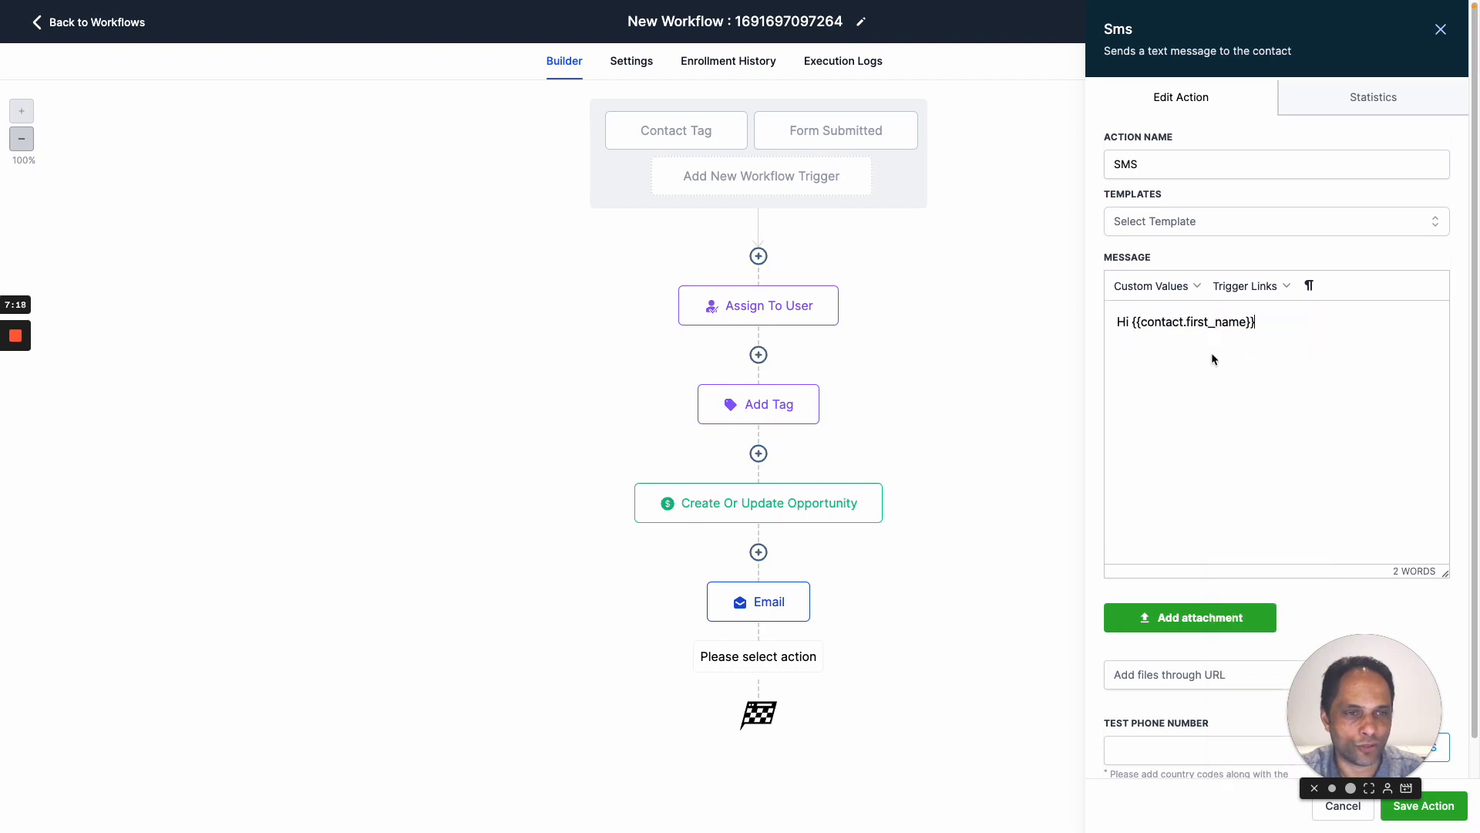
# Complete the SMS greeting with a comma and add the paragraphs "Here is the ebook you requested." and "ww.google.com".
pyautogui.write('Here ')
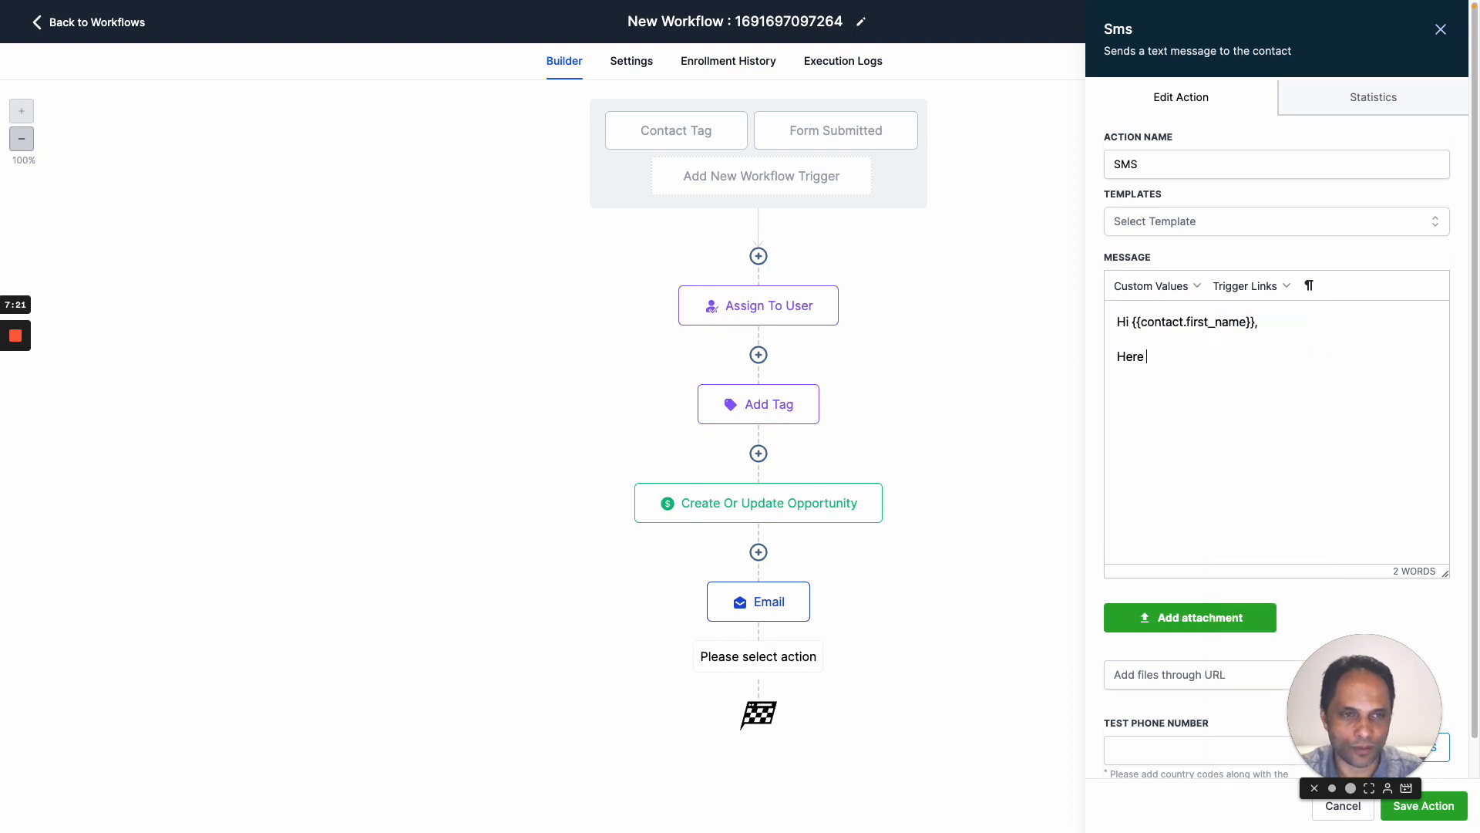
pyautogui.write('is the ebook you ')
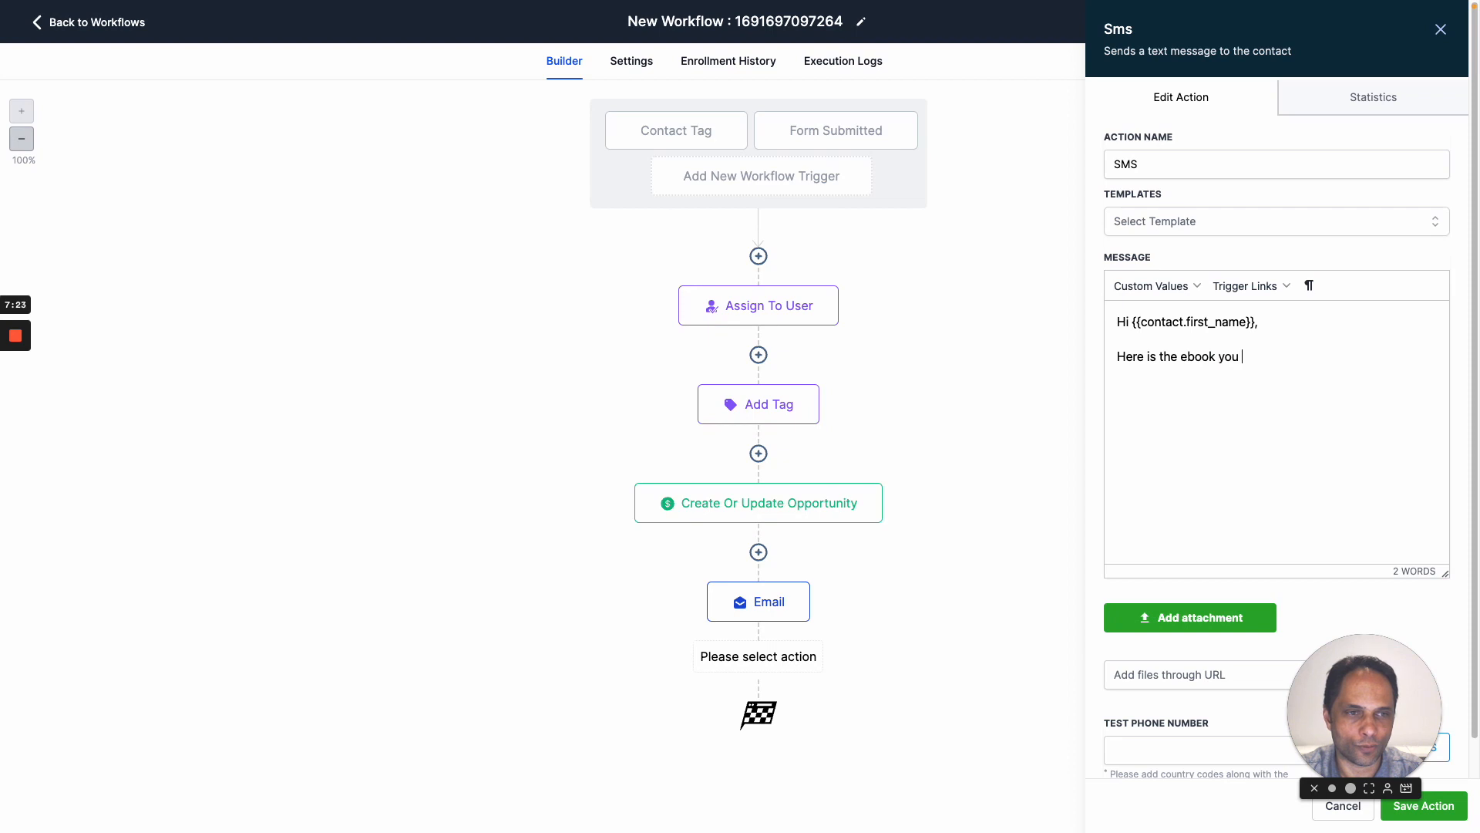
pyautogui.write('requested')
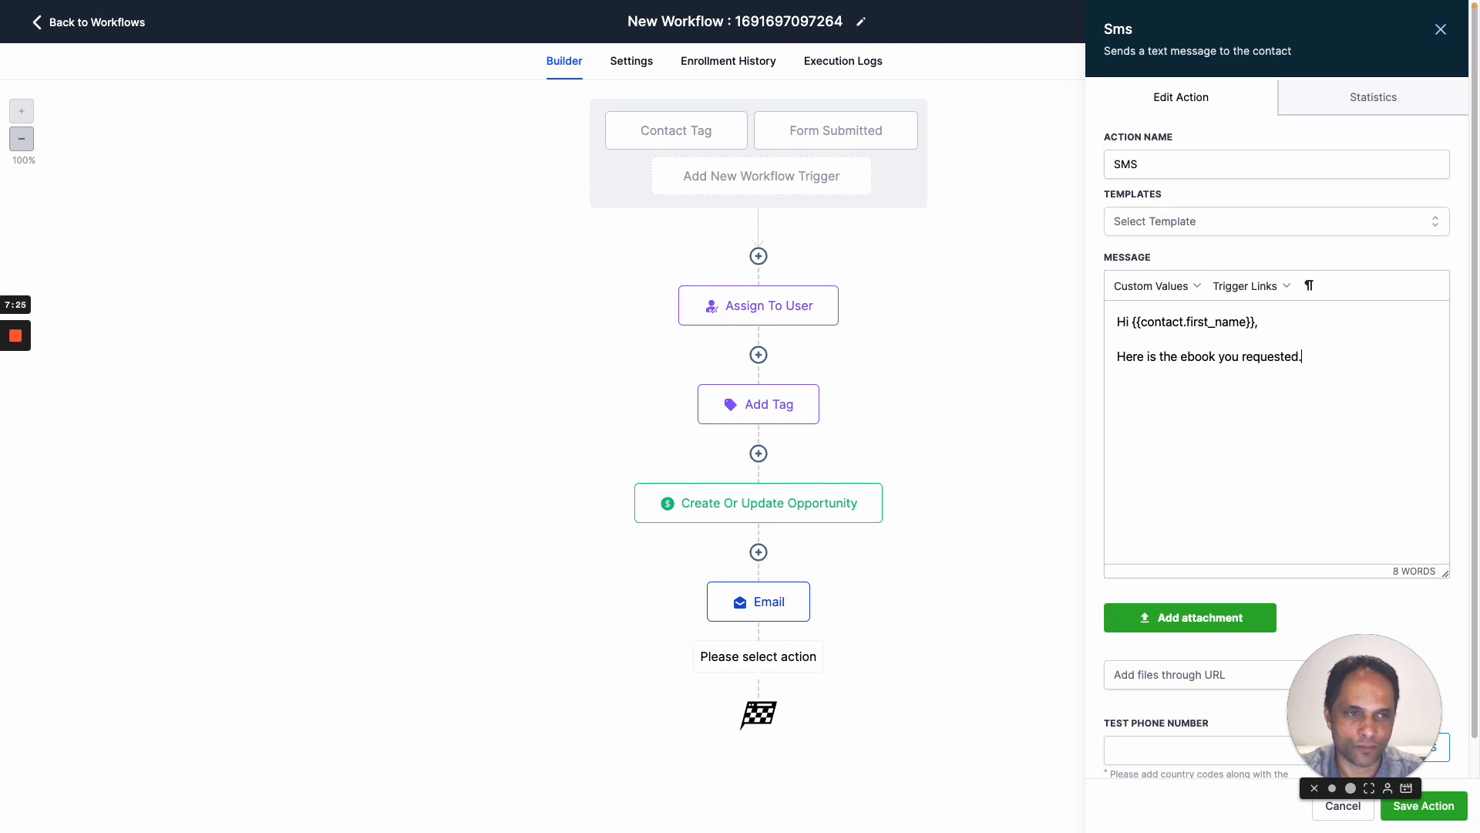
pyautogui.write('.')
pyautogui.press('Return')
pyautogui.press('Return')
pyautogui.write('ww')
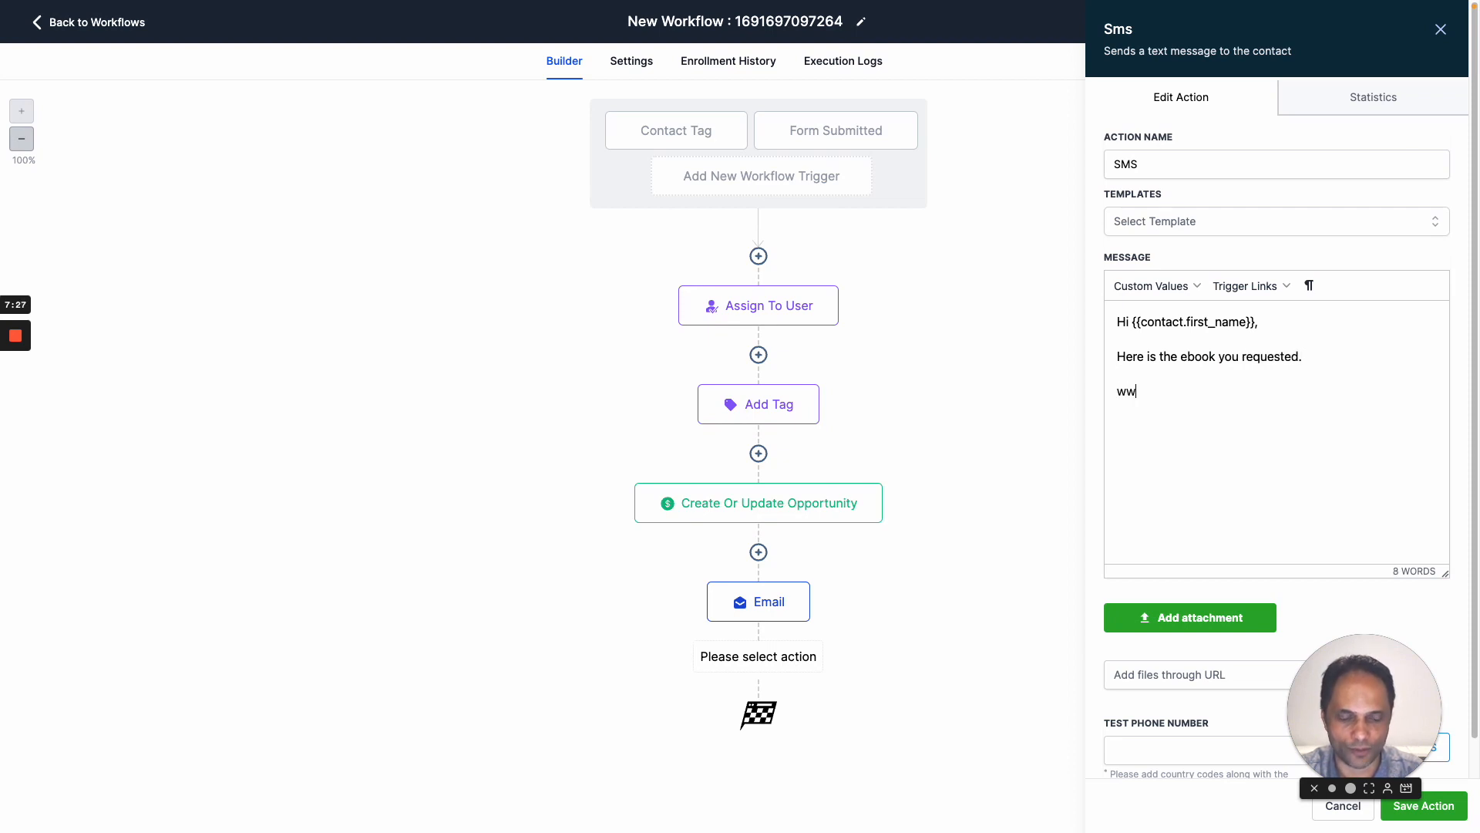
pyautogui.write('.google.com')
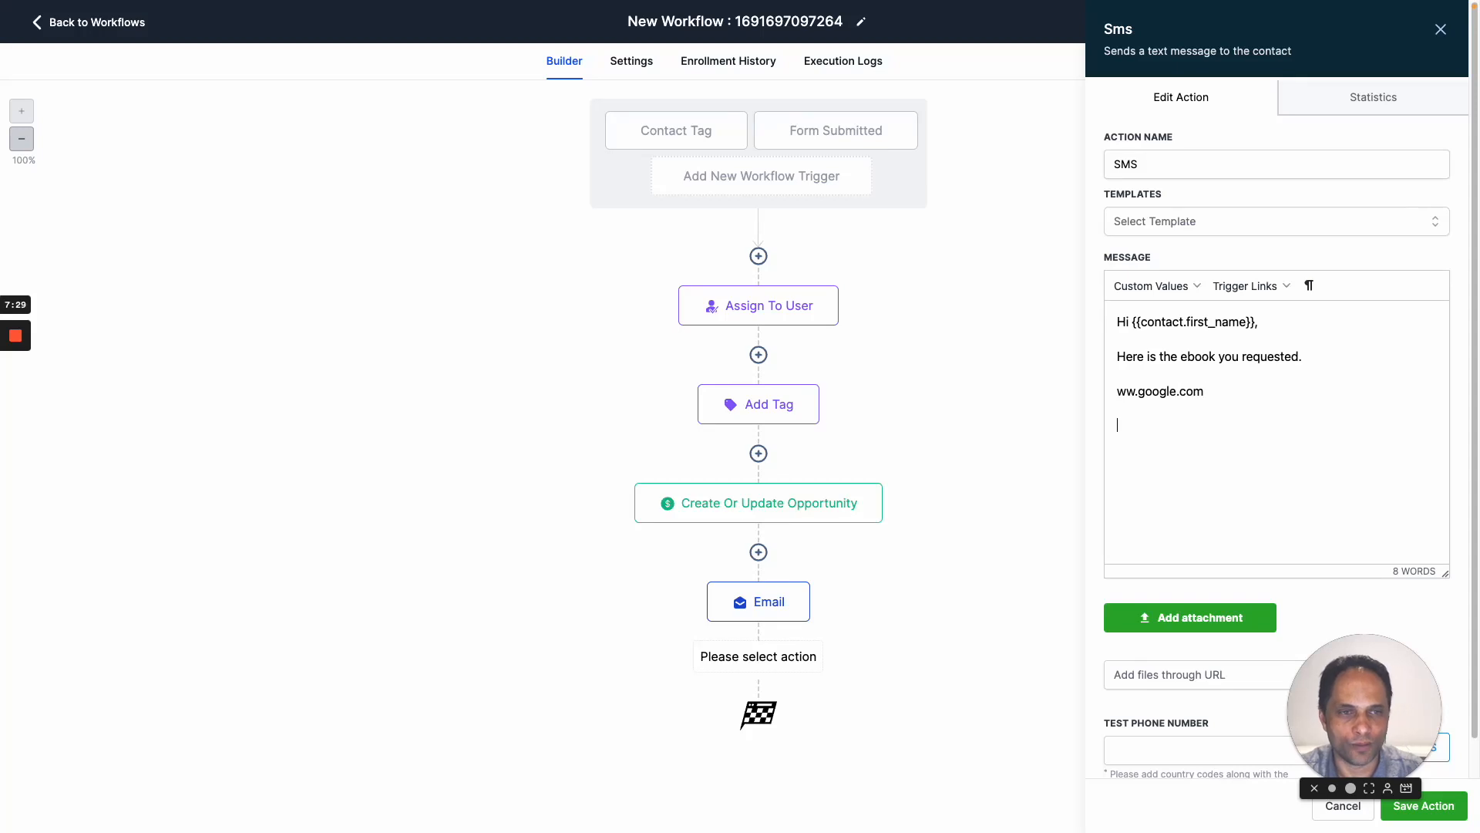
# Sign the SMS with the user's Full Name and, below it, the account's Website custom value, and save the action.
pyautogui.click(1153, 286)
pyautogui.moveTo(1174, 338)
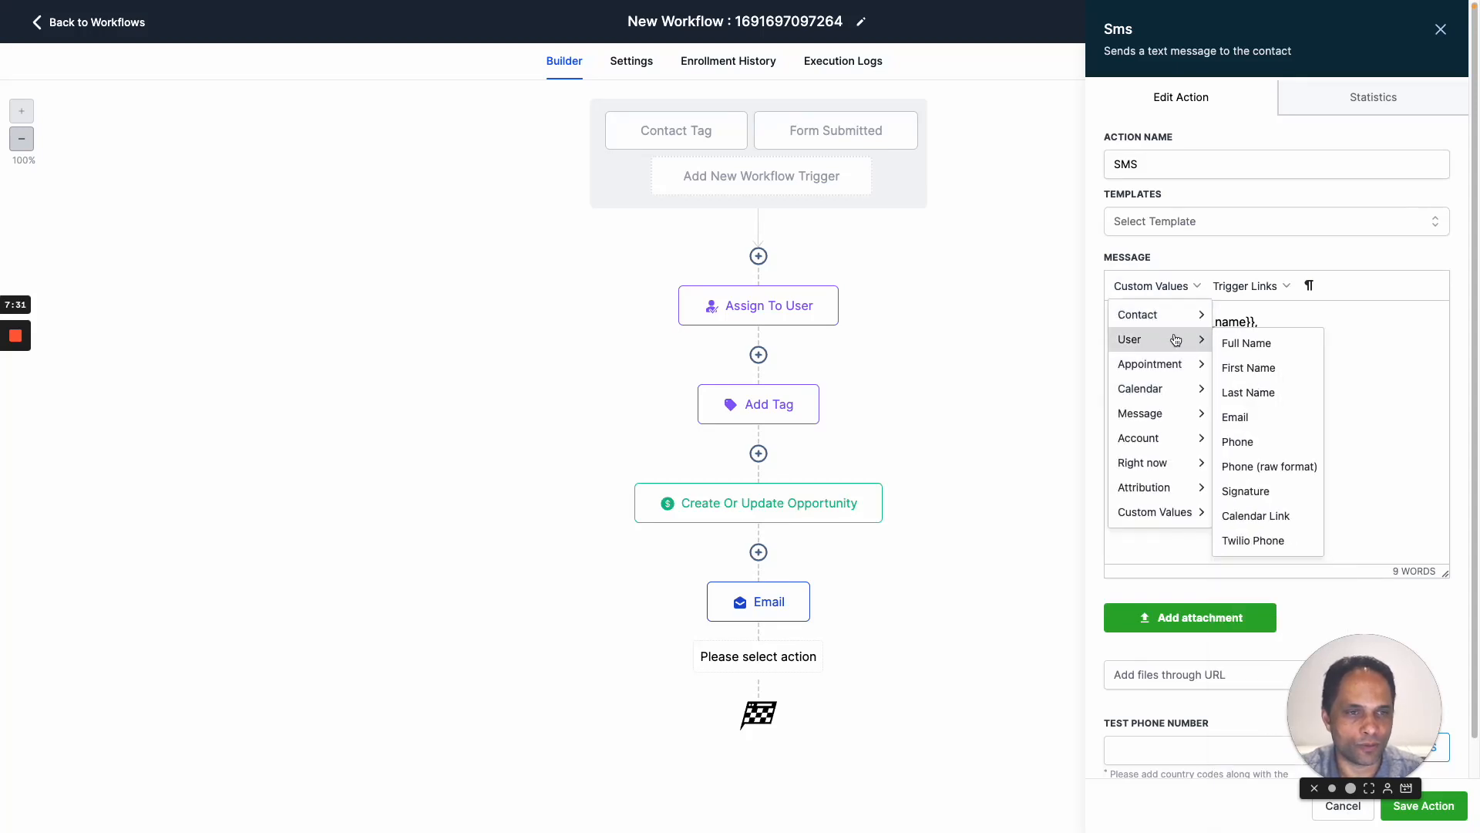
pyautogui.click(1255, 344)
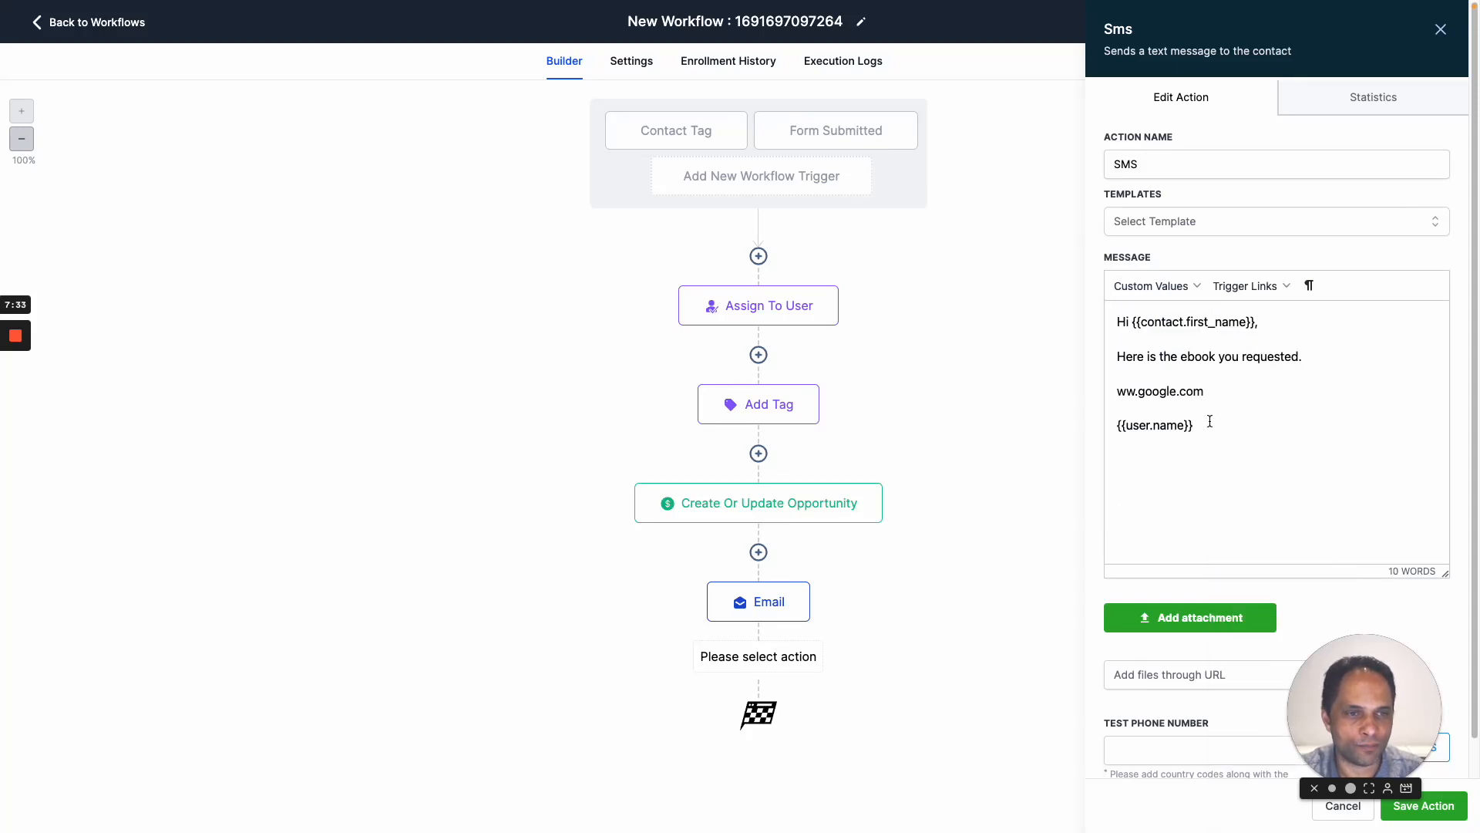
pyautogui.click(1154, 286)
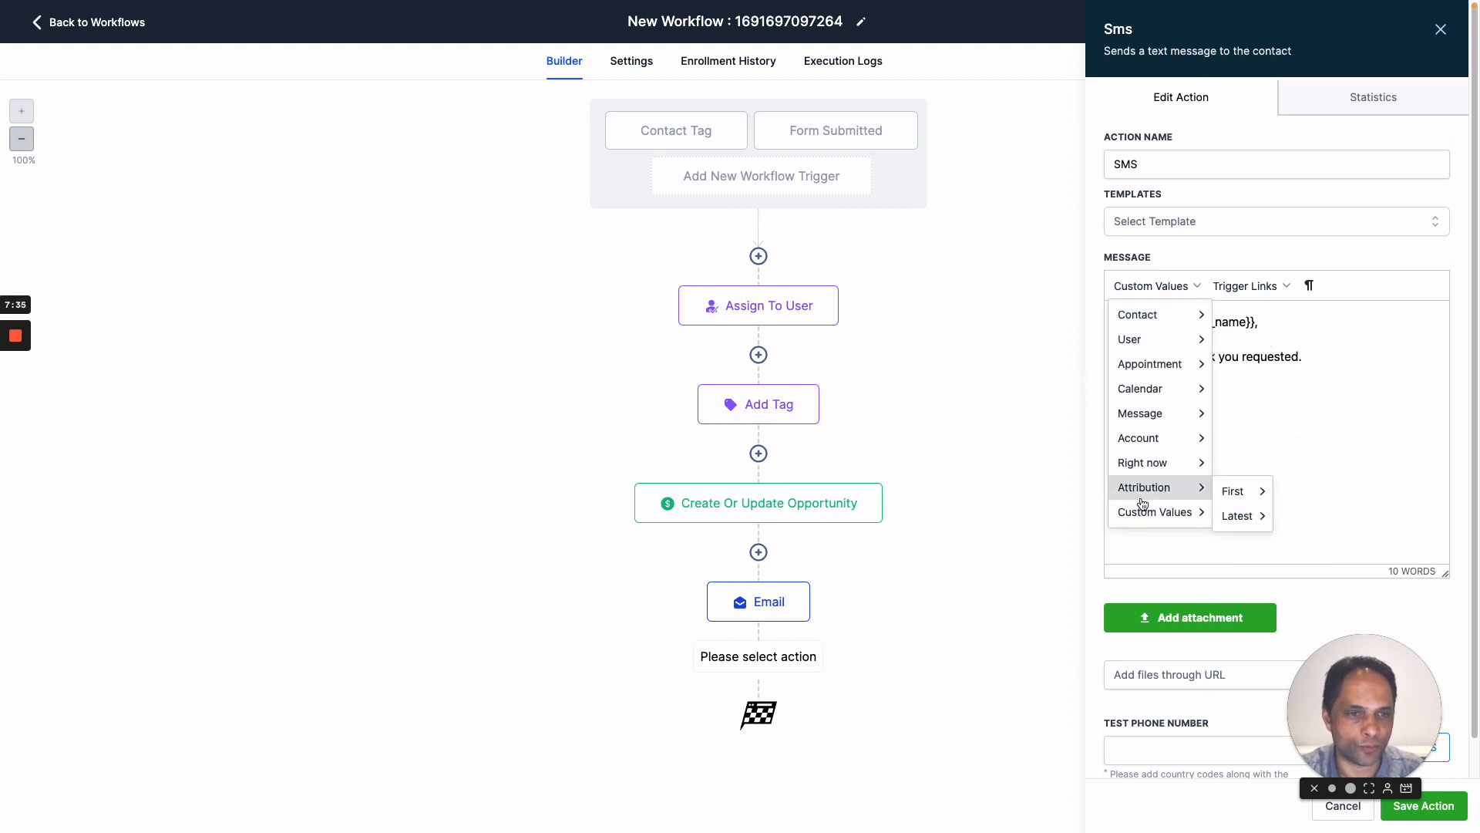
pyautogui.moveTo(1170, 439)
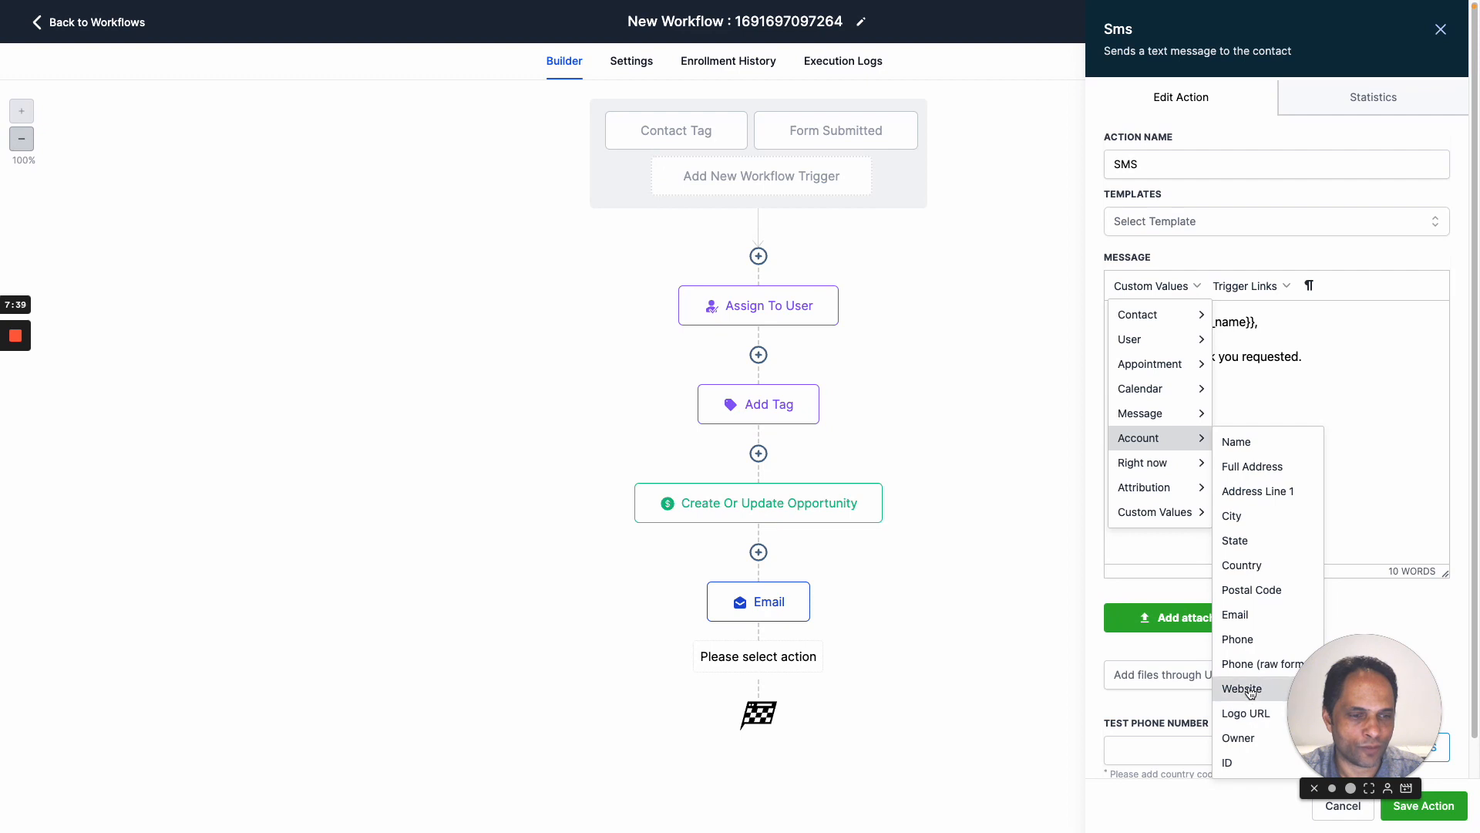
pyautogui.click(1242, 689)
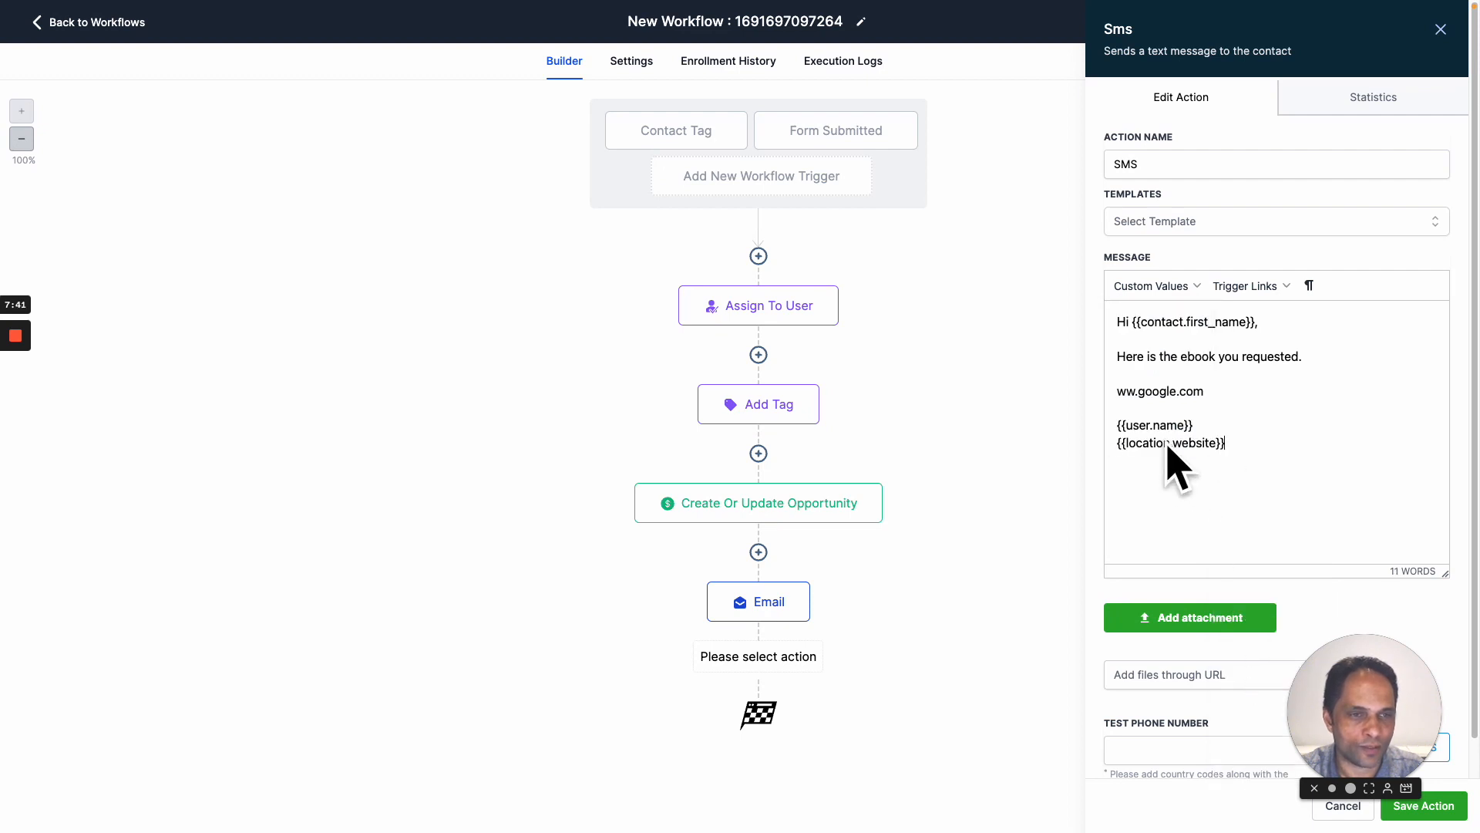
pyautogui.click(1442, 807)
pyautogui.scroll(-1, 965, 464)
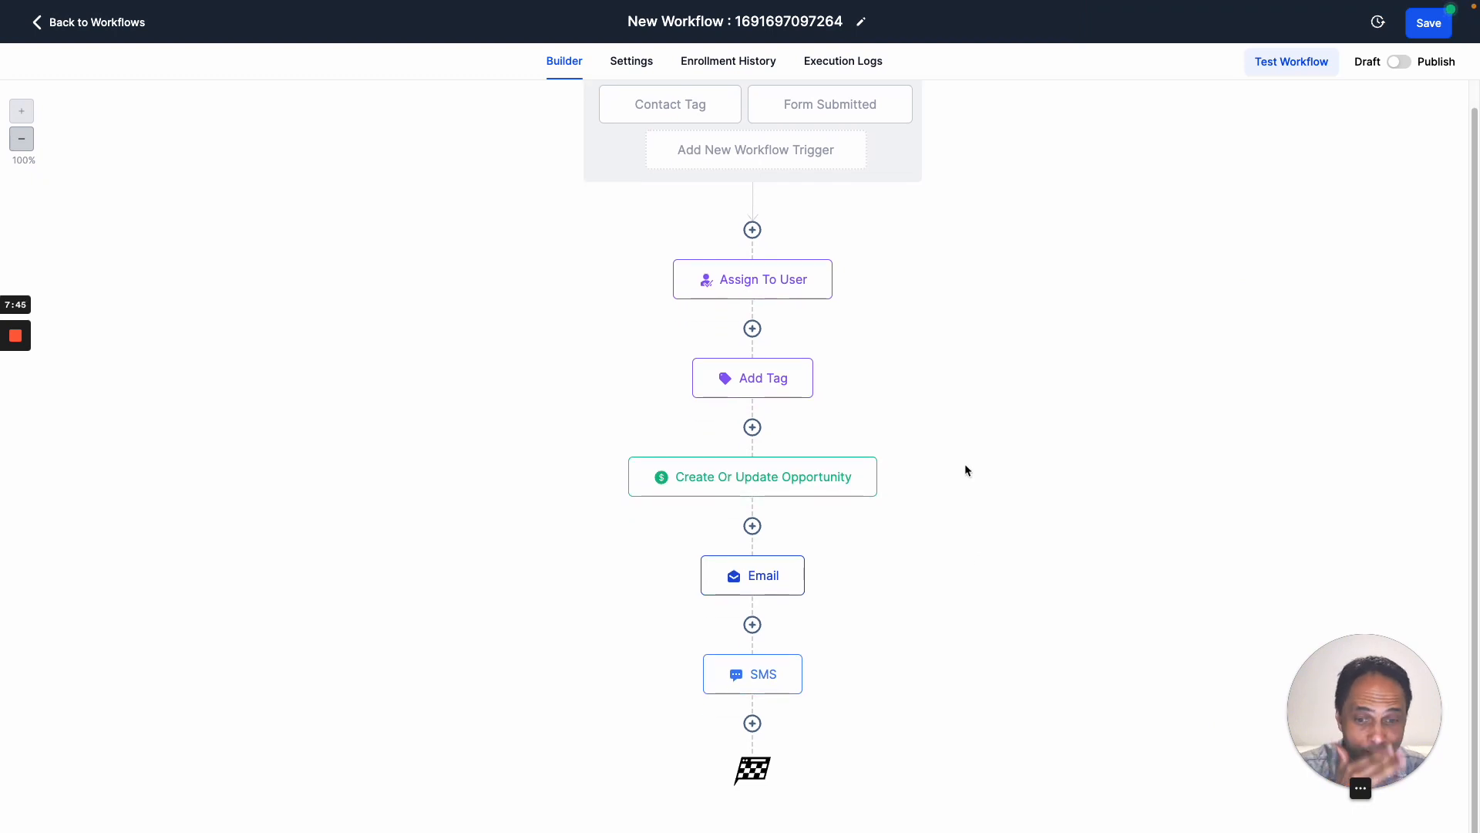
pyautogui.click(752, 724)
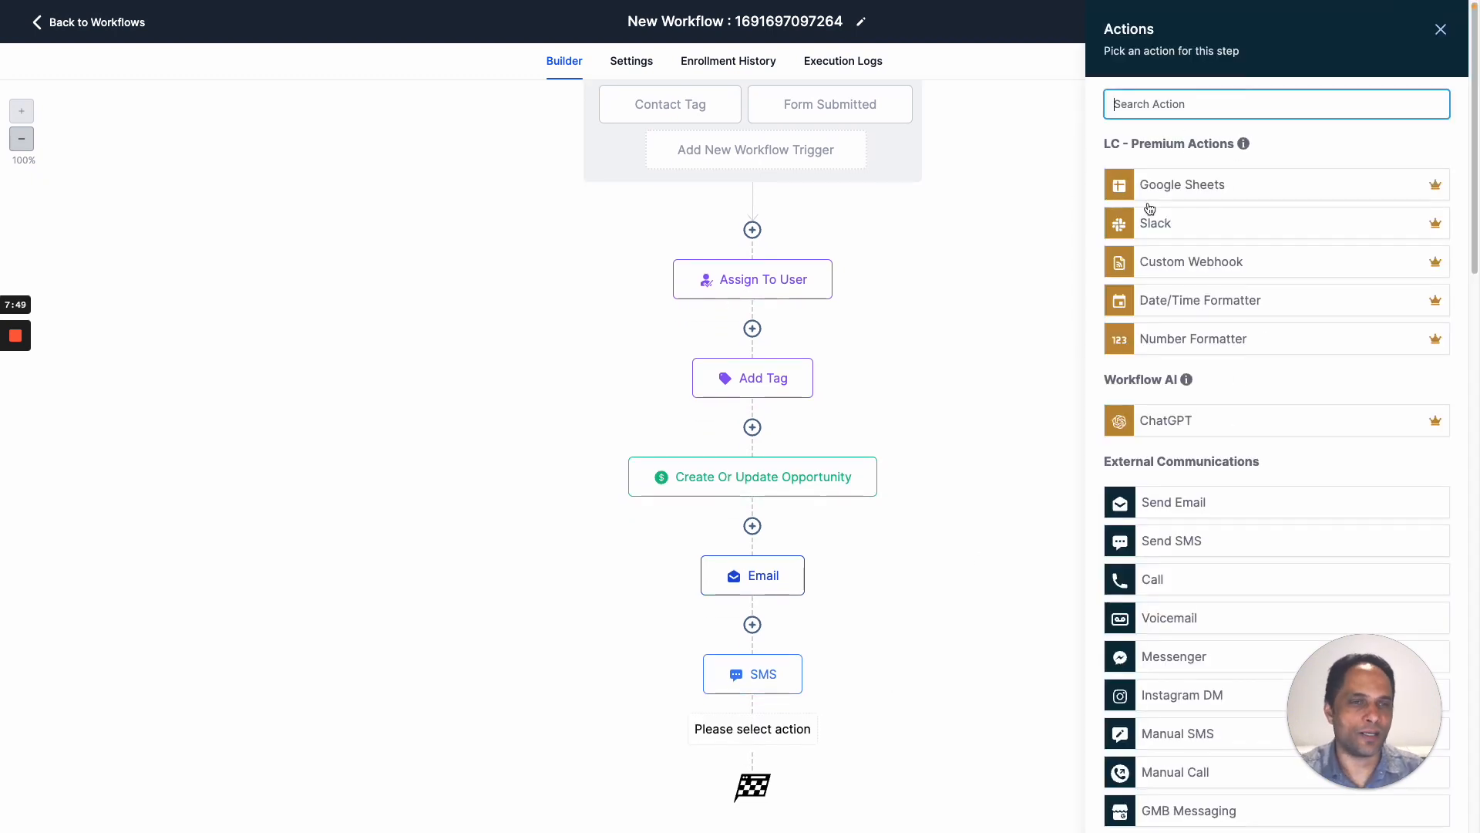
pyautogui.scroll(-5, 1225, 282)
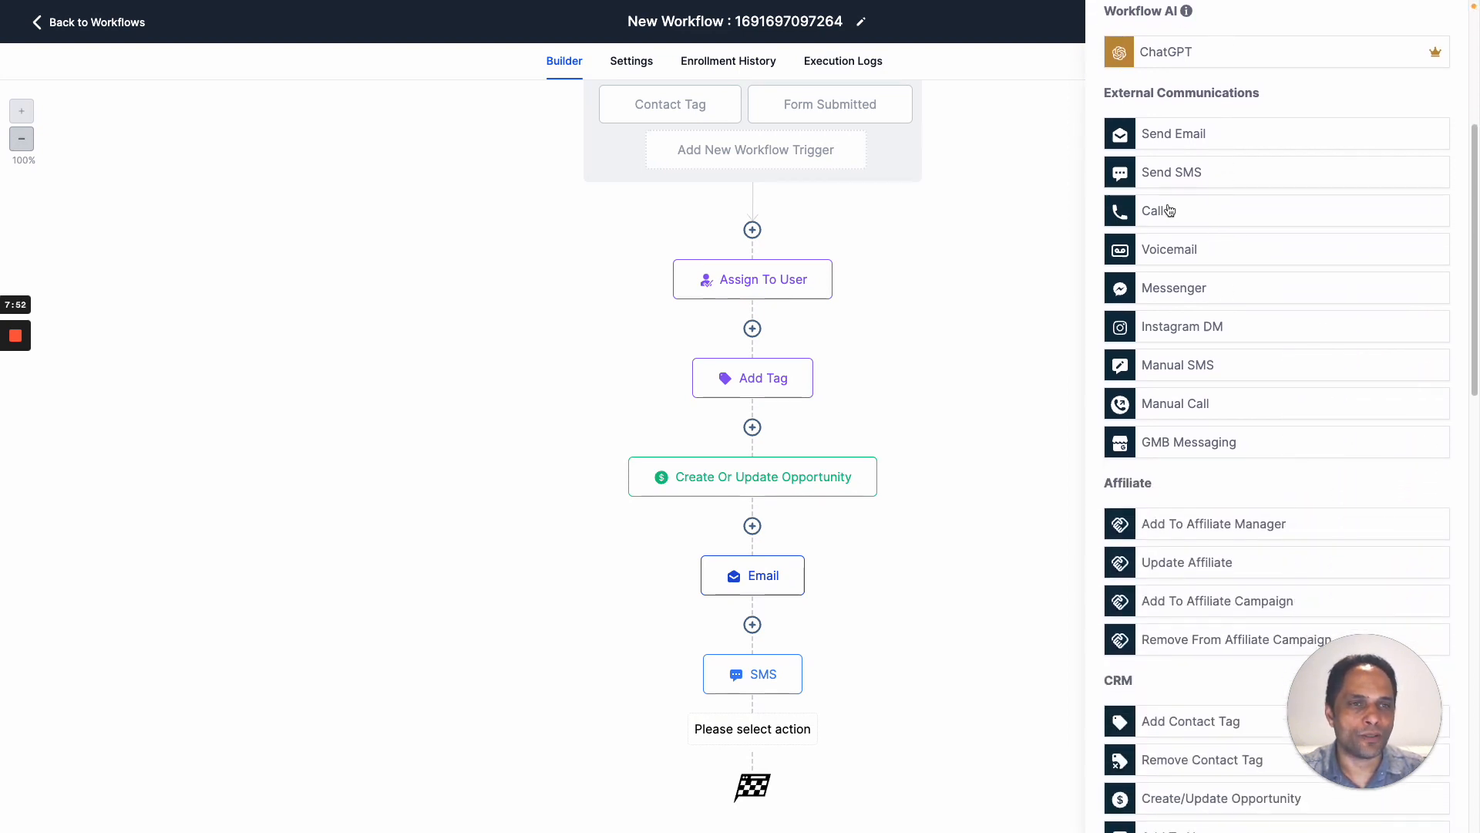
pyautogui.click(1157, 252)
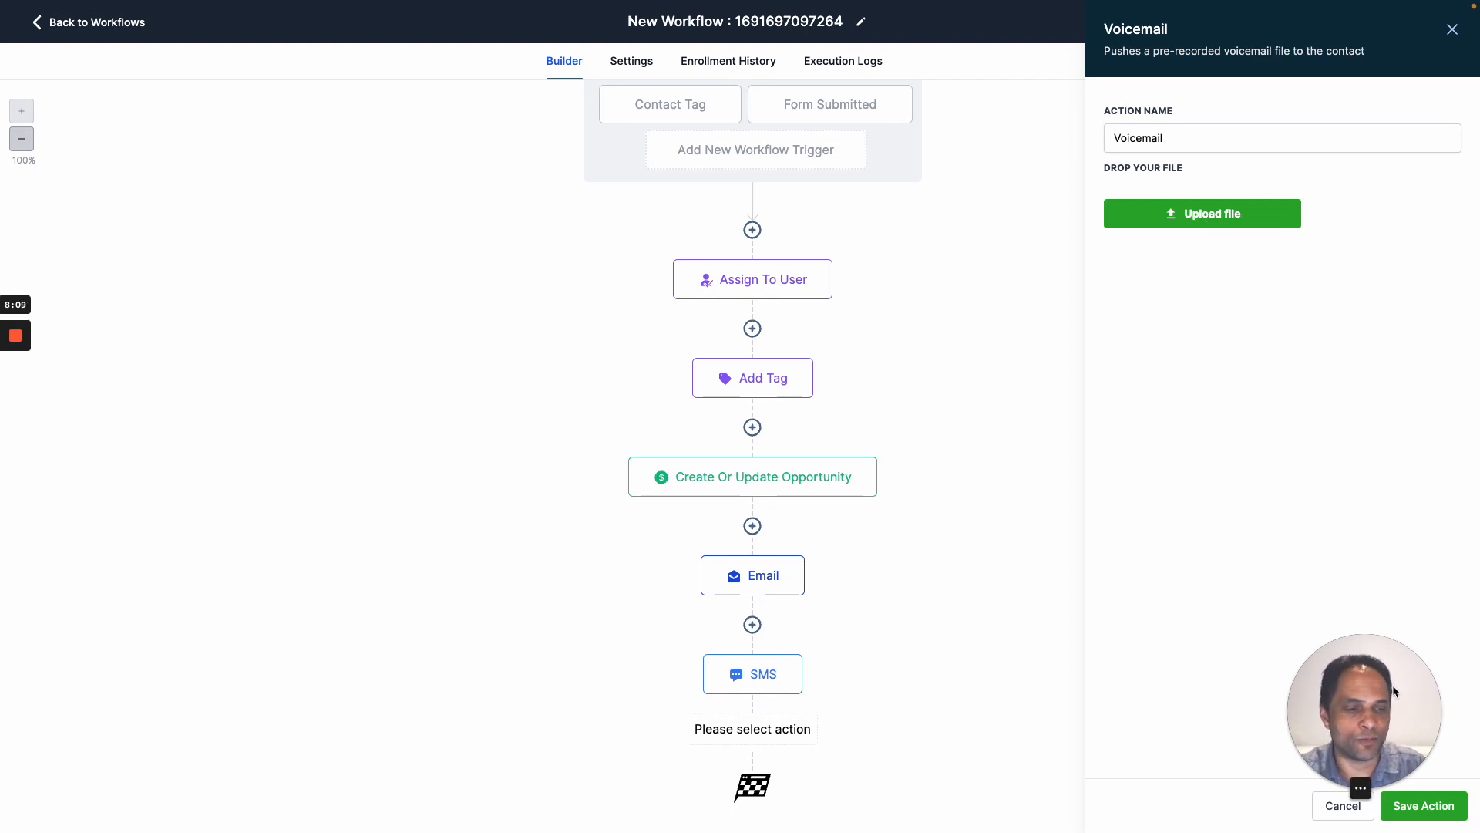
pyautogui.click(1338, 806)
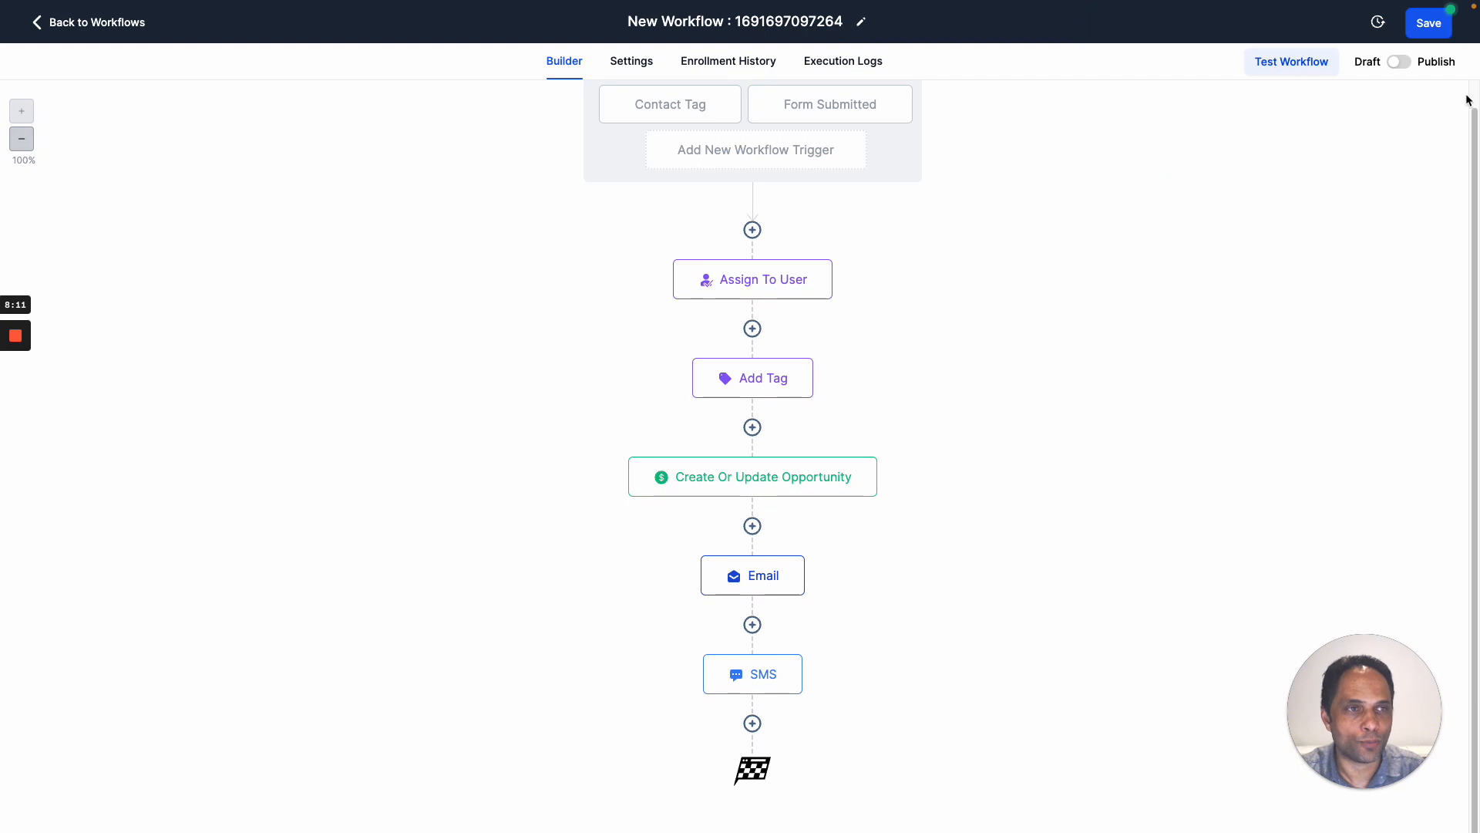
# Add a Manual Call action after the SMS action, save it with its default name, and reopen it to check its settings.
pyautogui.click(752, 723)
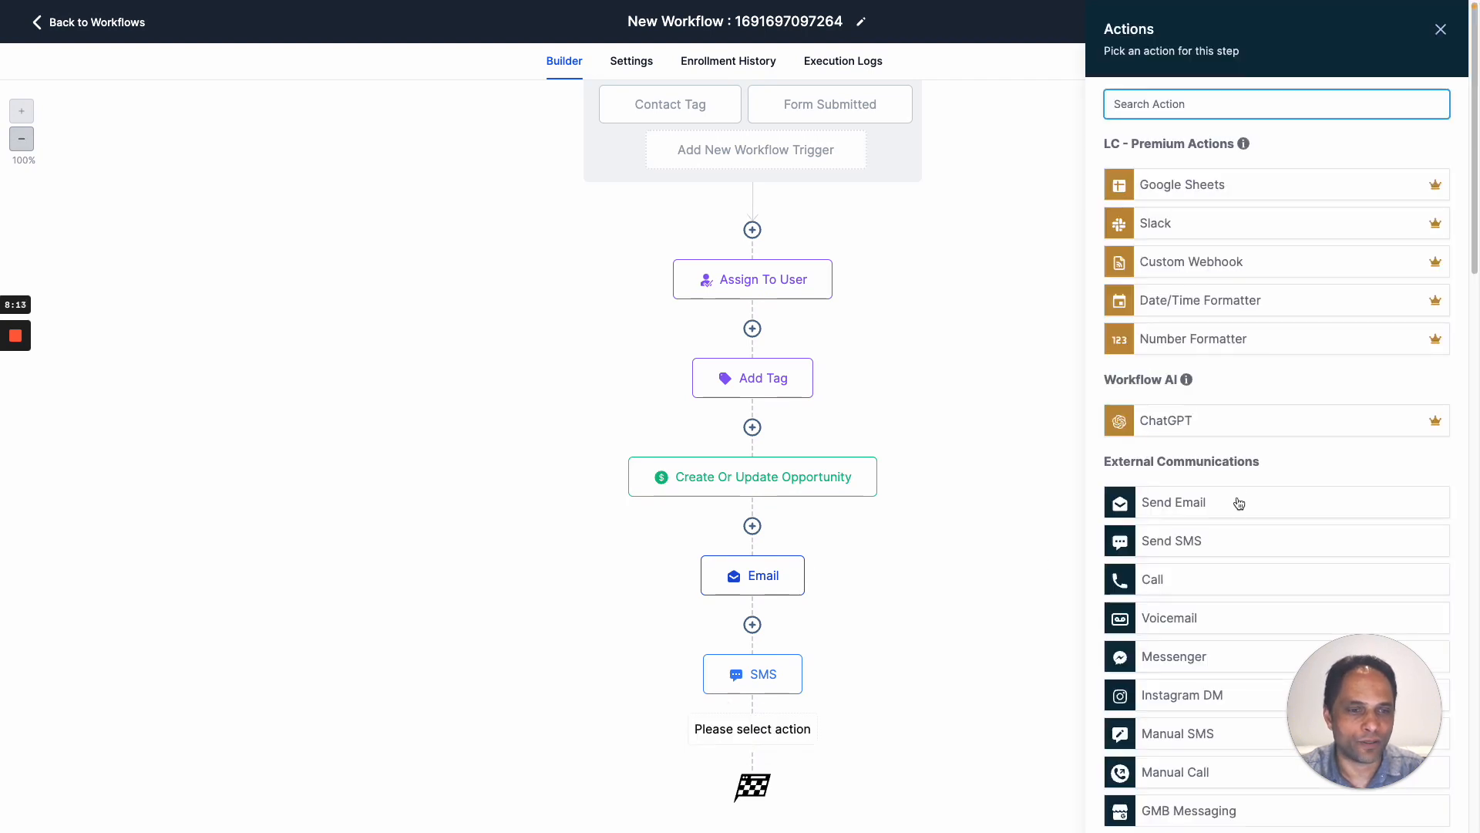
pyautogui.scroll(-4, 1236, 501)
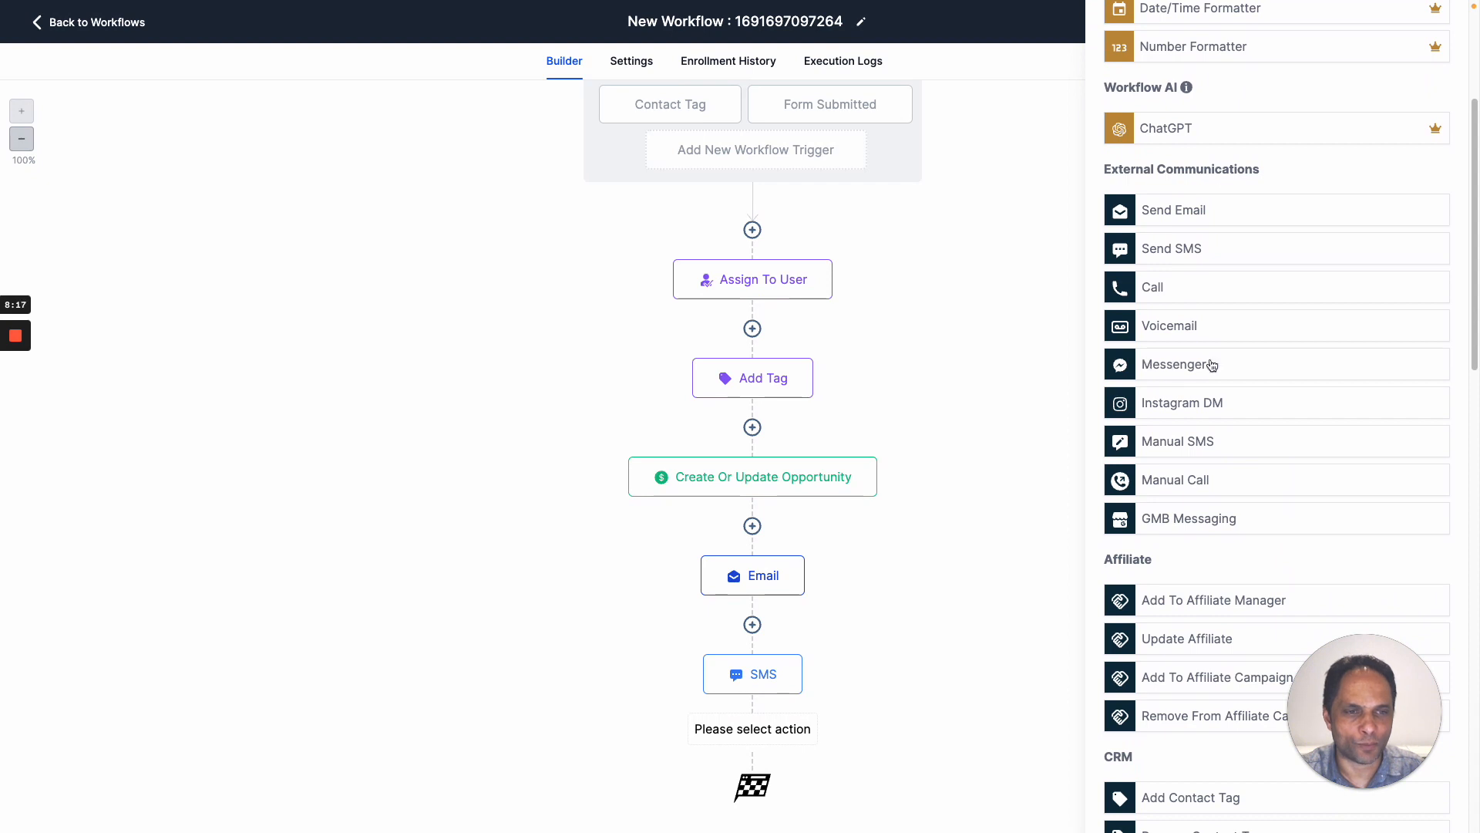
pyautogui.scroll(-3, 1210, 409)
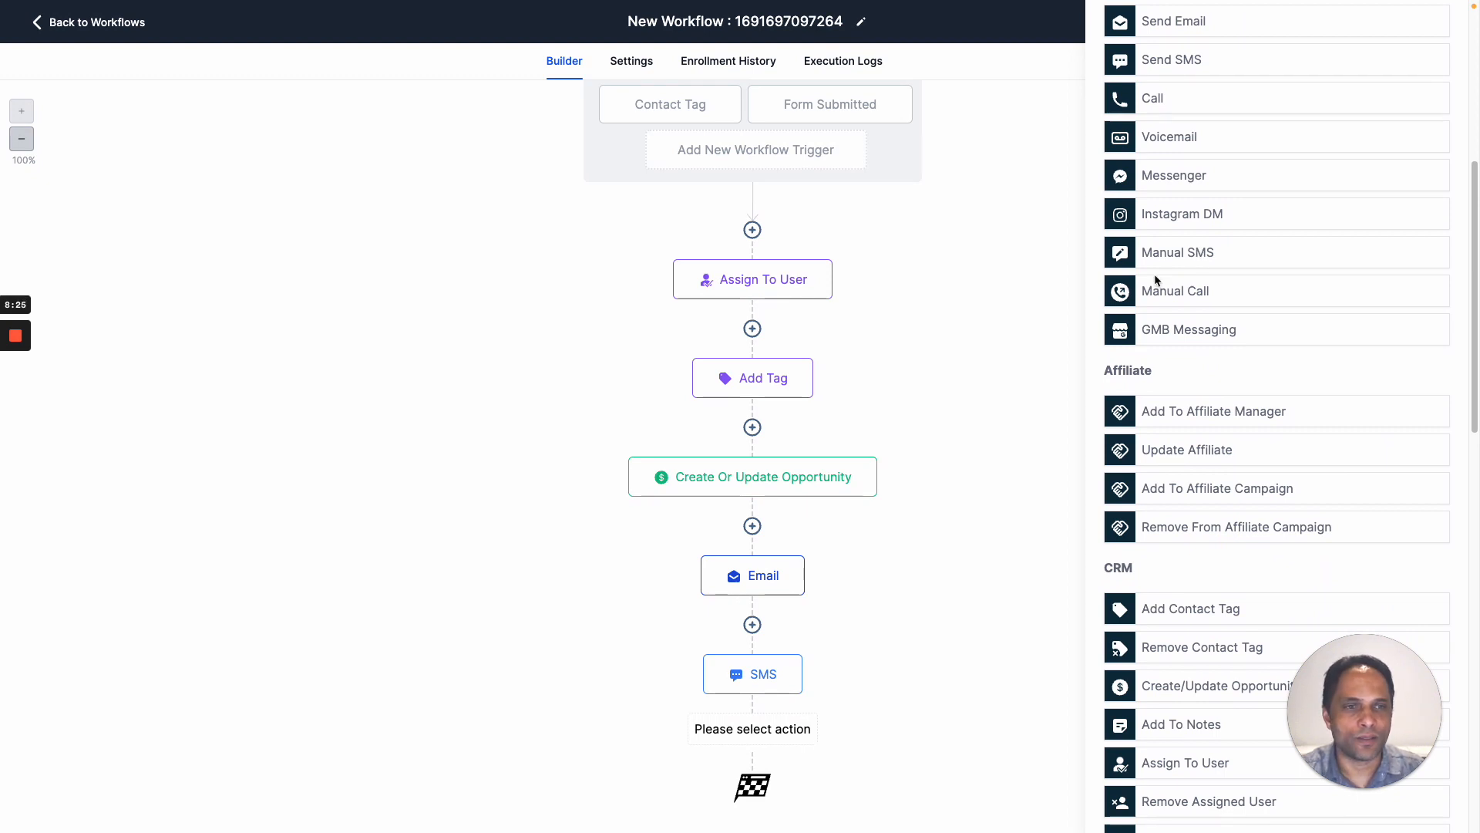
pyautogui.click(1192, 291)
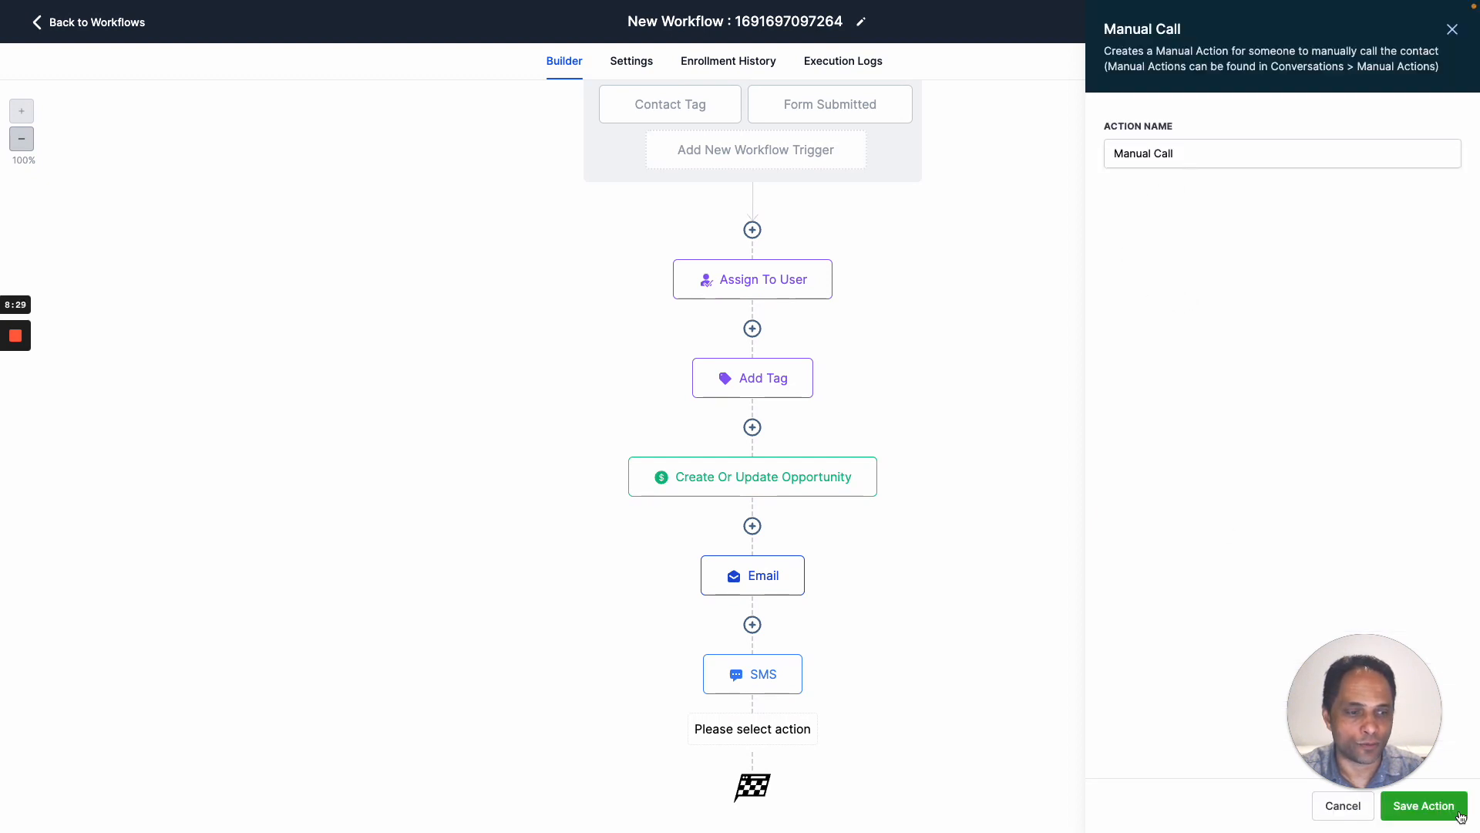
pyautogui.click(1423, 806)
pyautogui.scroll(-2, 959, 696)
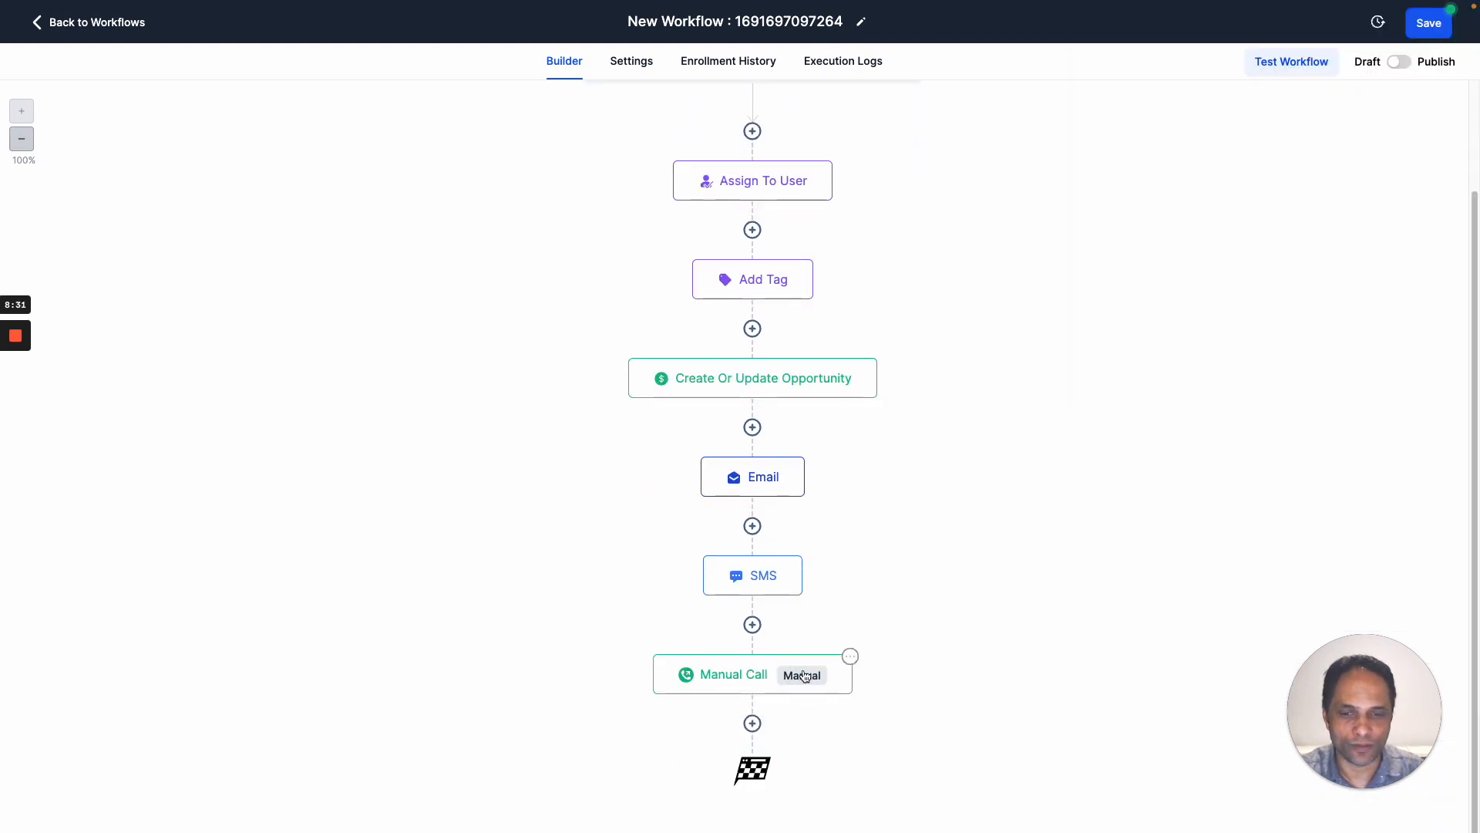
pyautogui.click(804, 676)
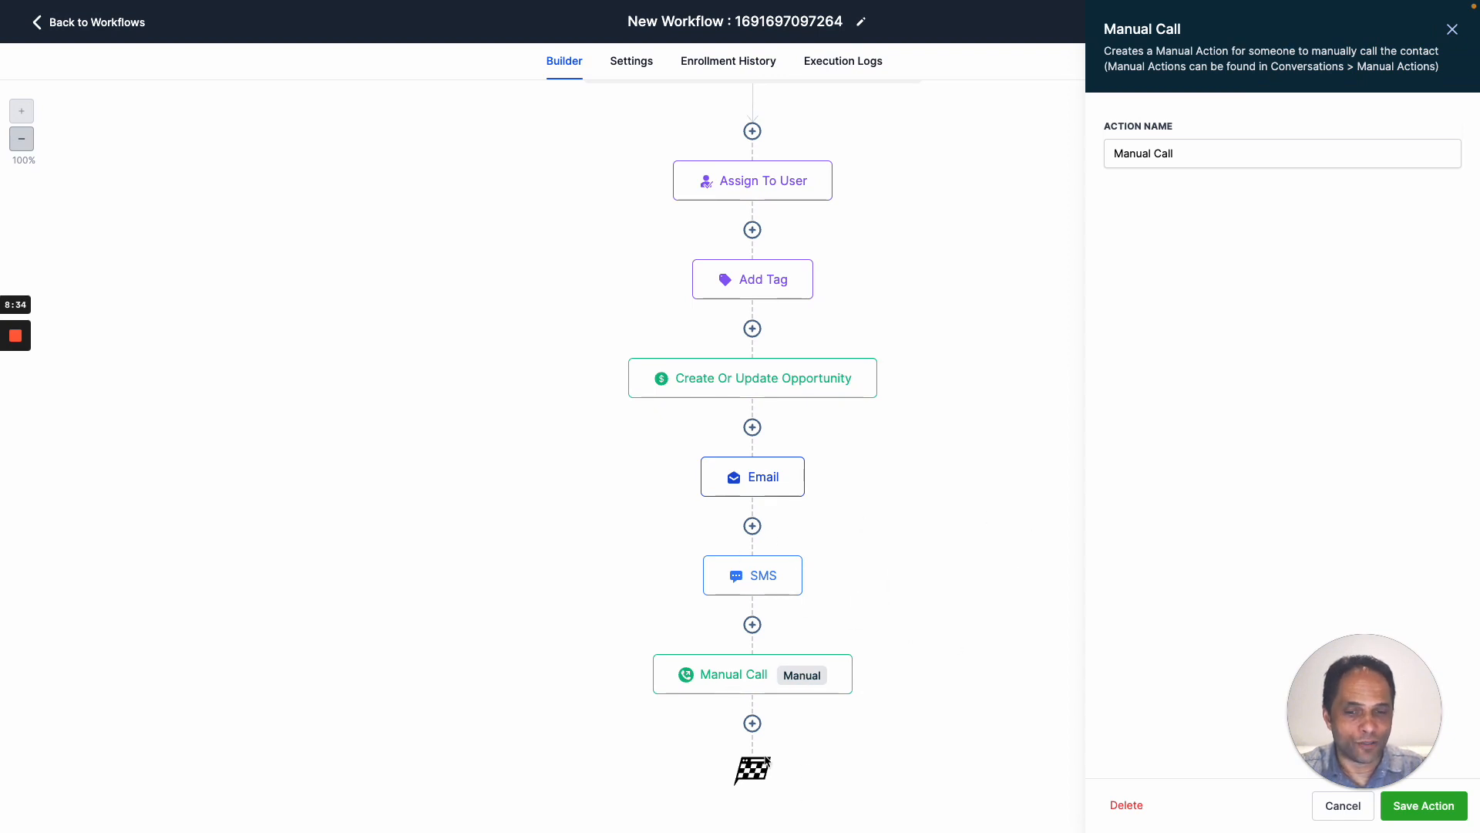
pyautogui.click(752, 723)
pyautogui.scroll(-8, 1246, 585)
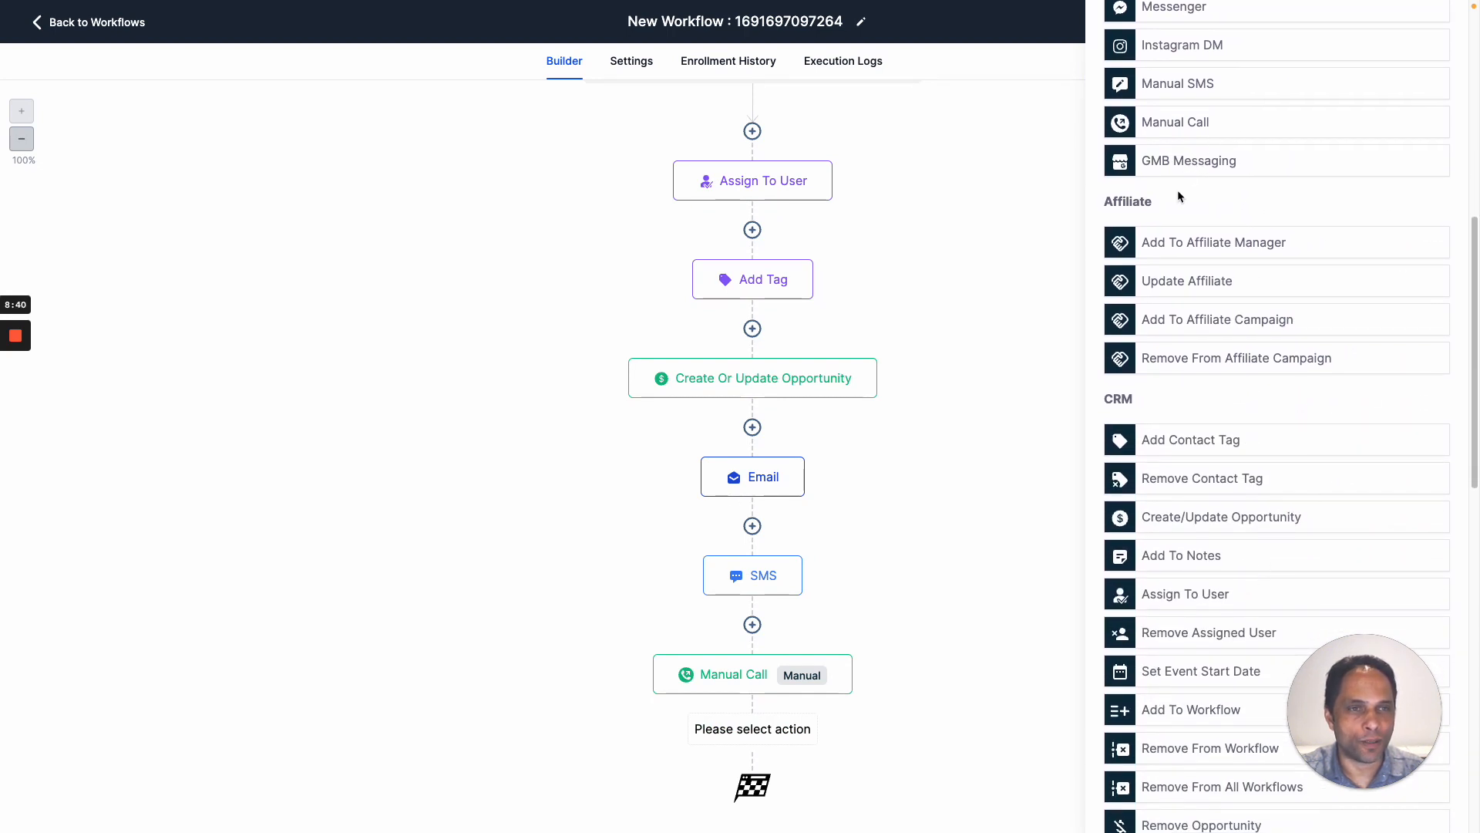
pyautogui.scroll(-3, 1247, 439)
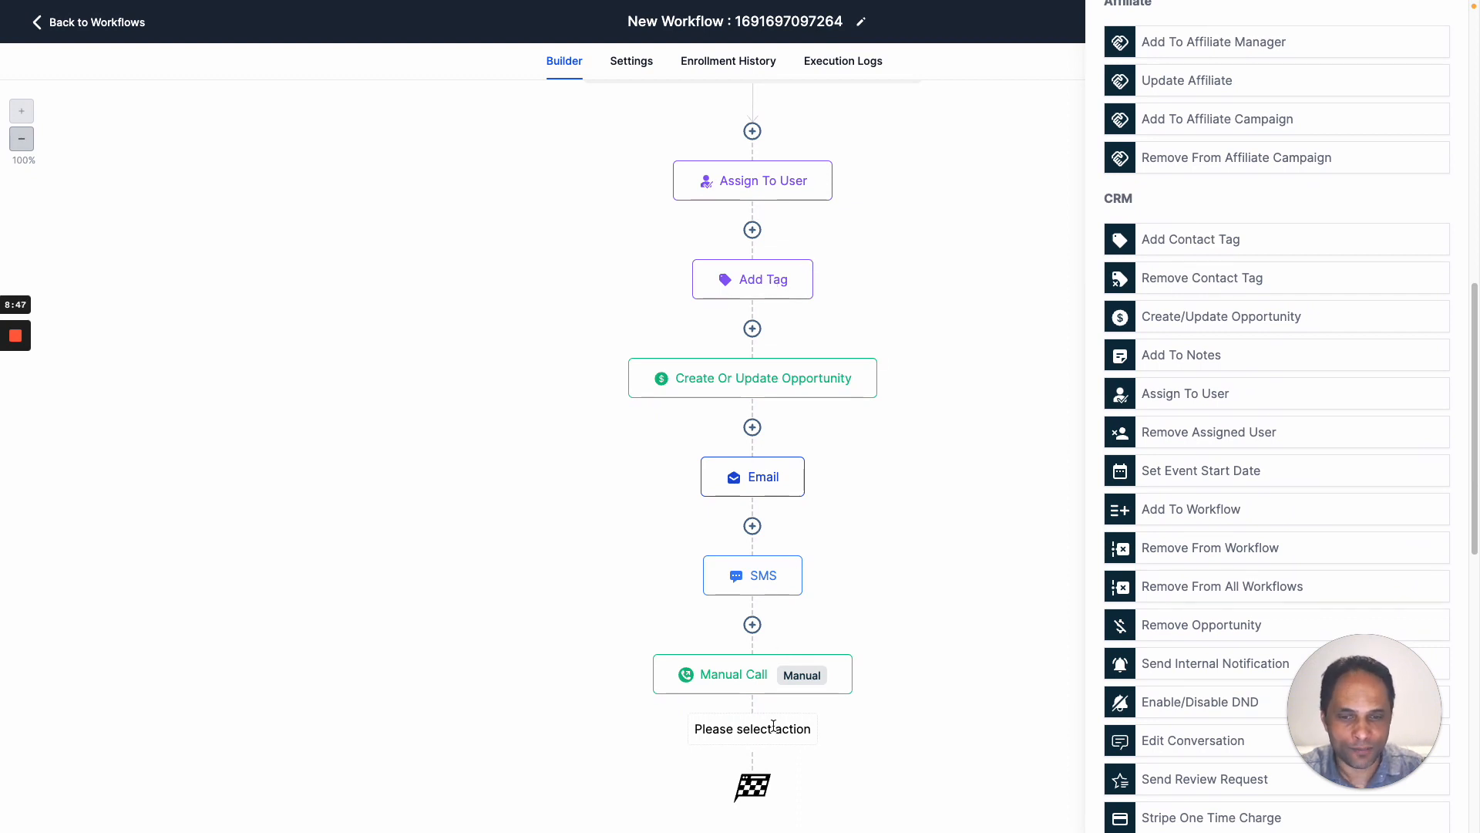
pyautogui.click(1217, 281)
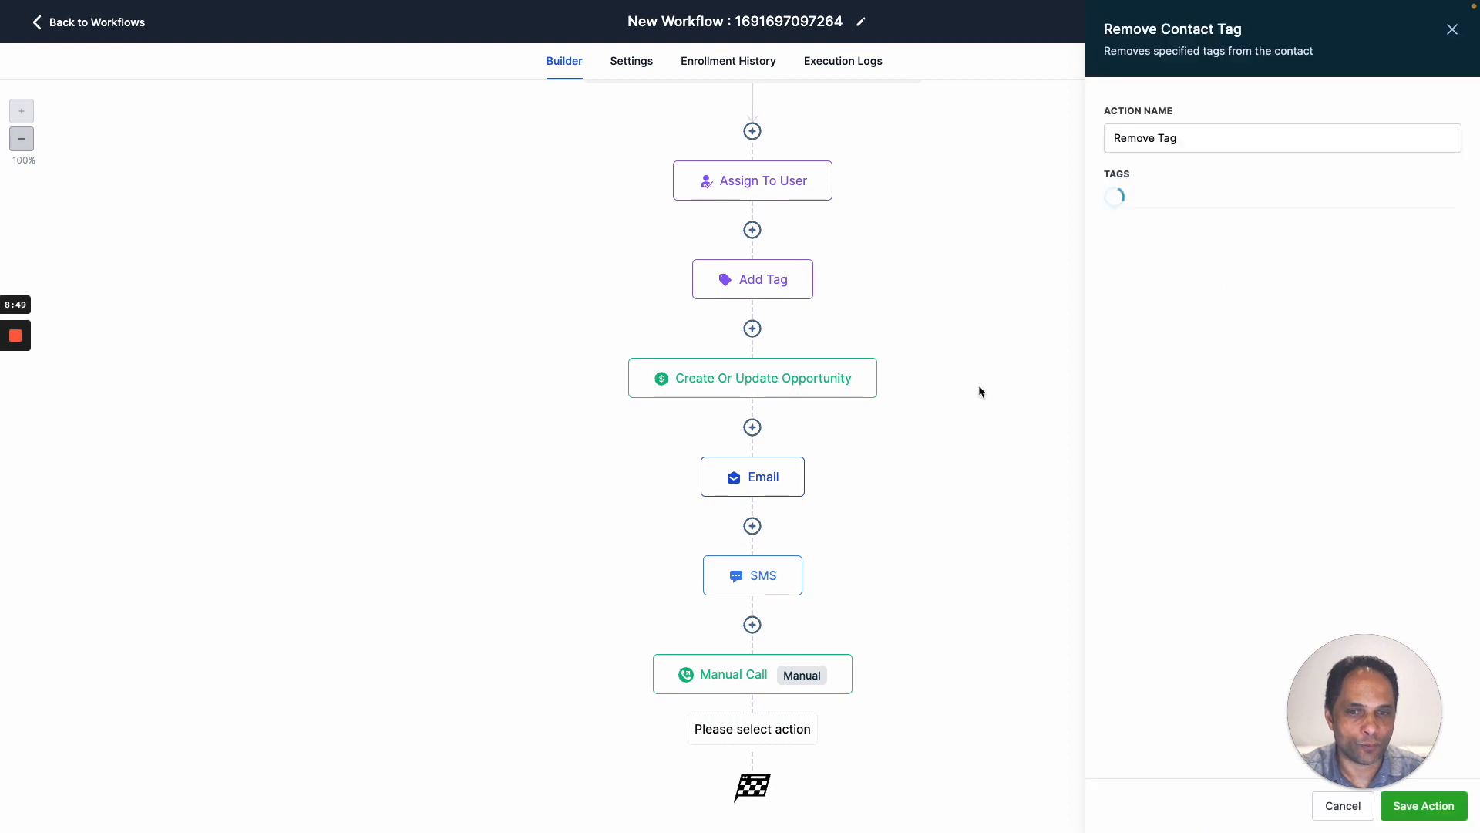
pyautogui.click(1183, 197)
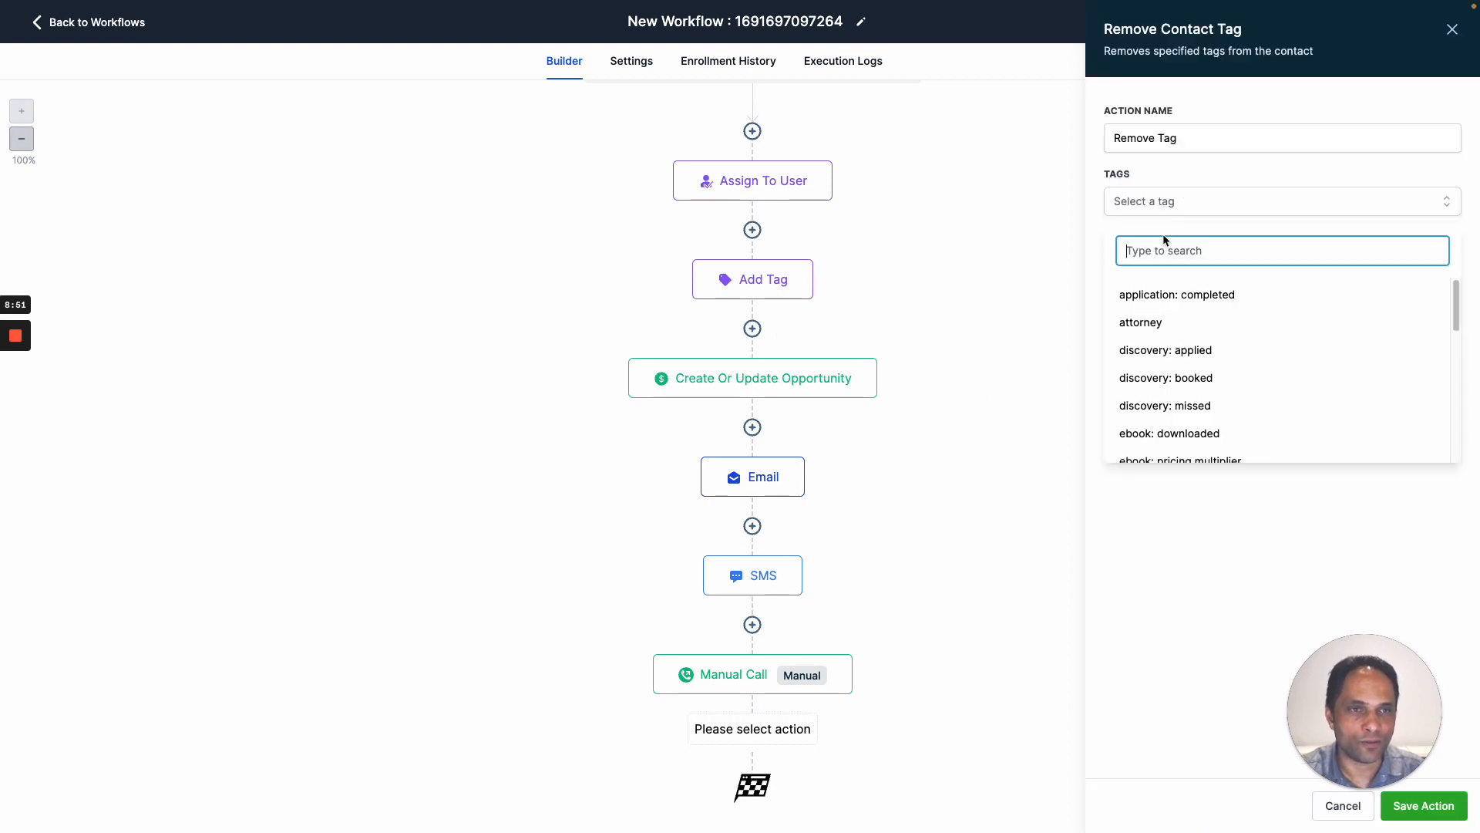
pyautogui.write('vmm')
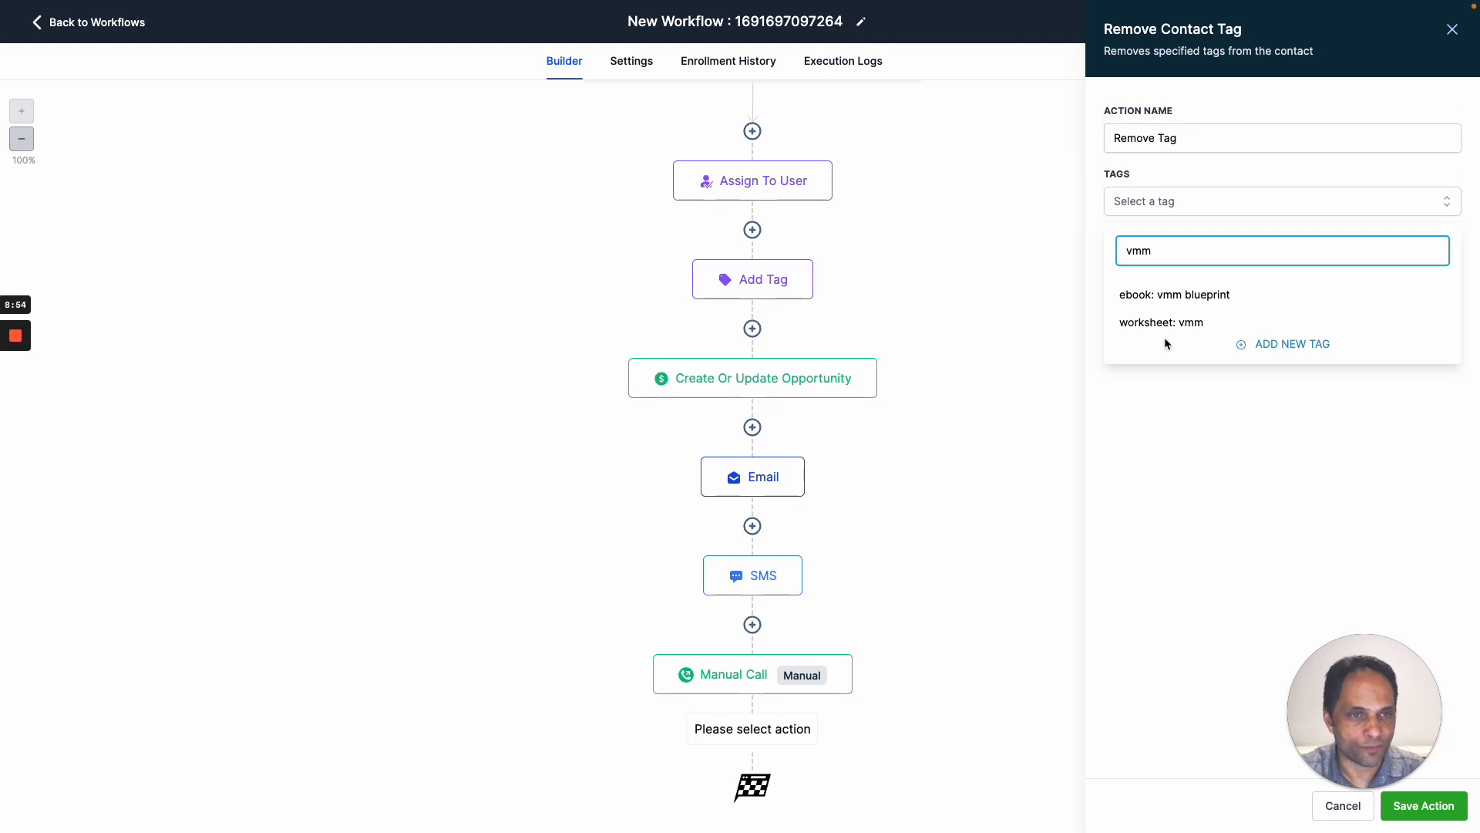
pyautogui.click(1158, 331)
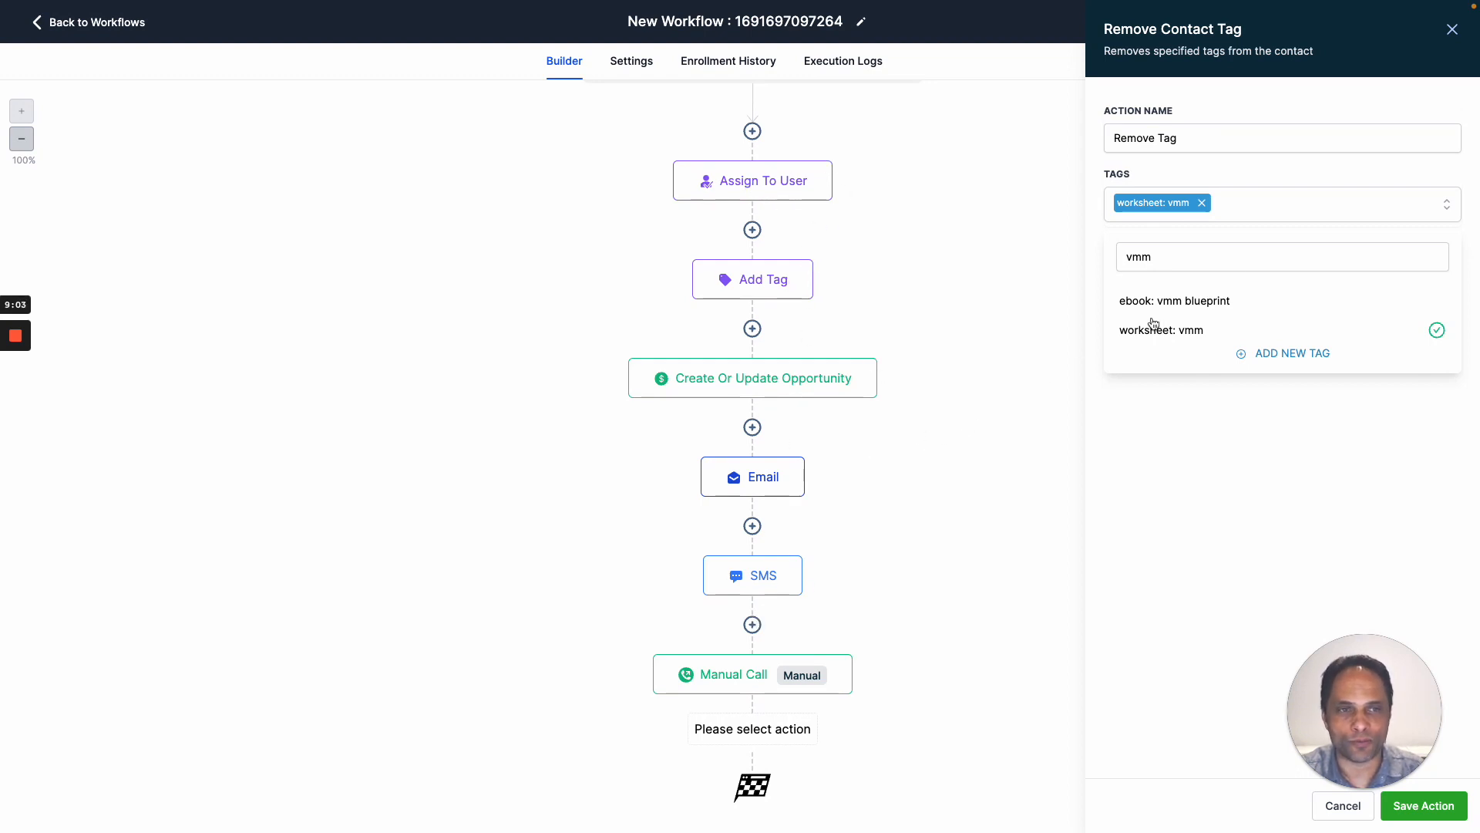
pyautogui.click(1343, 808)
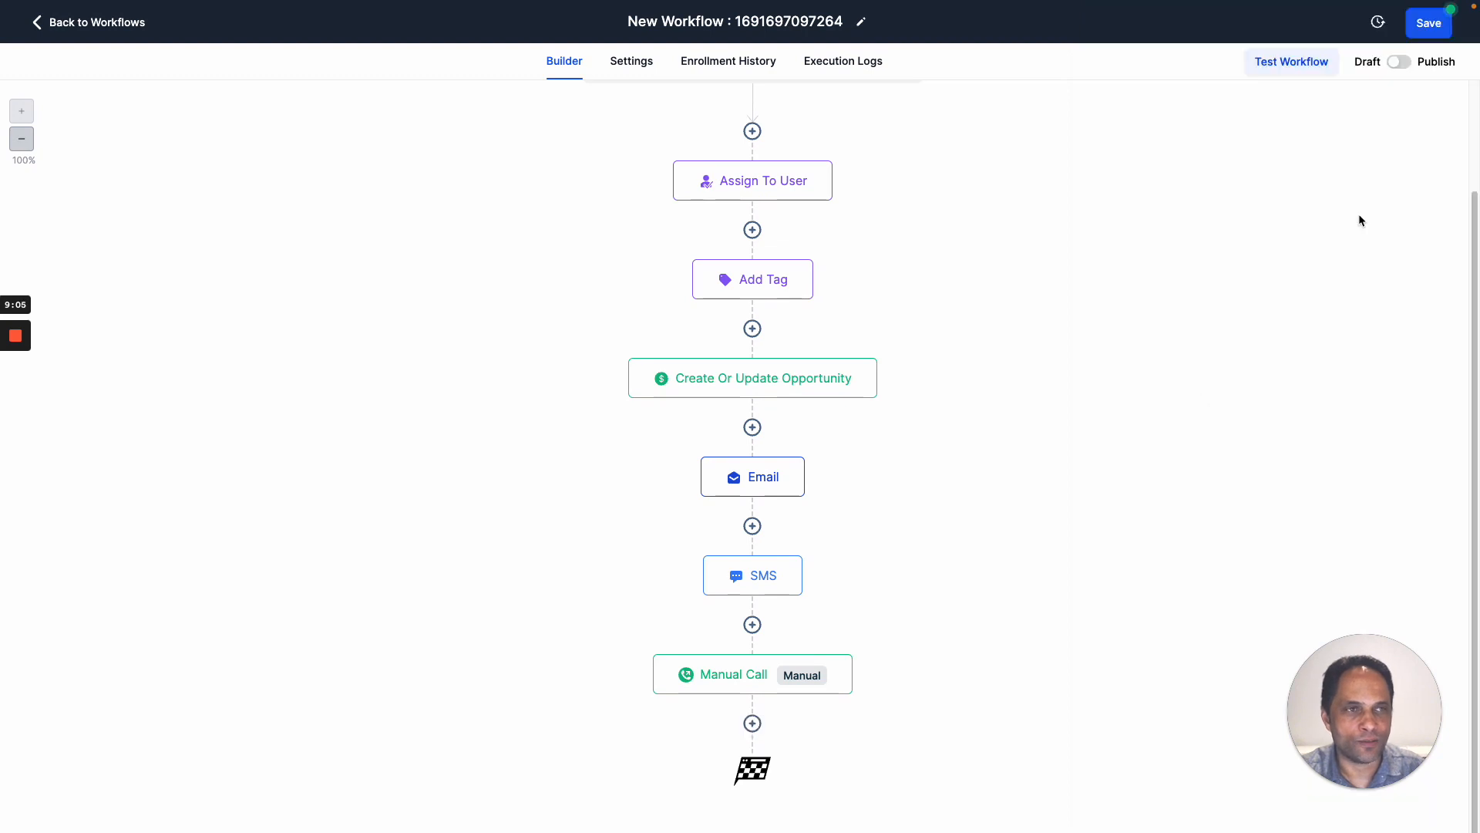
# Add a note action after Manual Call with the text "Downloaded VMM worksheet" and save it.
pyautogui.click(752, 723)
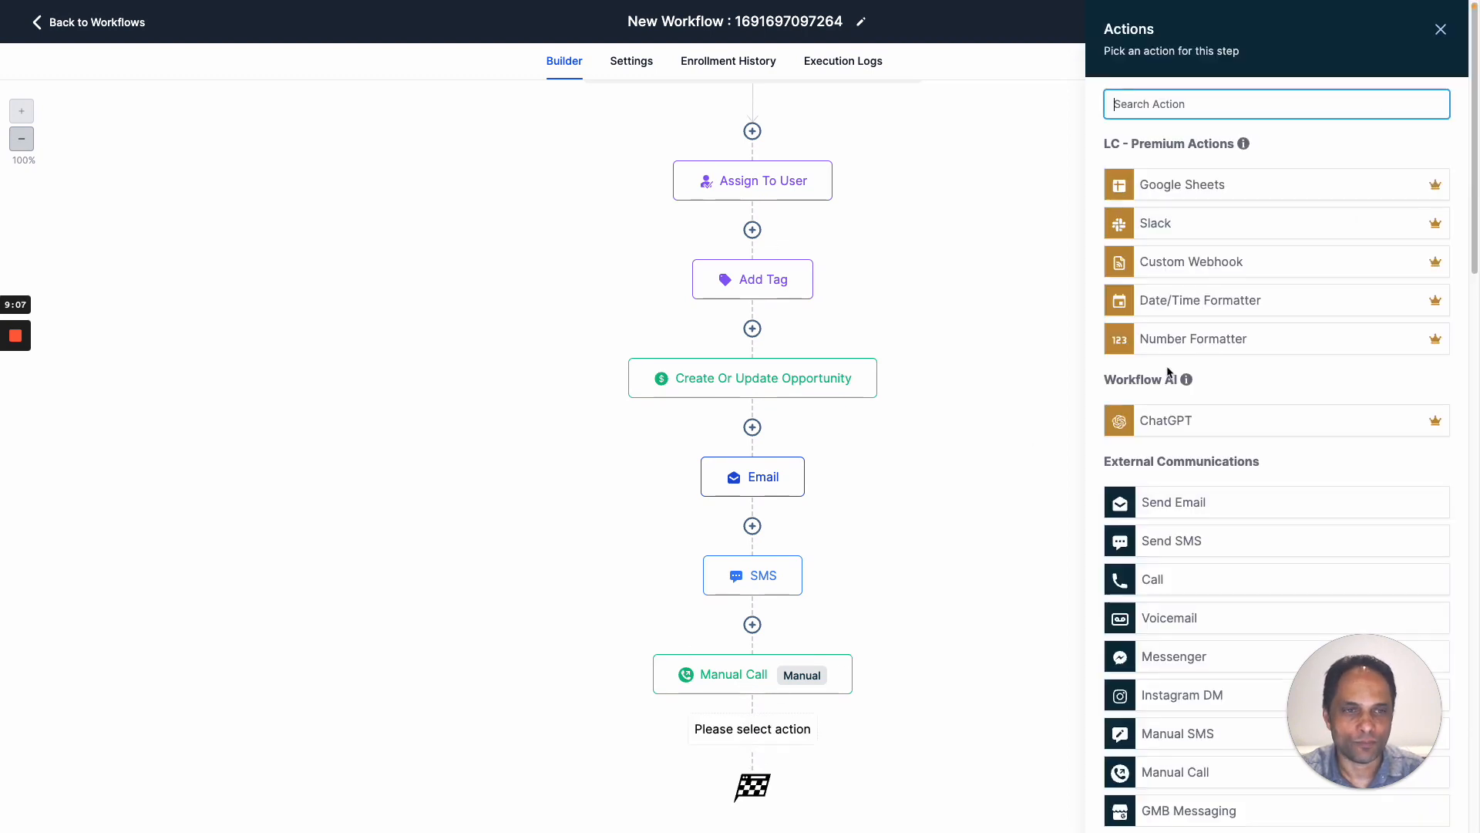
pyautogui.scroll(-5, 1295, 431)
pyautogui.scroll(-7, 1294, 423)
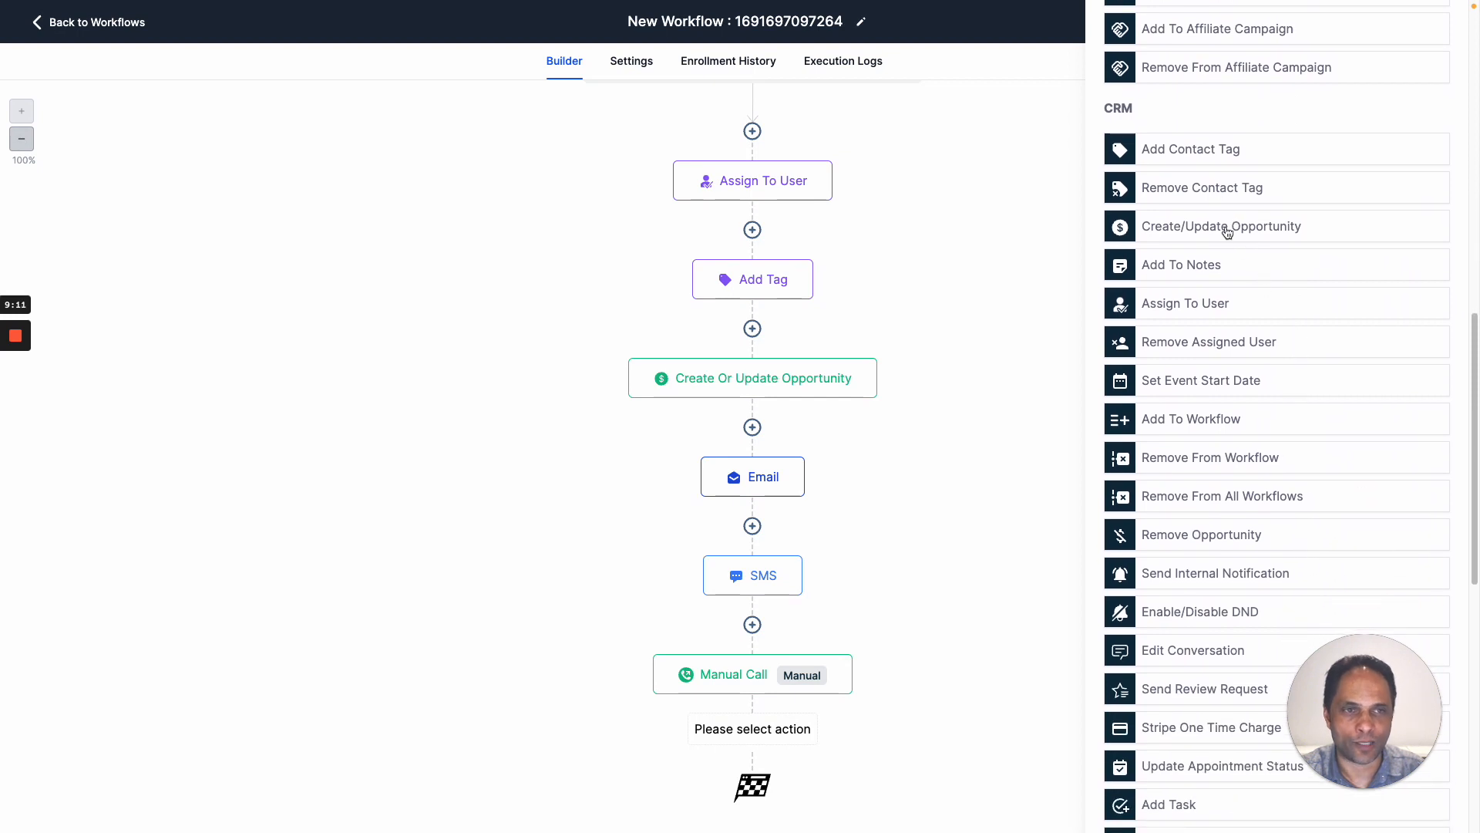
pyautogui.click(1183, 266)
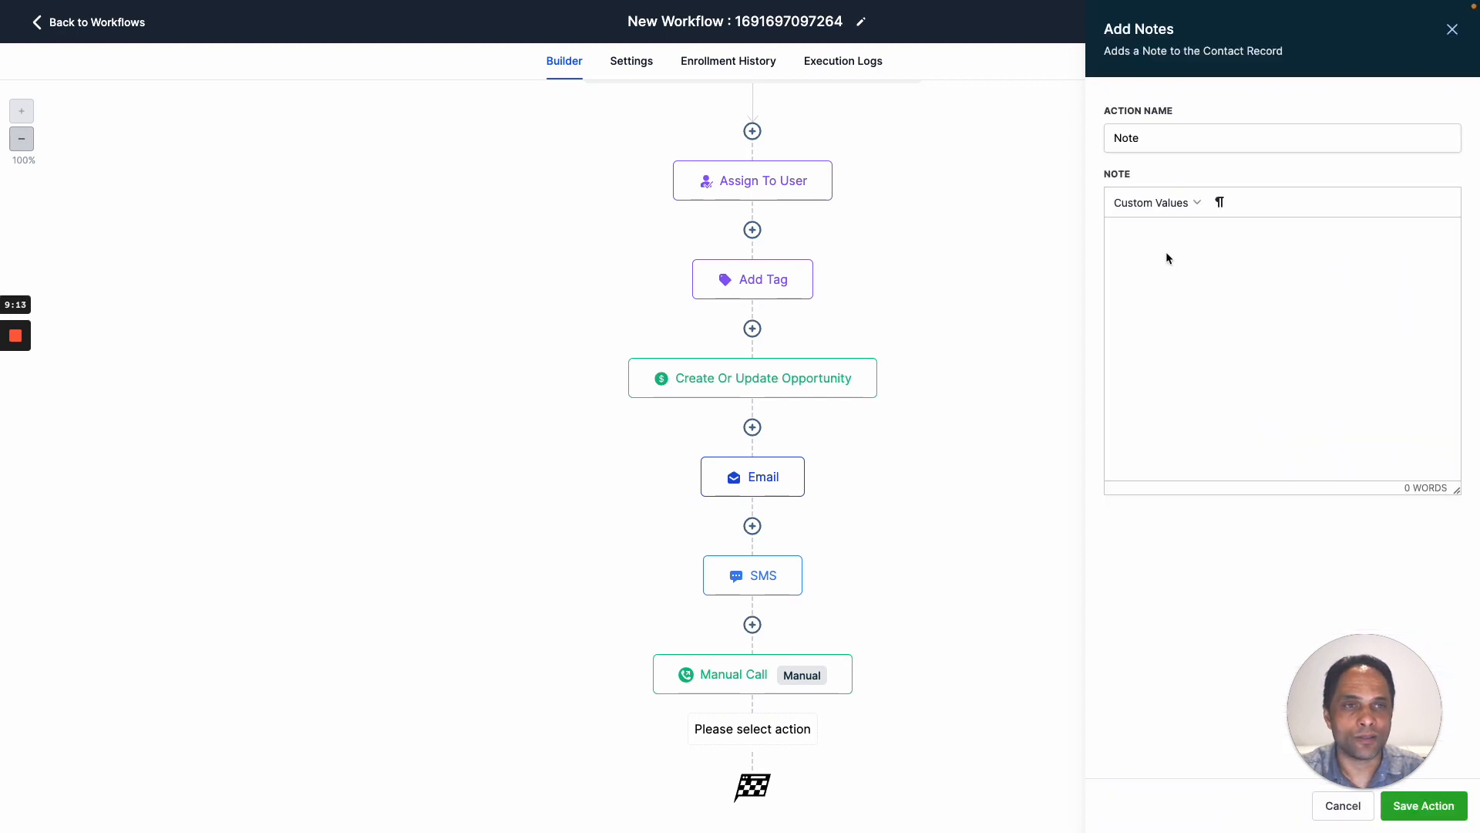
pyautogui.write('Downl')
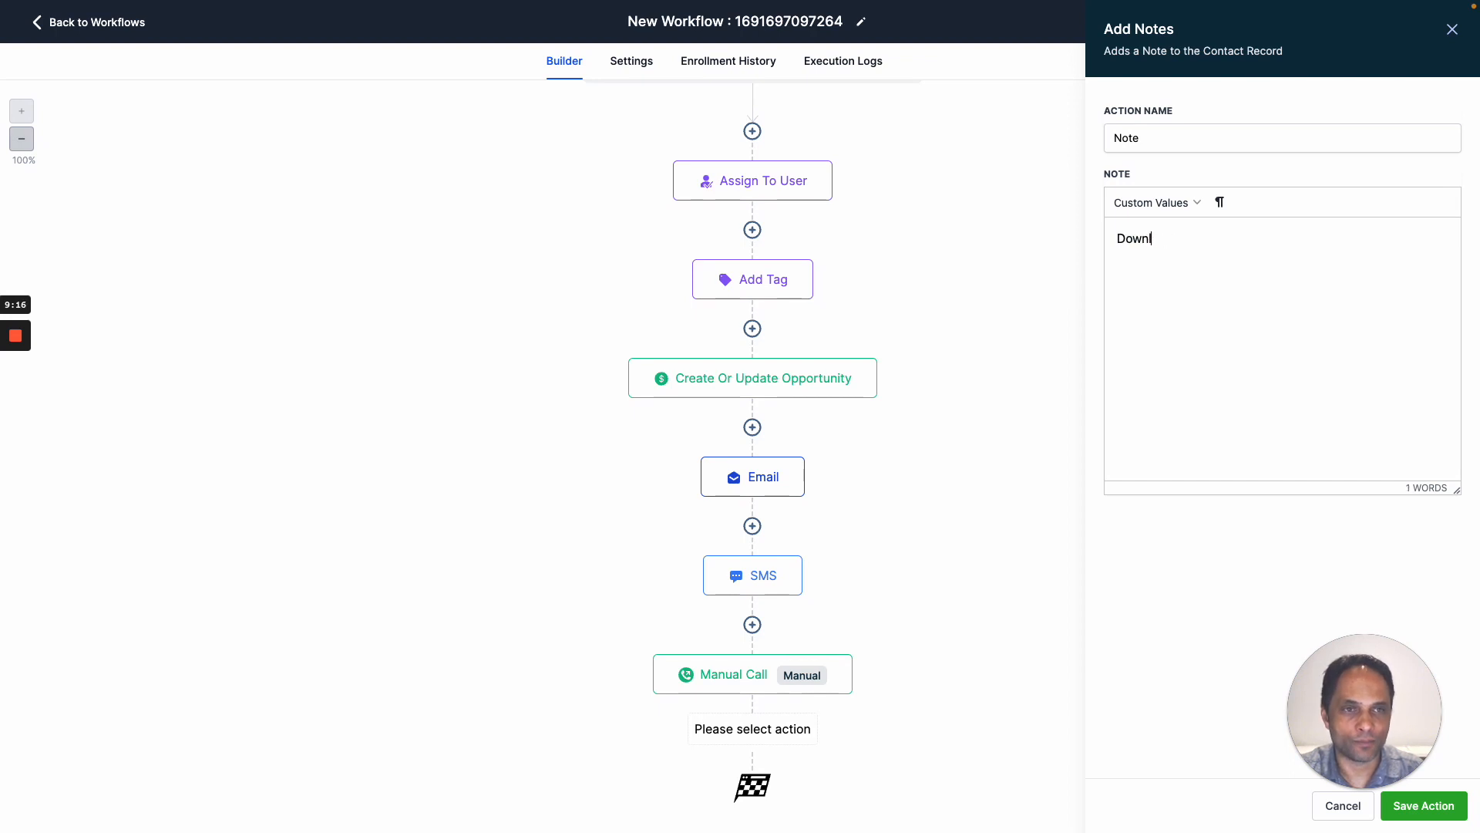
pyautogui.write('aodoaded VMM ')
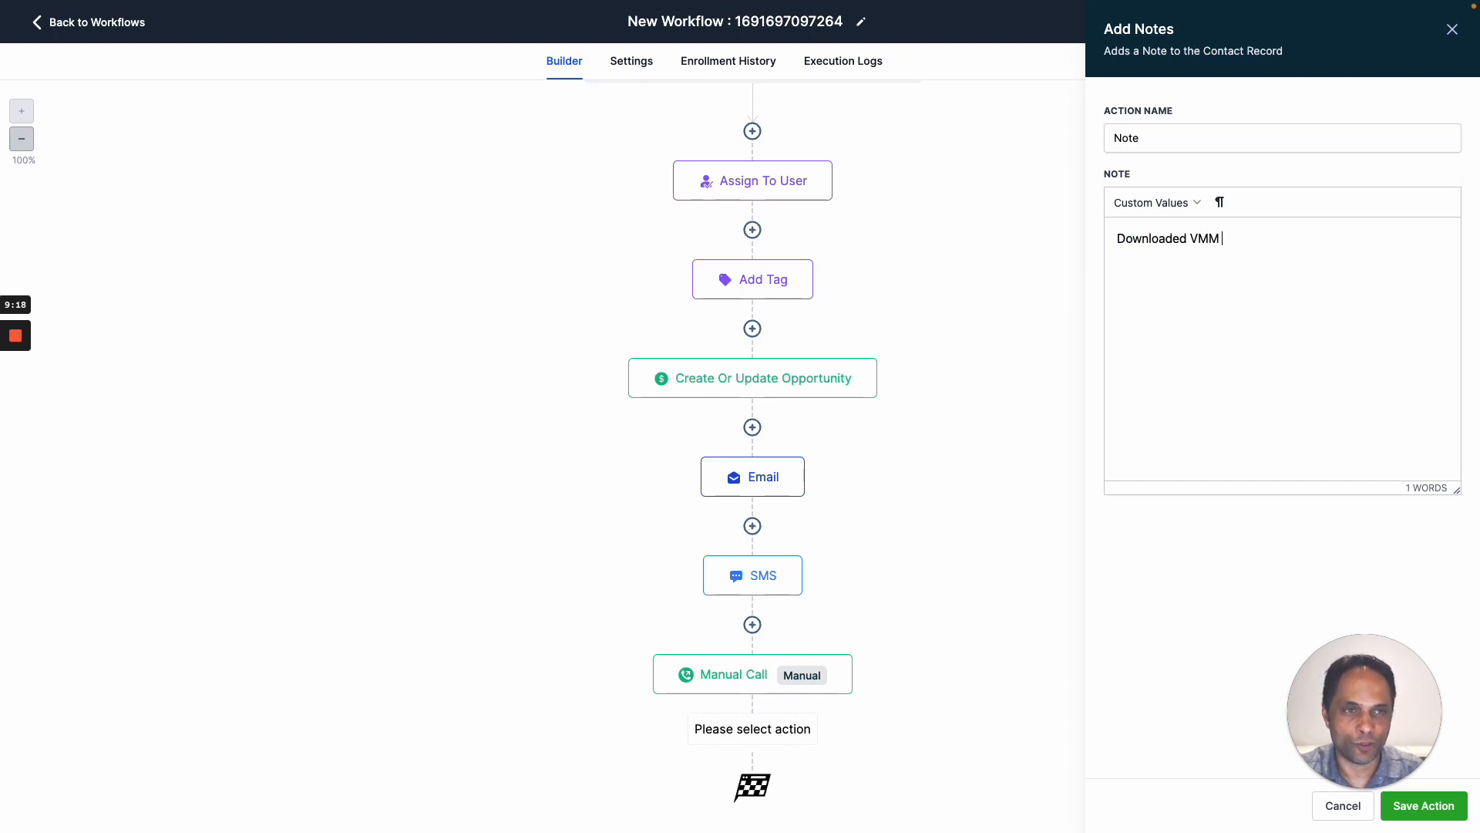
pyautogui.write('worksheet')
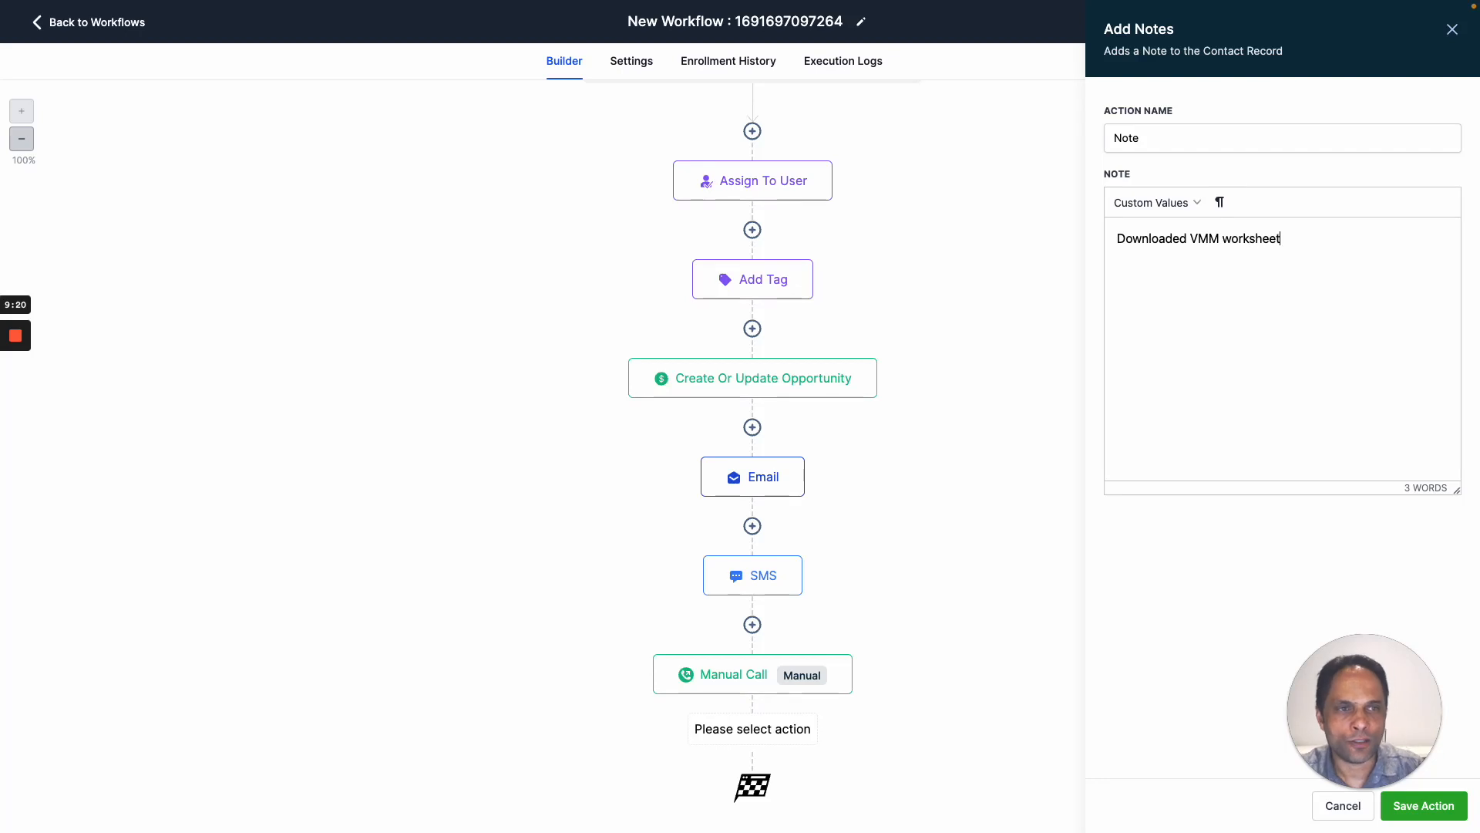
pyautogui.click(1424, 804)
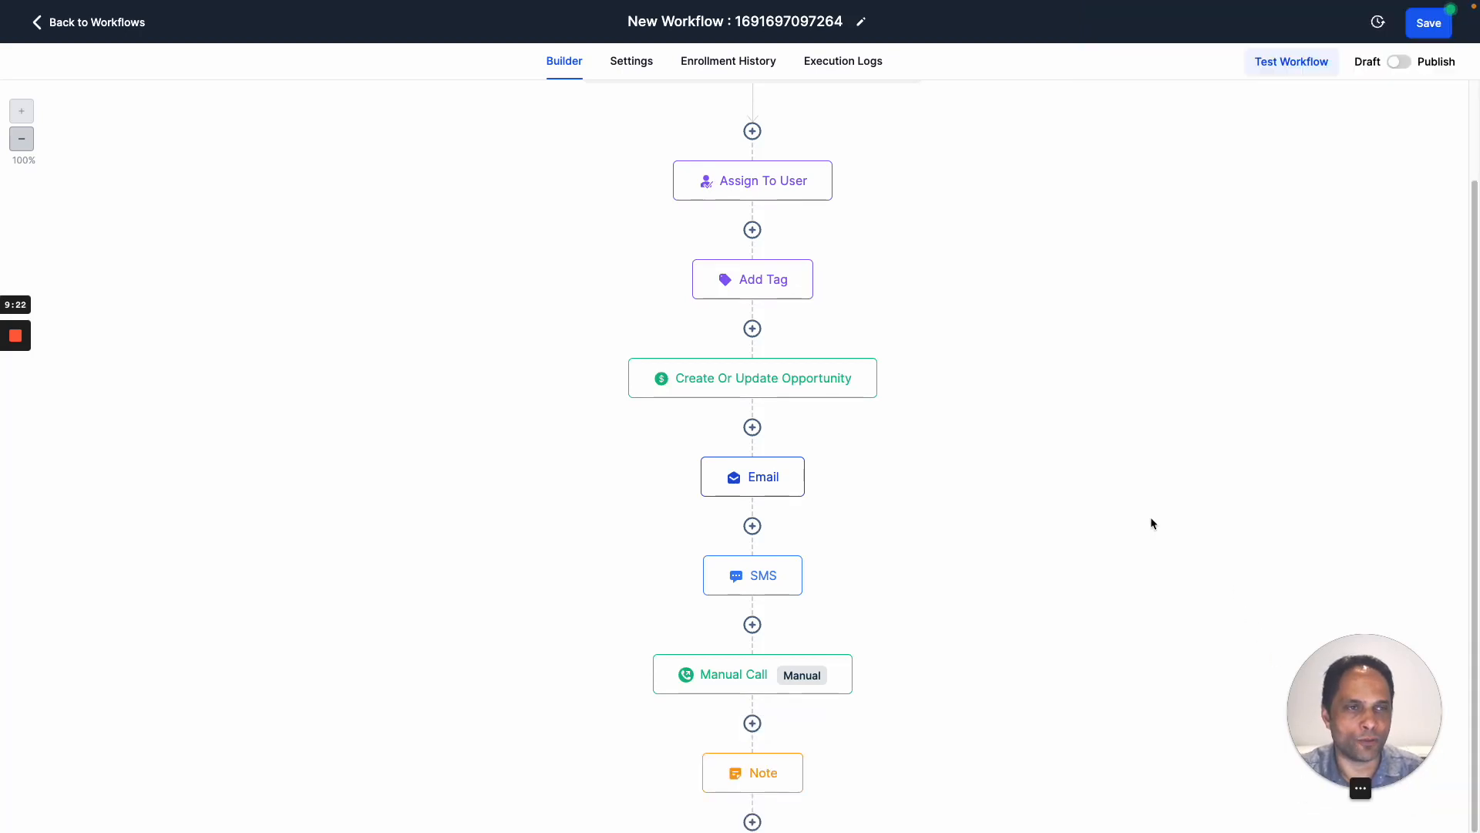
# Add an Add To Workflow action after the Note action, select the "New Lead Sequence" workflow, and save it.
pyautogui.click(752, 822)
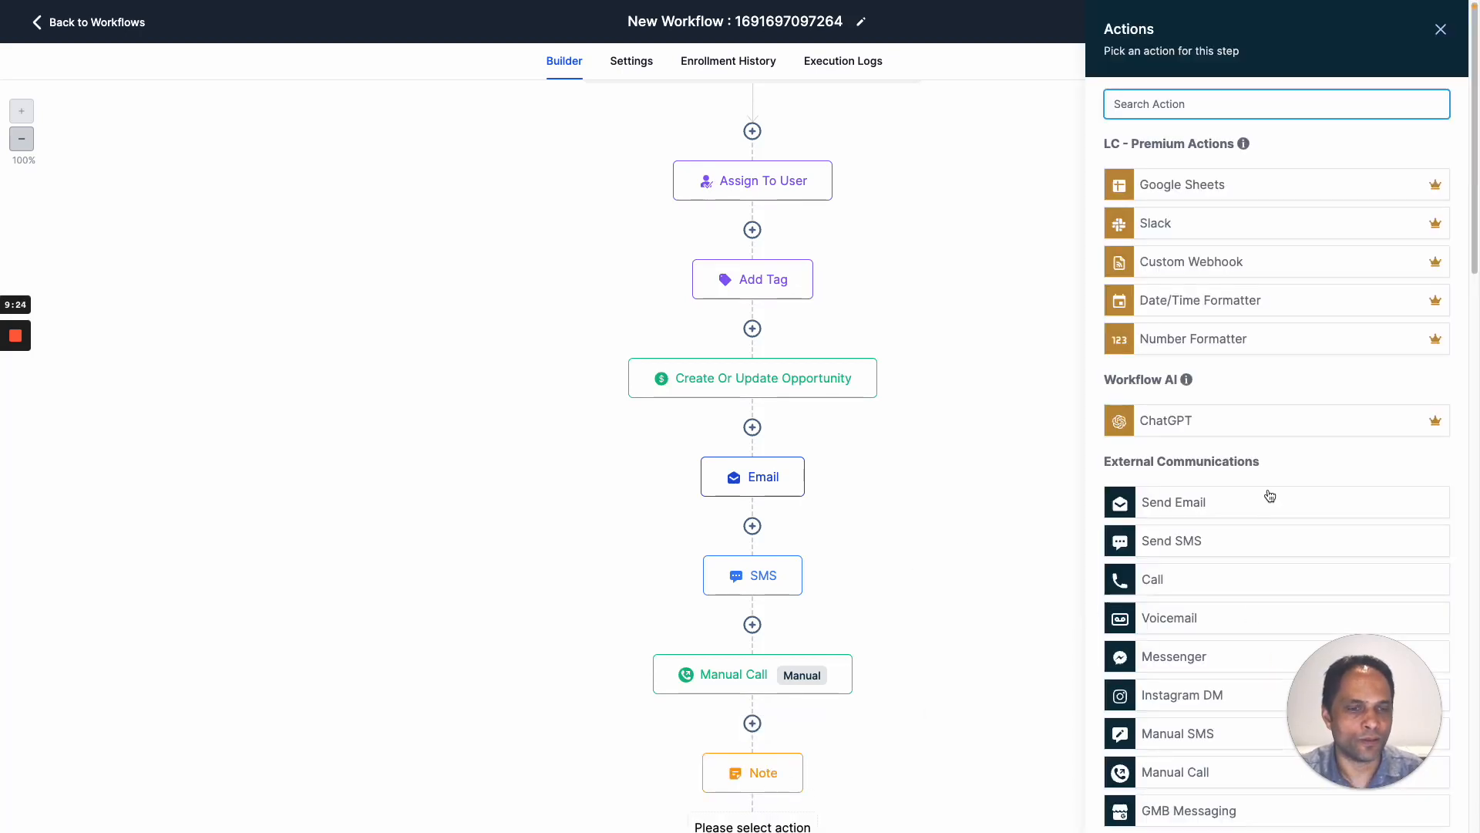
pyautogui.scroll(-5, 1249, 509)
pyautogui.scroll(-8, 1257, 496)
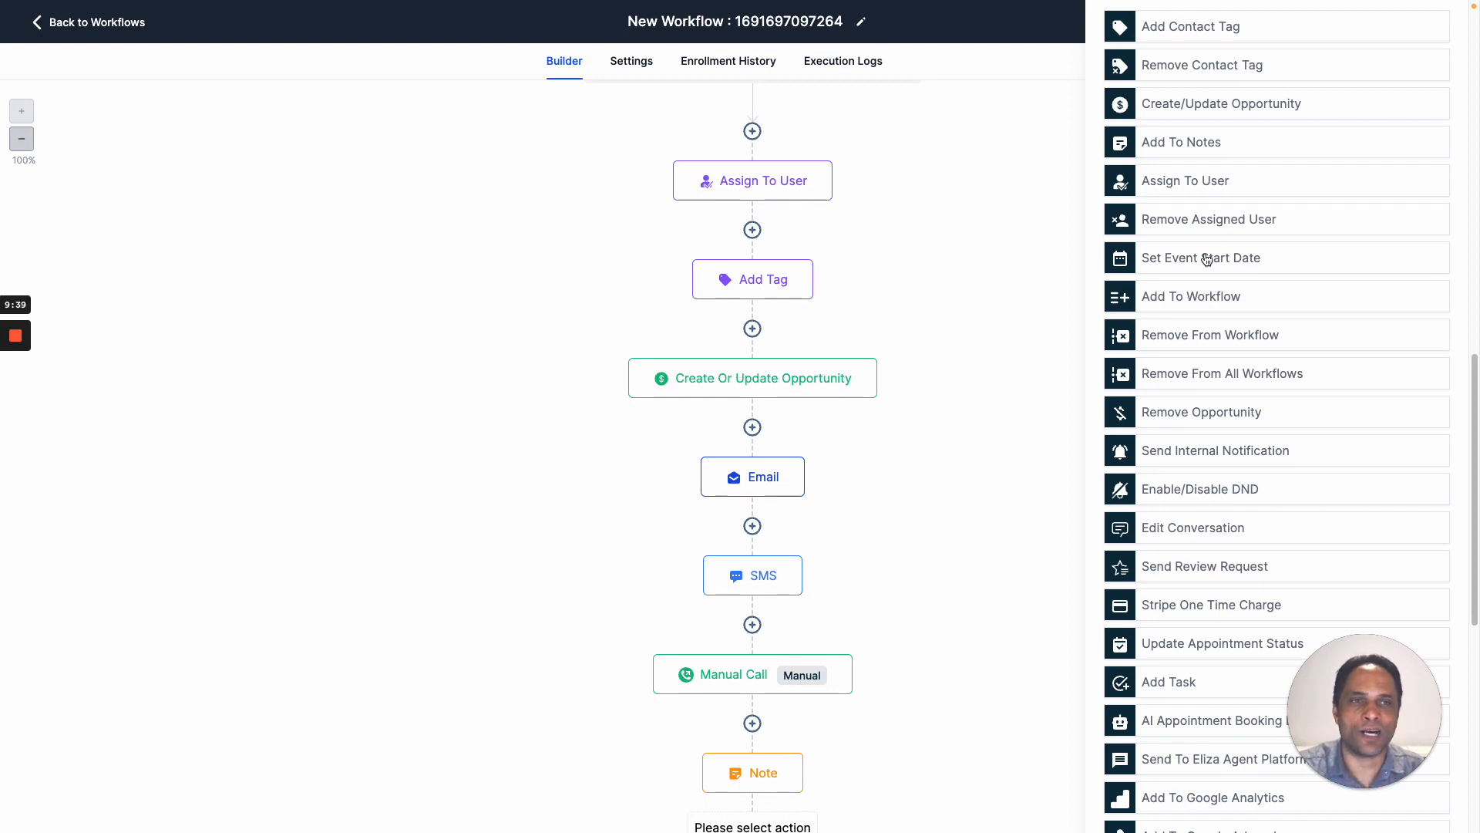
pyautogui.click(1186, 296)
pyautogui.scroll(-3, 927, 545)
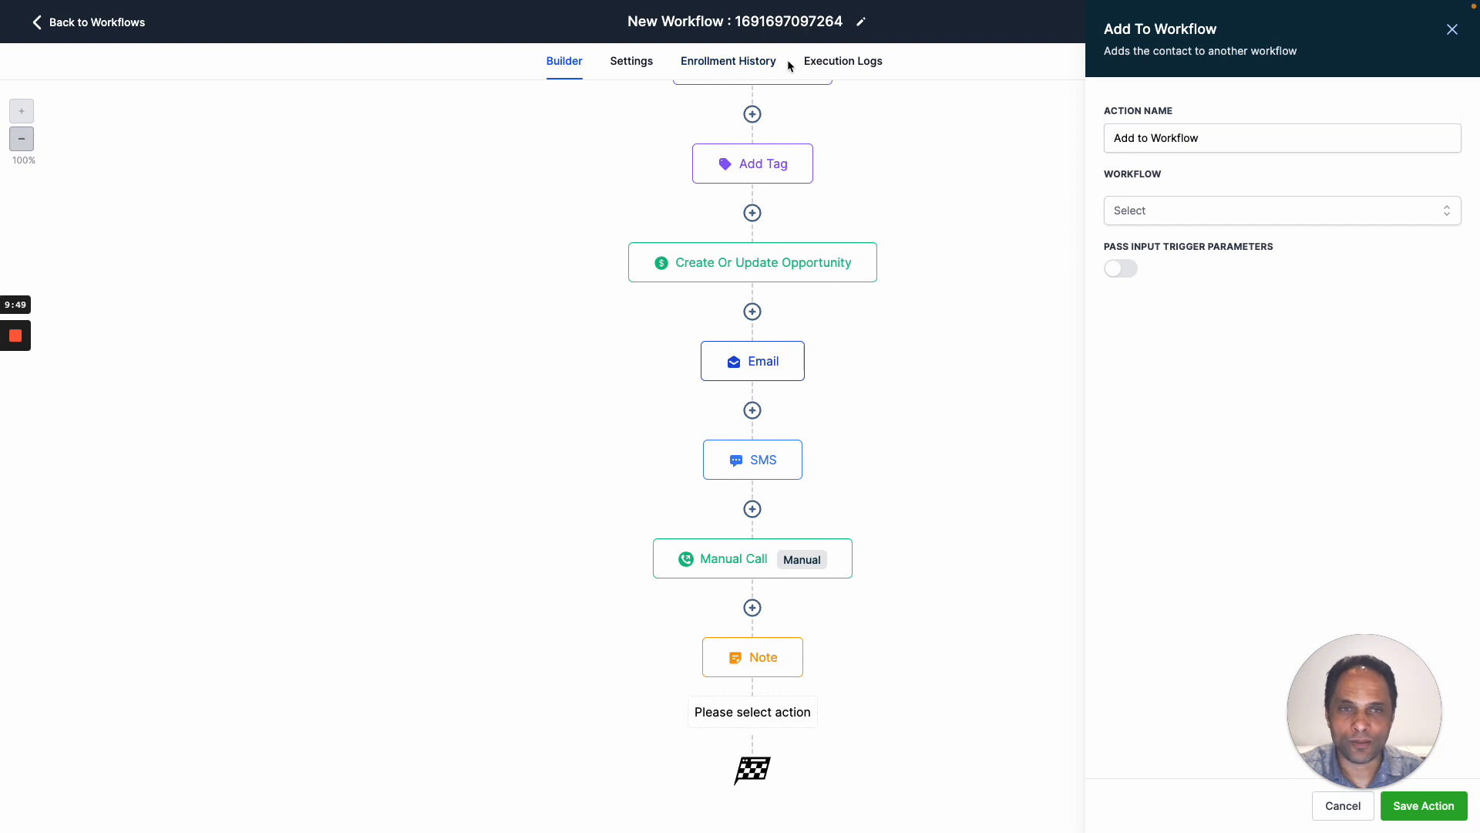
pyautogui.click(1170, 210)
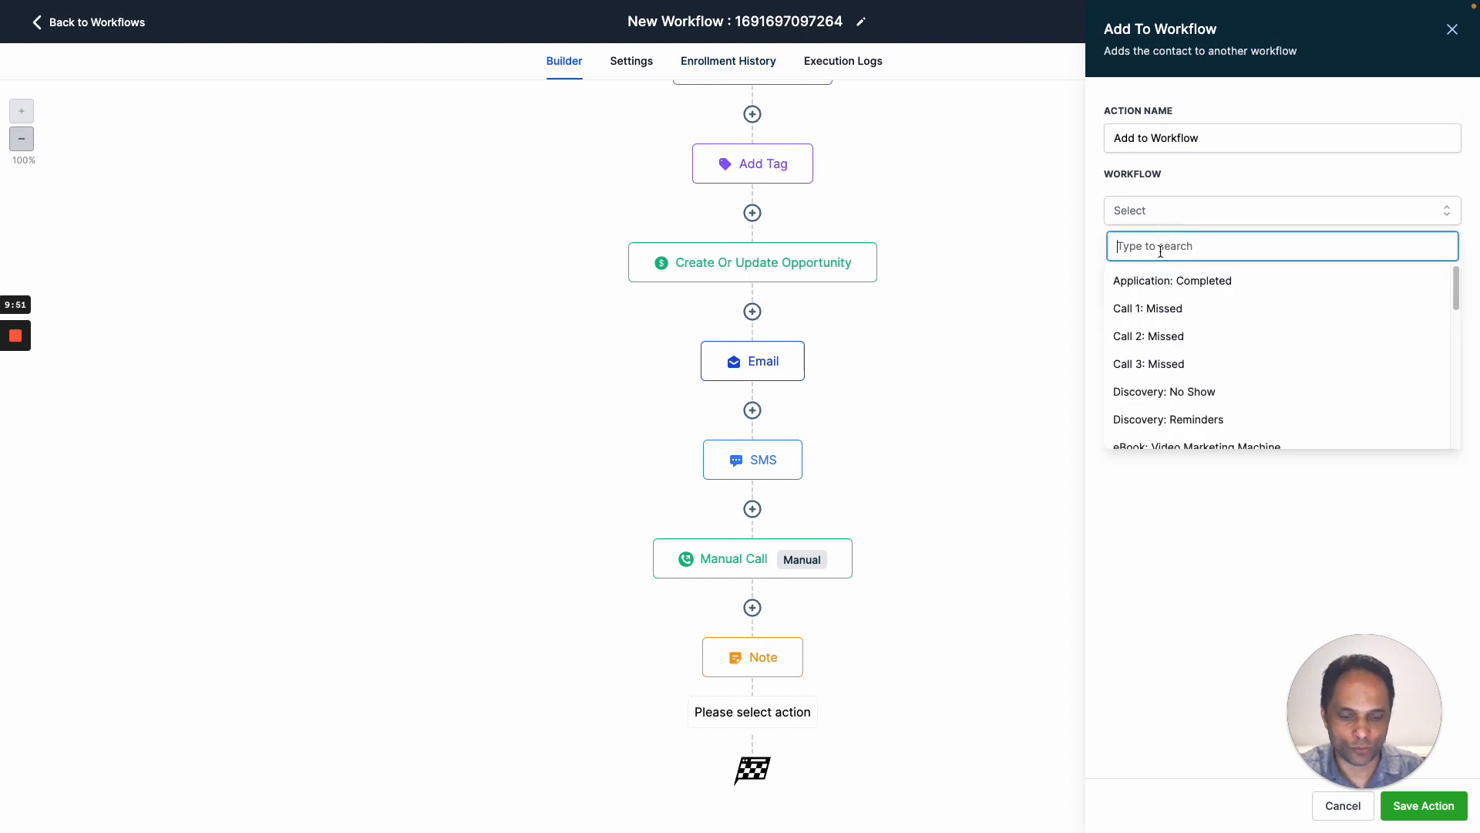
pyautogui.write('new')
pyautogui.click(1164, 283)
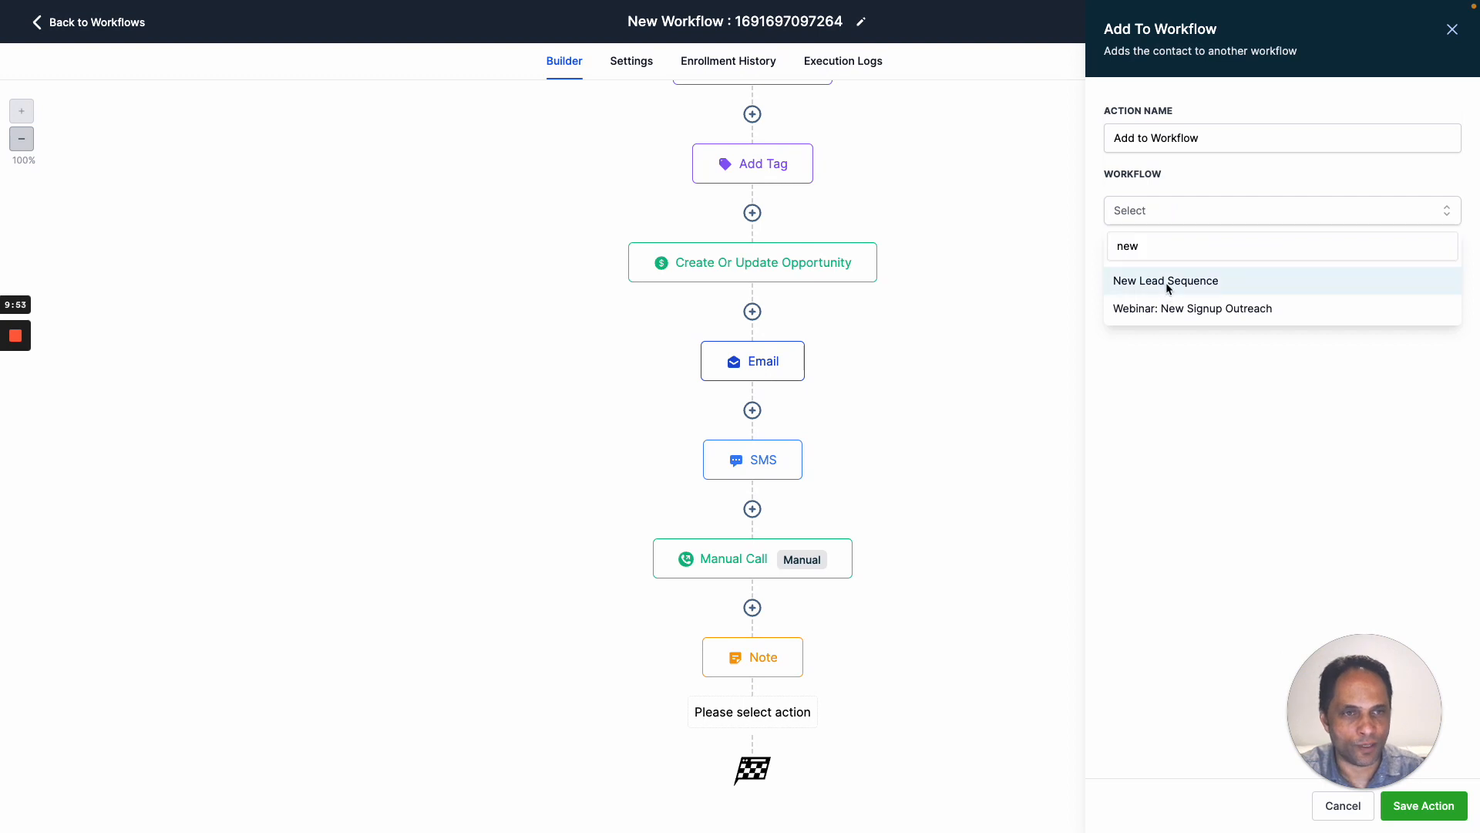
pyautogui.click(1447, 810)
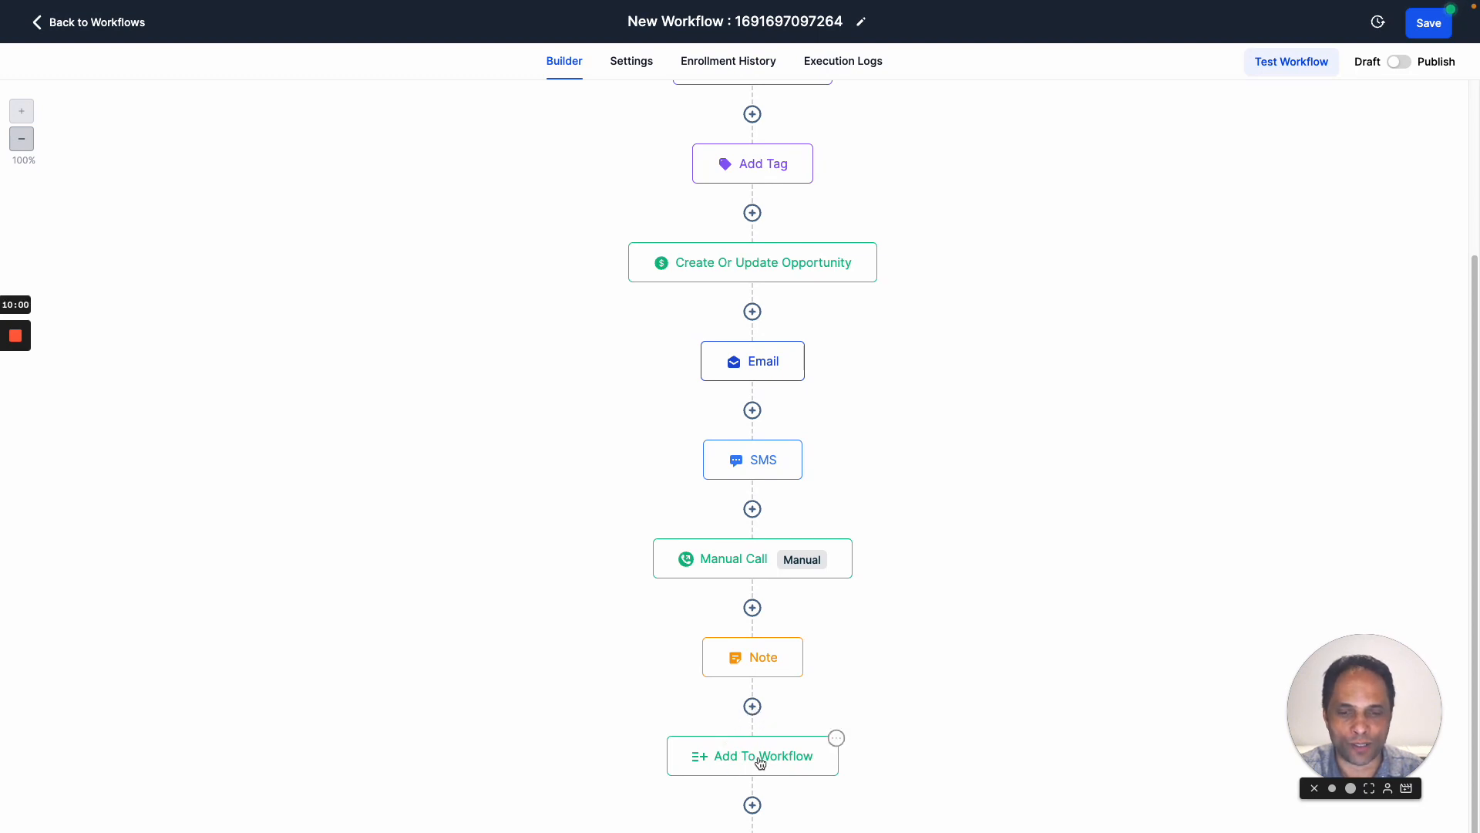
# Insert a Send Internal Notification action between Note and Add To Workflow and set its notification type to SMS.
pyautogui.click(752, 707)
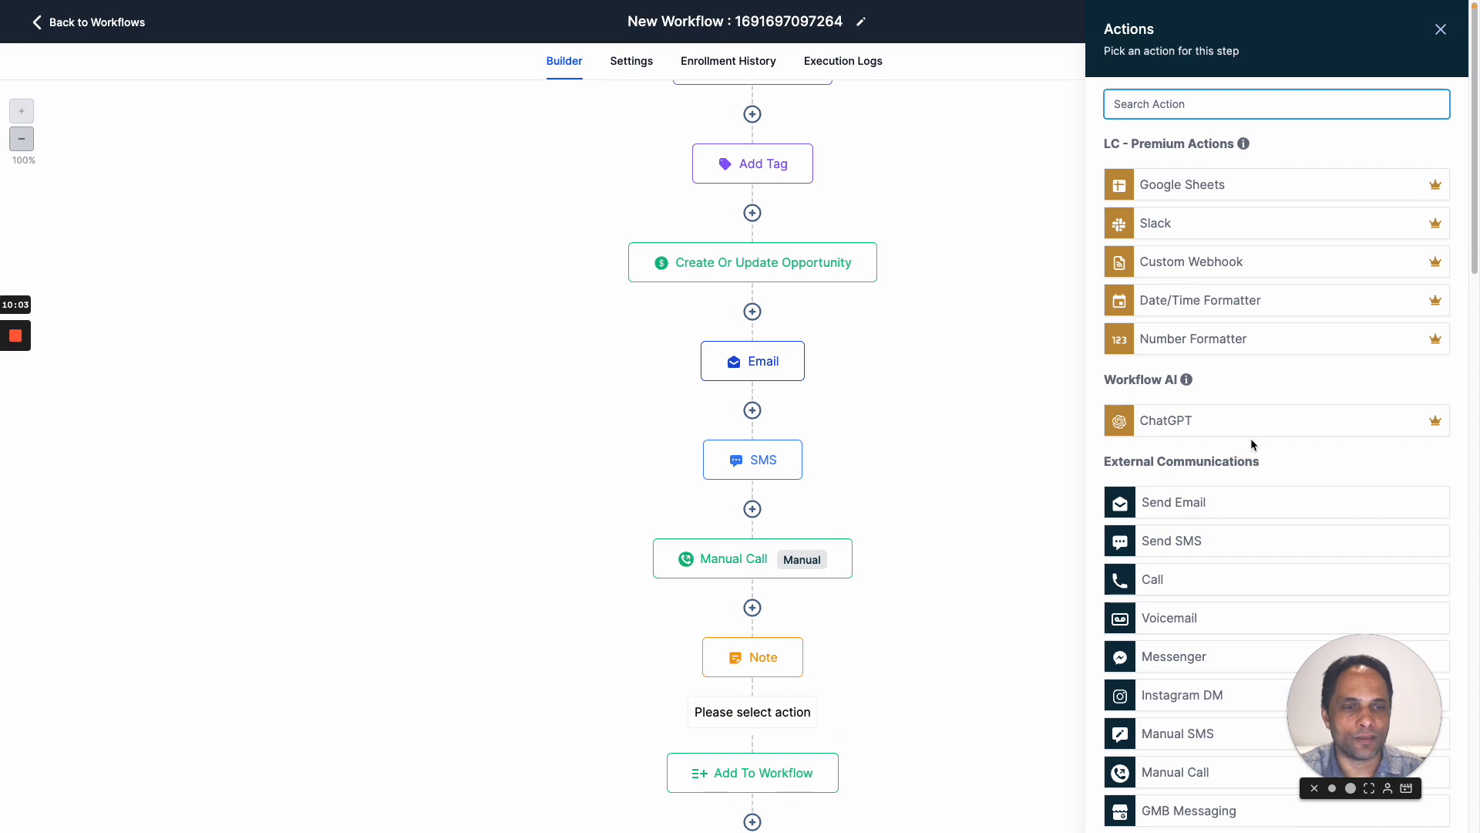
pyautogui.scroll(-15, 1250, 438)
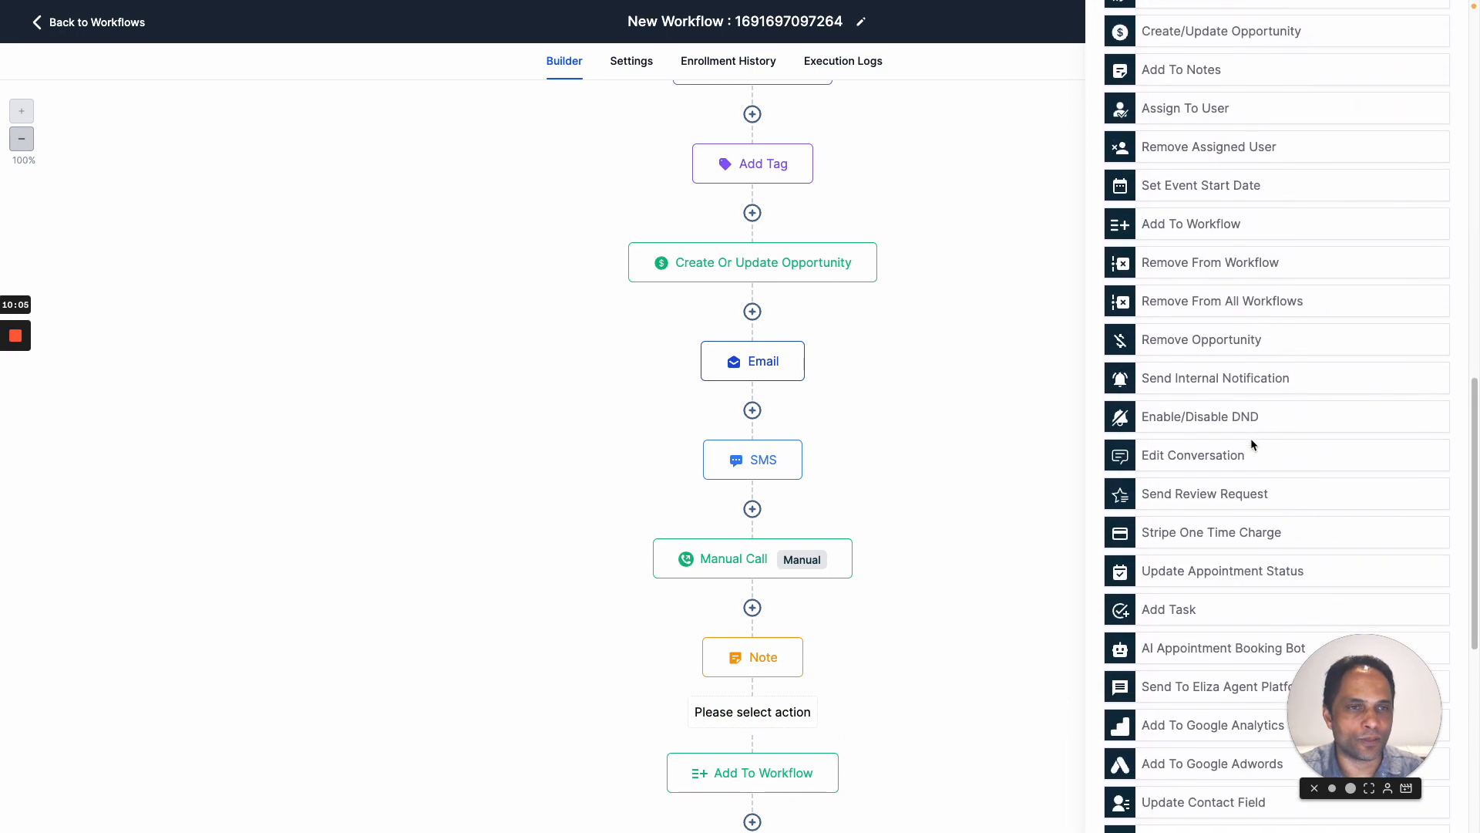
pyautogui.scroll(-1, 1252, 441)
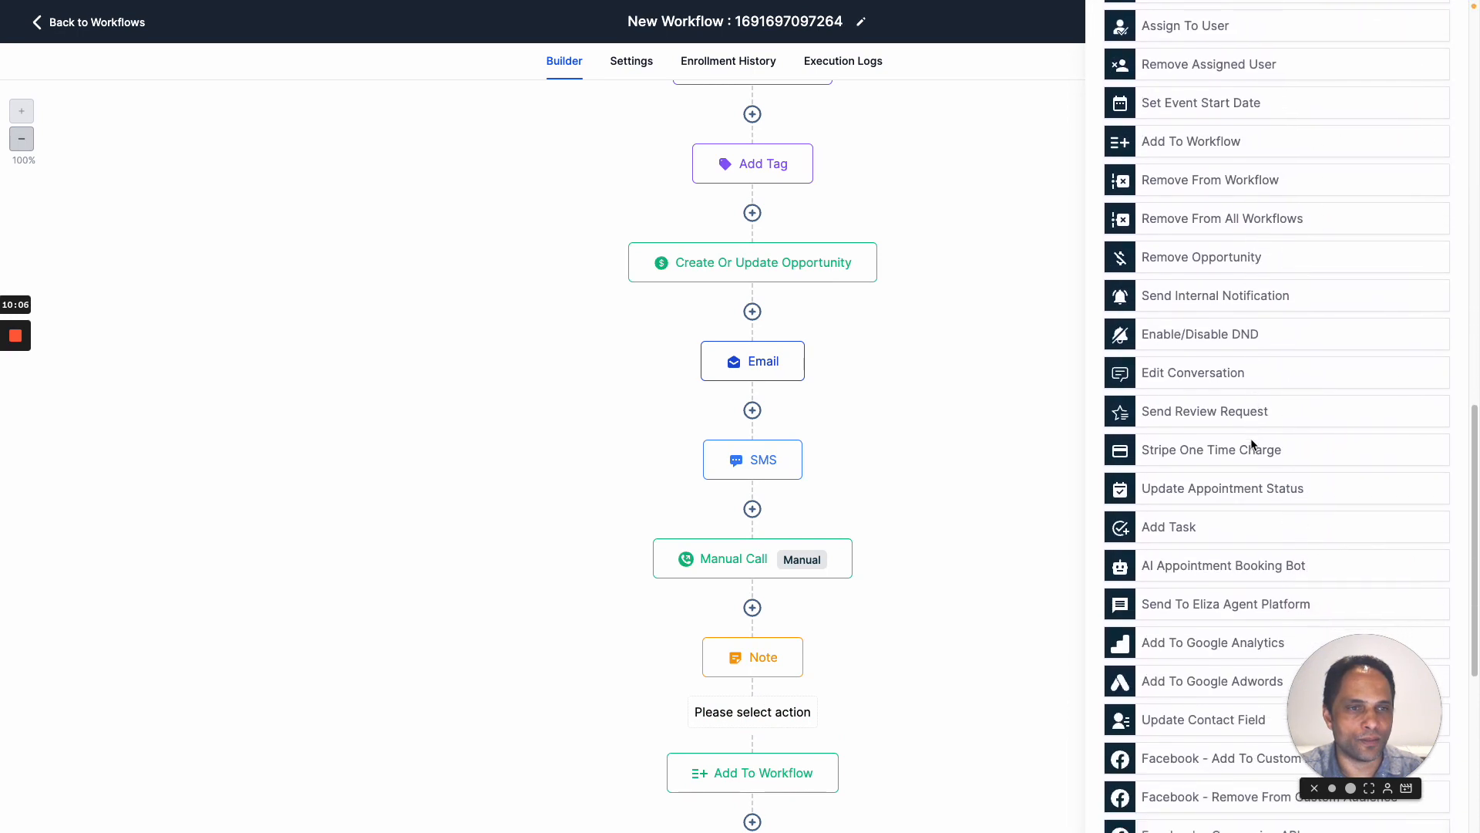
pyautogui.click(1218, 296)
pyautogui.click(1172, 204)
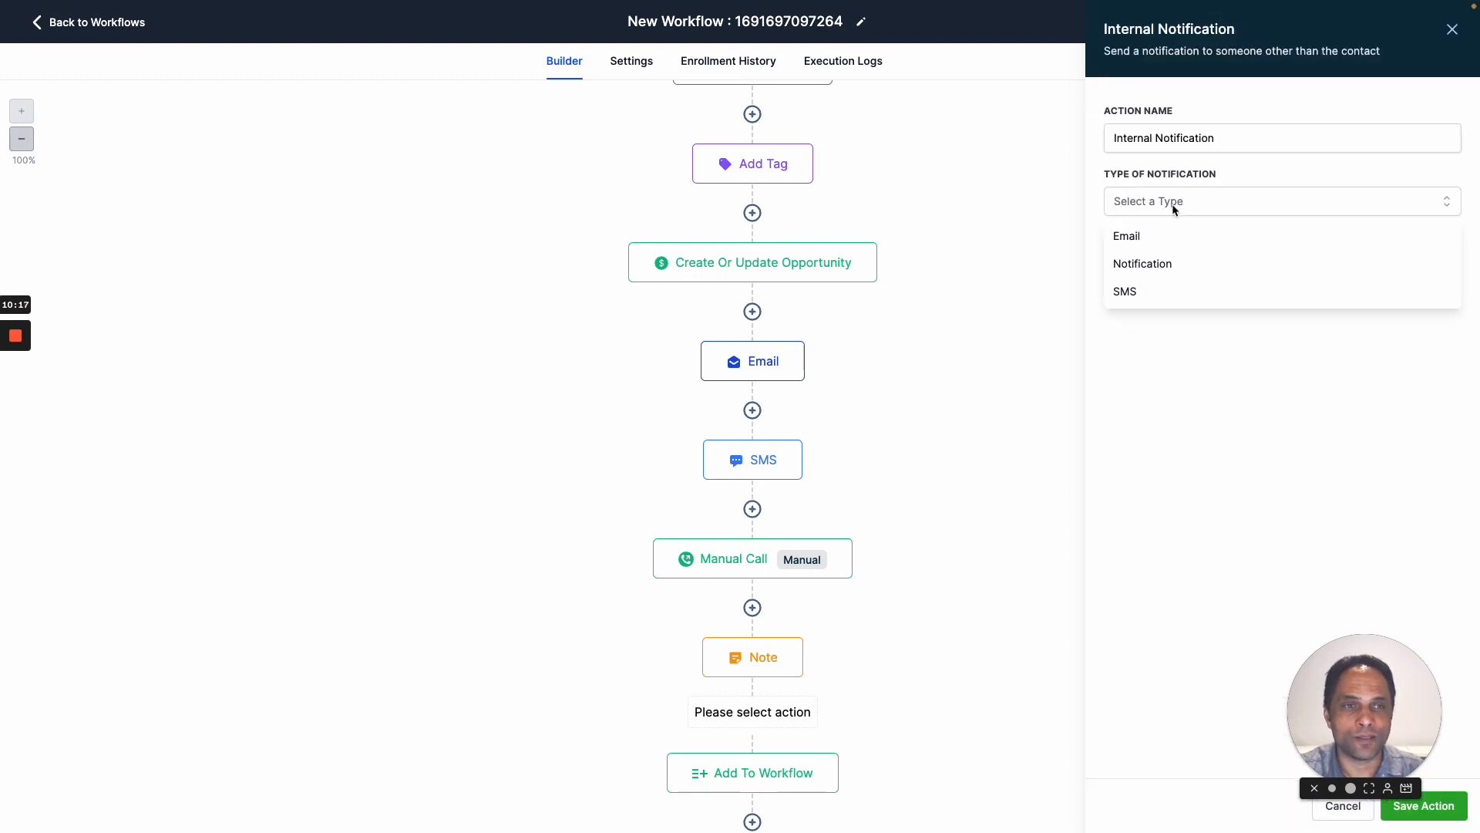
pyautogui.click(1158, 295)
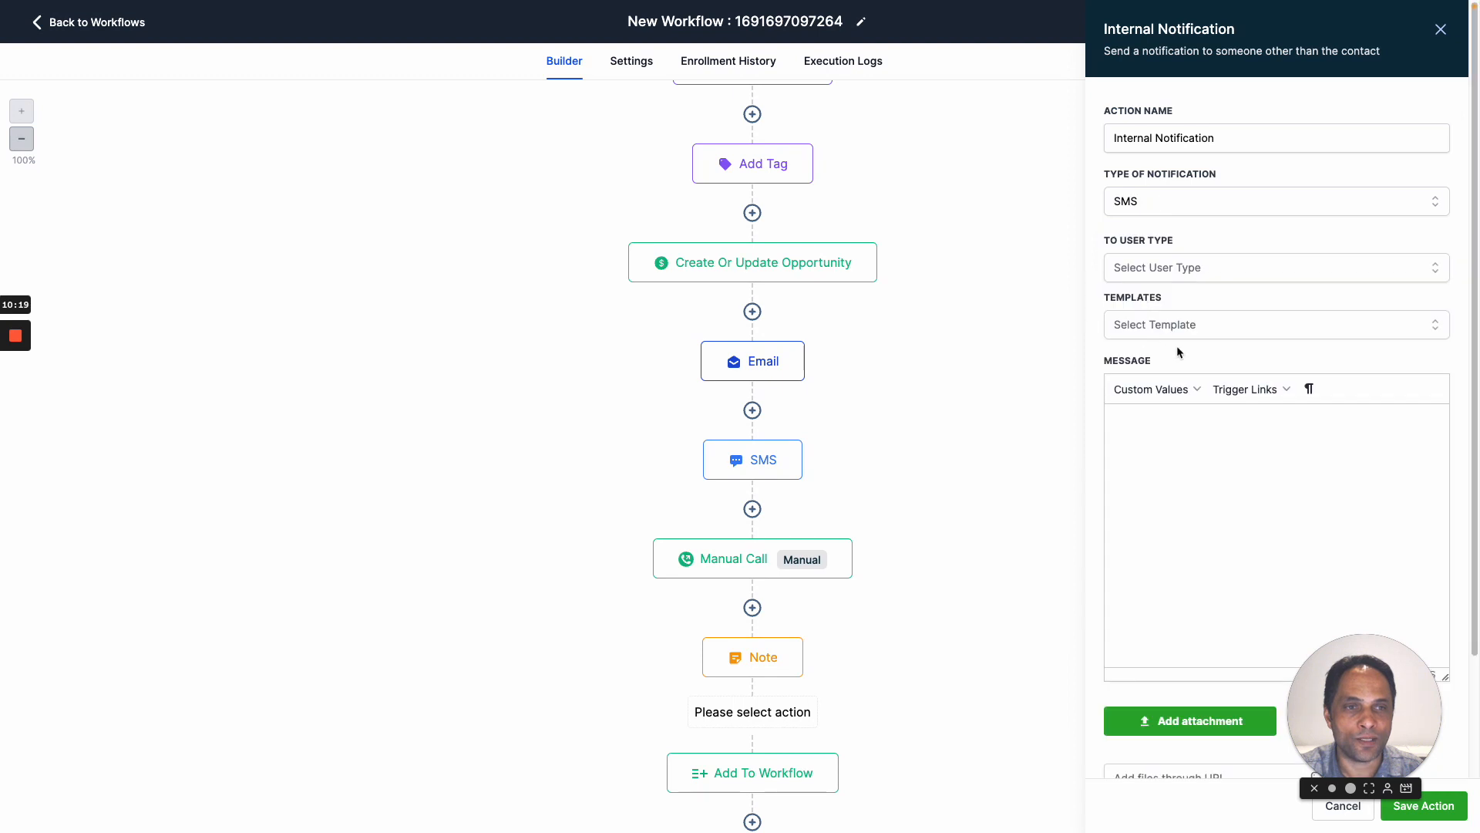
# Set the internal notification's recipient to Assigned User and write the message "Hey you just got a new ebook download. Call them now on".
pyautogui.click(1187, 266)
pyautogui.click(1160, 330)
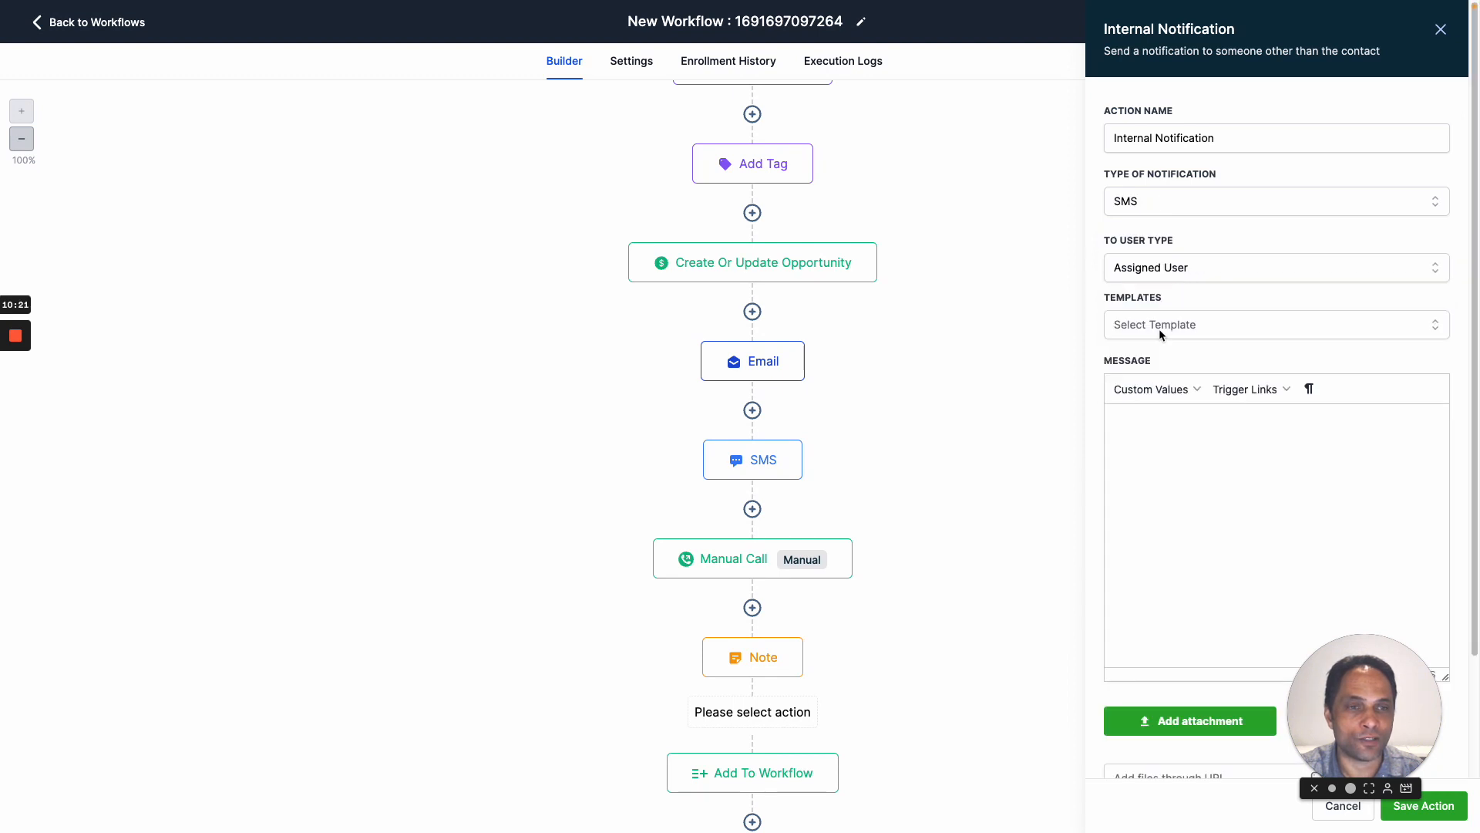
pyautogui.write('He')
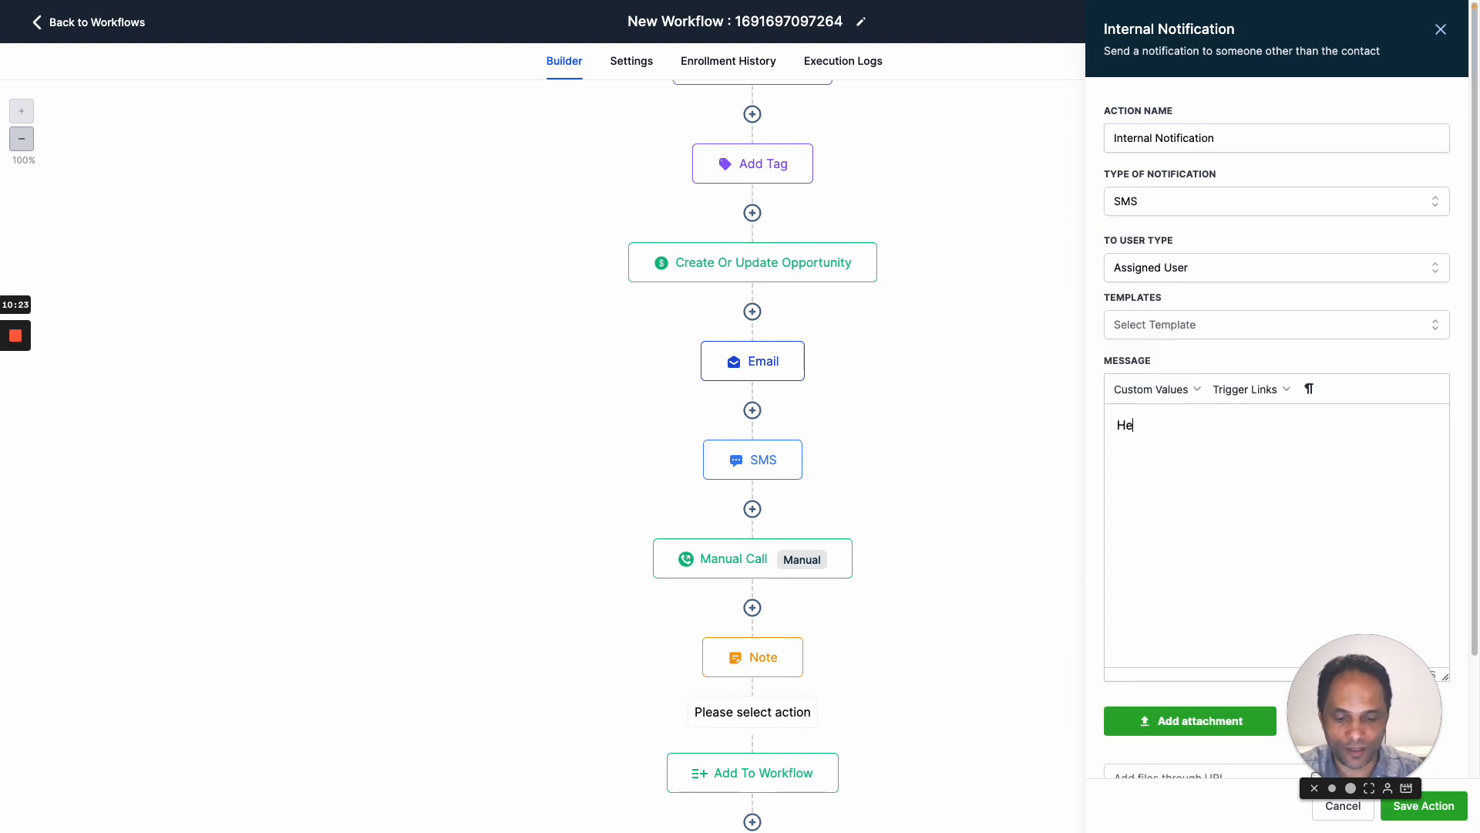
pyautogui.write('y you just got a new ebo')
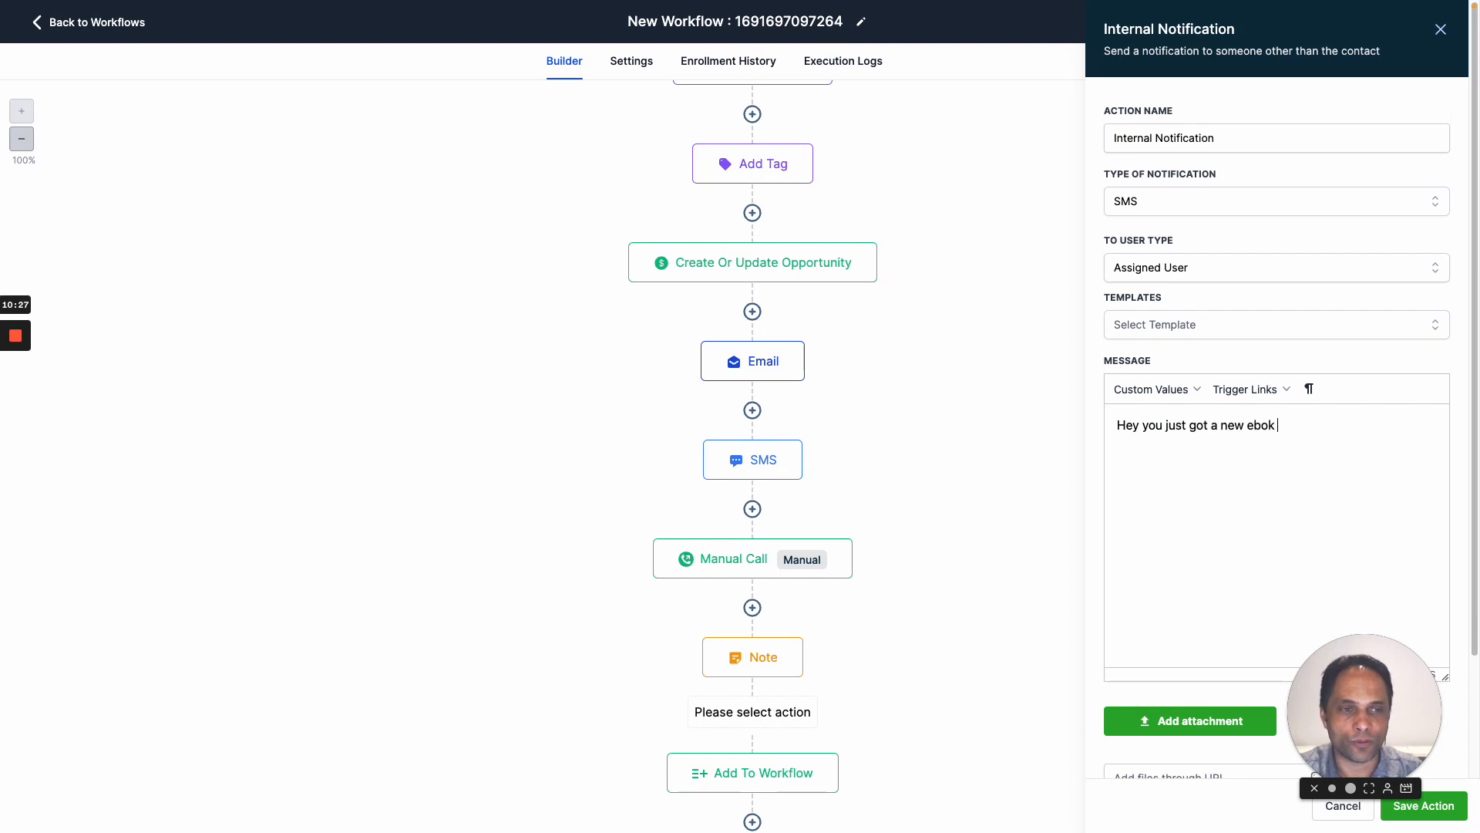
pyautogui.write('ok download. al')
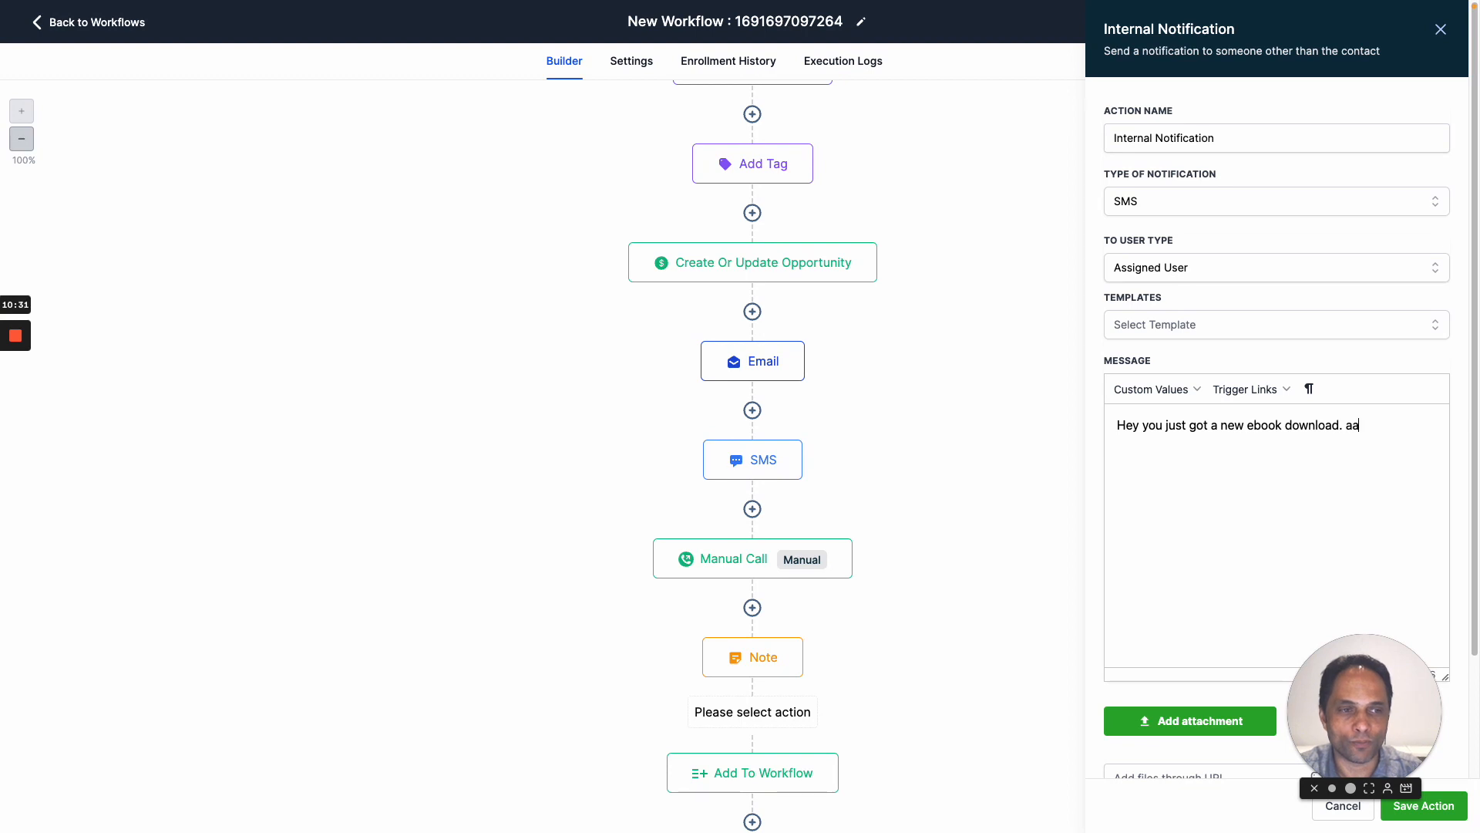
pyautogui.press('BackSpace')
pyautogui.press('BackSpace')
pyautogui.write('Call them now o')
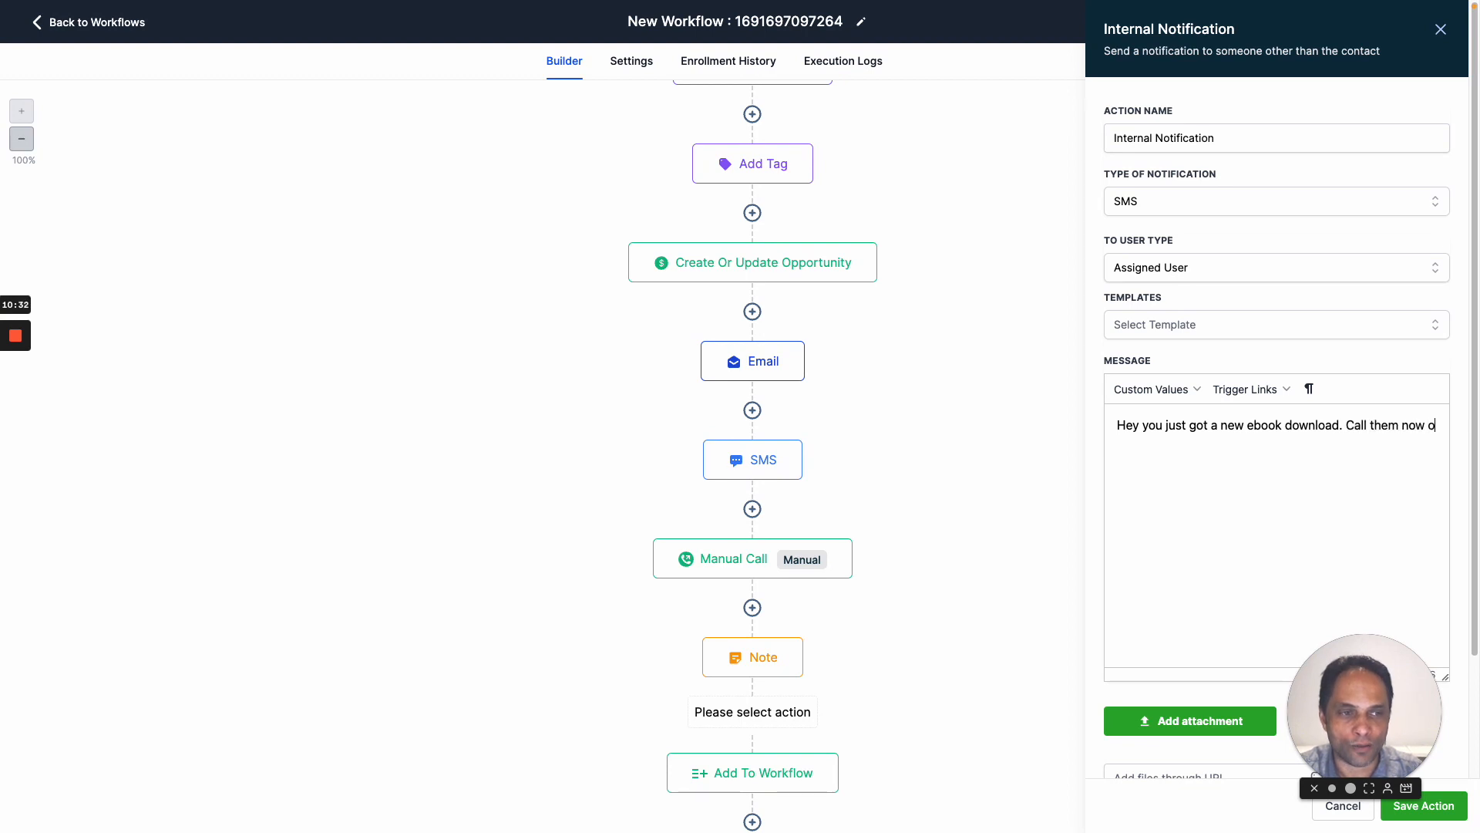
pyautogui.write('n')
# Add the contact's full name and phone custom values on separate lines below the notification message and save the action.
pyautogui.click(1189, 387)
pyautogui.moveTo(1185, 447)
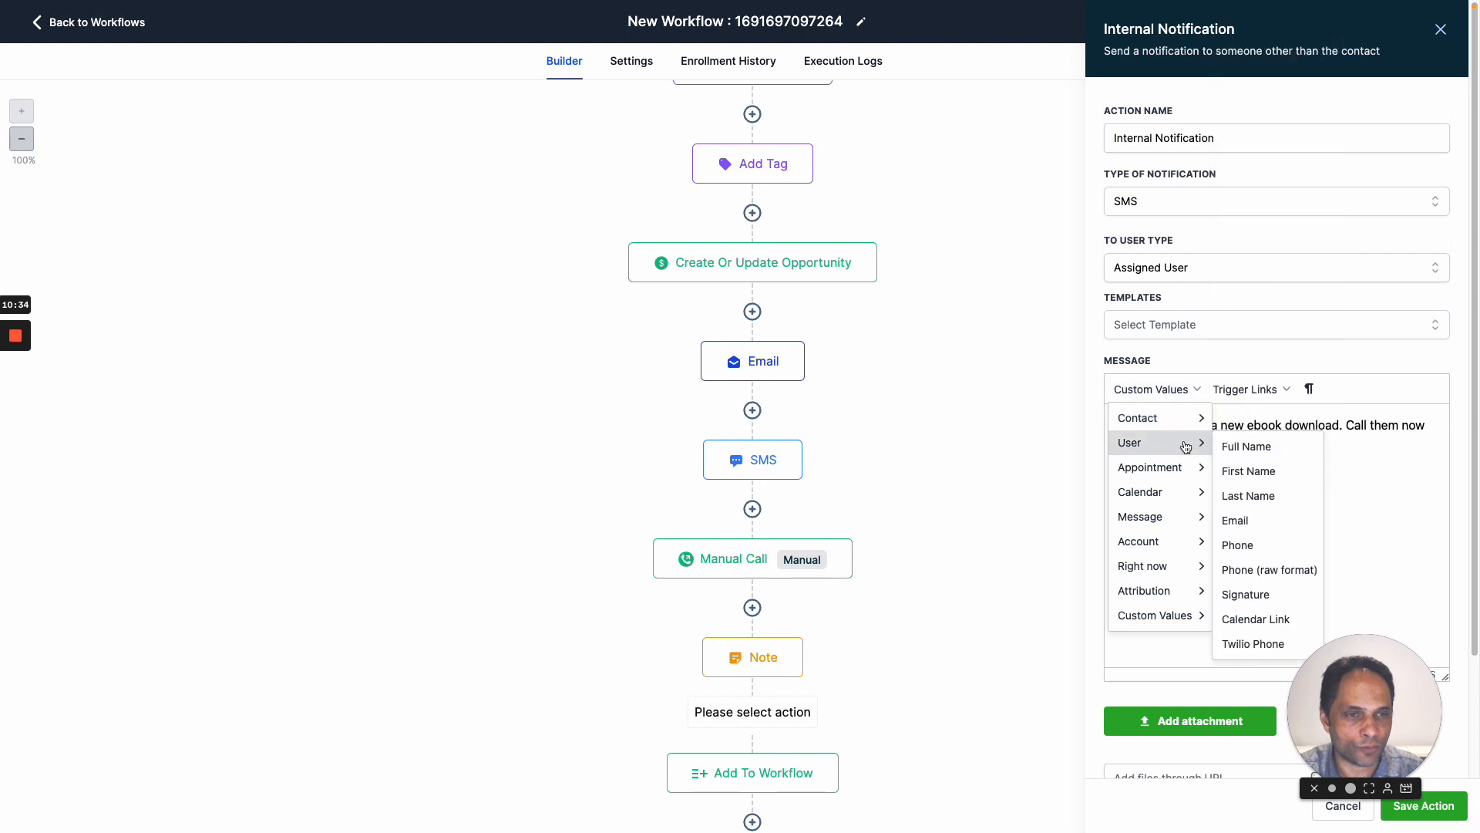
pyautogui.moveTo(1179, 421)
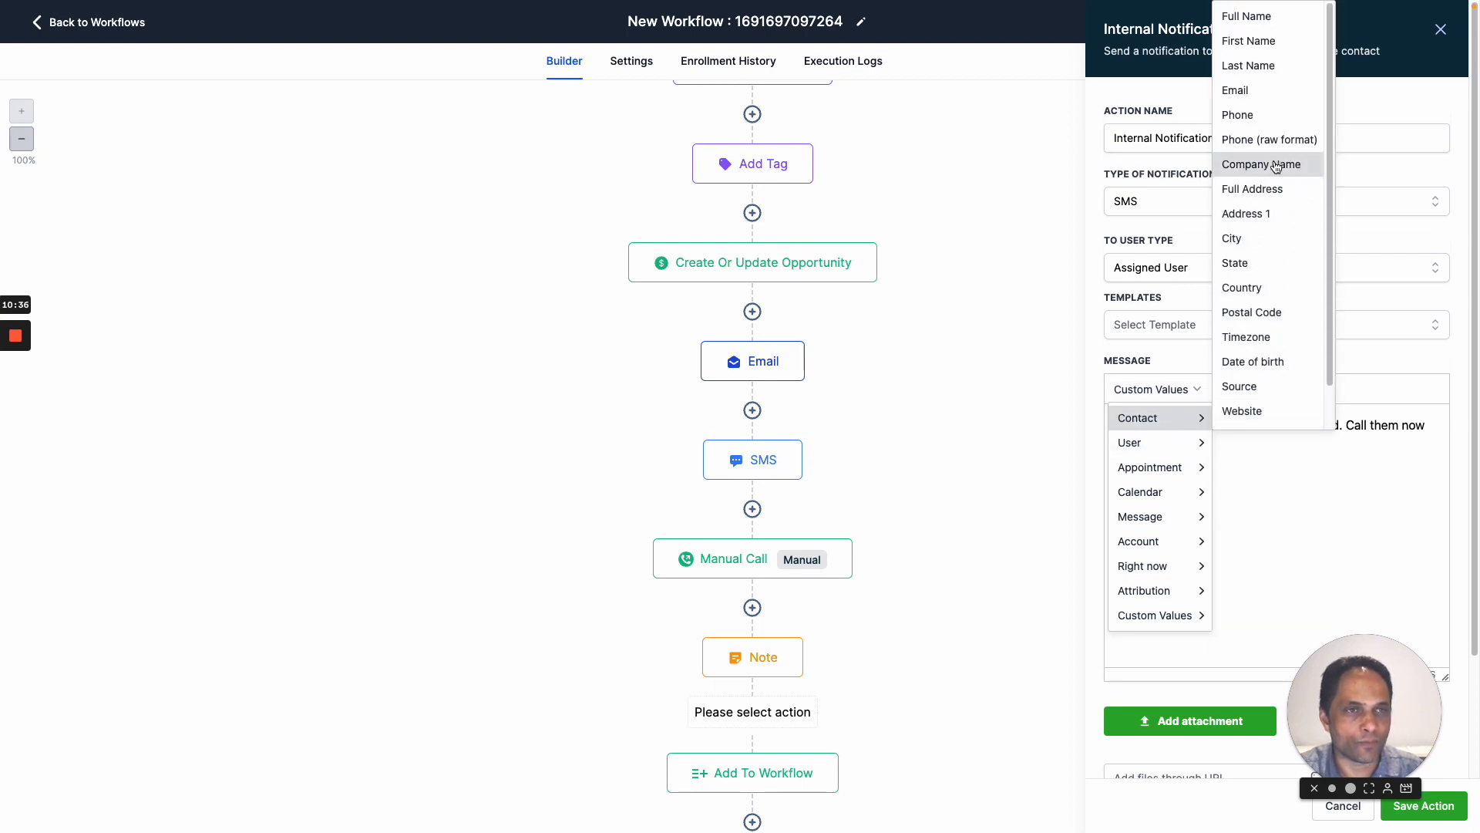
pyautogui.click(1272, 16)
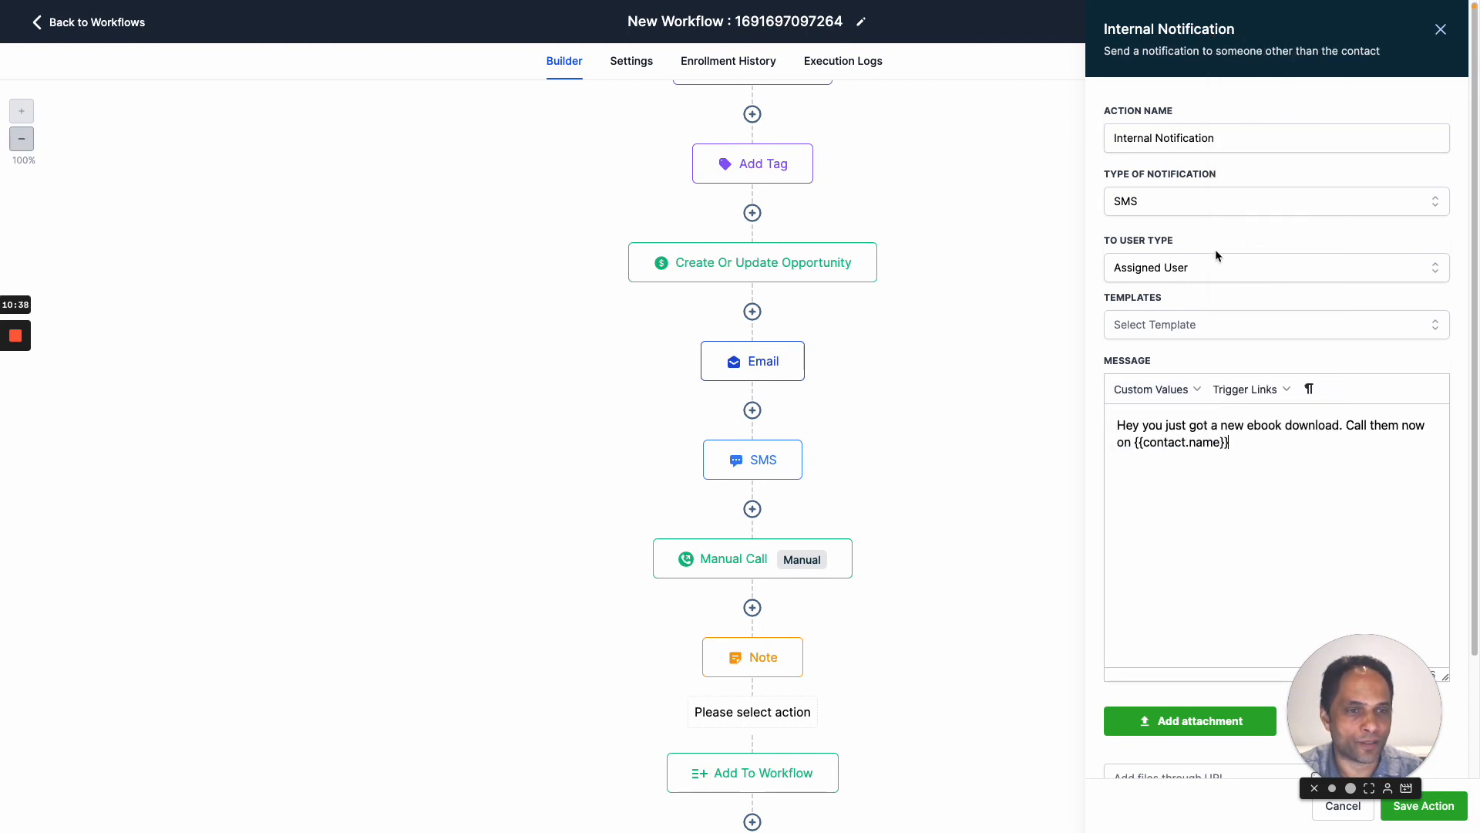
pyautogui.click(1134, 442)
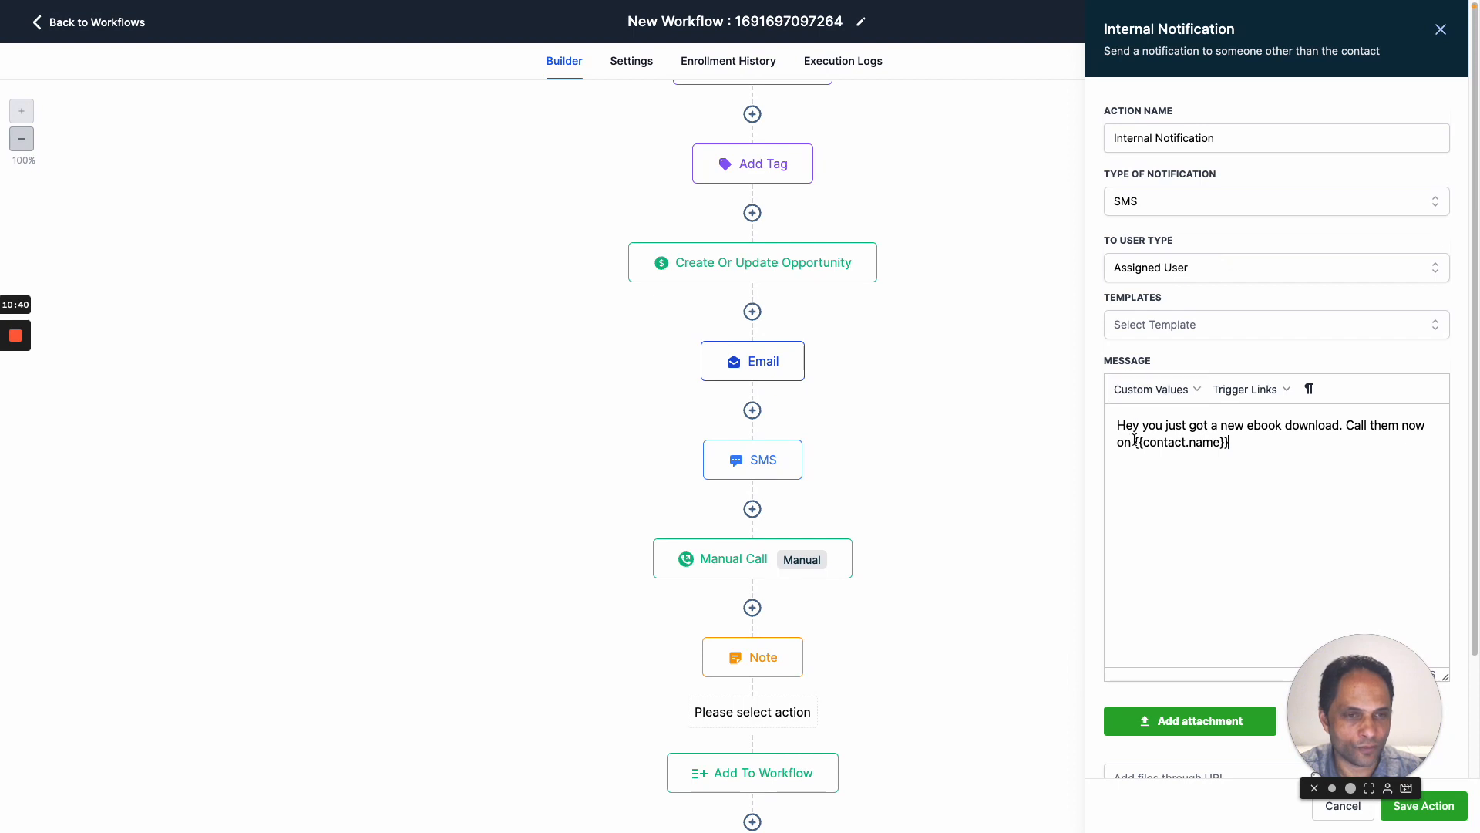
pyautogui.press('Return')
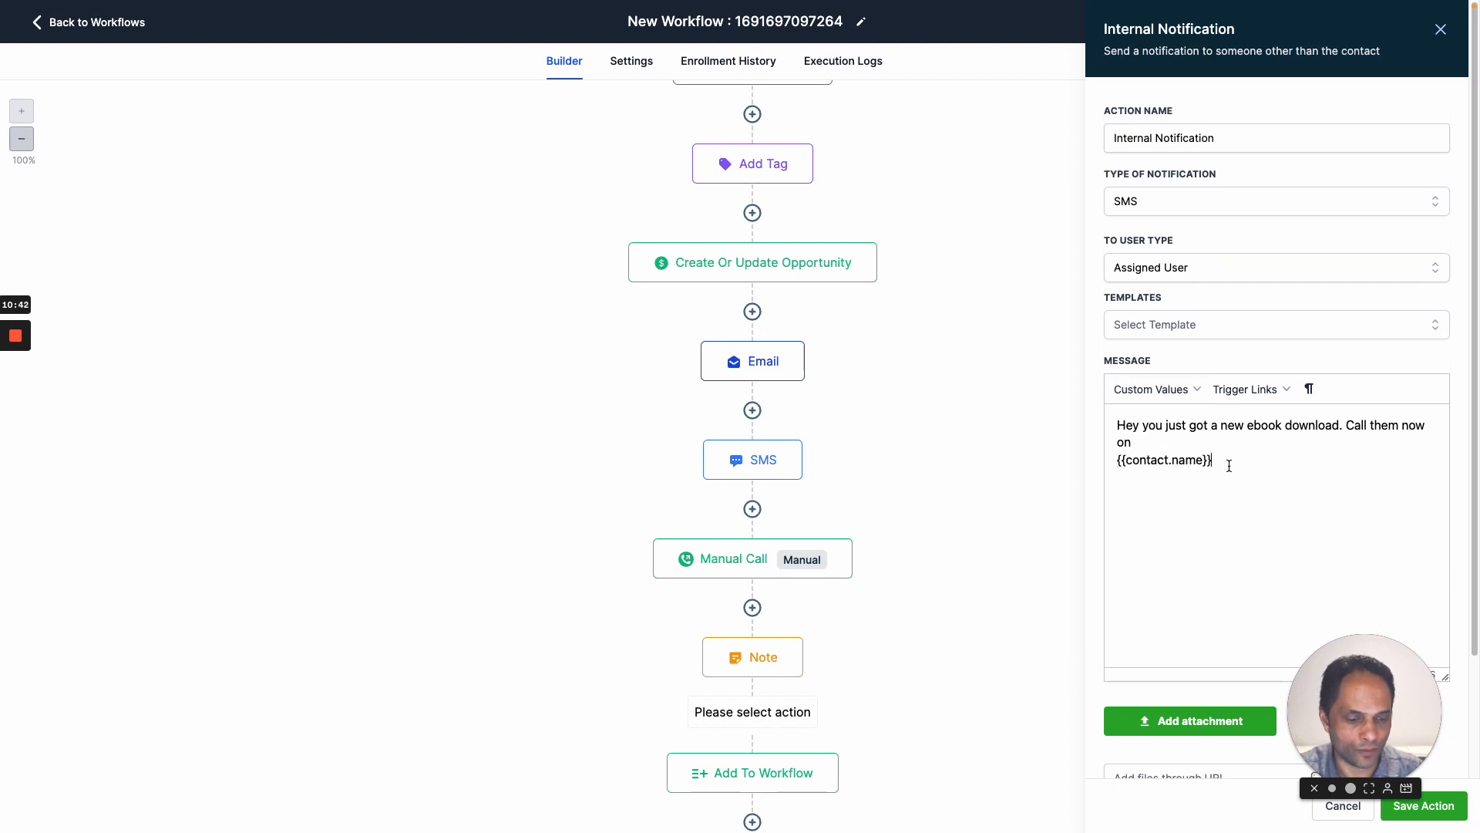
pyautogui.click(1173, 390)
pyautogui.moveTo(1187, 420)
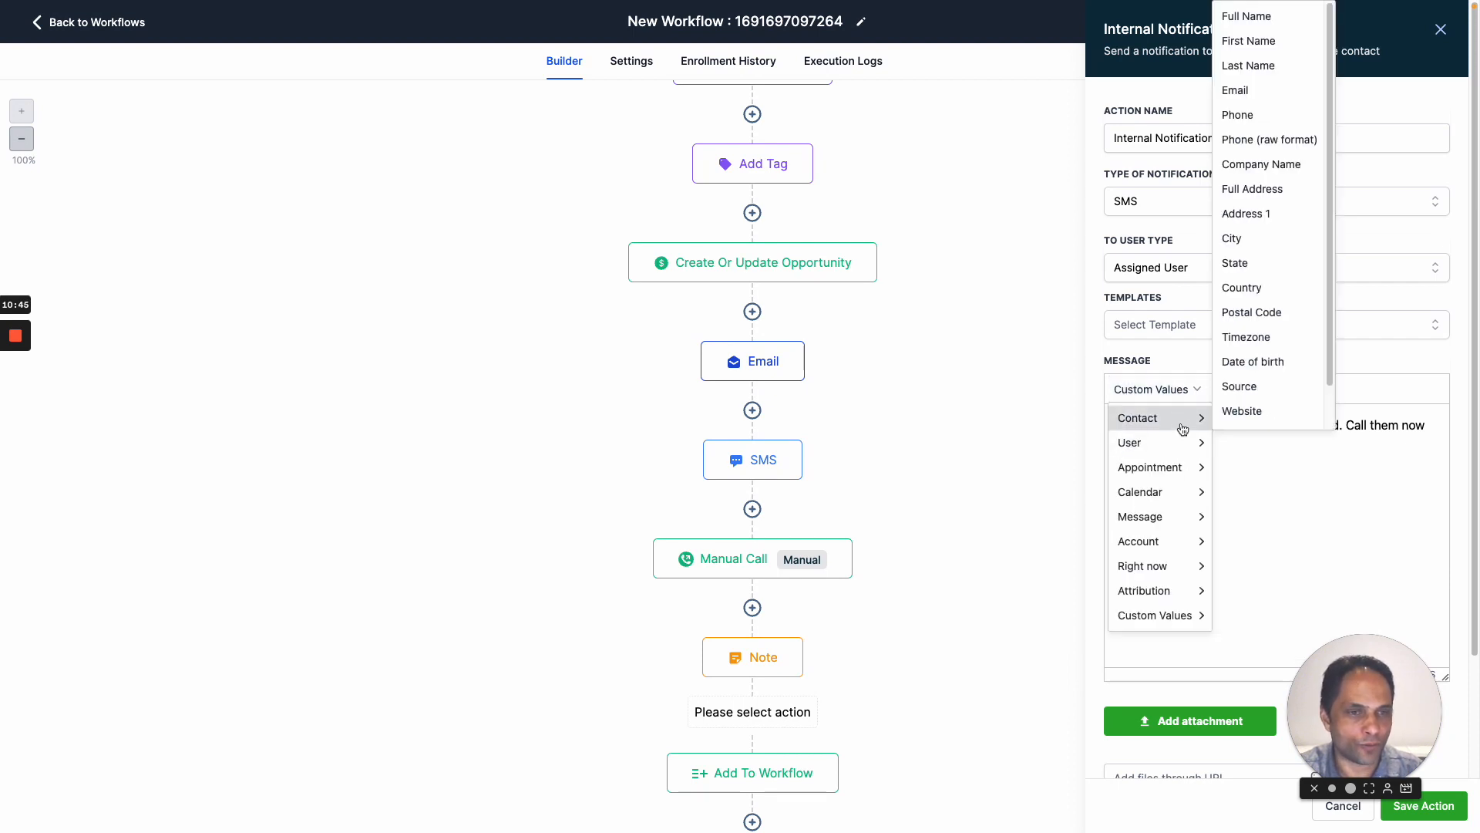
pyautogui.click(1253, 114)
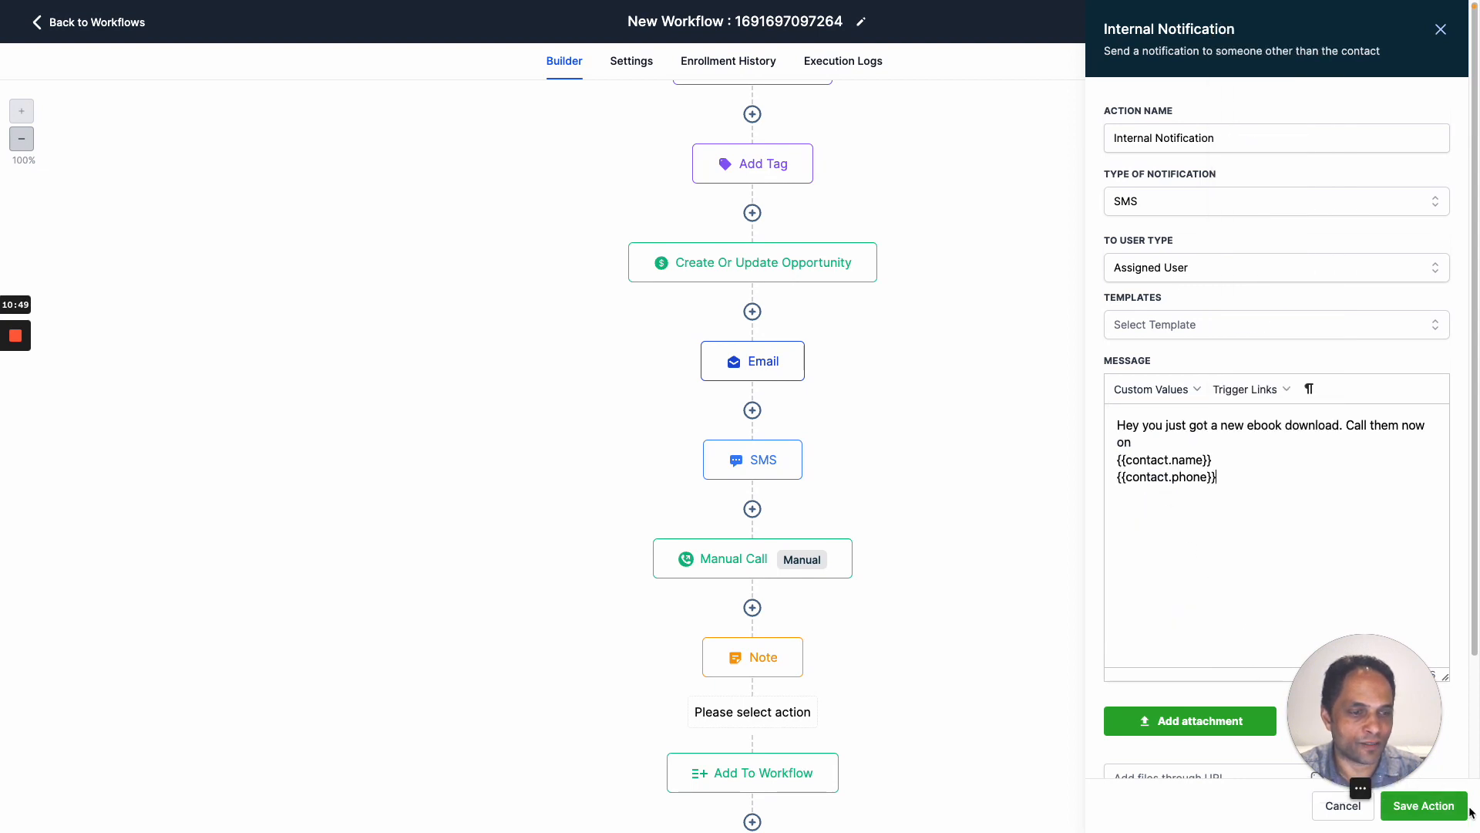
pyautogui.click(1422, 806)
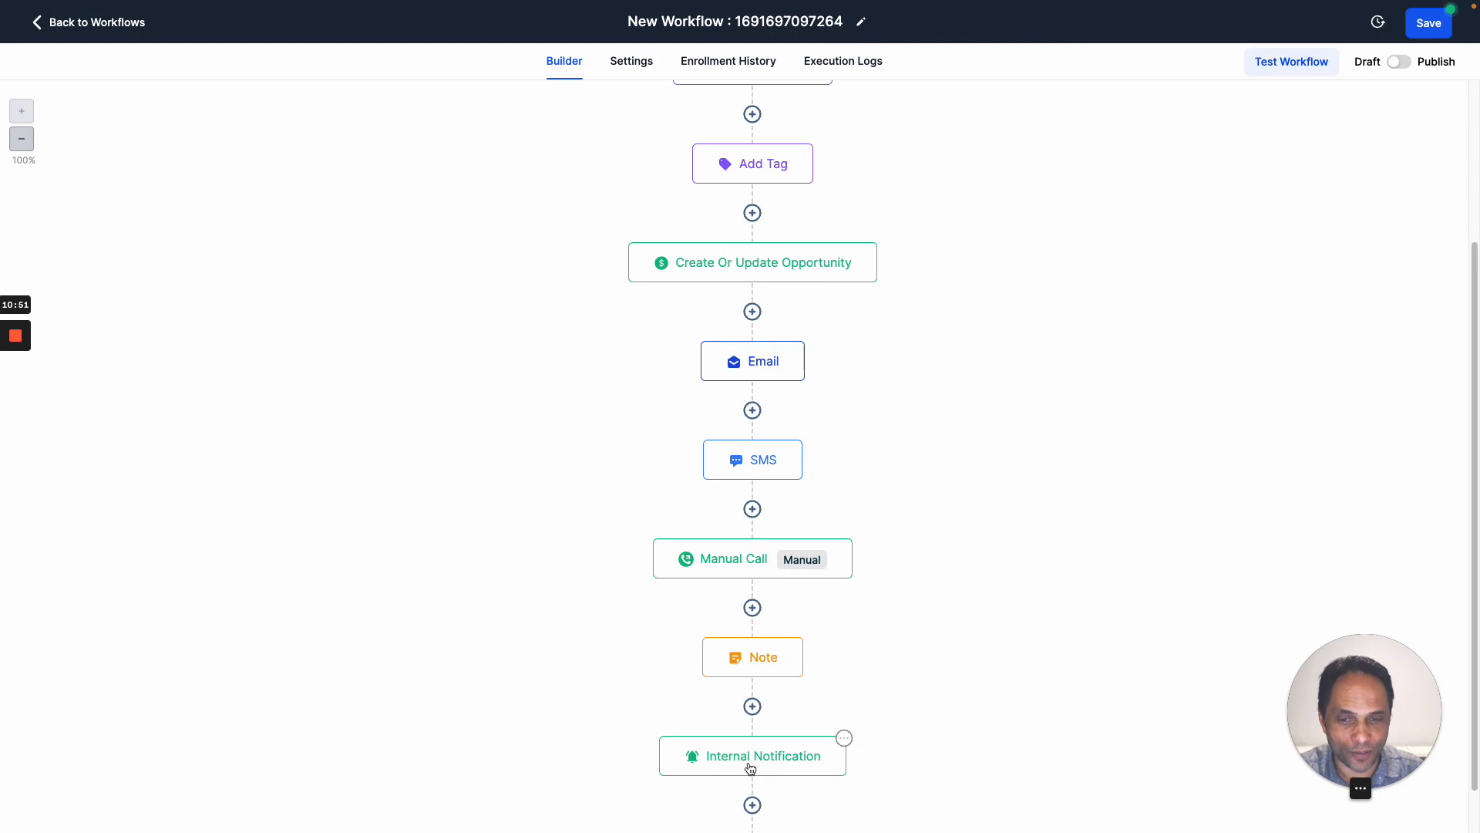
# Insert an Update Contact Field action between Internal Notification and Add To Workflow.
pyautogui.scroll(-2, 778, 667)
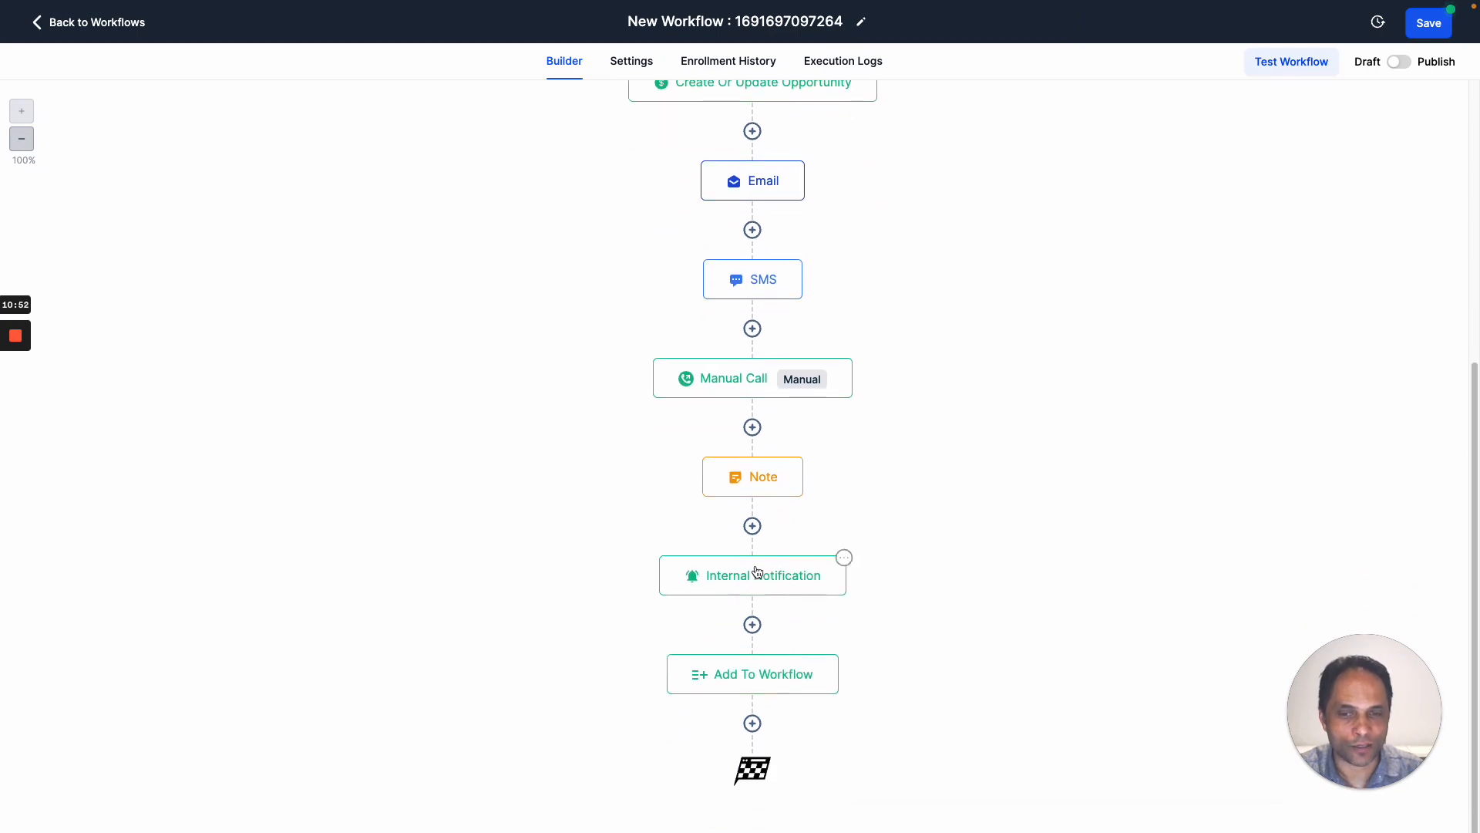
pyautogui.click(753, 624)
pyautogui.scroll(-16, 1264, 324)
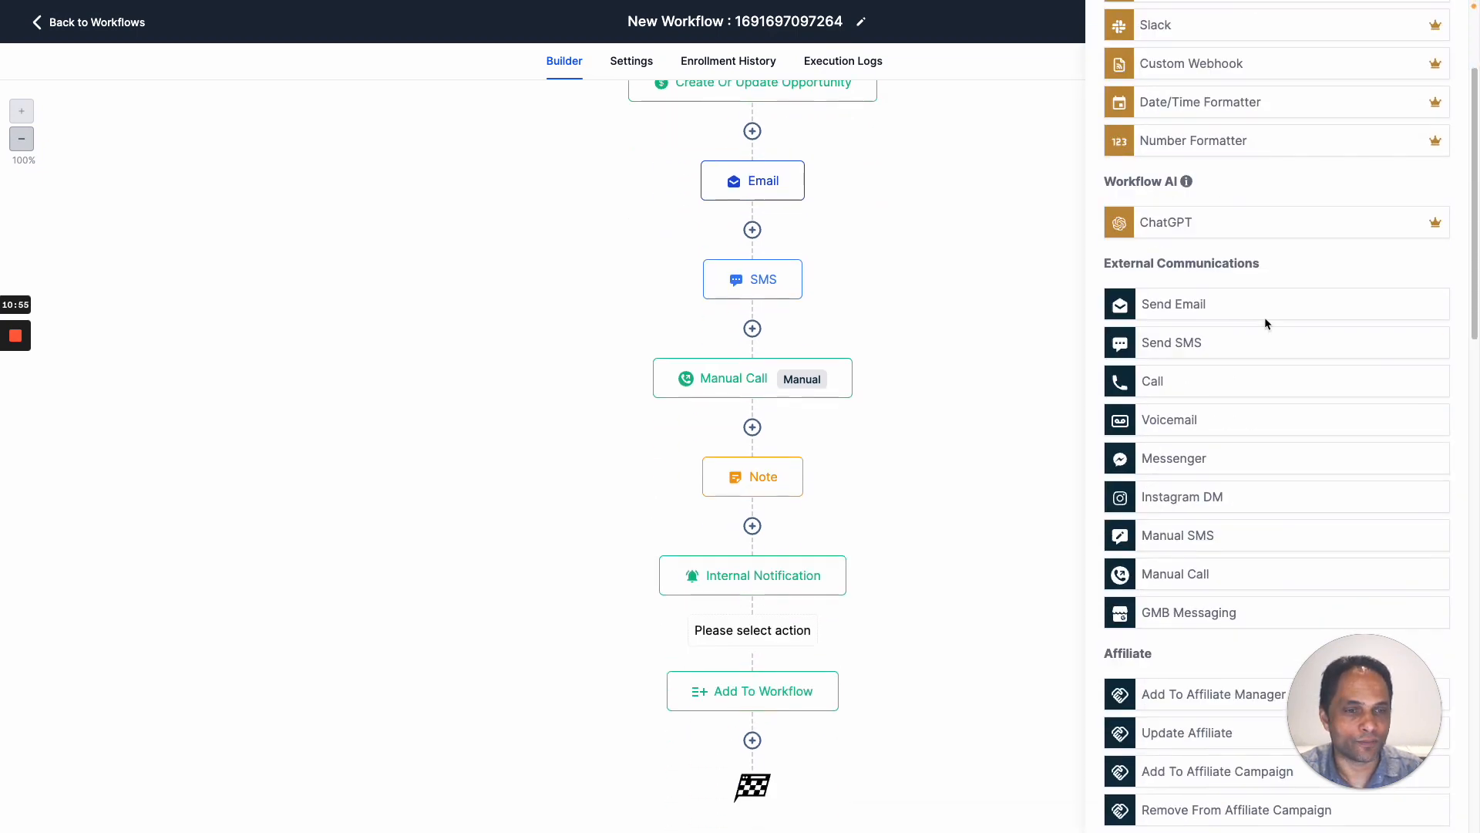
pyautogui.scroll(-1, 1264, 320)
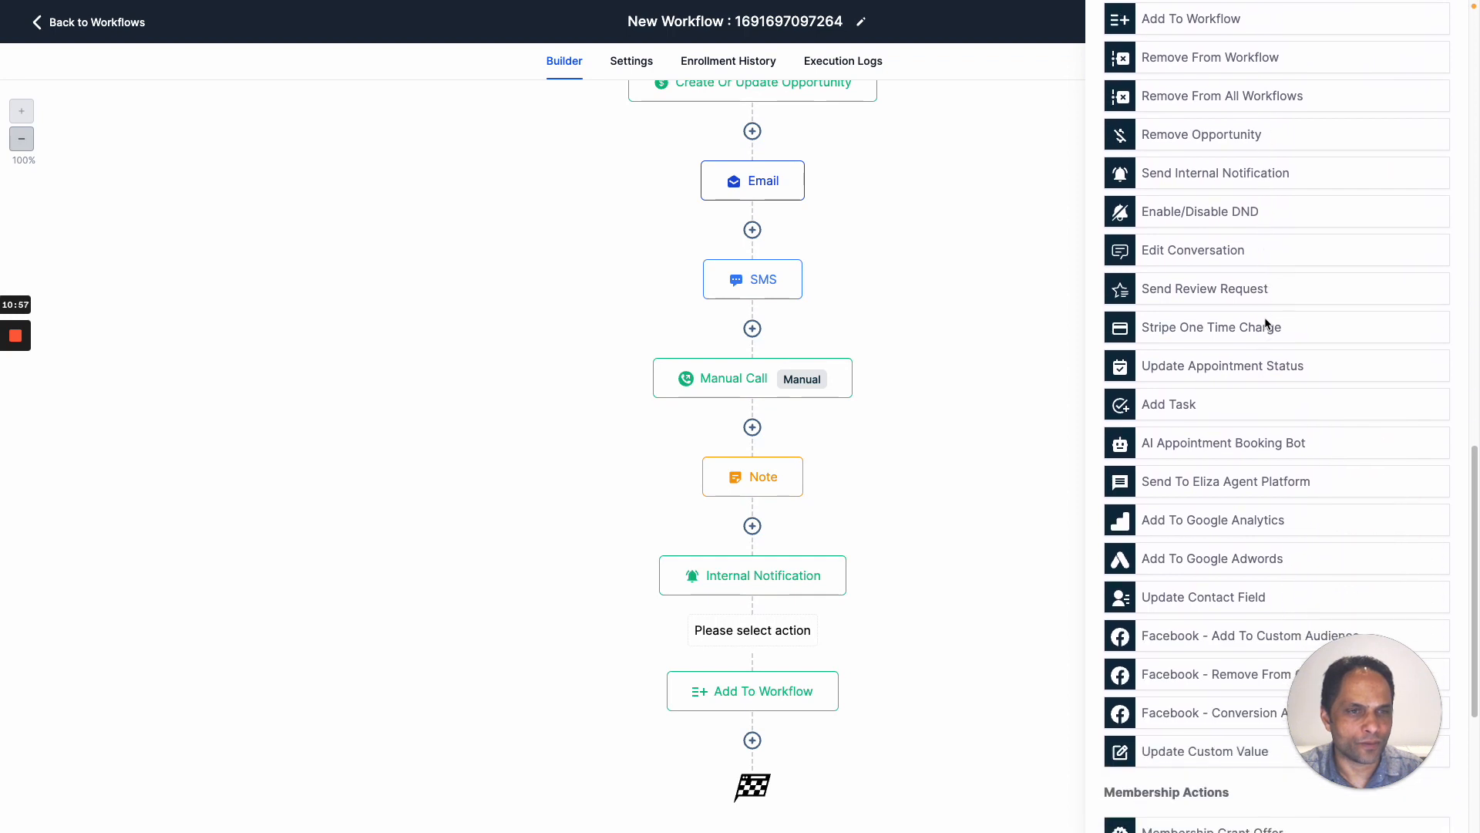
pyautogui.scroll(1, 1264, 321)
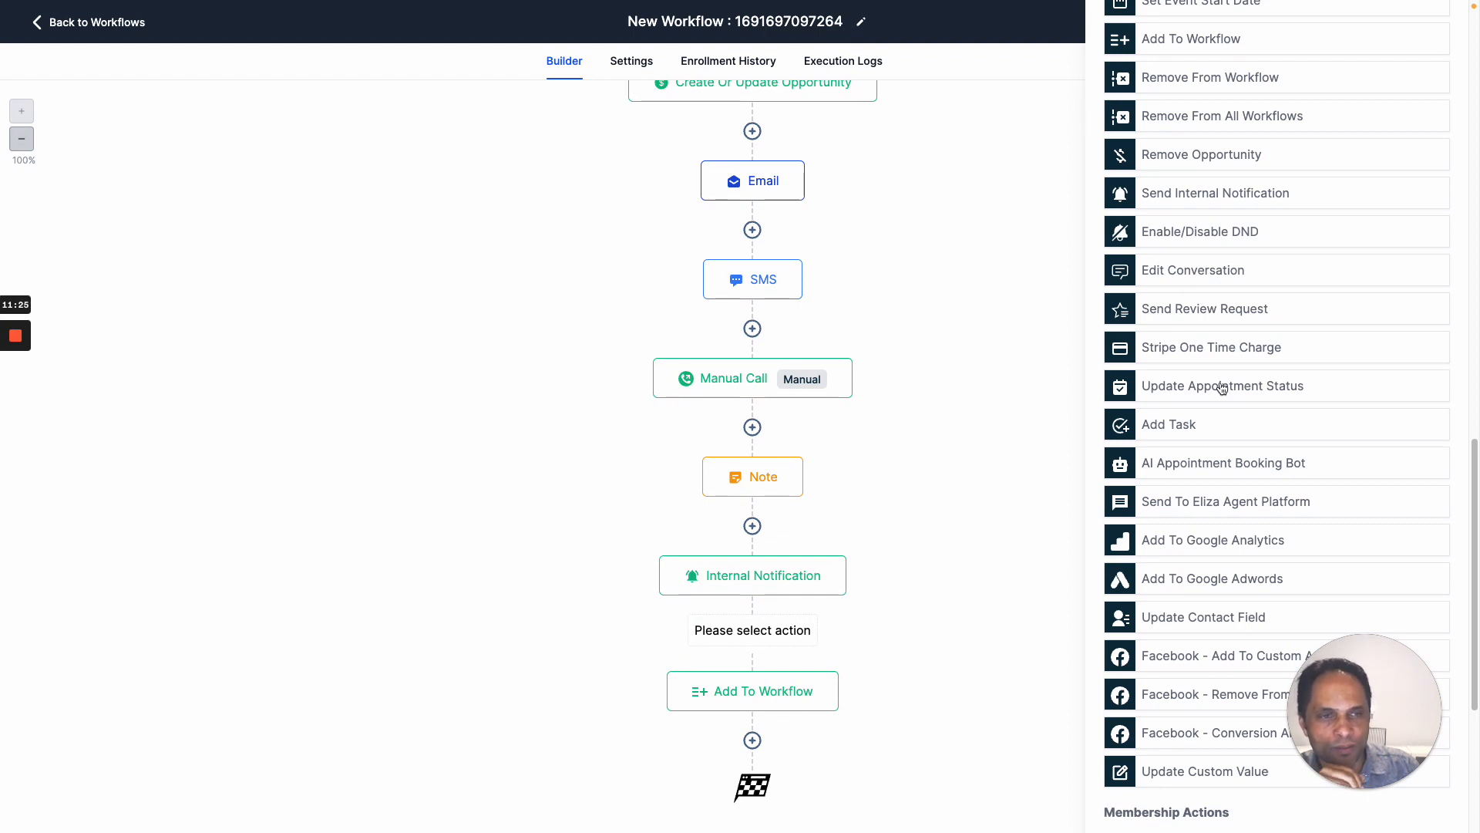
pyautogui.scroll(-2, 1221, 388)
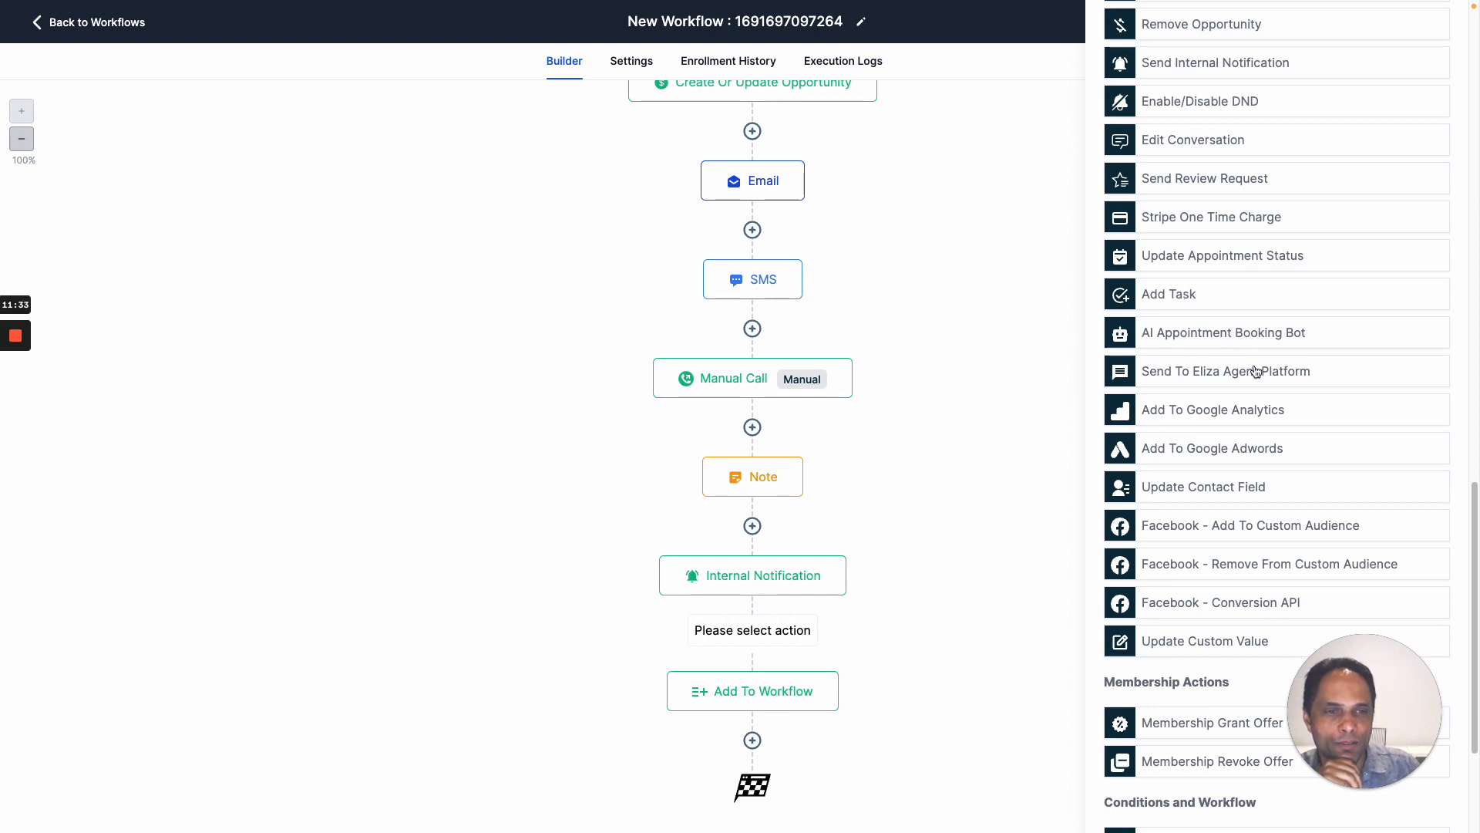
pyautogui.scroll(-3, 1255, 373)
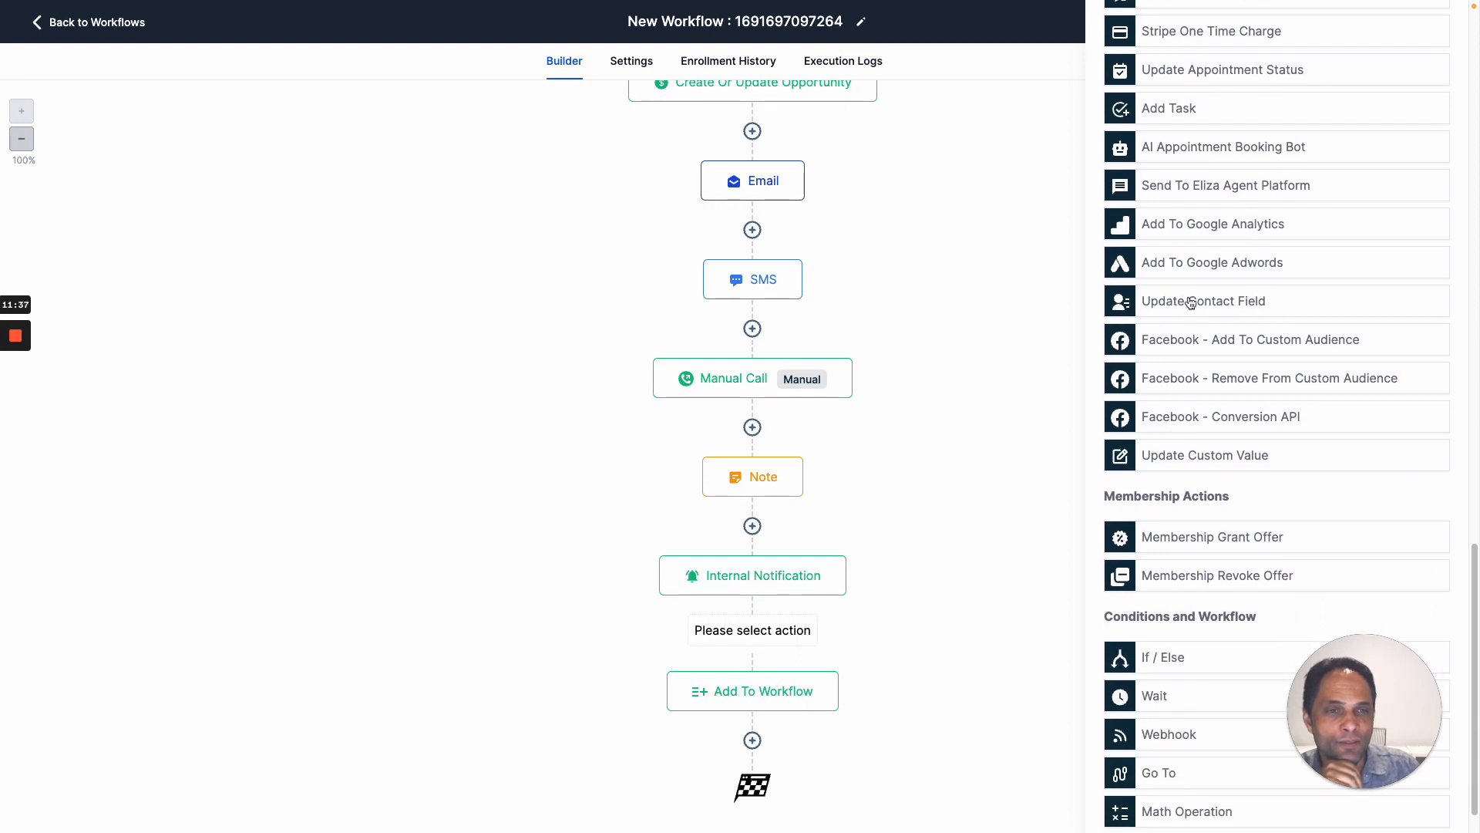
pyautogui.click(1191, 302)
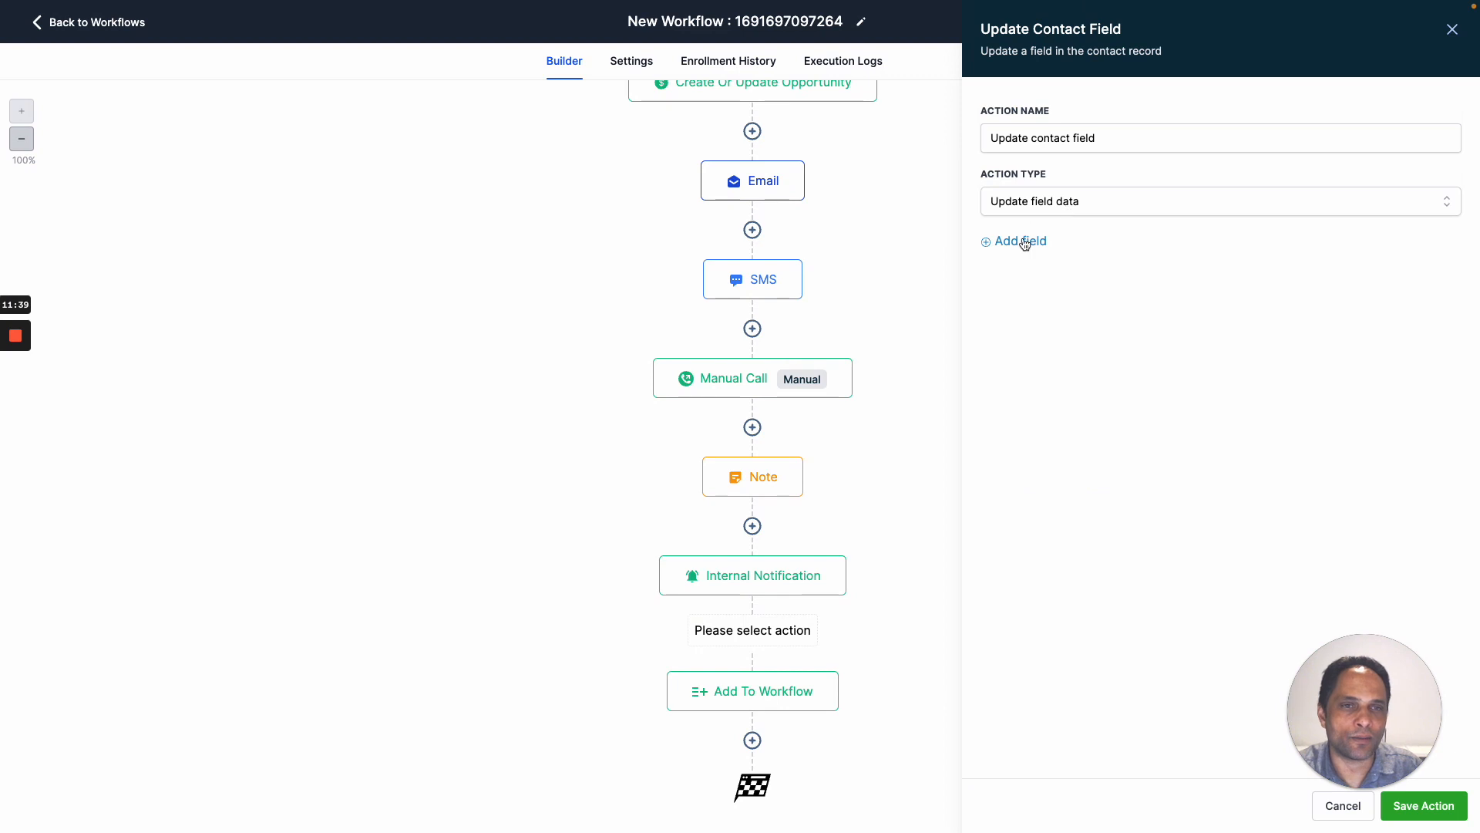
# Add the City field with the value "Sydney" to the Update Contact Field action and save it.
pyautogui.click(1024, 242)
pyautogui.click(1045, 274)
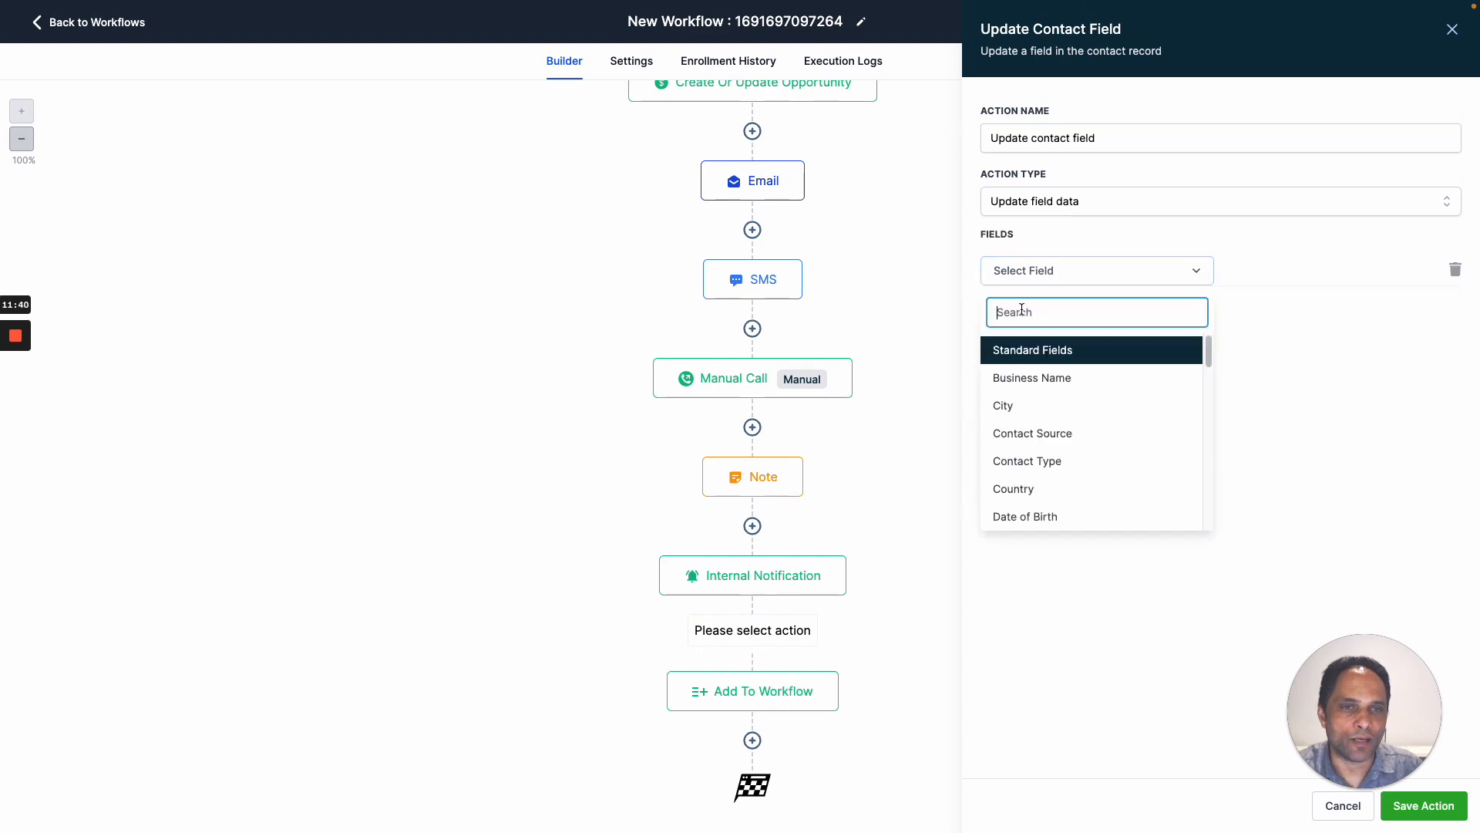
pyautogui.click(1083, 407)
pyautogui.click(1252, 274)
pyautogui.write('Syne')
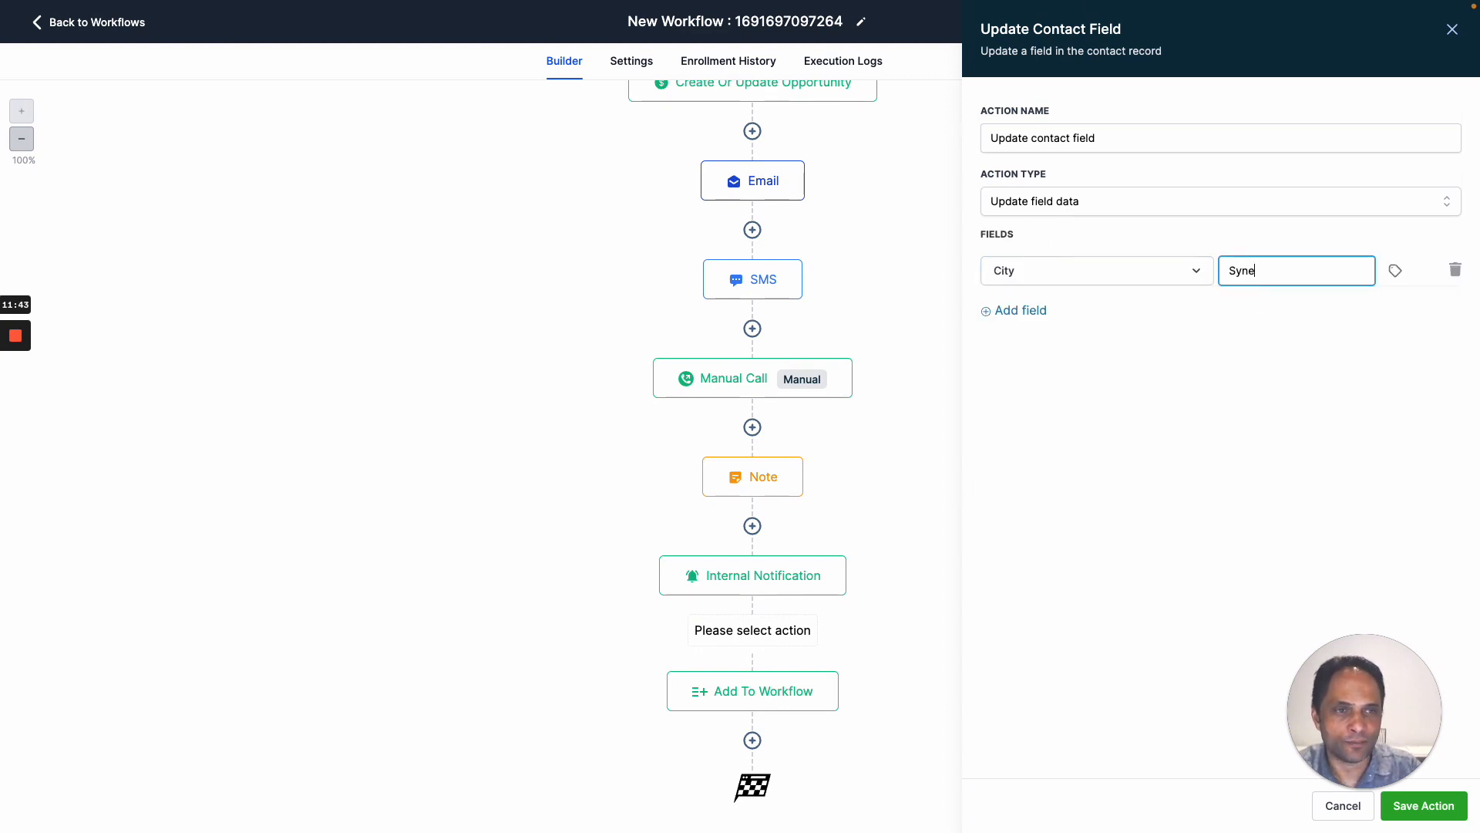
pyautogui.press('BackSpace')
pyautogui.press('BackSpace')
pyautogui.write('dney')
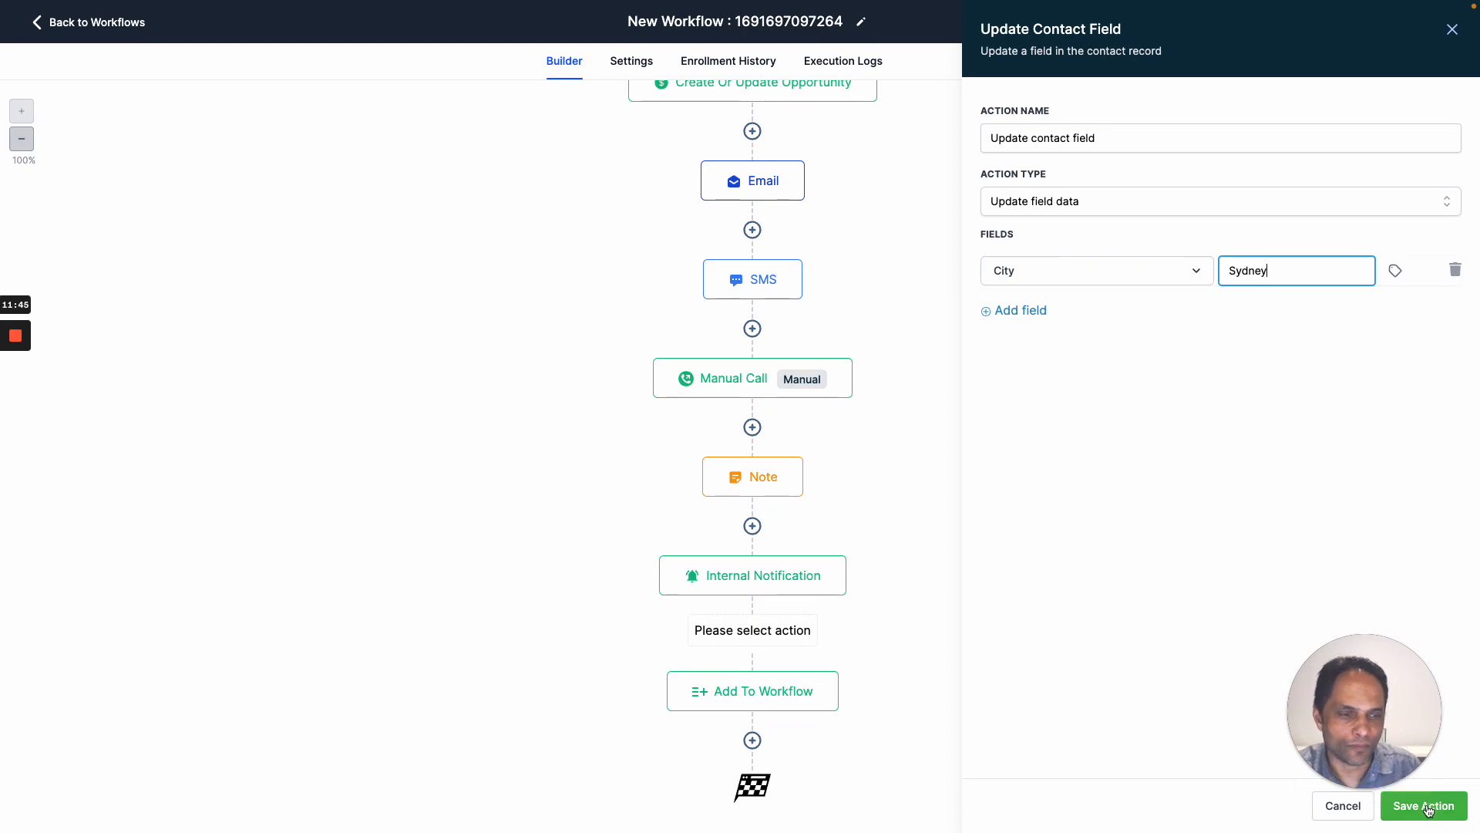
pyautogui.click(1423, 806)
pyautogui.scroll(-1, 779, 732)
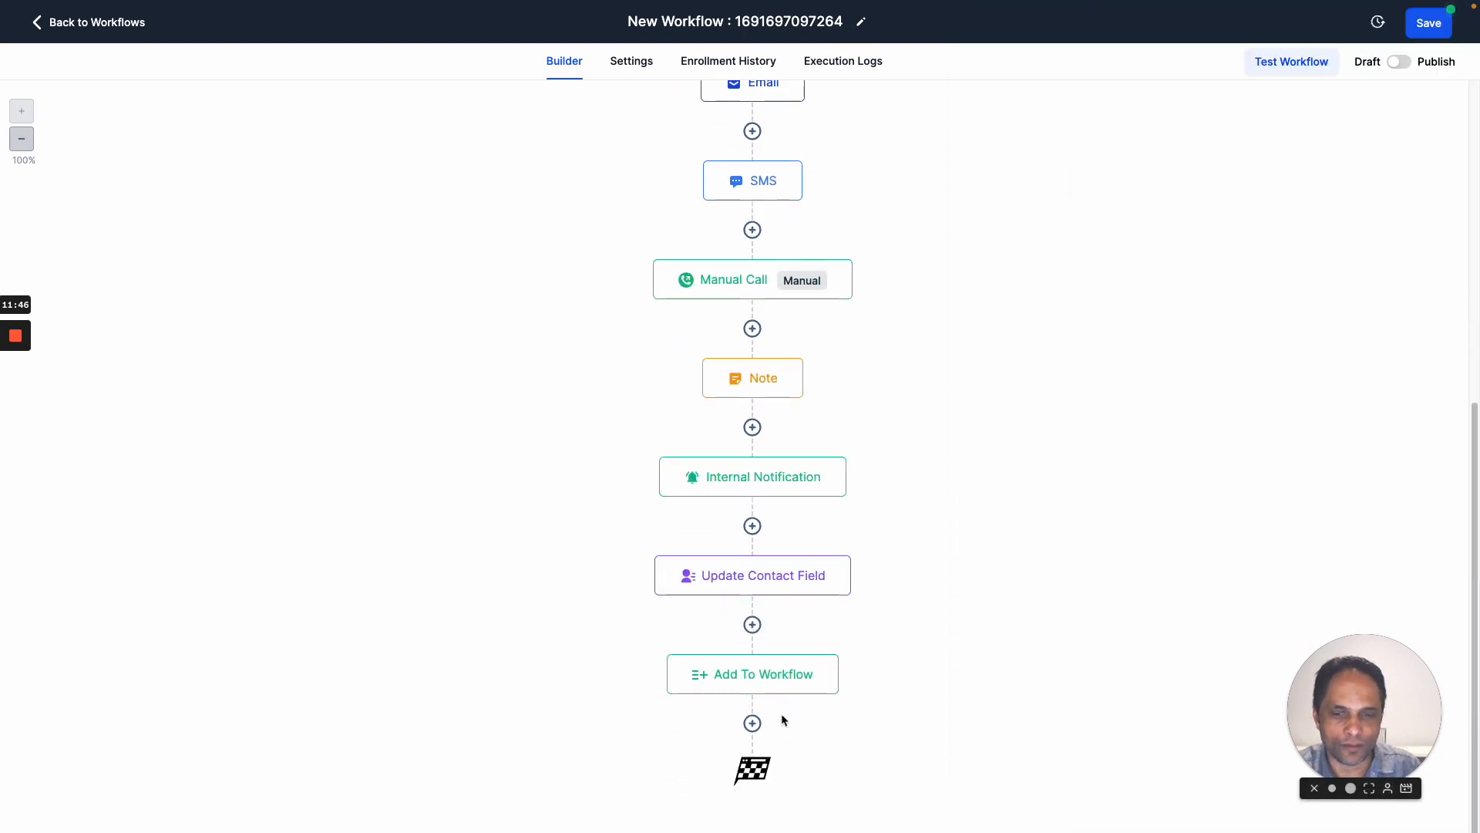
pyautogui.click(752, 625)
pyautogui.scroll(-15, 1201, 495)
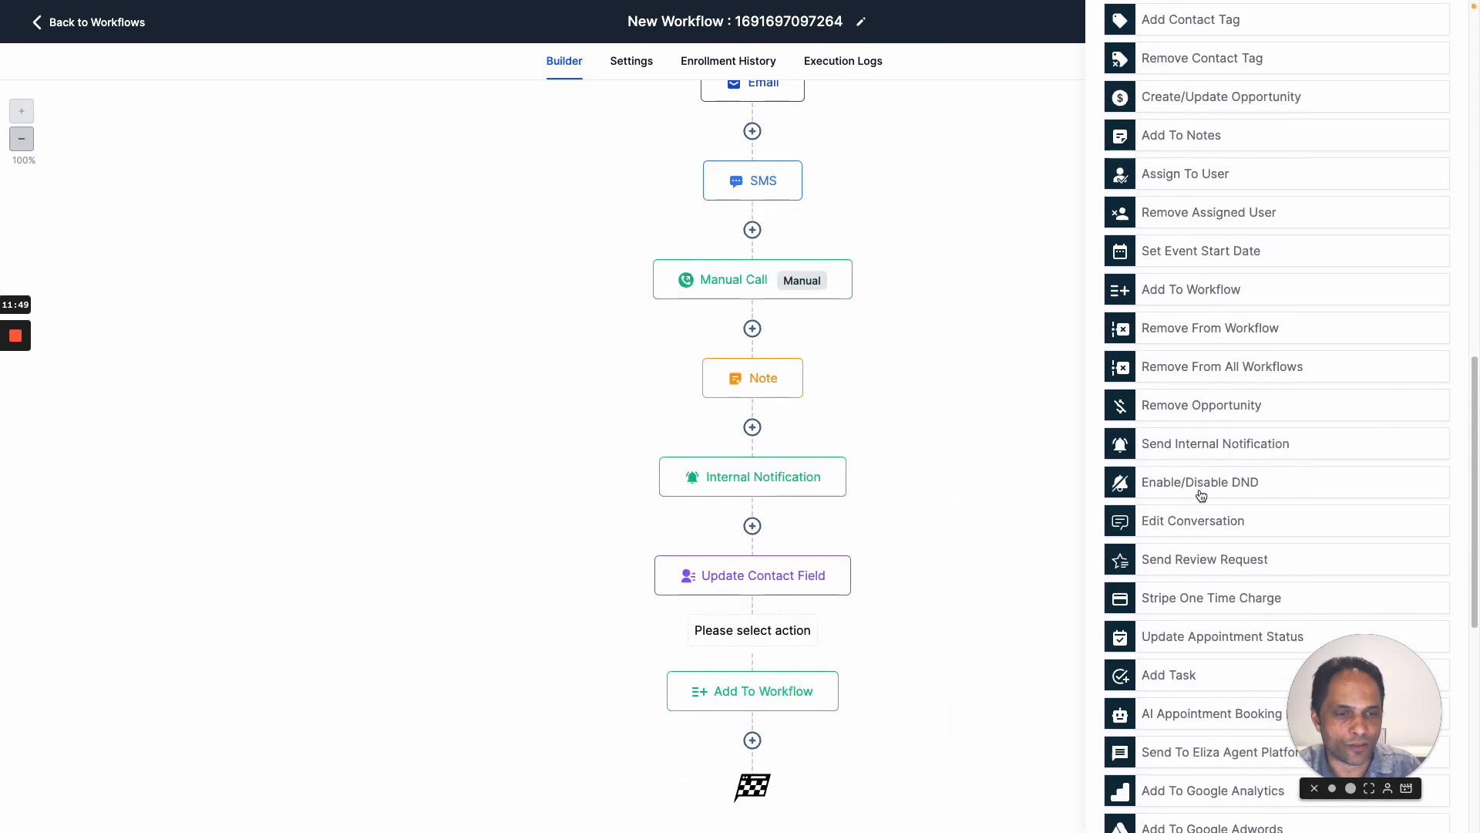
pyautogui.scroll(-8, 1201, 495)
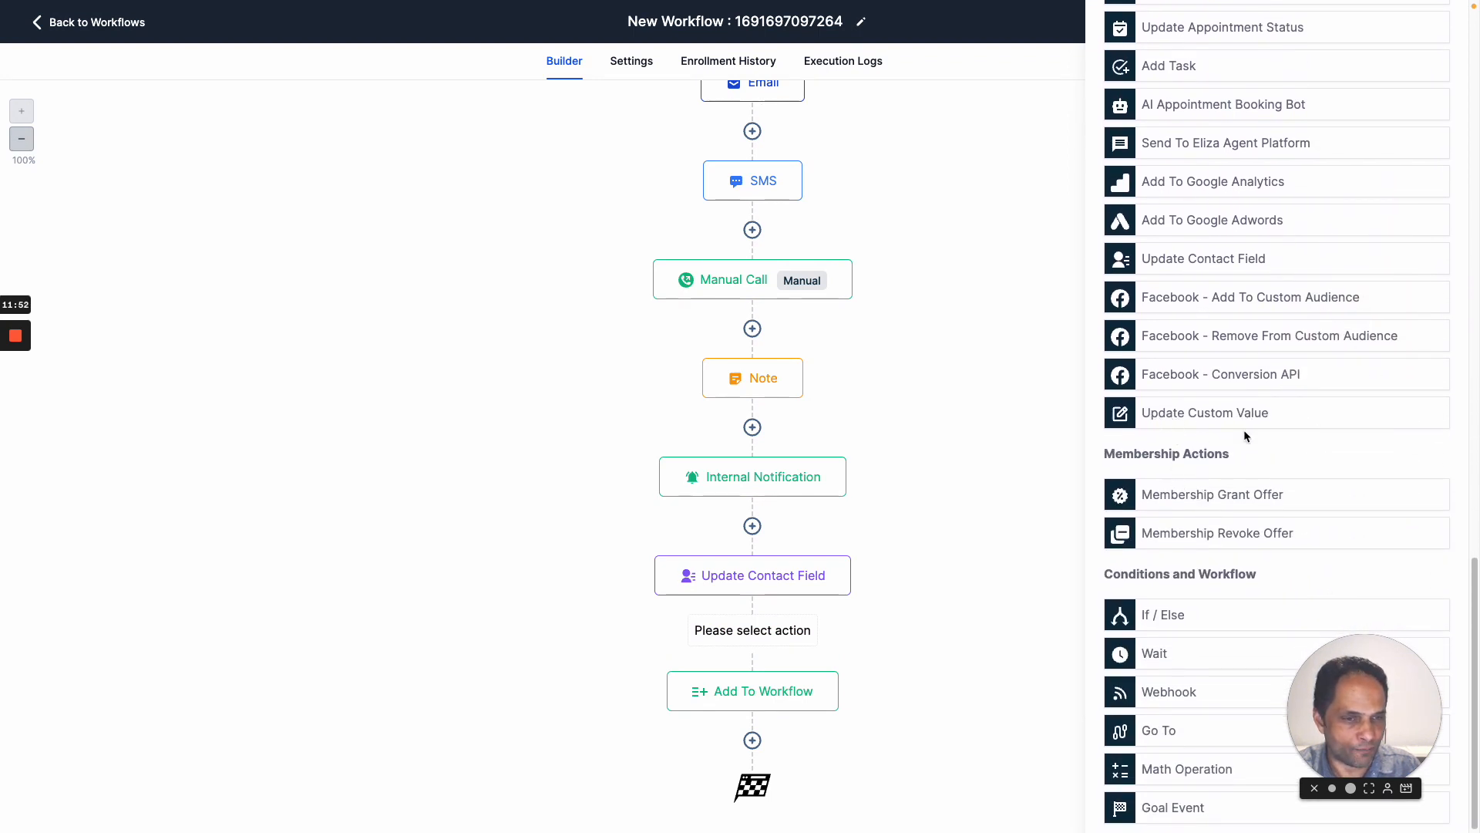
pyautogui.scroll(-1, 1216, 520)
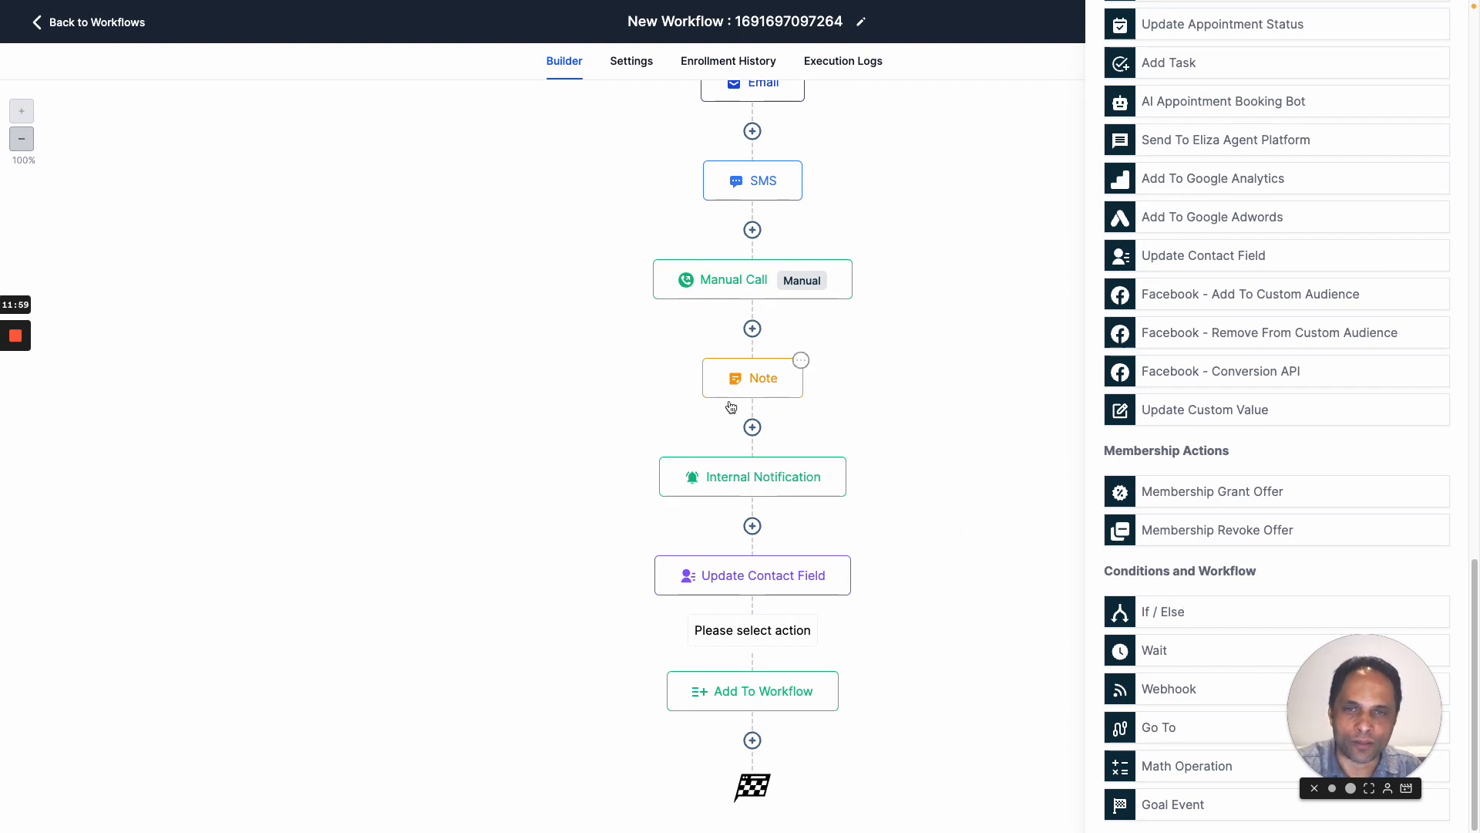
# Insert a Wait action with a 5-minute time delay between Email and SMS, save it, and reopen it to check its settings.
pyautogui.scroll(3, 794, 415)
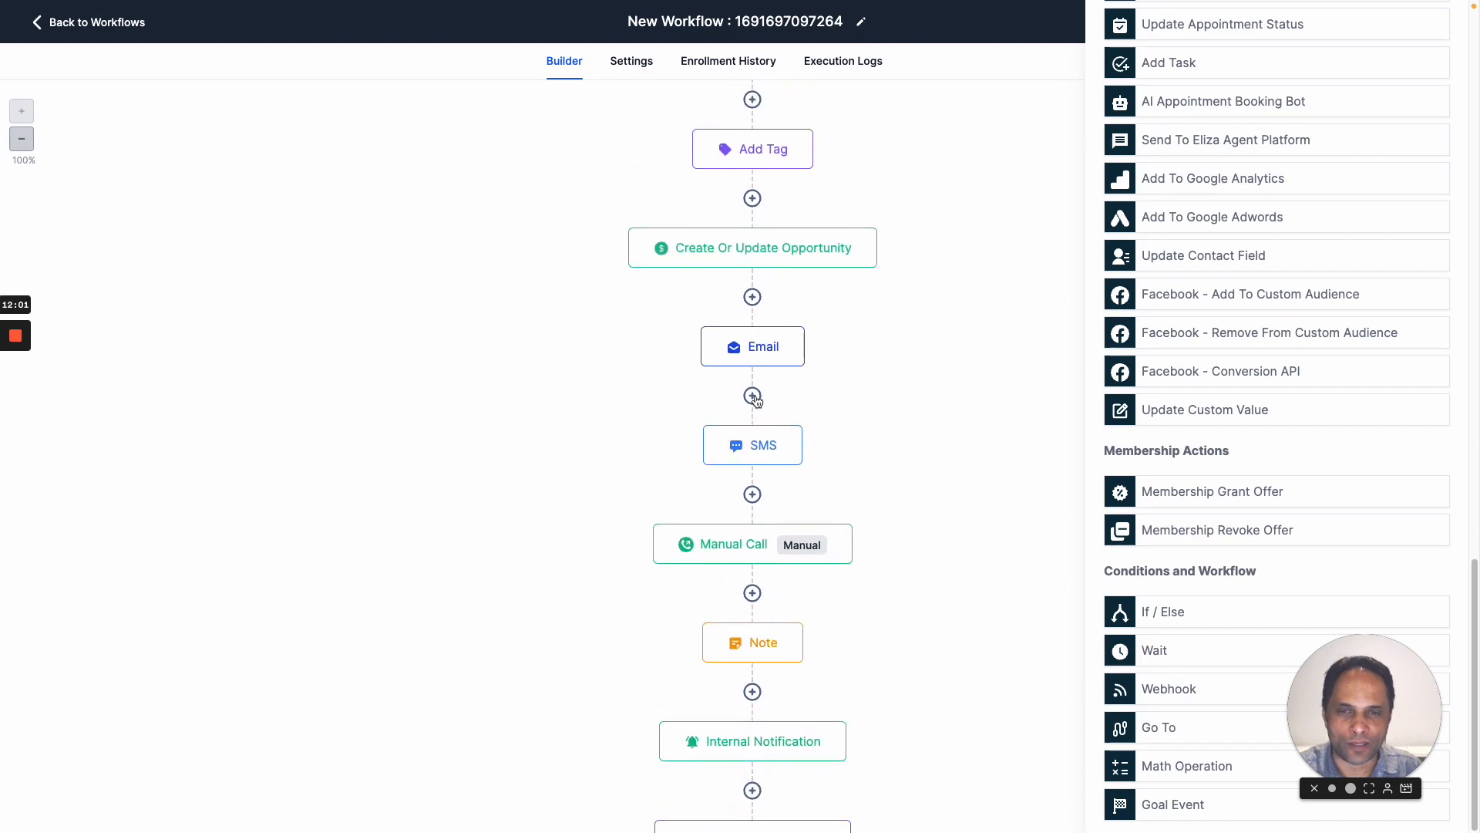
pyautogui.click(752, 391)
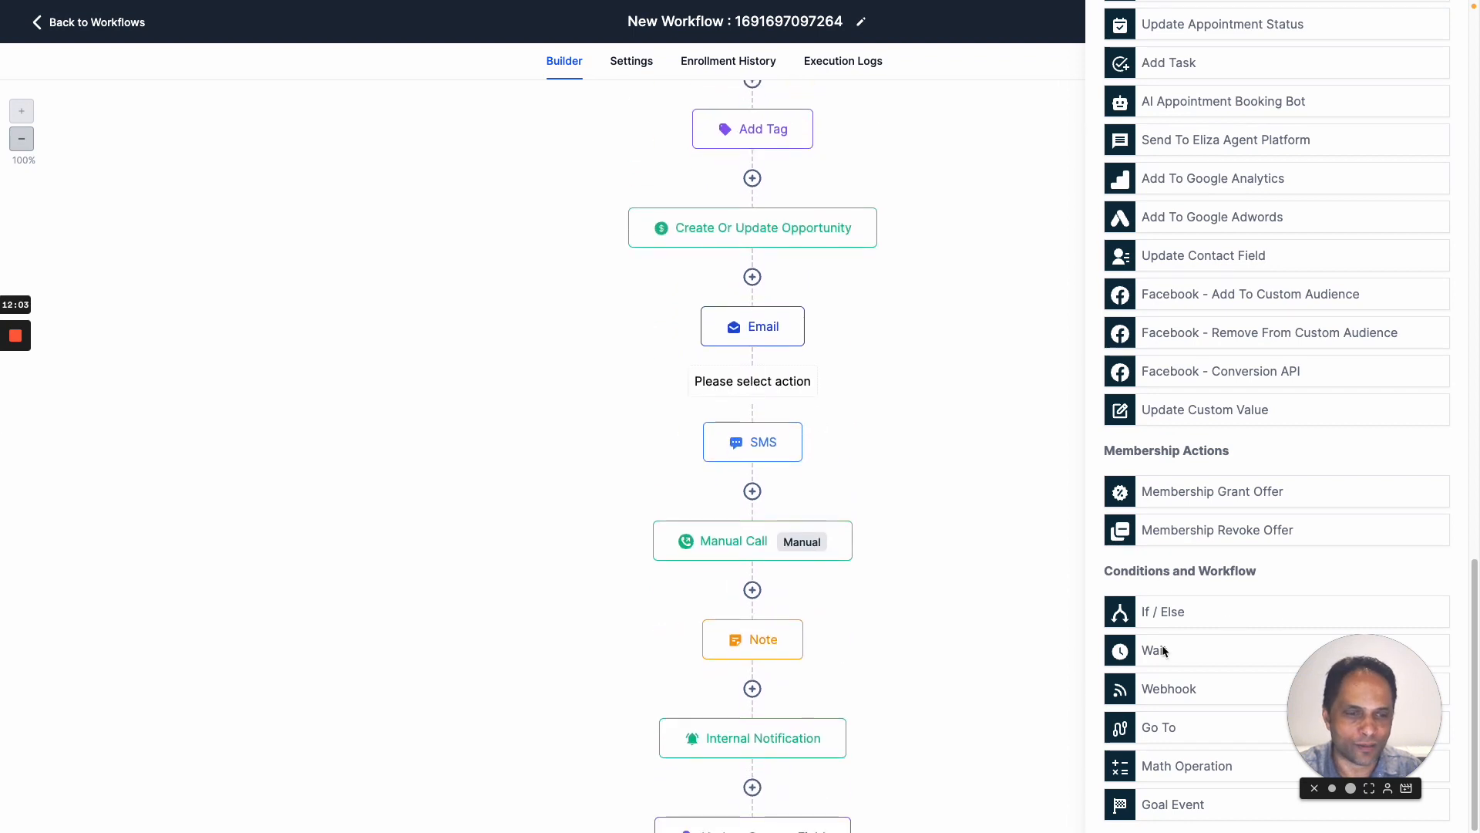
pyautogui.click(1156, 649)
pyautogui.click(848, 276)
pyautogui.press('BackSpace')
pyautogui.write('5')
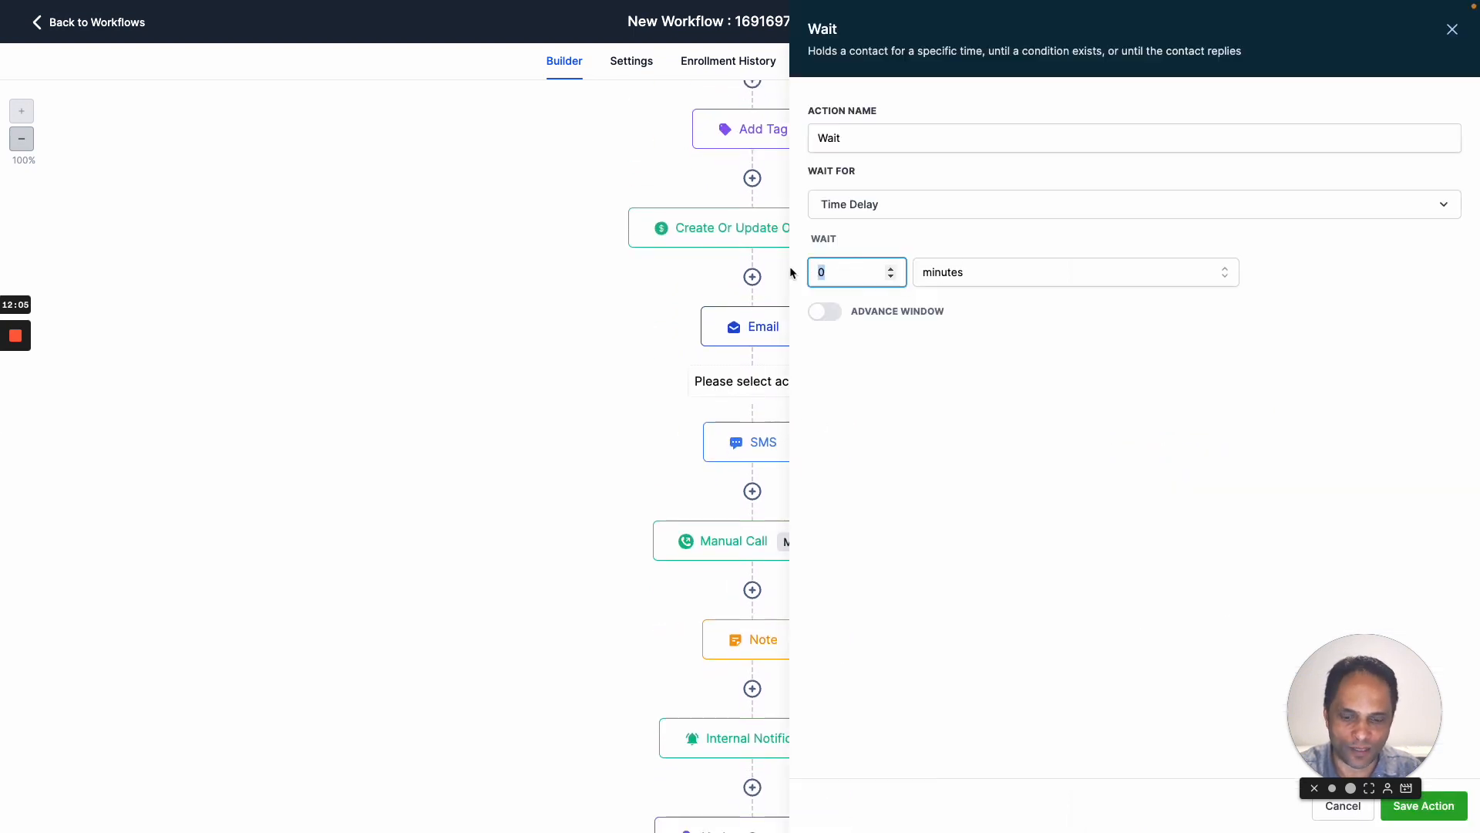
pyautogui.click(1423, 805)
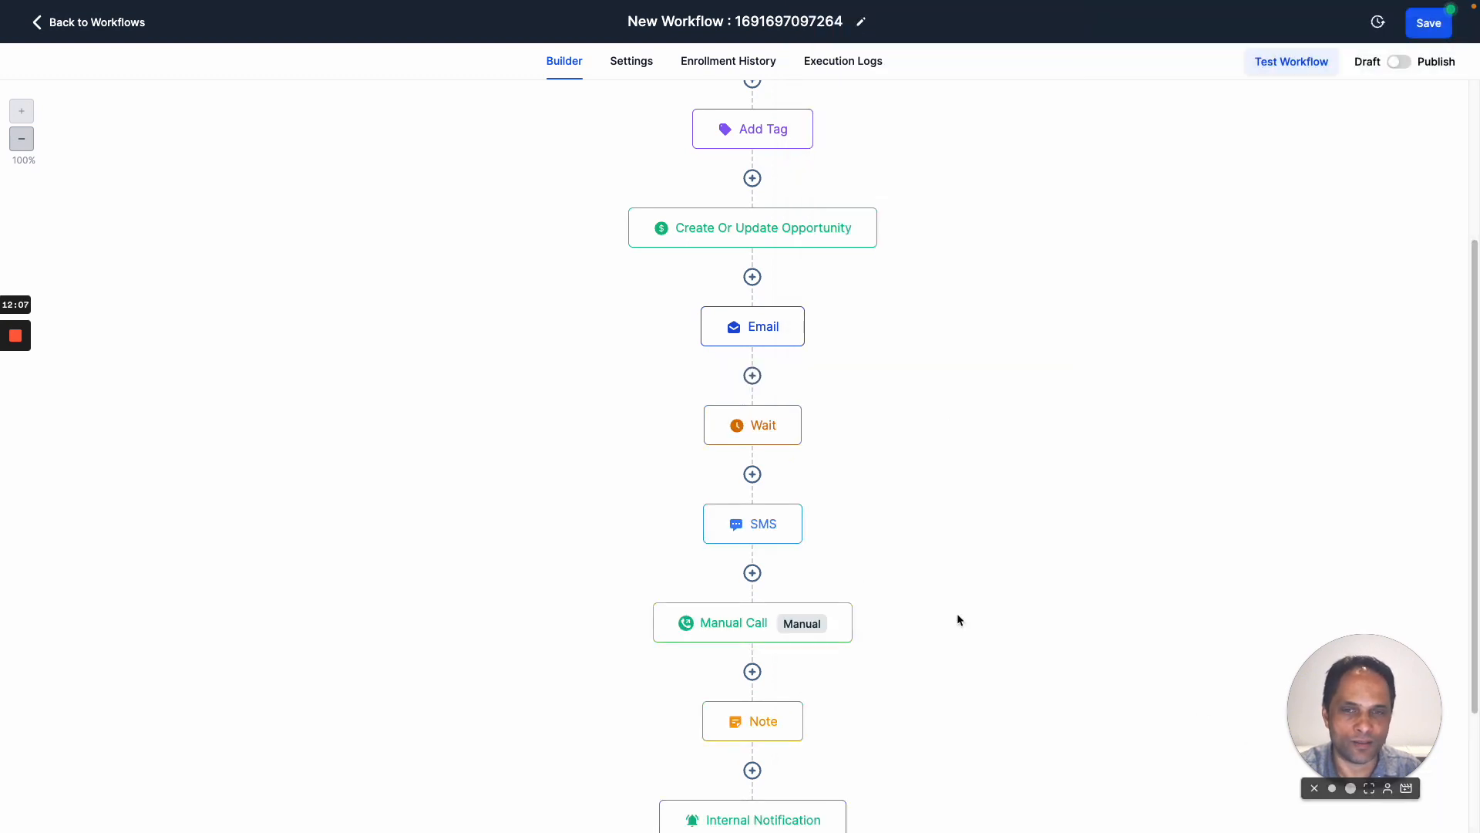
pyautogui.click(757, 434)
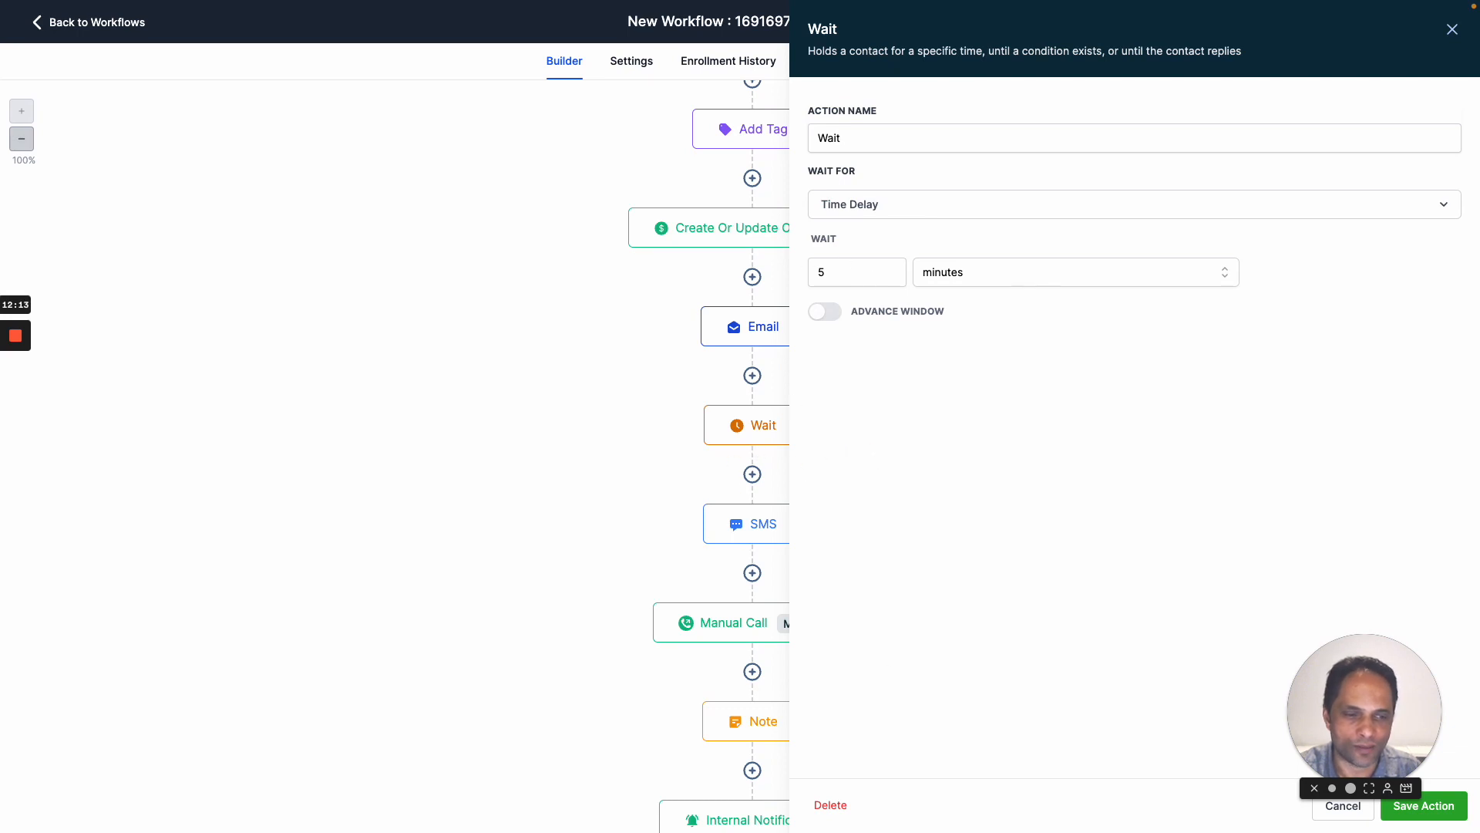
pyautogui.click(1357, 805)
# Browse the full list of actions available between Update Contact Field and Add To Workflow, and close it without adding one.
pyautogui.scroll(-5, 791, 642)
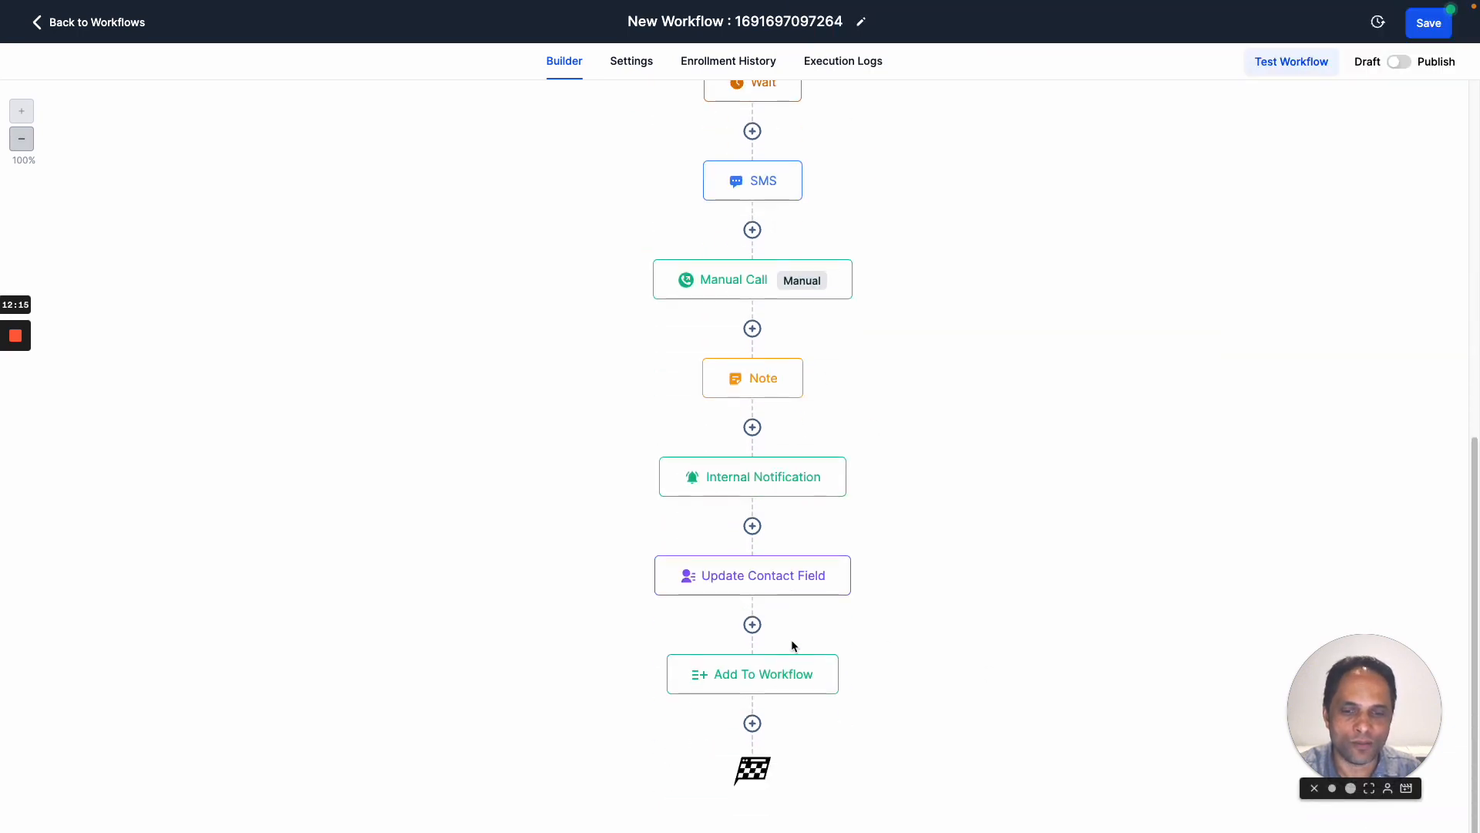
pyautogui.click(753, 625)
pyautogui.scroll(-10, 1211, 455)
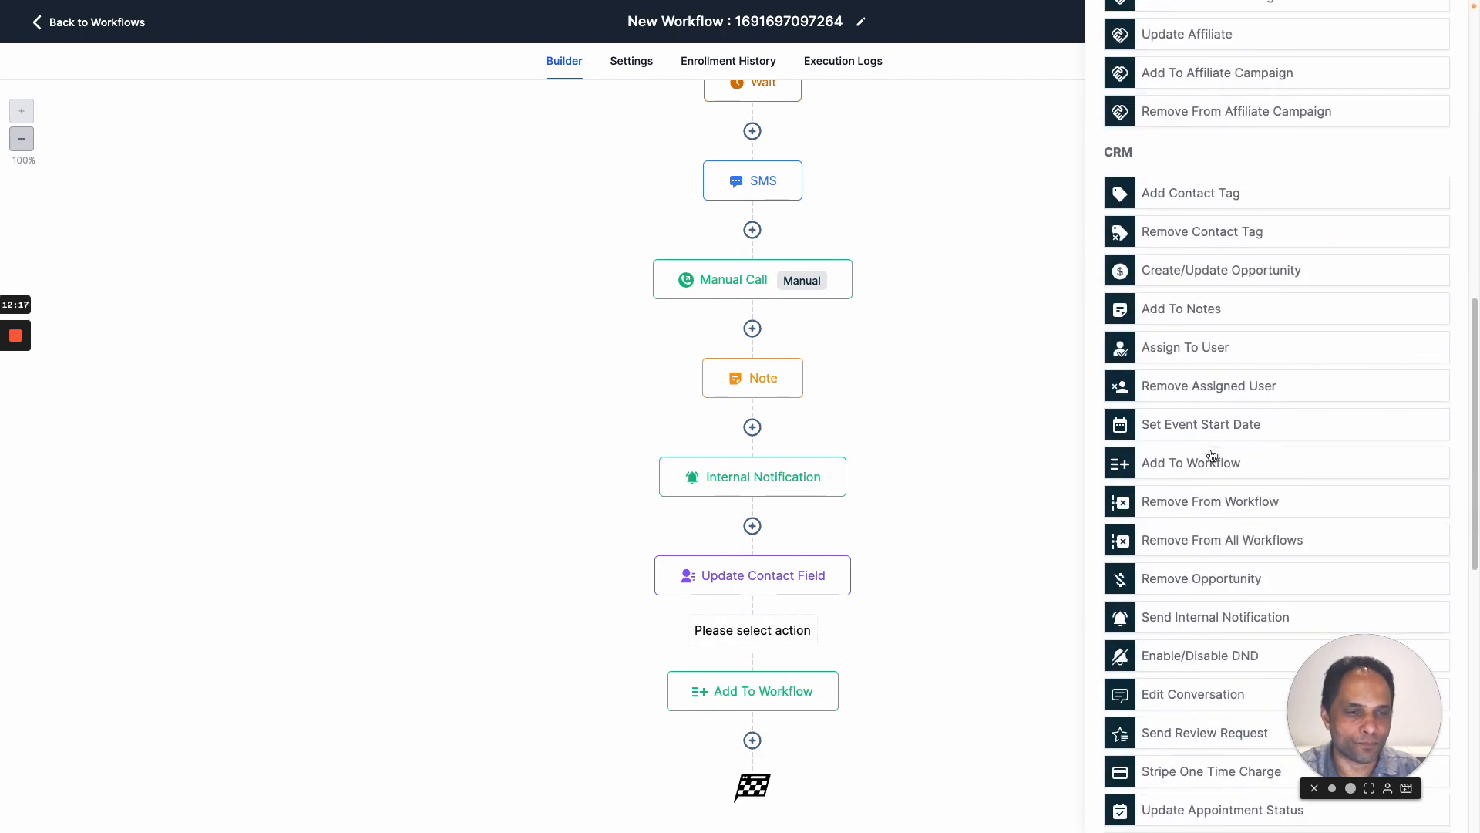
pyautogui.scroll(-10, 1212, 455)
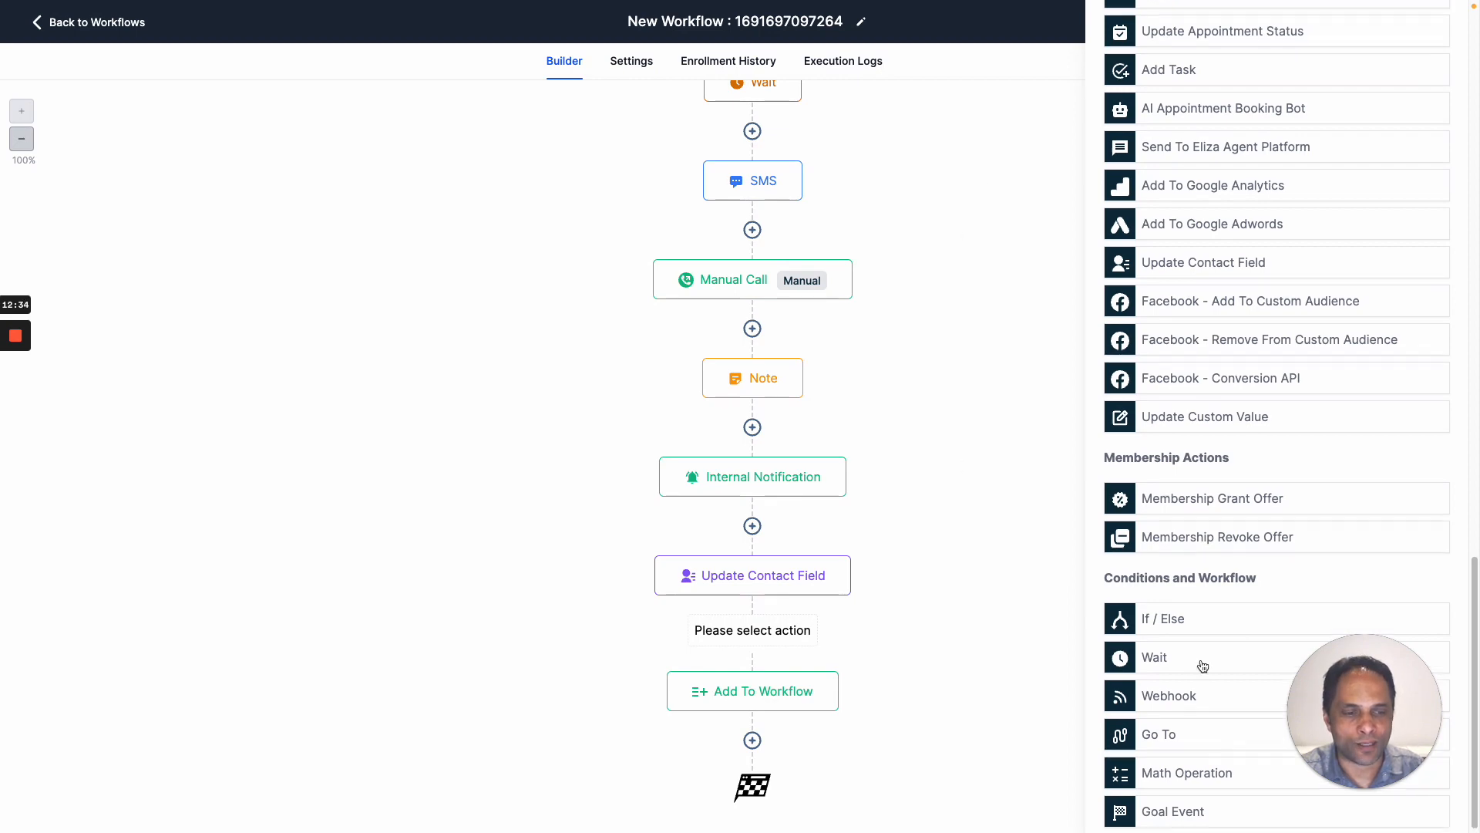
pyautogui.scroll(12, 1202, 667)
pyautogui.scroll(8, 1166, 646)
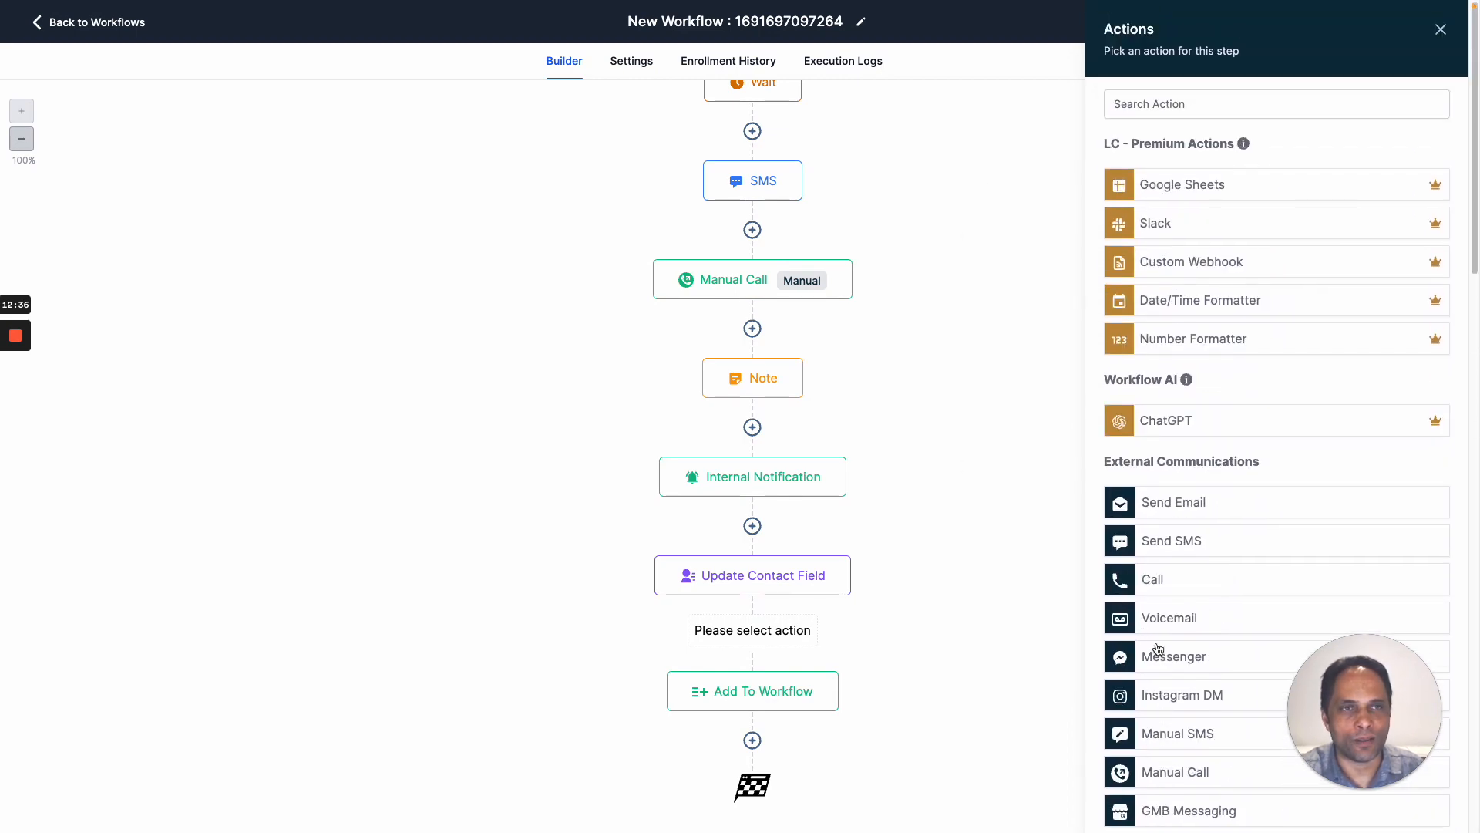
pyautogui.click(1447, 32)
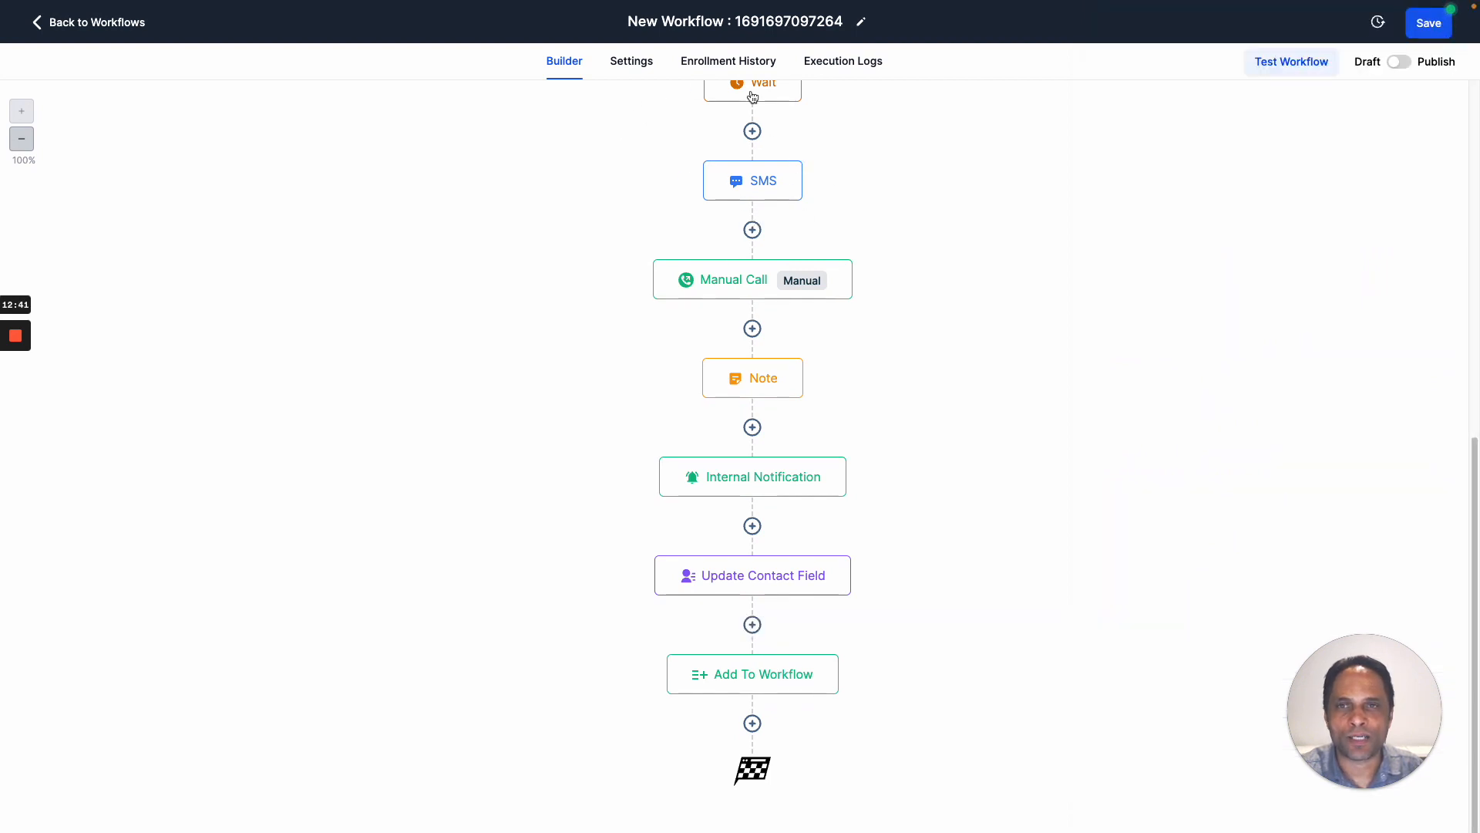
# Enable Allow re-entry in the workflow's contact settings and return to the workflow builder.
pyautogui.click(631, 69)
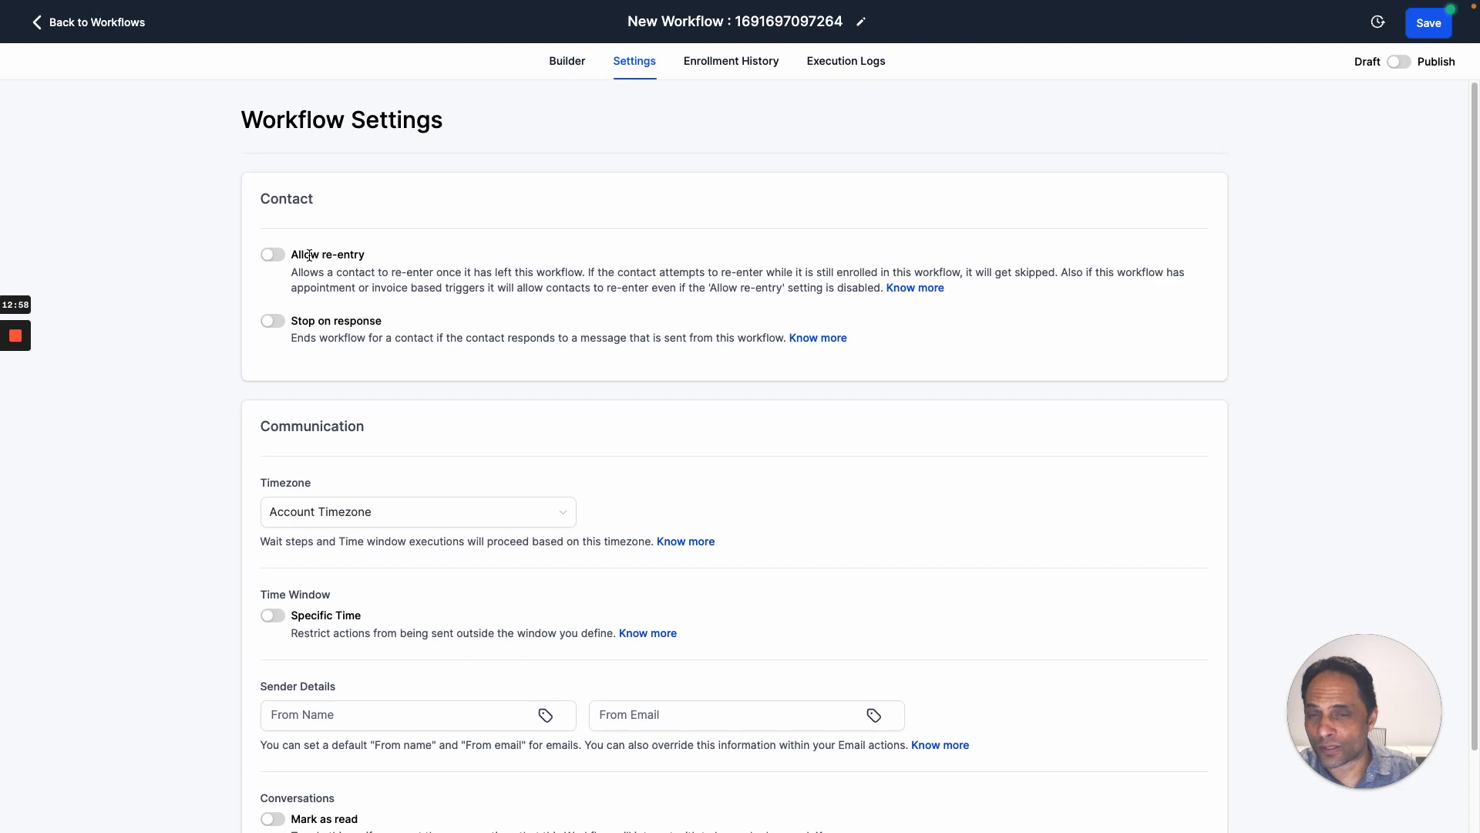
pyautogui.click(562, 62)
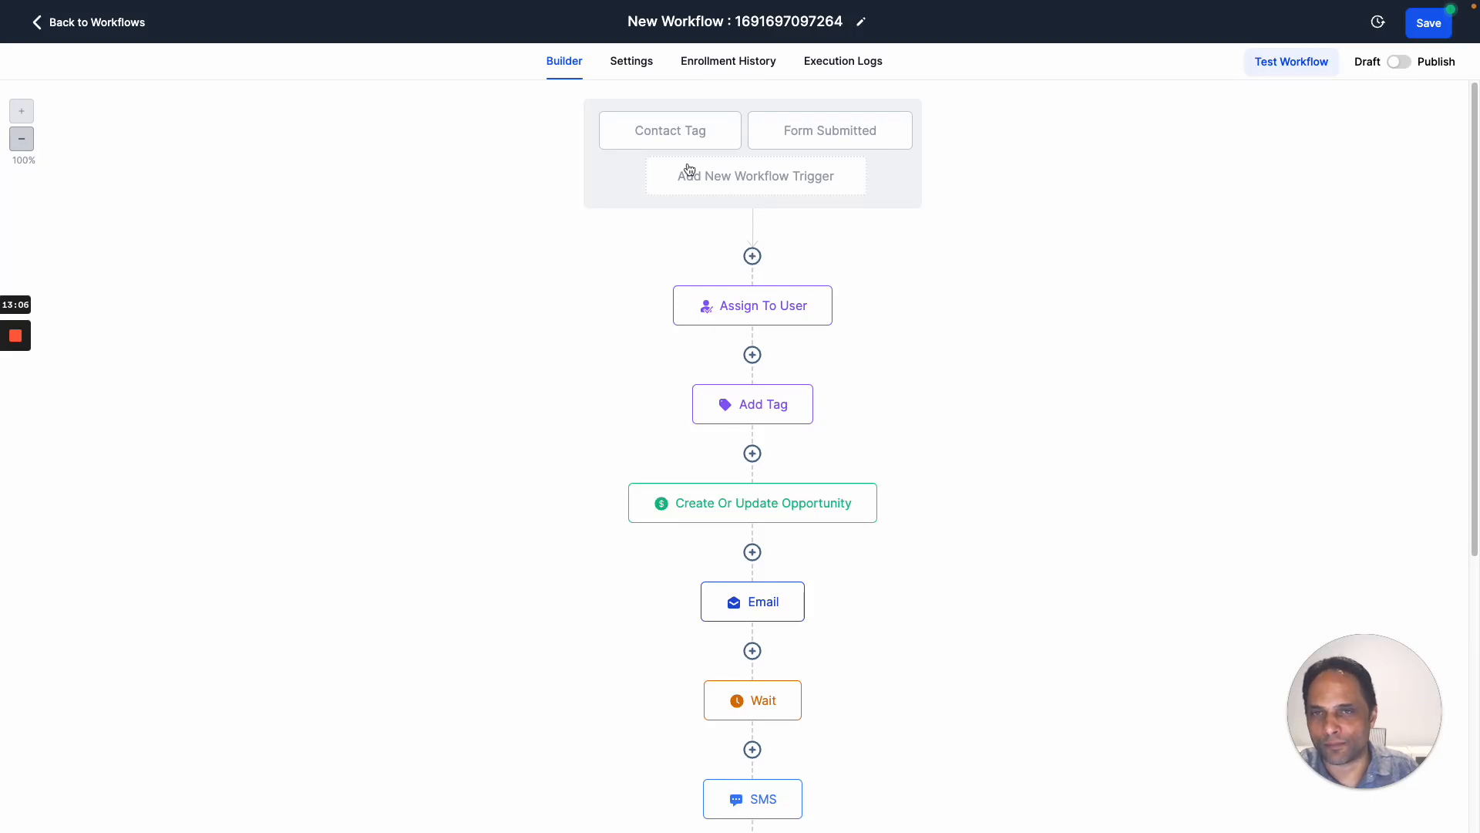
pyautogui.click(634, 63)
pyautogui.click(278, 259)
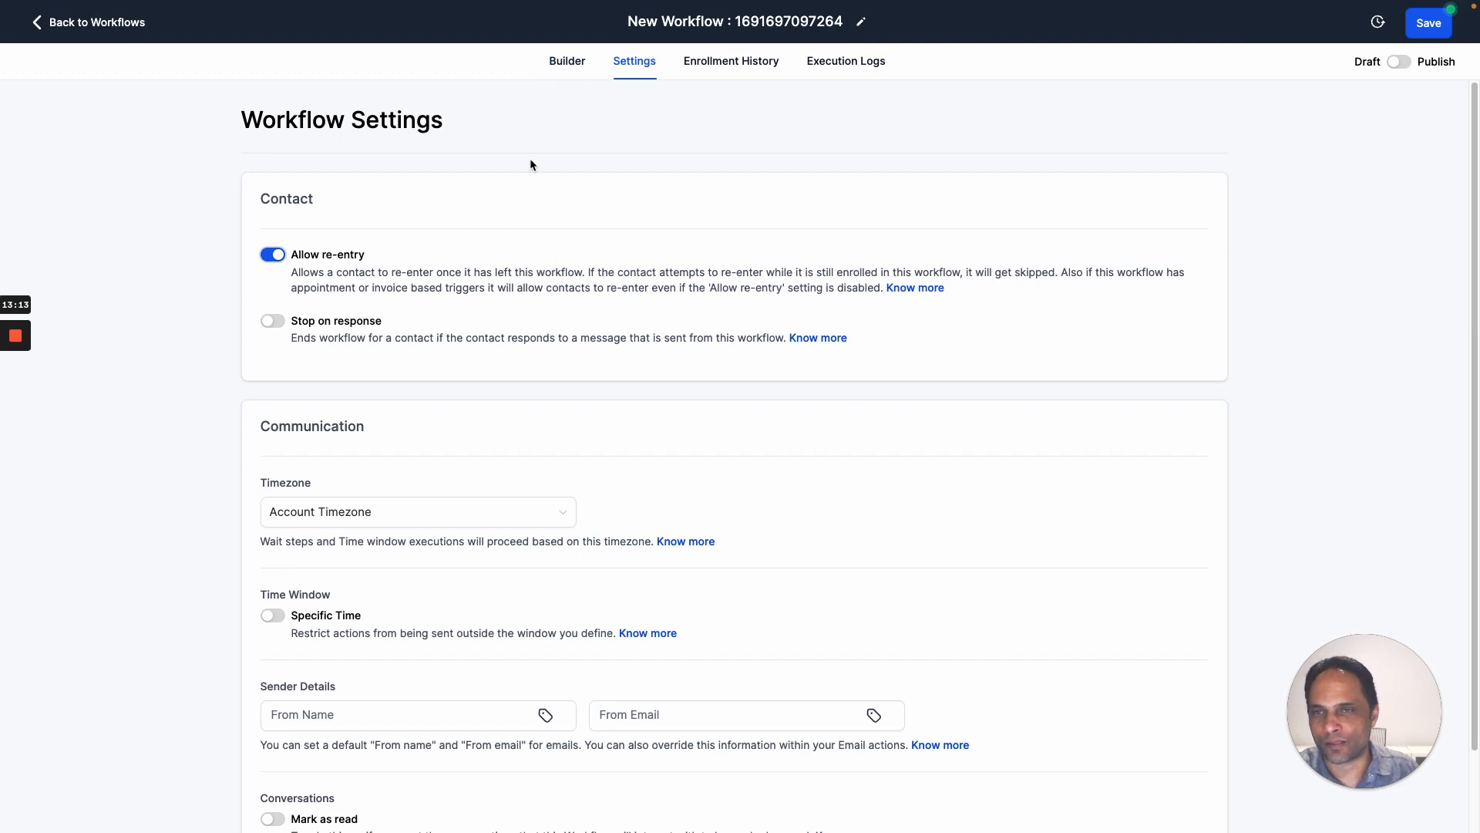
pyautogui.click(568, 62)
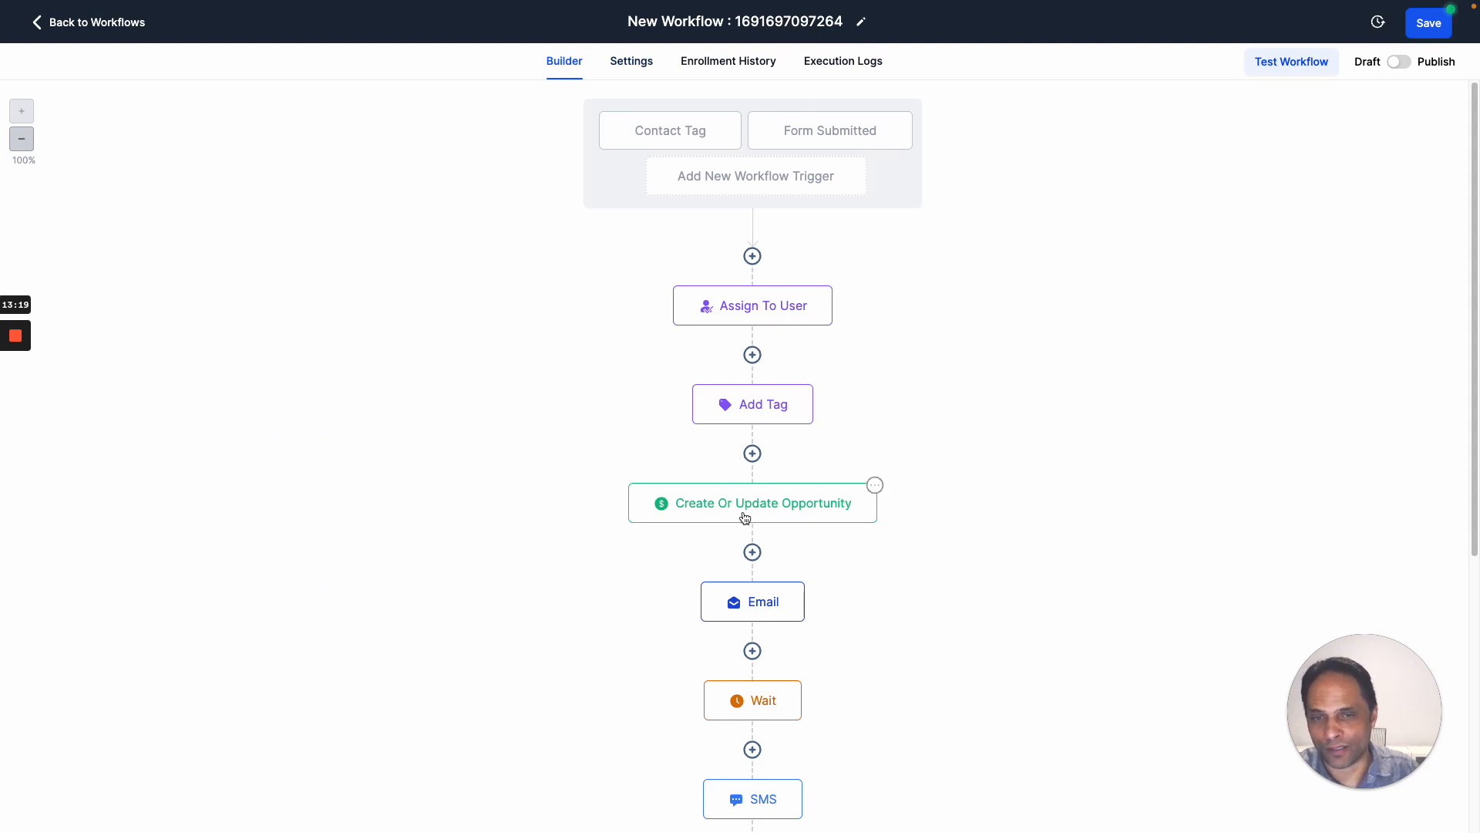
# Examine the timezone choices and the Specific Time window options in the workflow settings, leaving the window turned off.
pyautogui.click(634, 61)
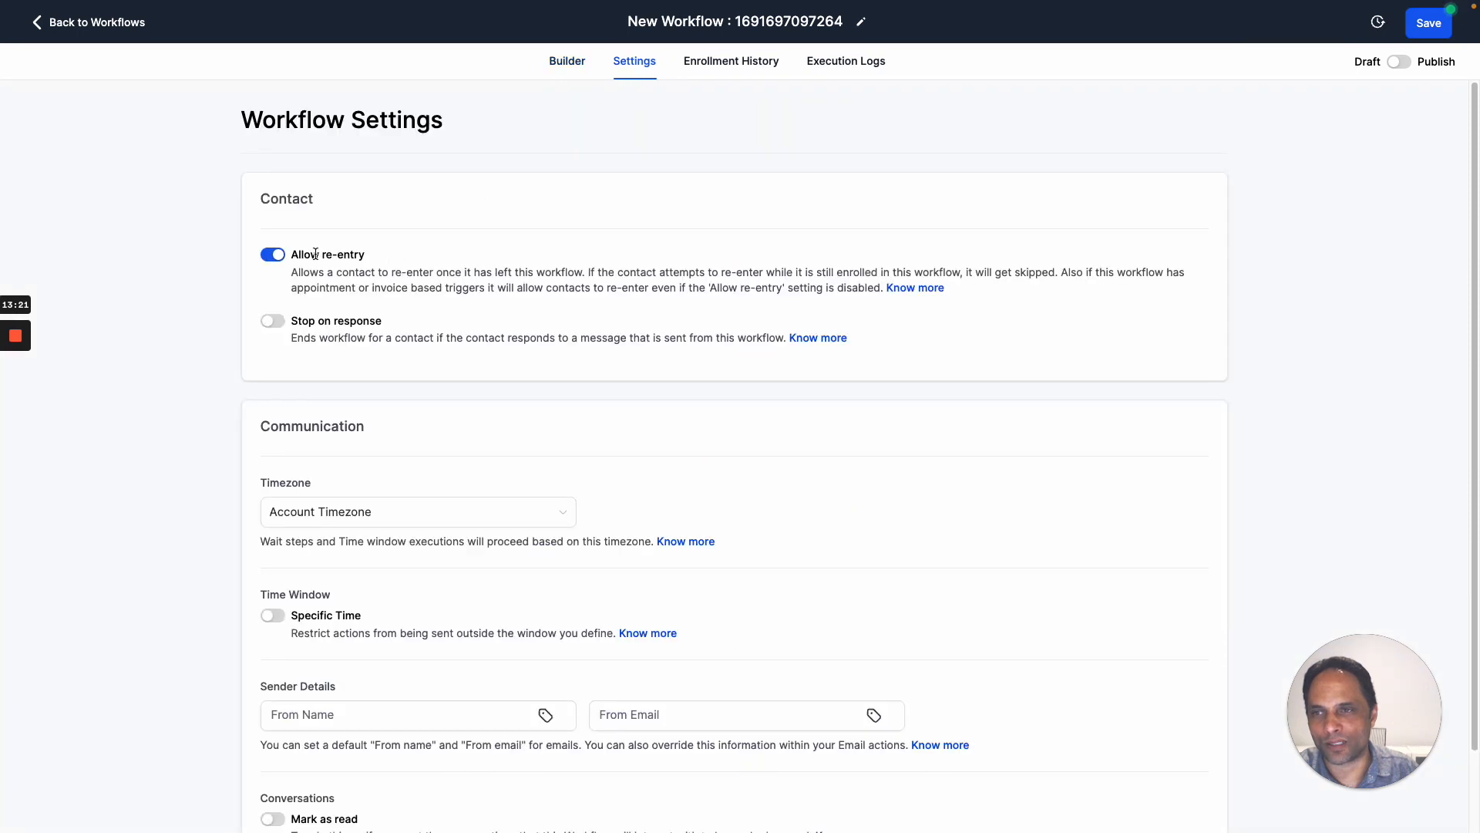
pyautogui.scroll(-1, 329, 255)
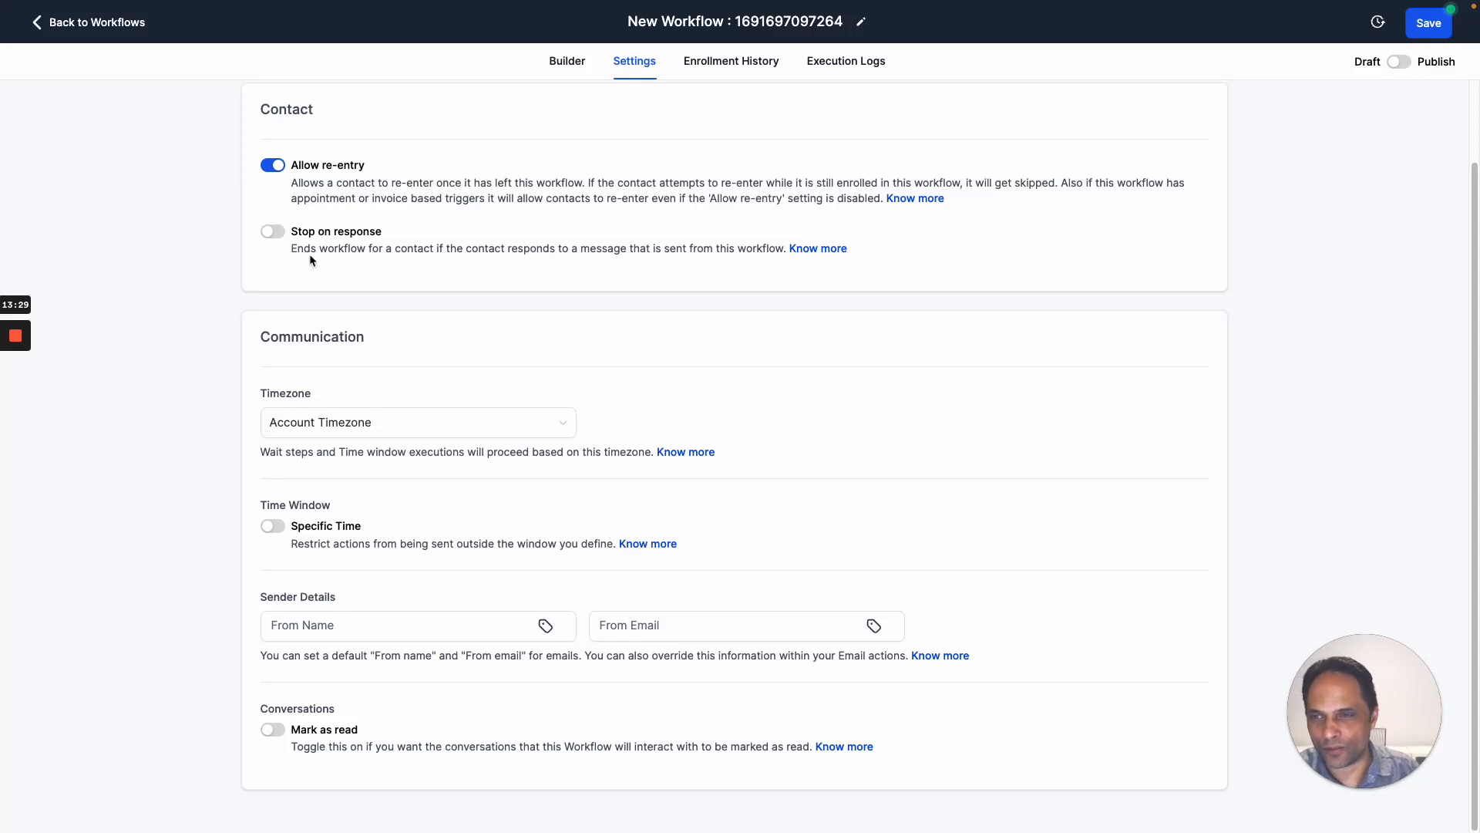
pyautogui.click(343, 425)
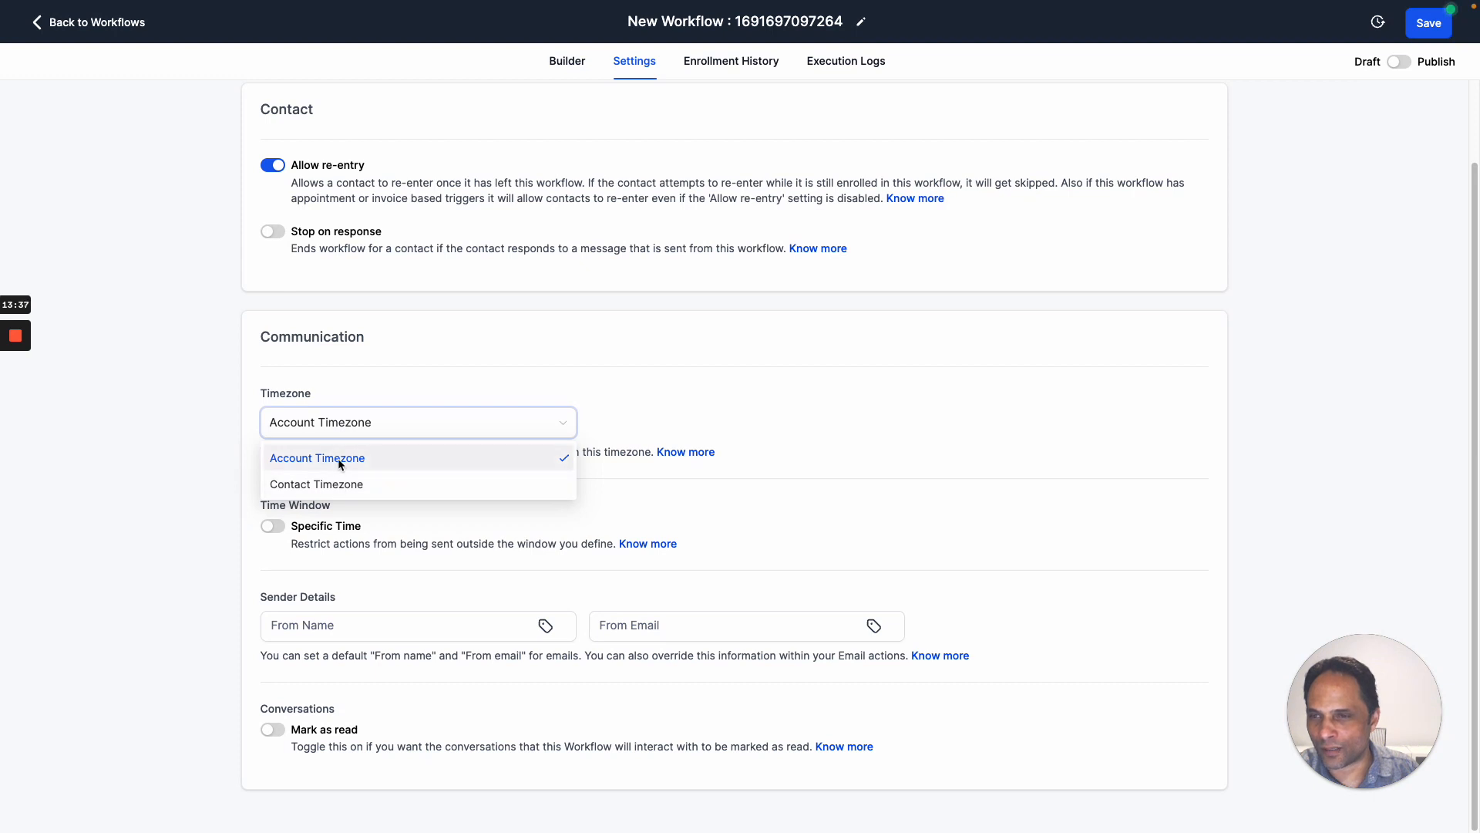
pyautogui.click(431, 374)
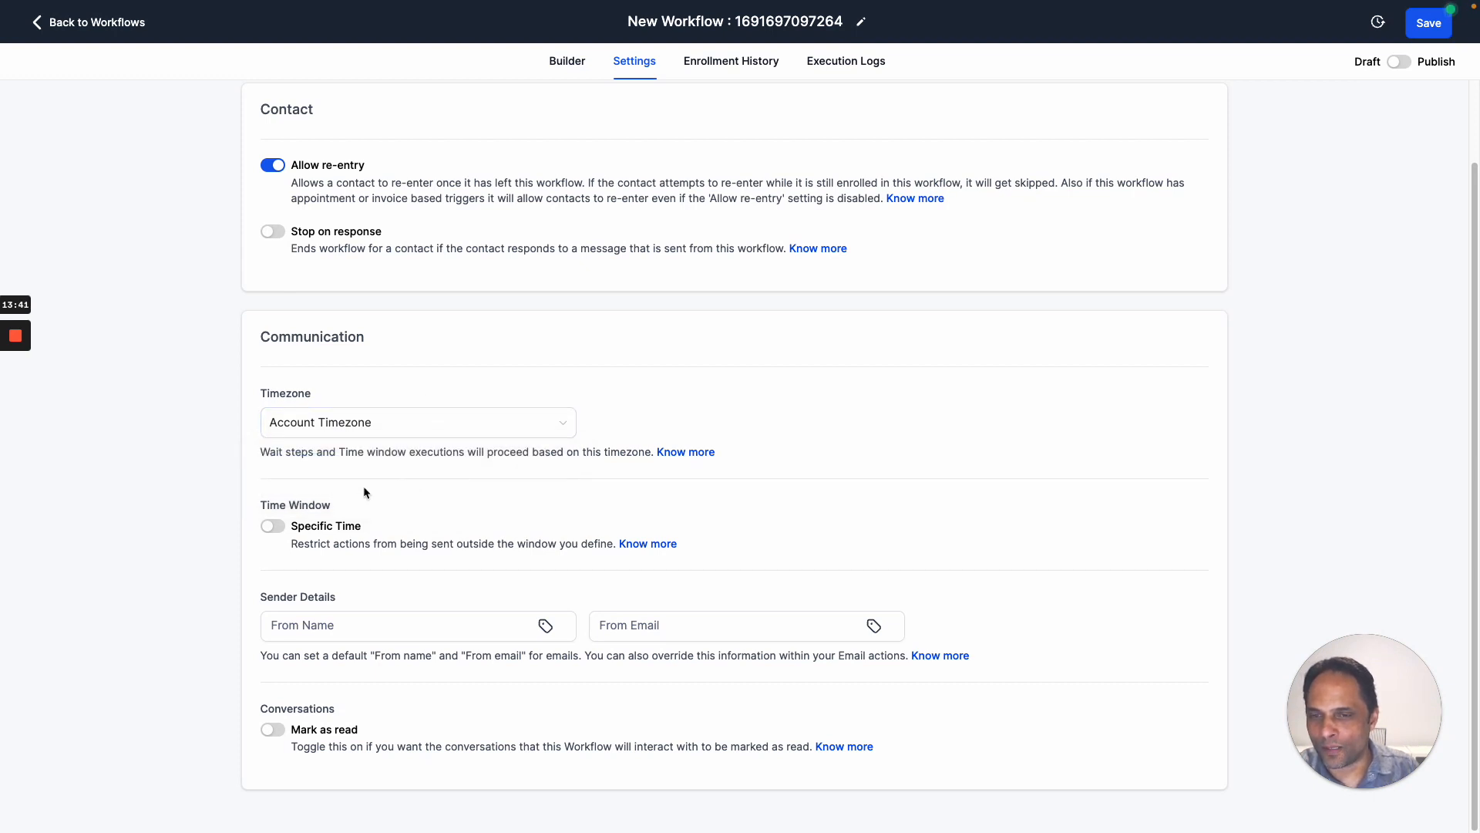
pyautogui.click(277, 526)
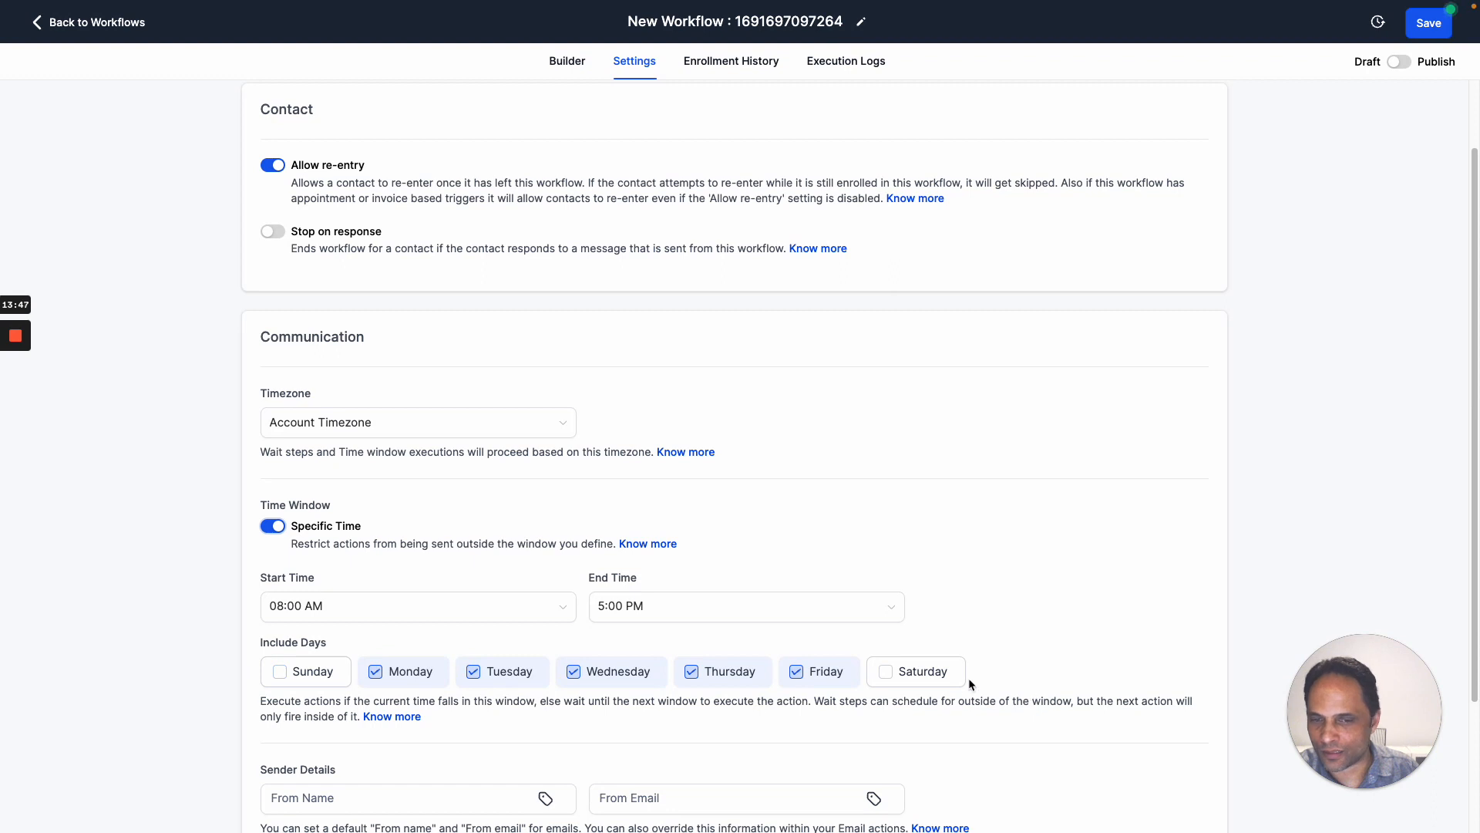
pyautogui.click(269, 526)
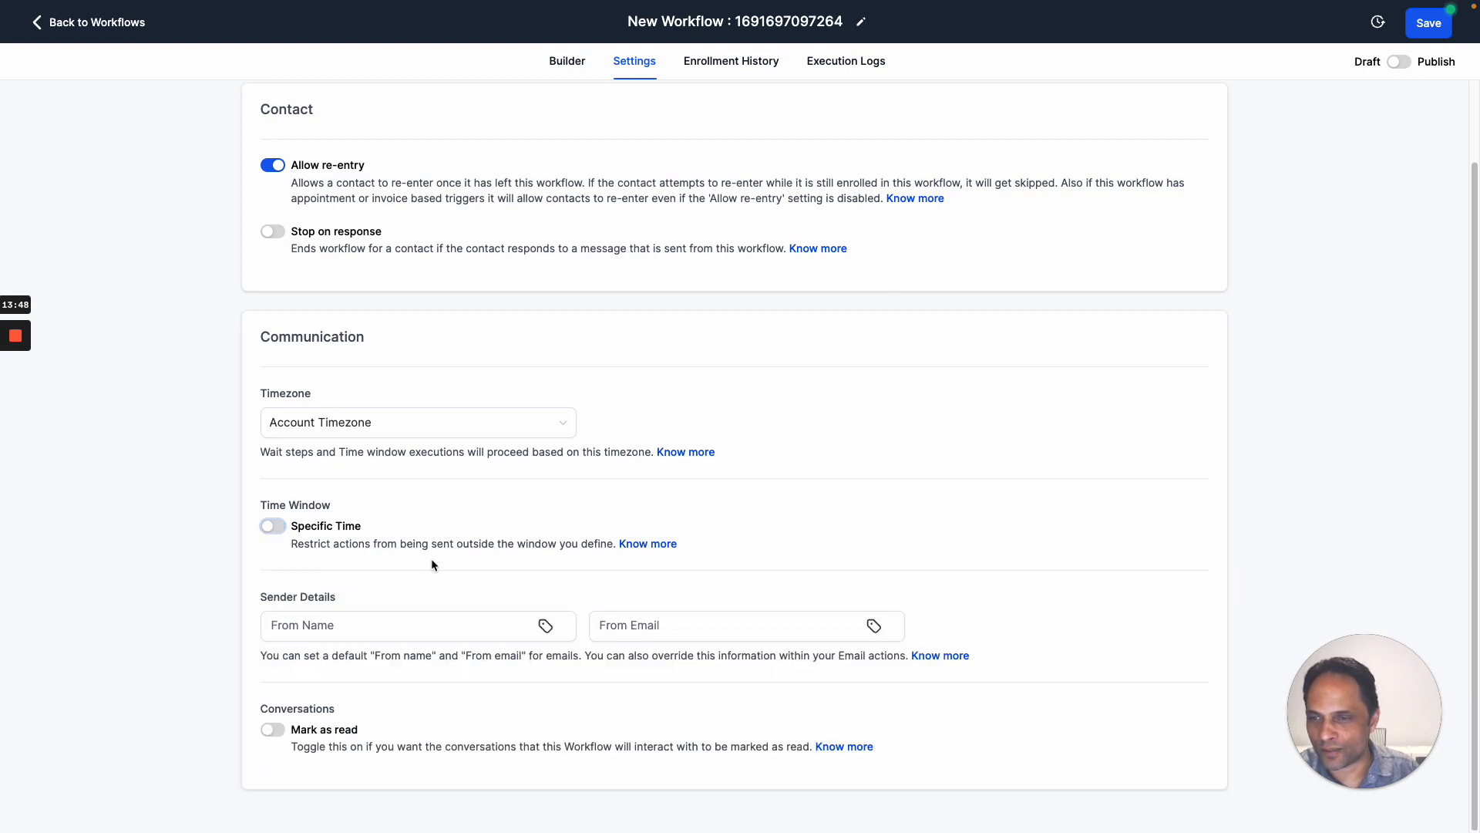
# Compare the workflow's default sender name and email fields with the Email action's sender fields, and review the Conversations setting.
pyautogui.click(269, 624)
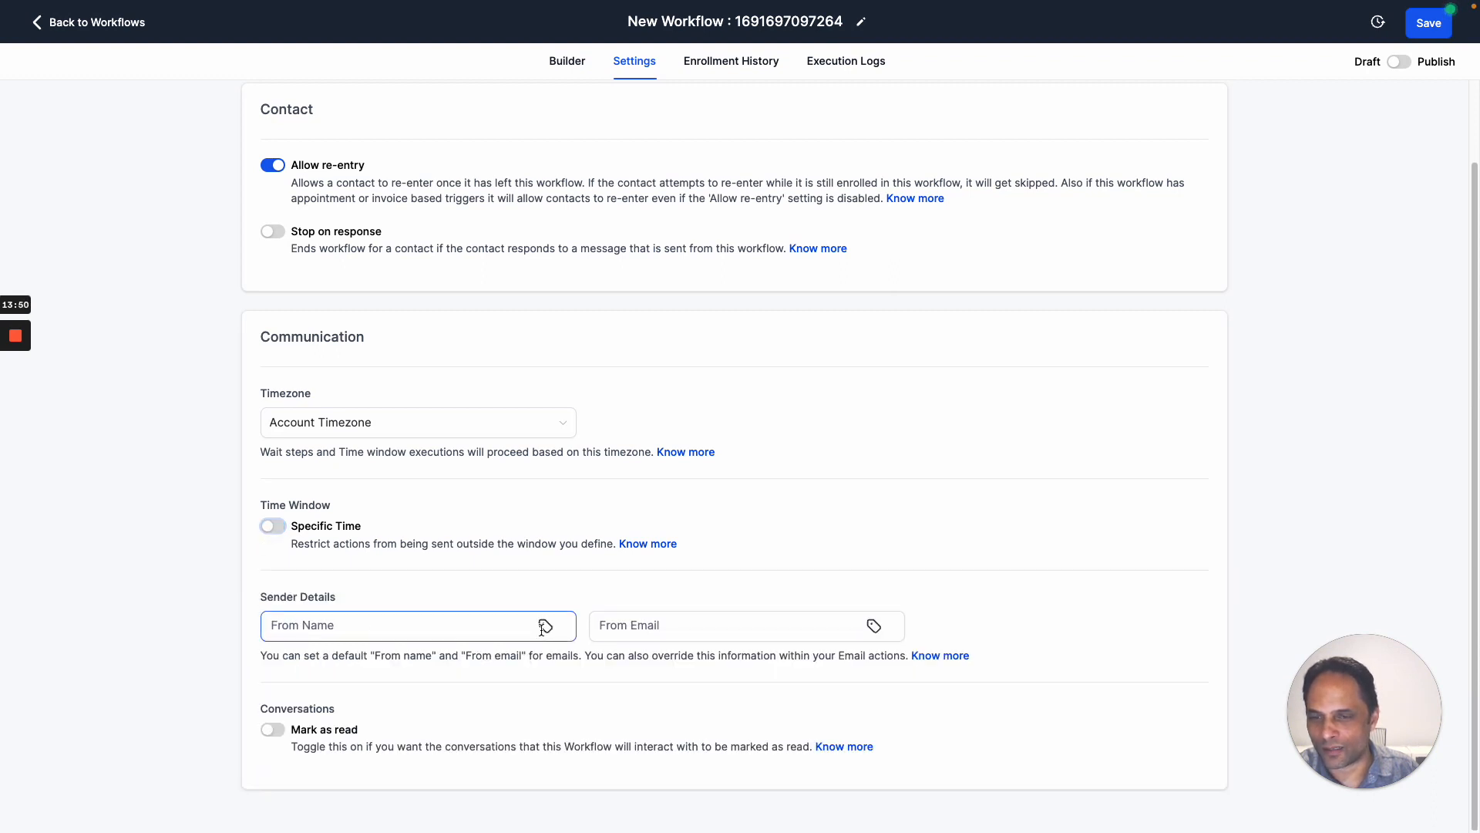
pyautogui.click(630, 628)
pyautogui.click(325, 624)
pyautogui.click(629, 620)
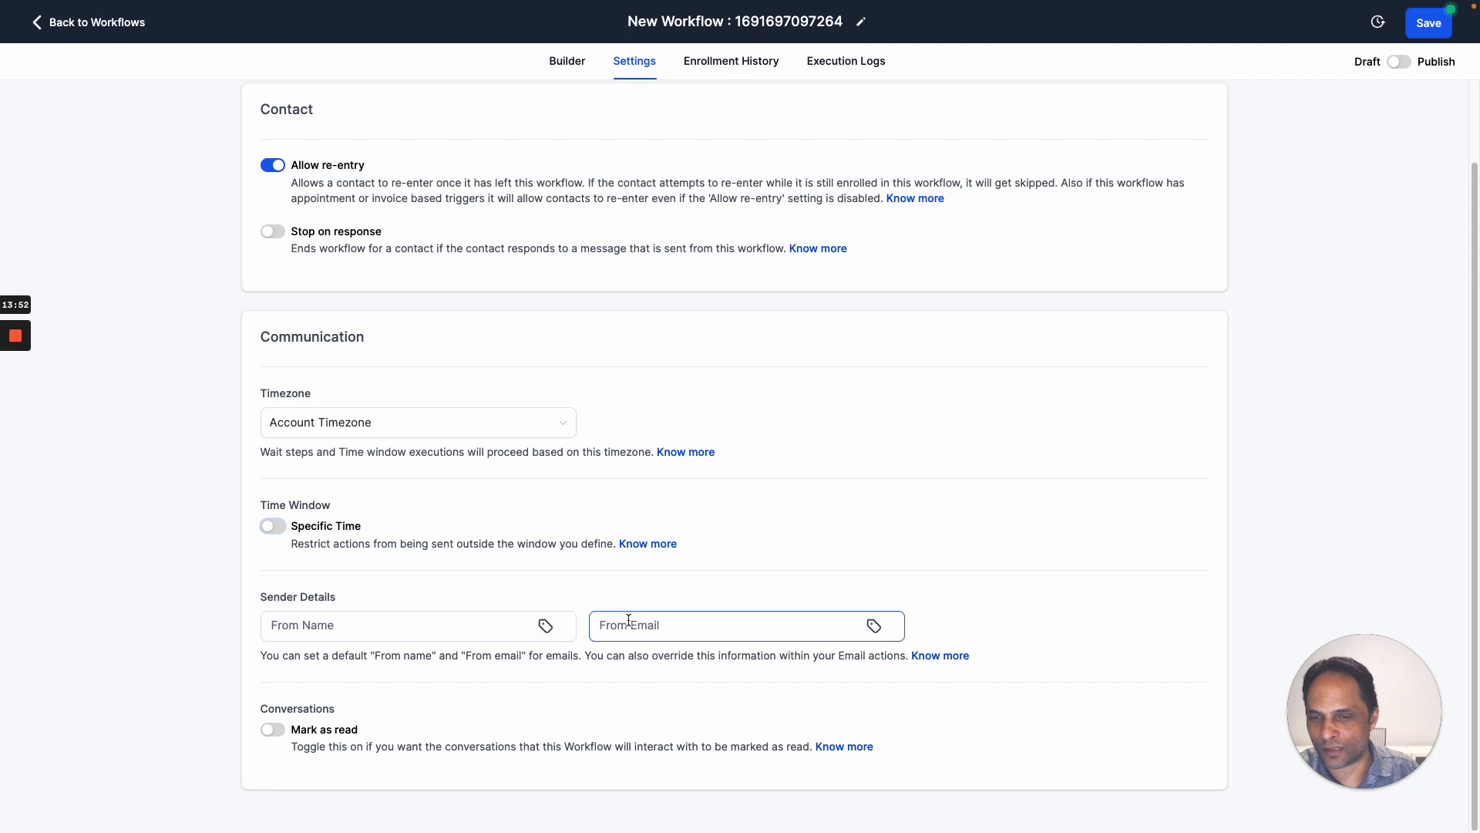
pyautogui.click(582, 65)
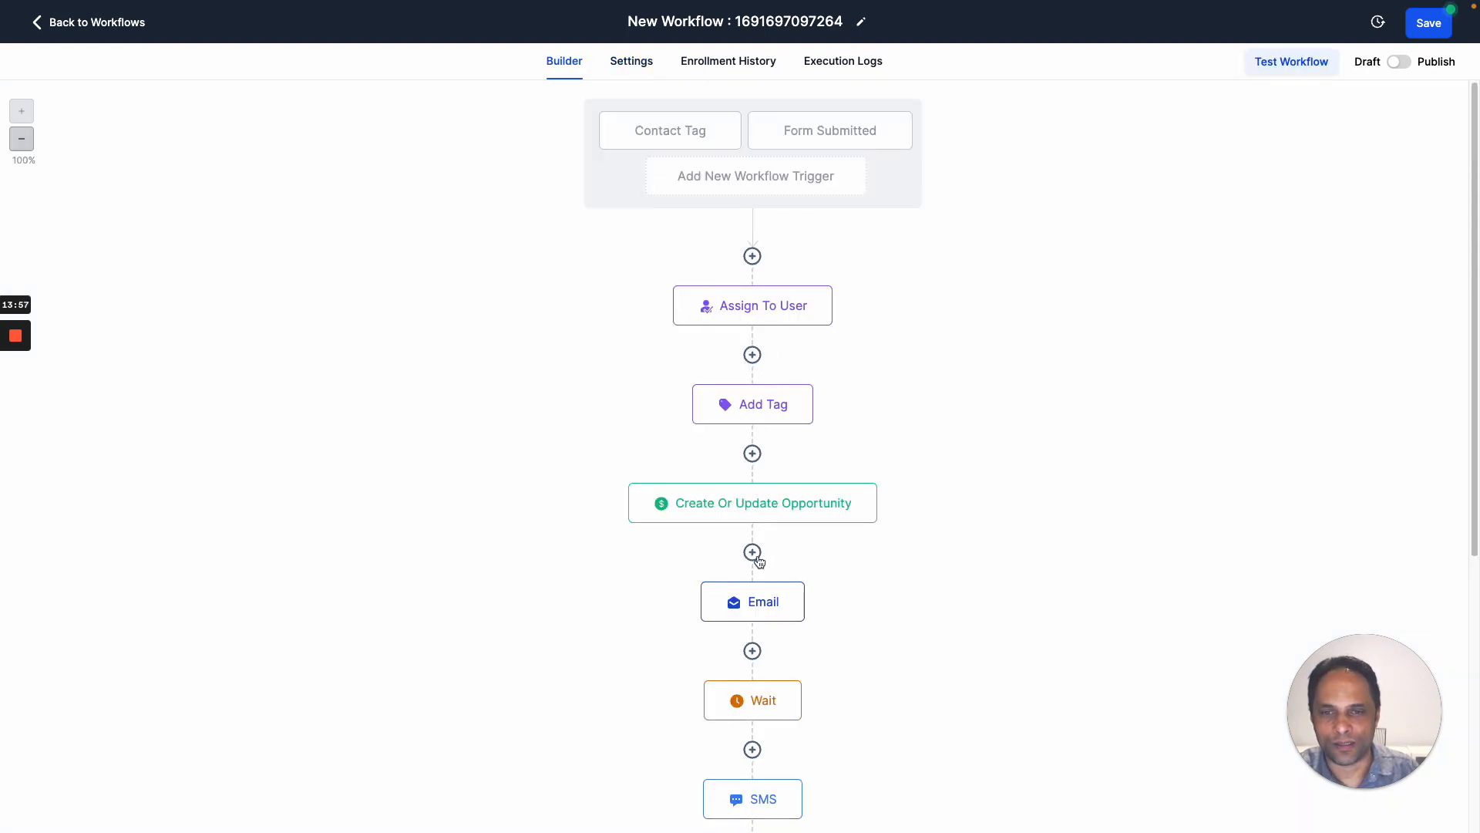
pyautogui.click(764, 614)
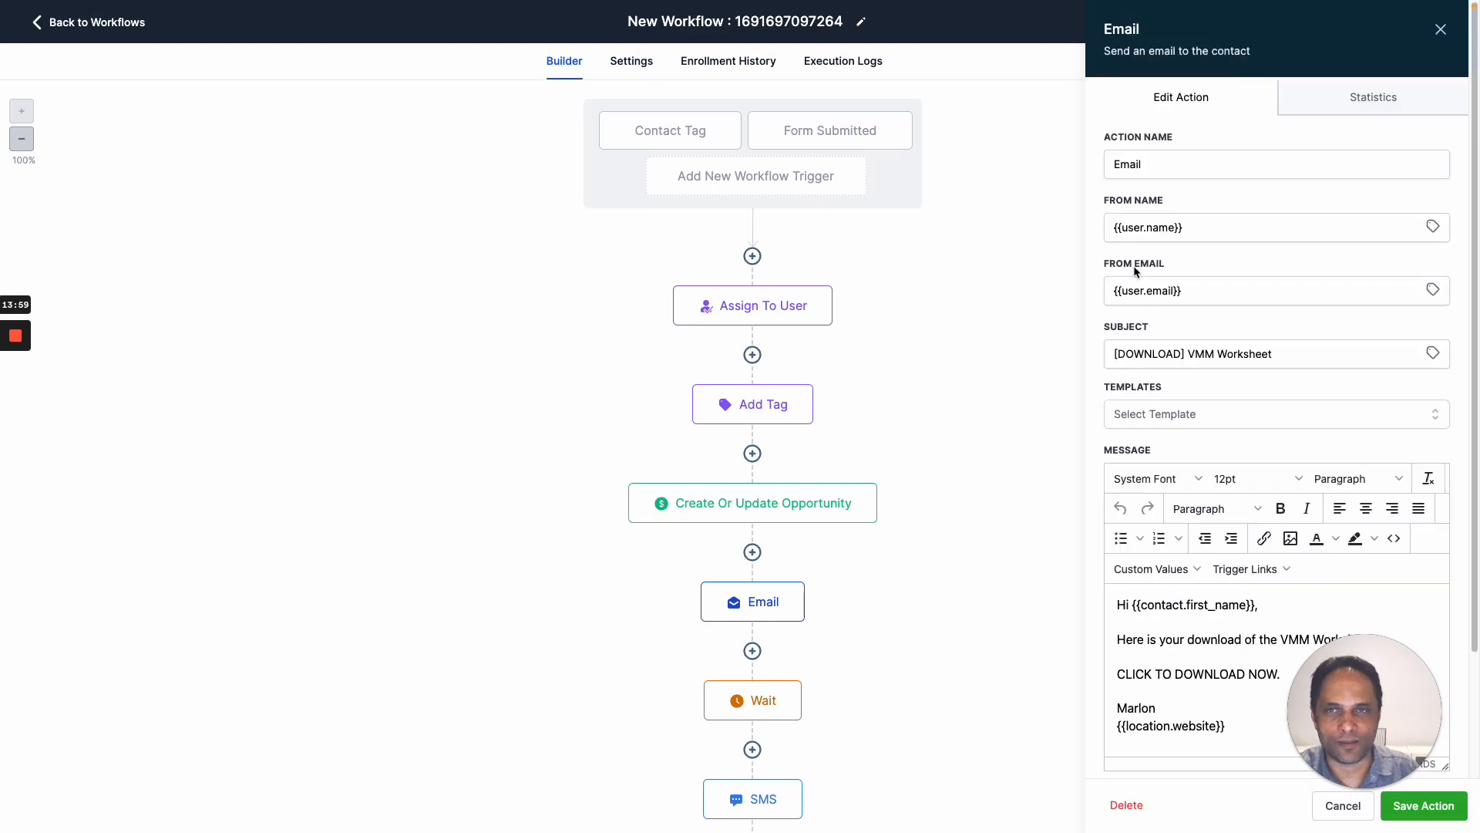
pyautogui.click(632, 62)
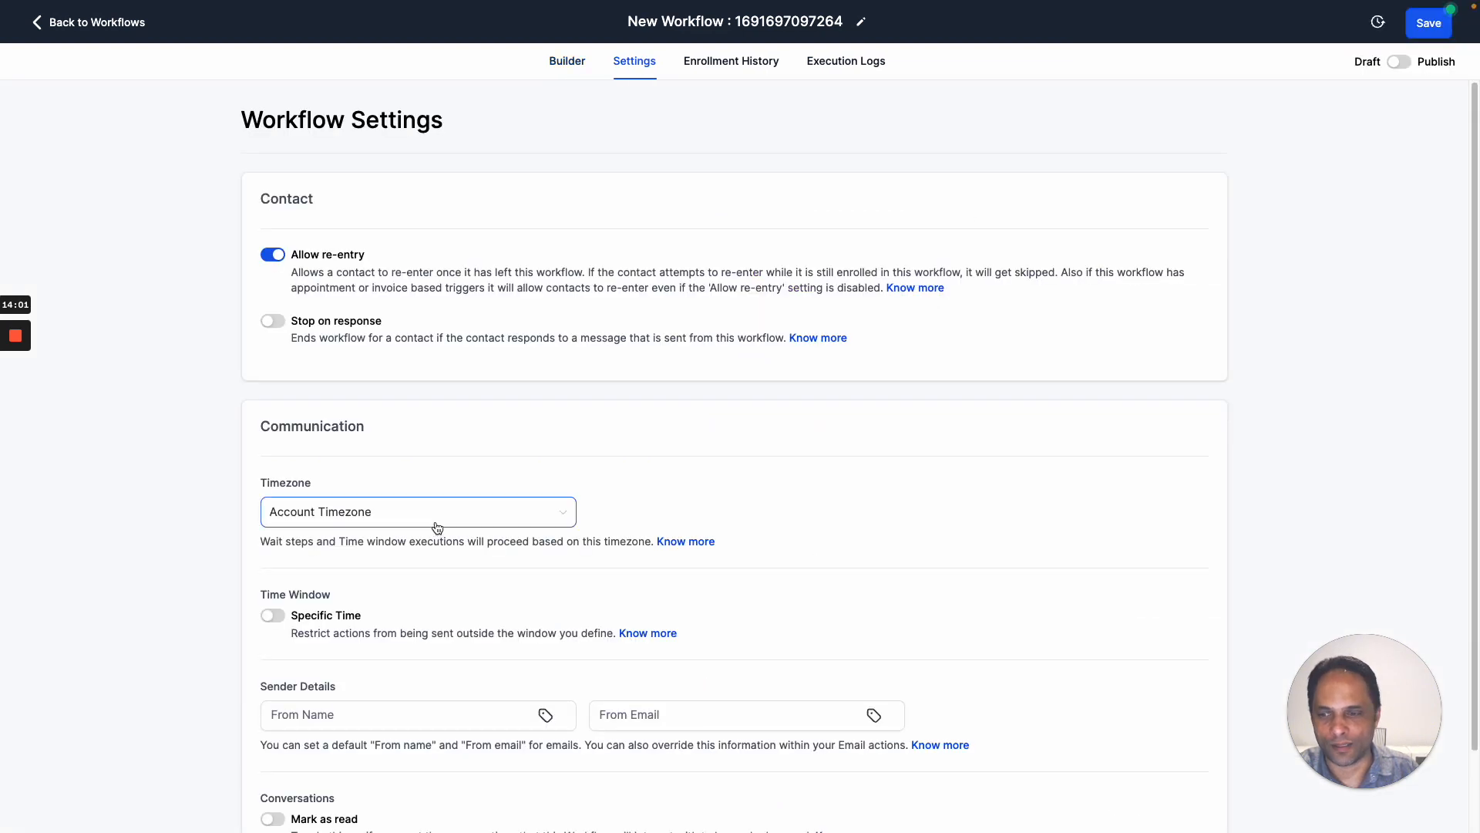
pyautogui.scroll(-2, 436, 527)
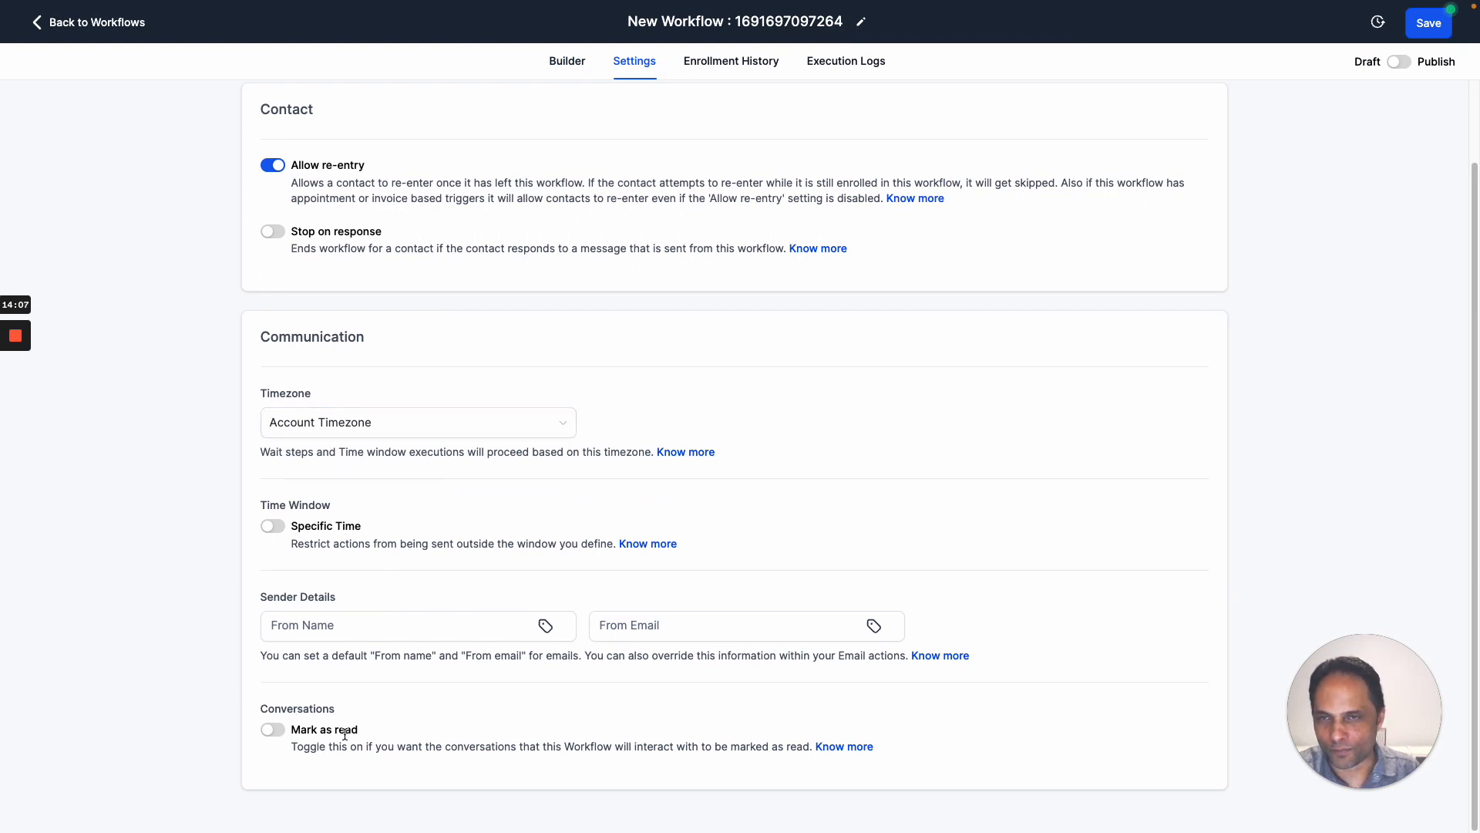
# View the workflow's enrollment history and its execution logs.
pyautogui.scroll(2, 506, 577)
pyautogui.click(747, 65)
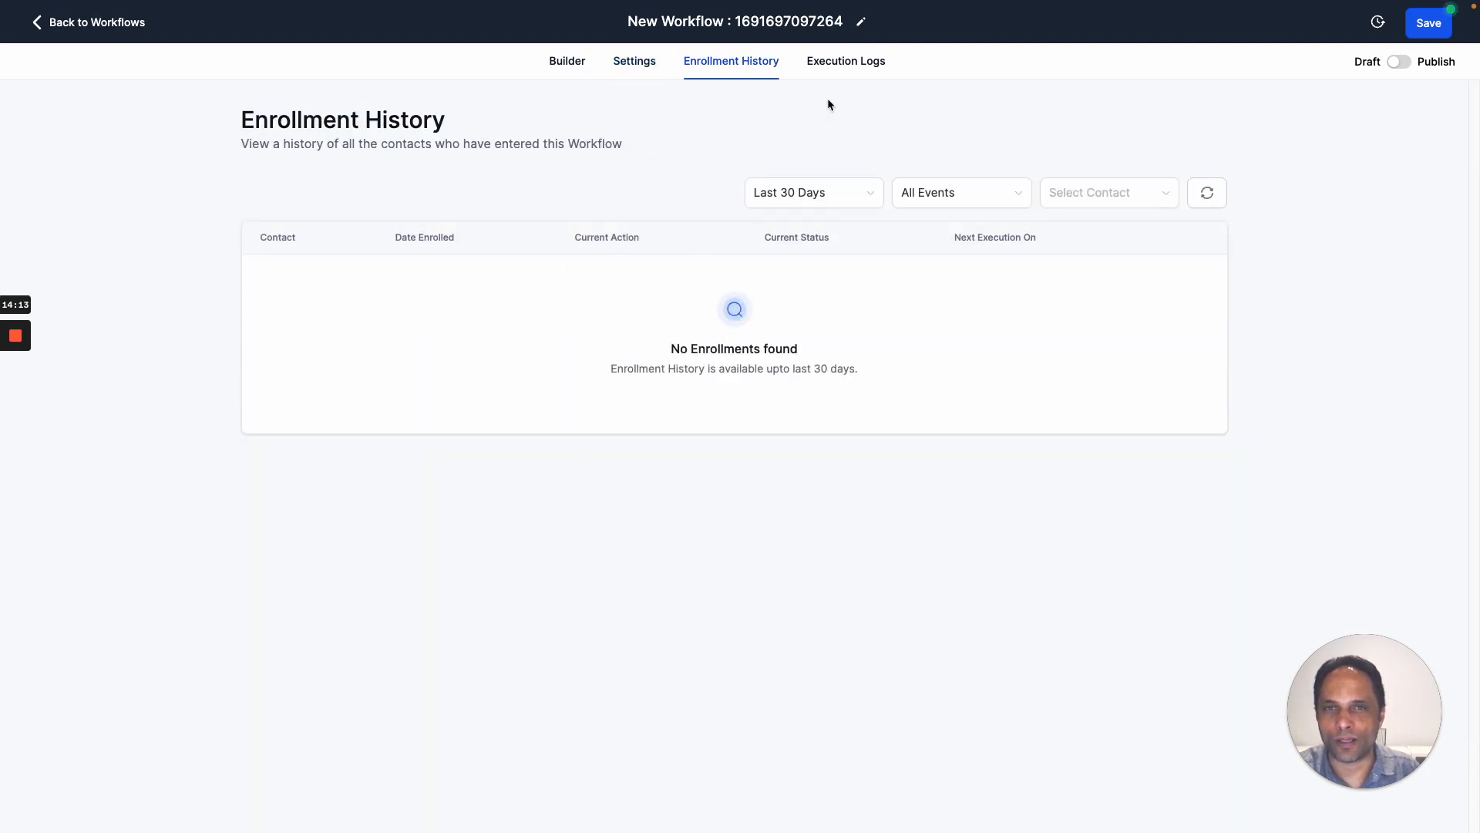
pyautogui.click(839, 64)
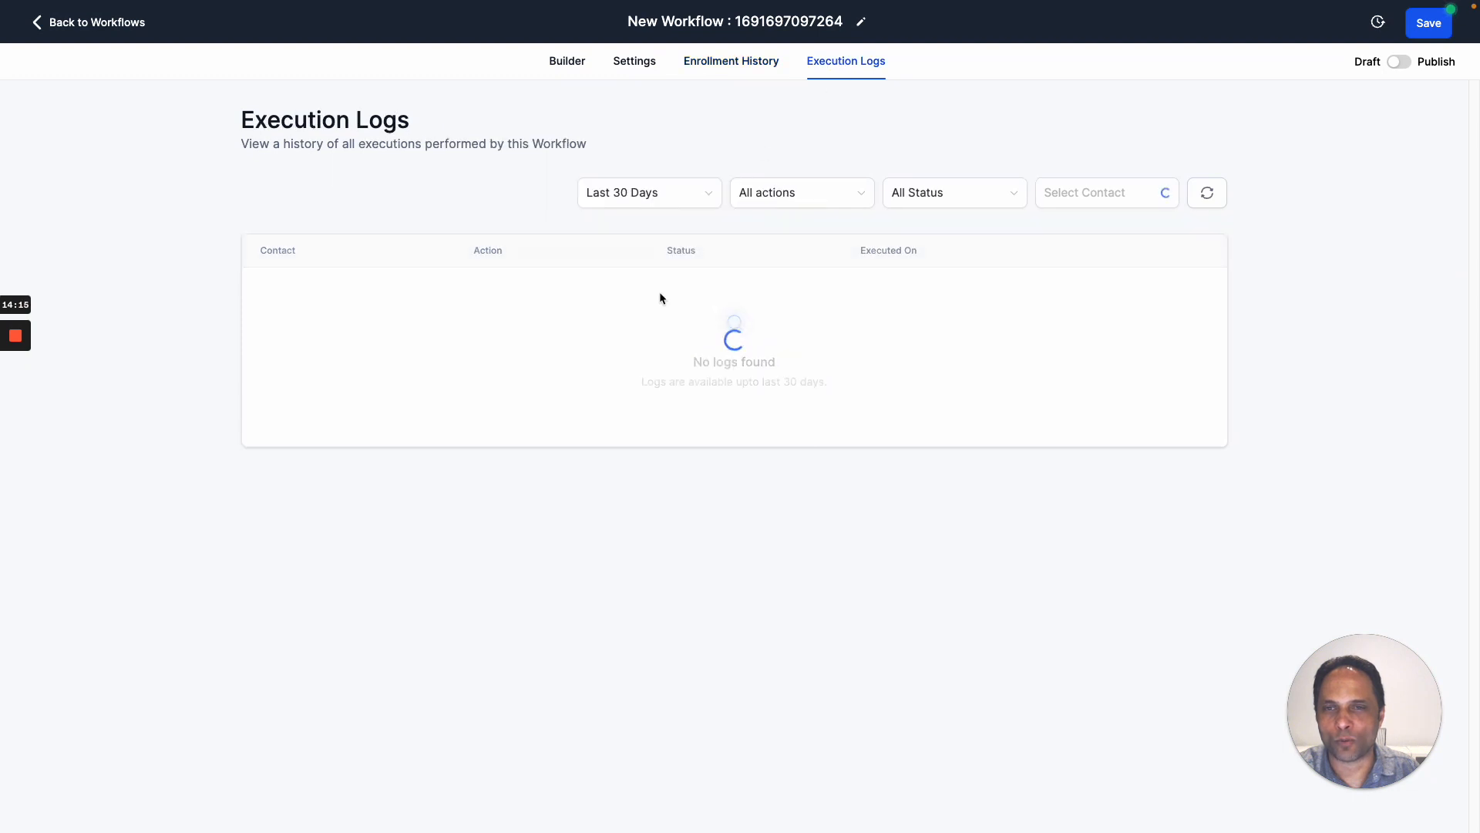
# Review the workflow's actions in order from Assign To User through Wait, and close the Wait settings.
pyautogui.click(580, 63)
pyautogui.click(786, 303)
pyautogui.click(754, 418)
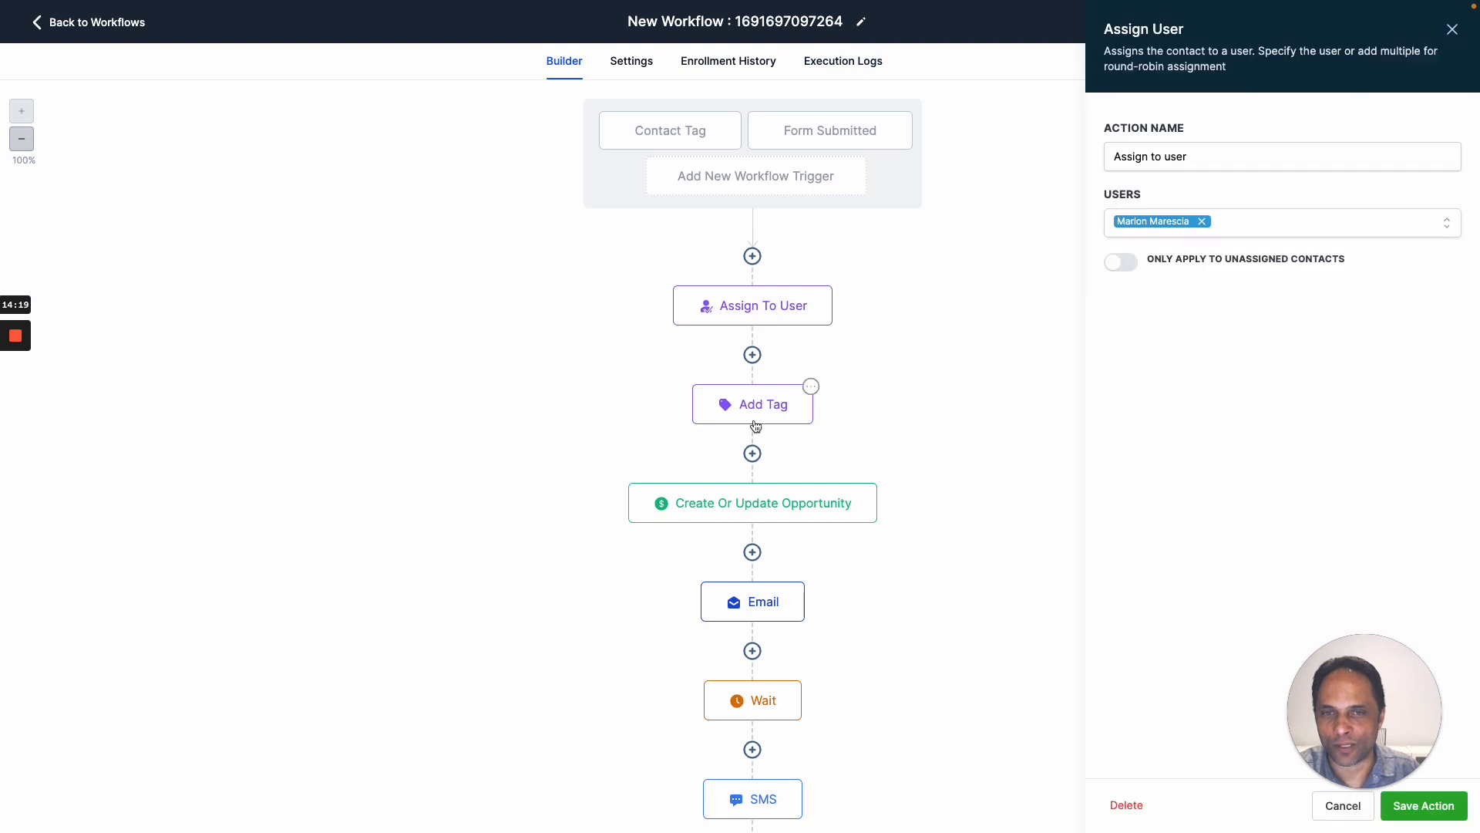
pyautogui.click(758, 505)
pyautogui.click(770, 615)
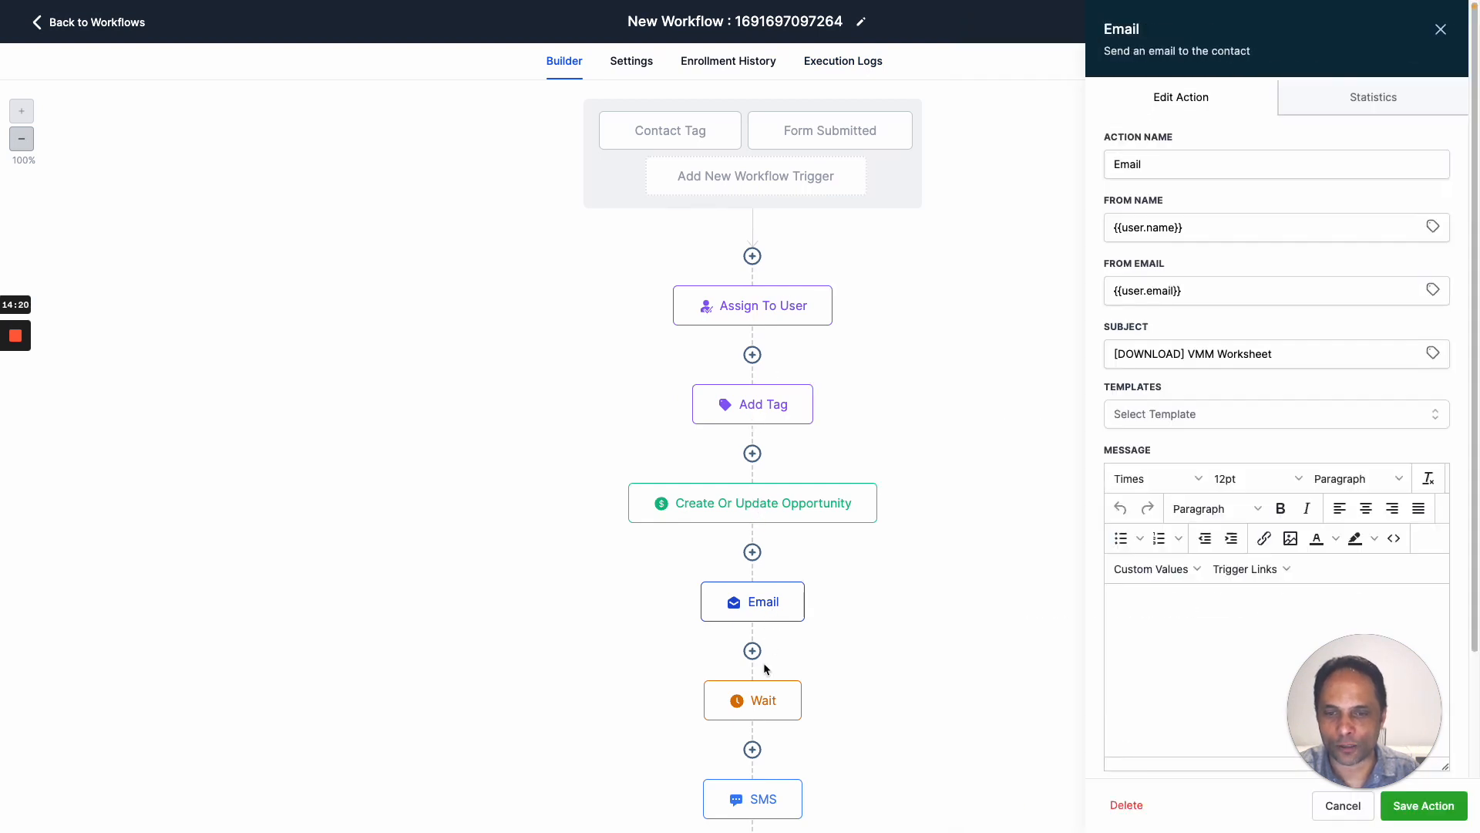
pyautogui.click(763, 689)
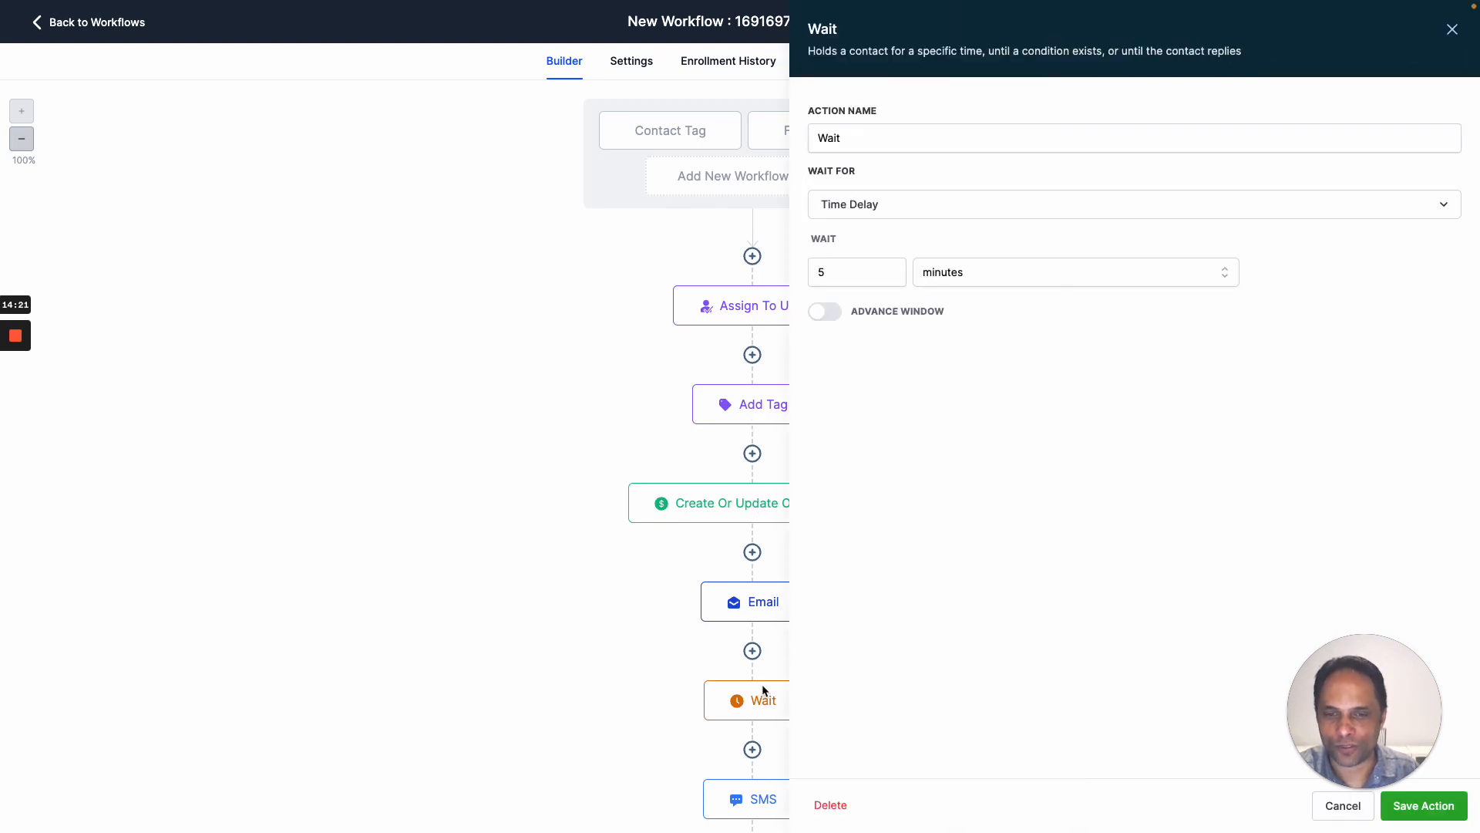
pyautogui.click(1452, 30)
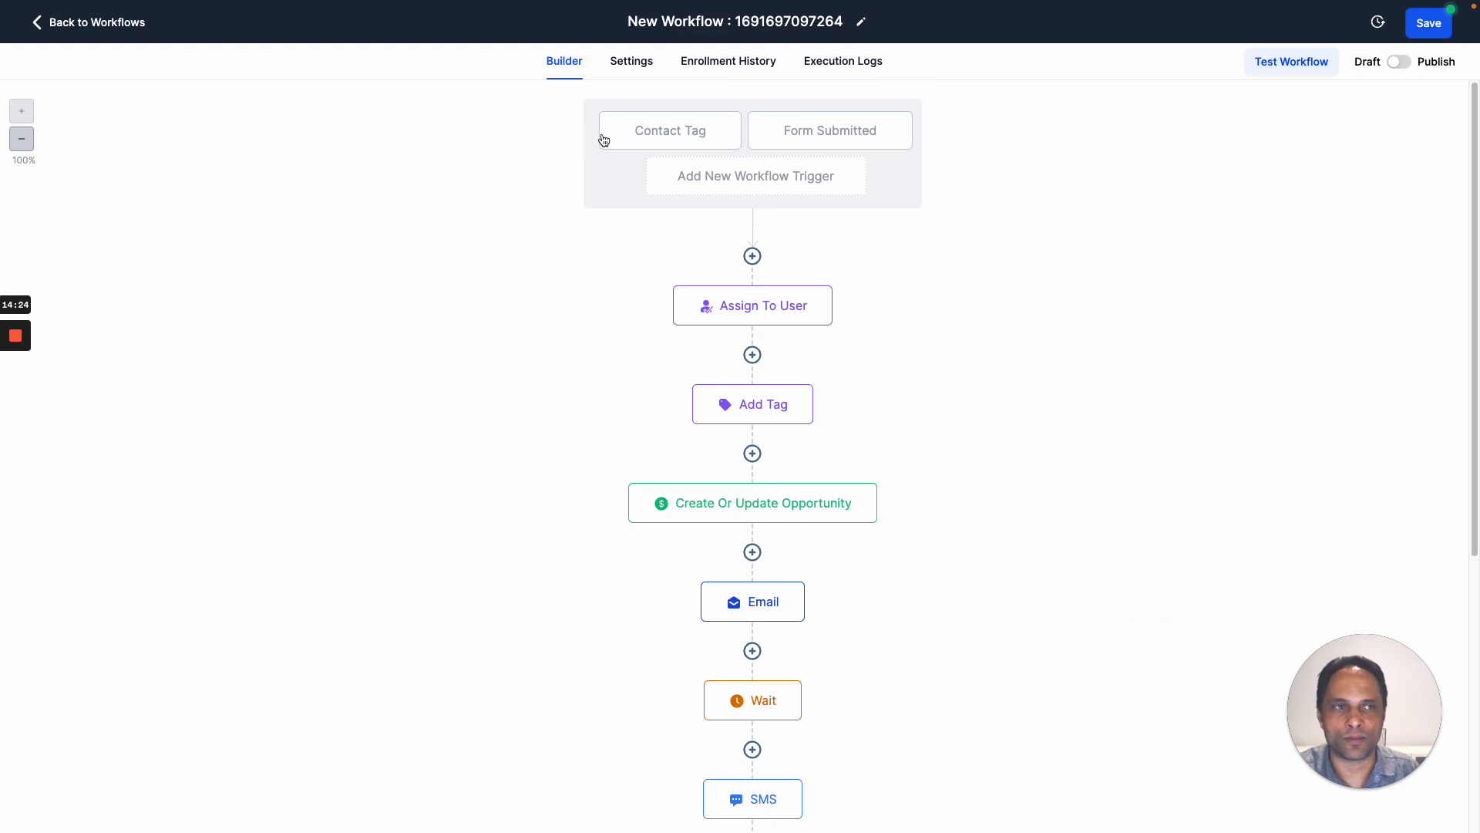
# Rename the workflow "Worksheet: VMM" and save it as published.
pyautogui.click(726, 28)
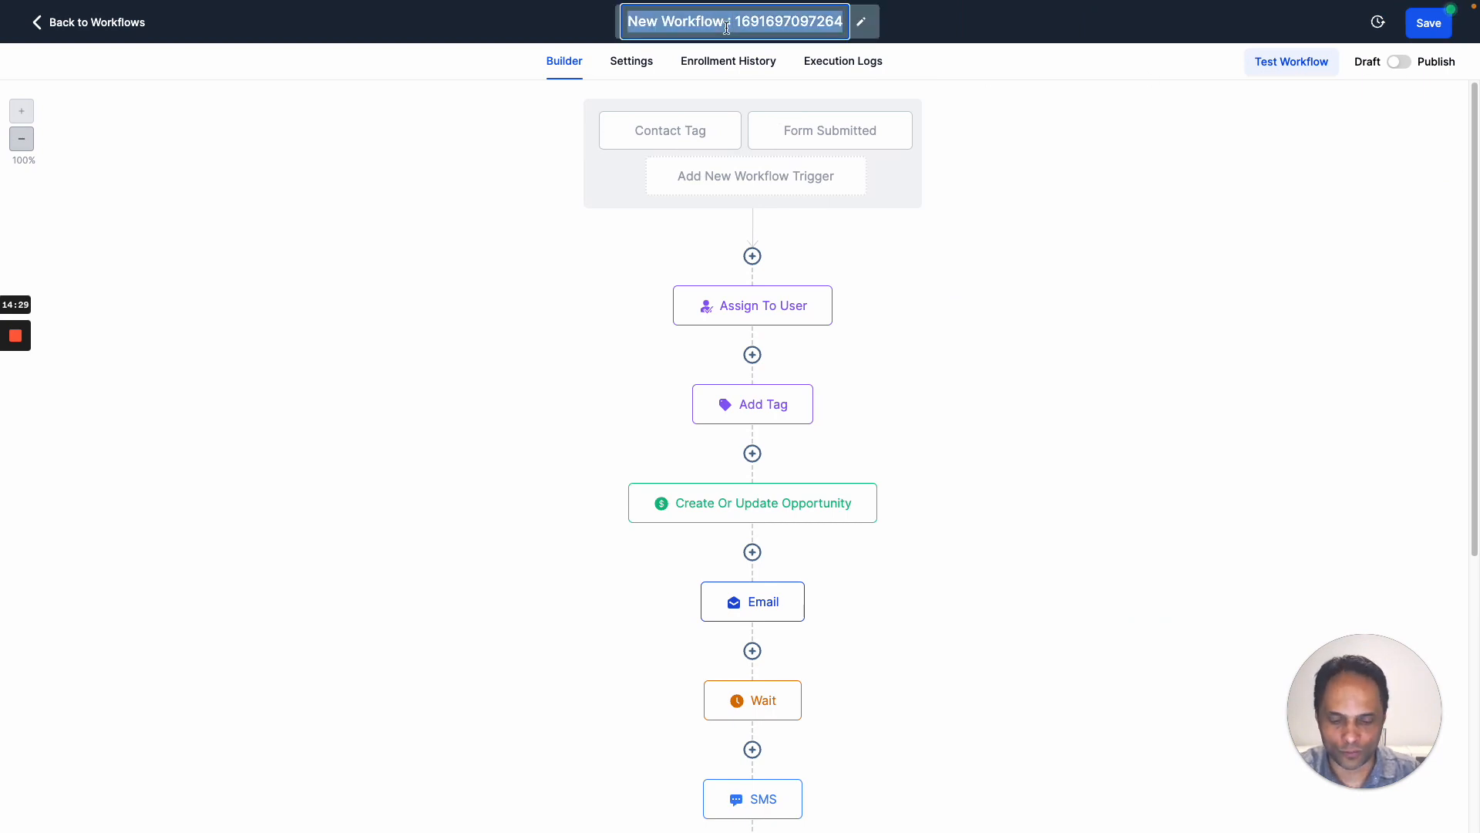
pyautogui.write('Worksheet:')
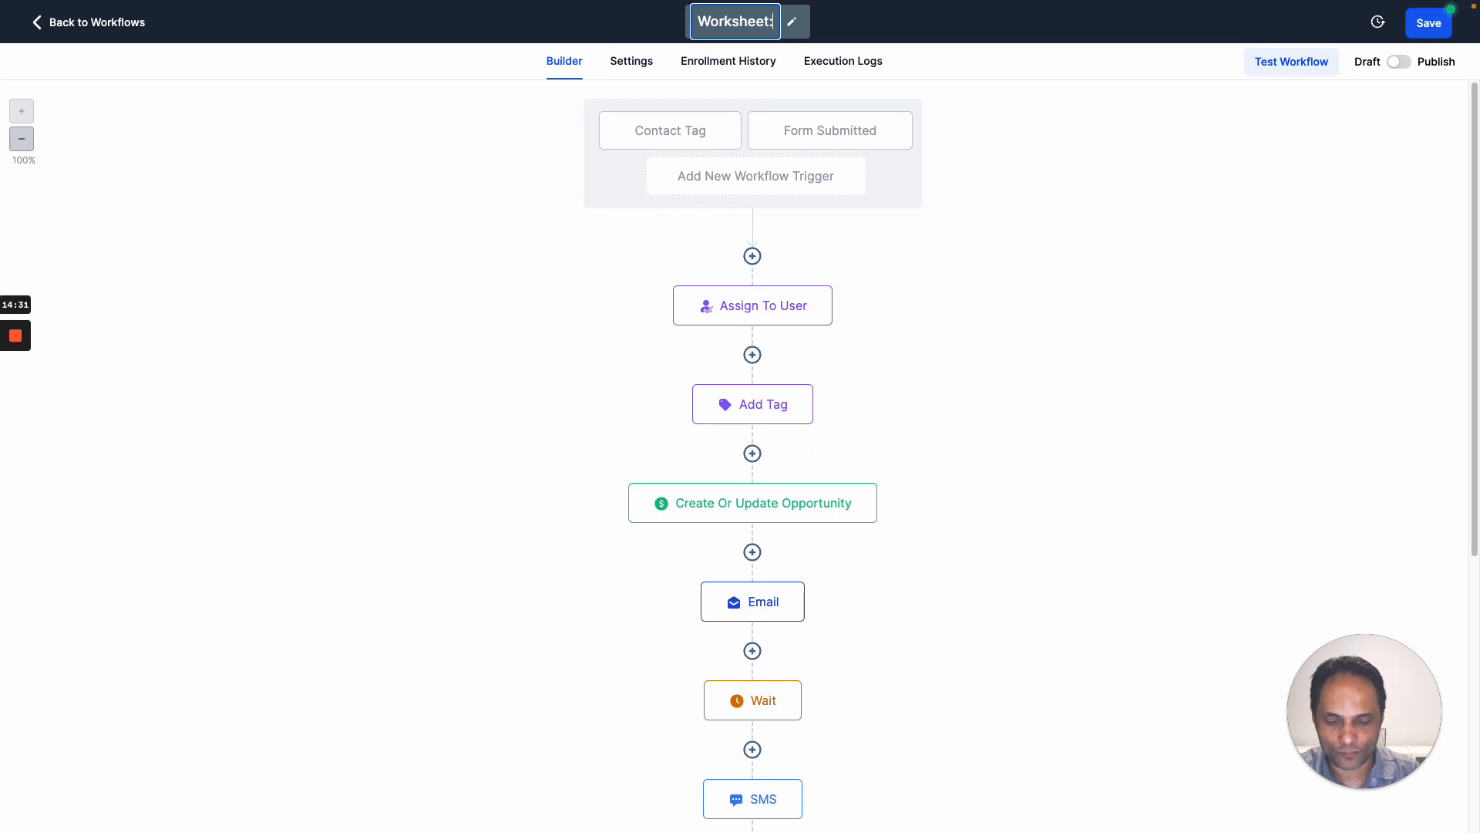
pyautogui.write(' VMM')
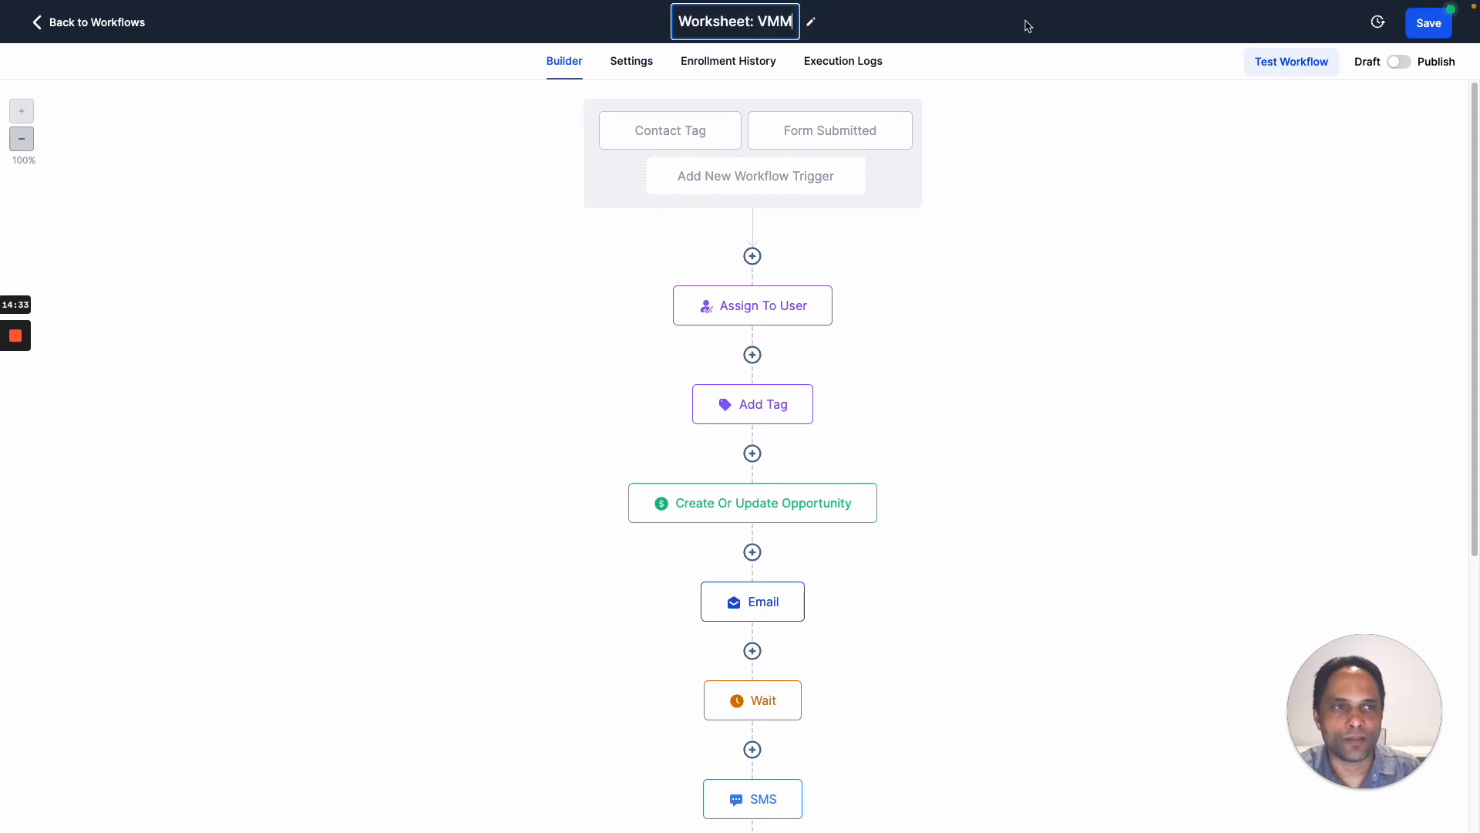
pyautogui.click(1396, 64)
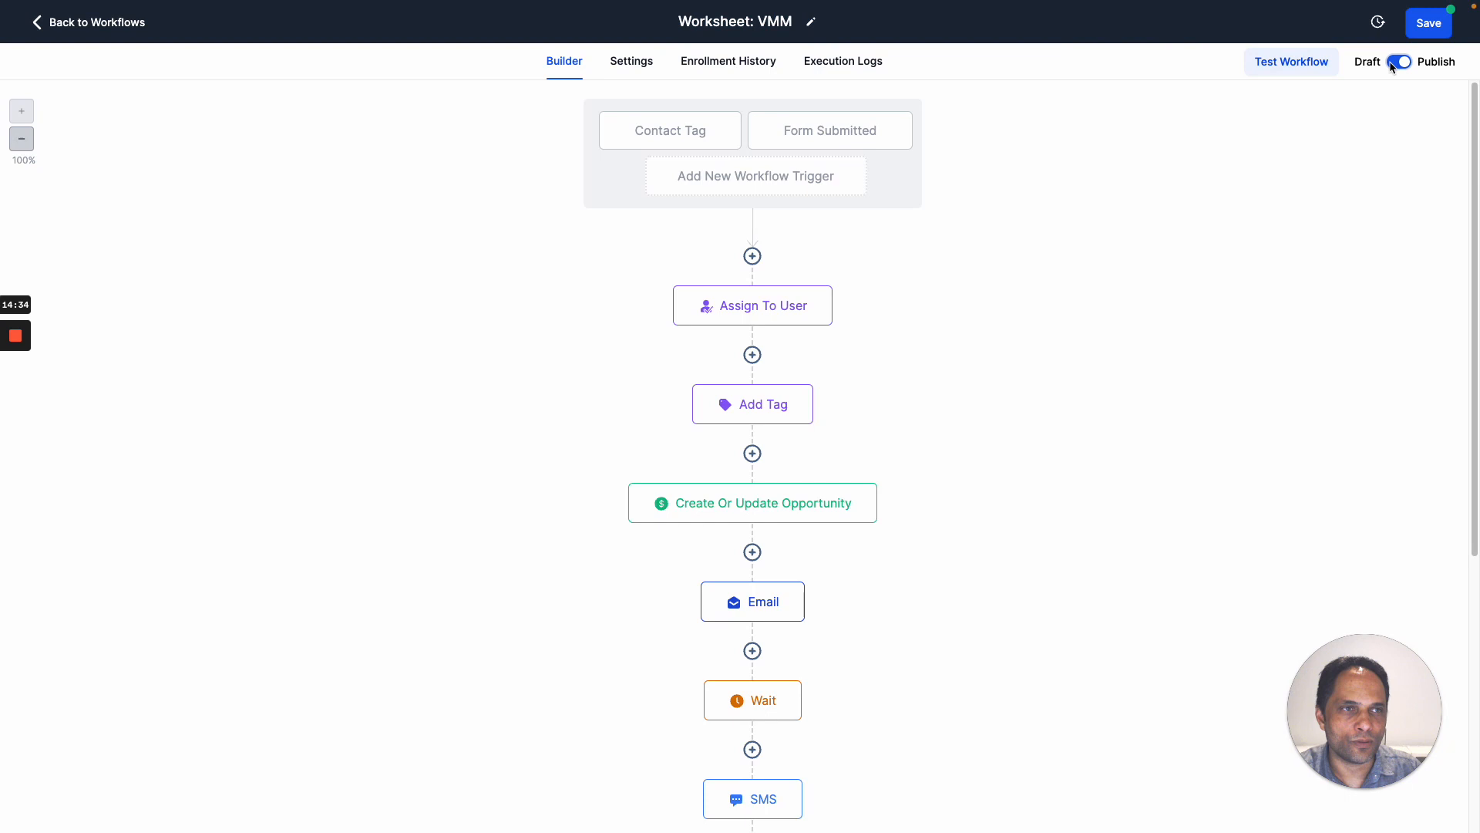
pyautogui.click(1423, 24)
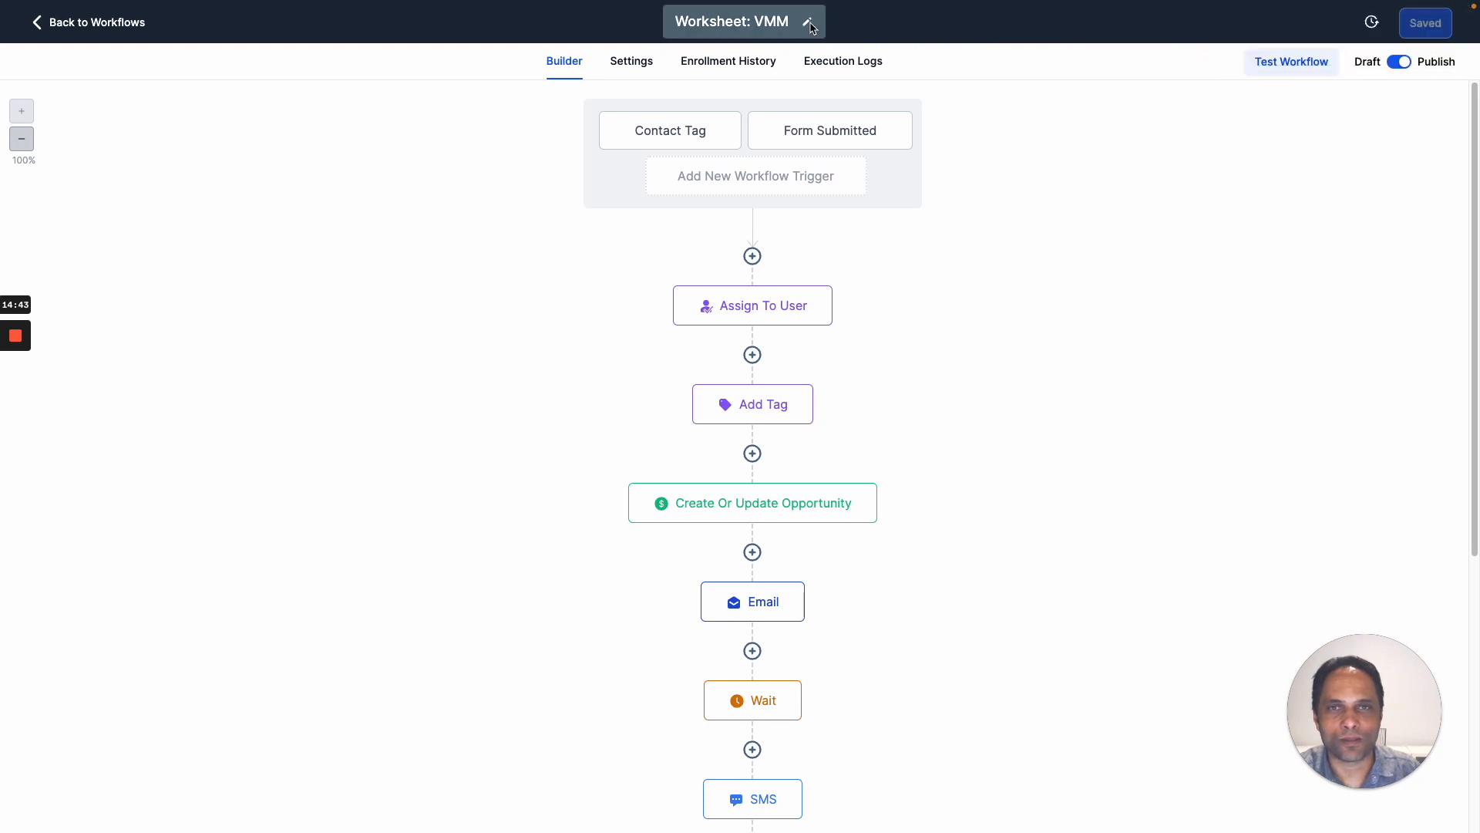
# Rename the workflow "Worksheet: VMM DEMO" and save it as a draft after checking the Form Submitted trigger.
pyautogui.click(807, 24)
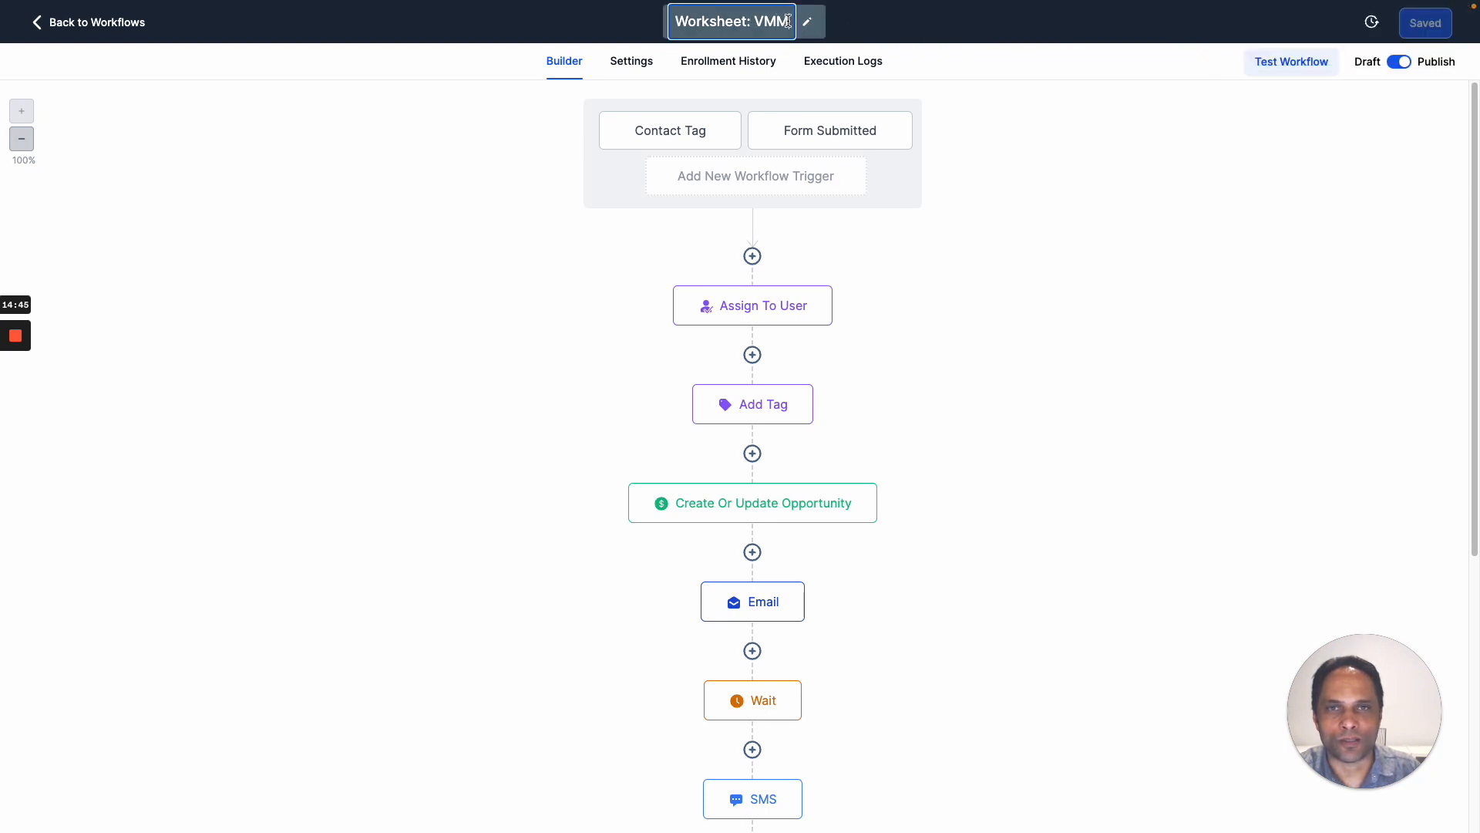
pyautogui.write('DEMO')
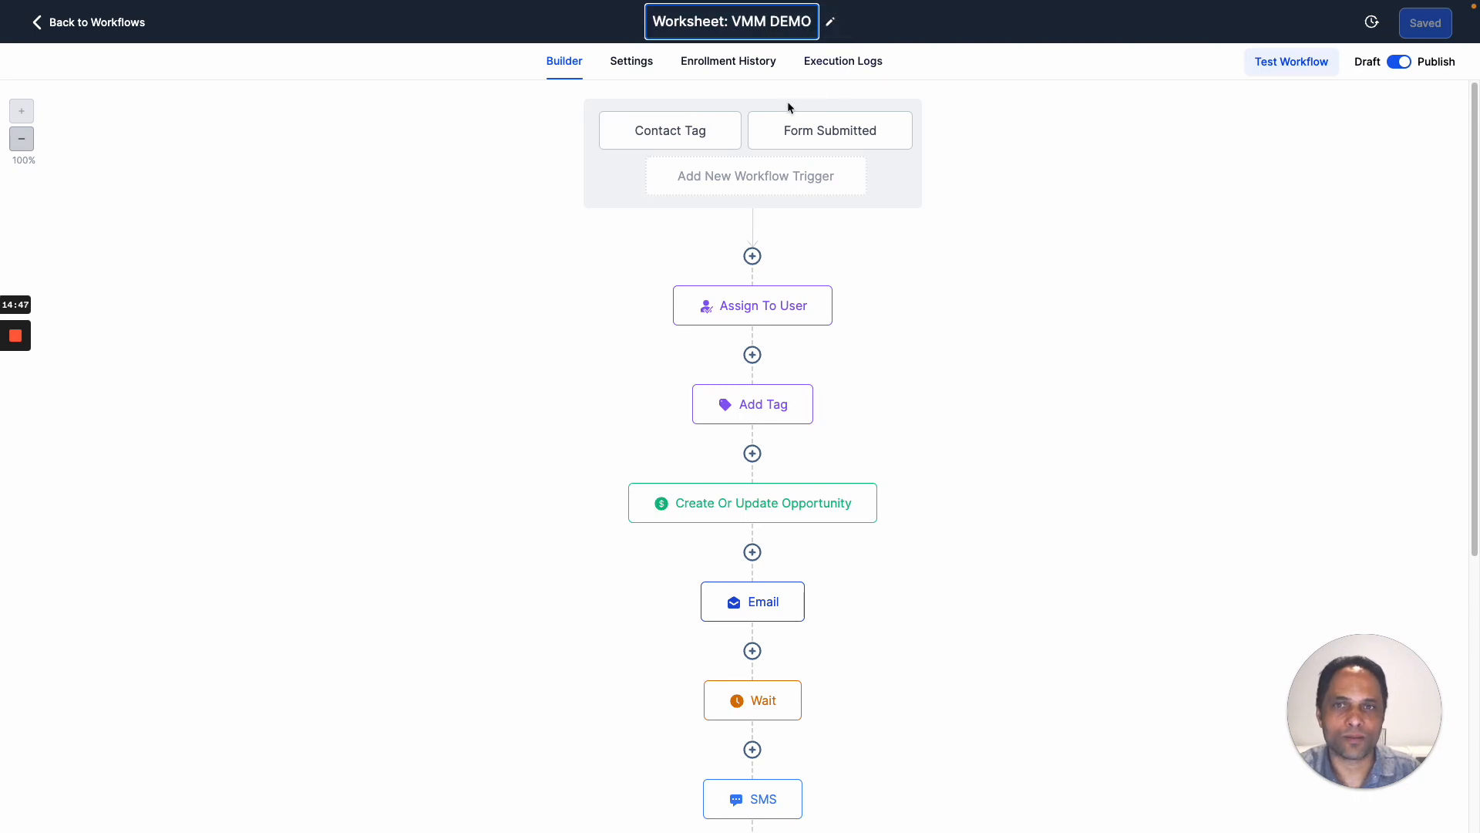
pyautogui.click(829, 135)
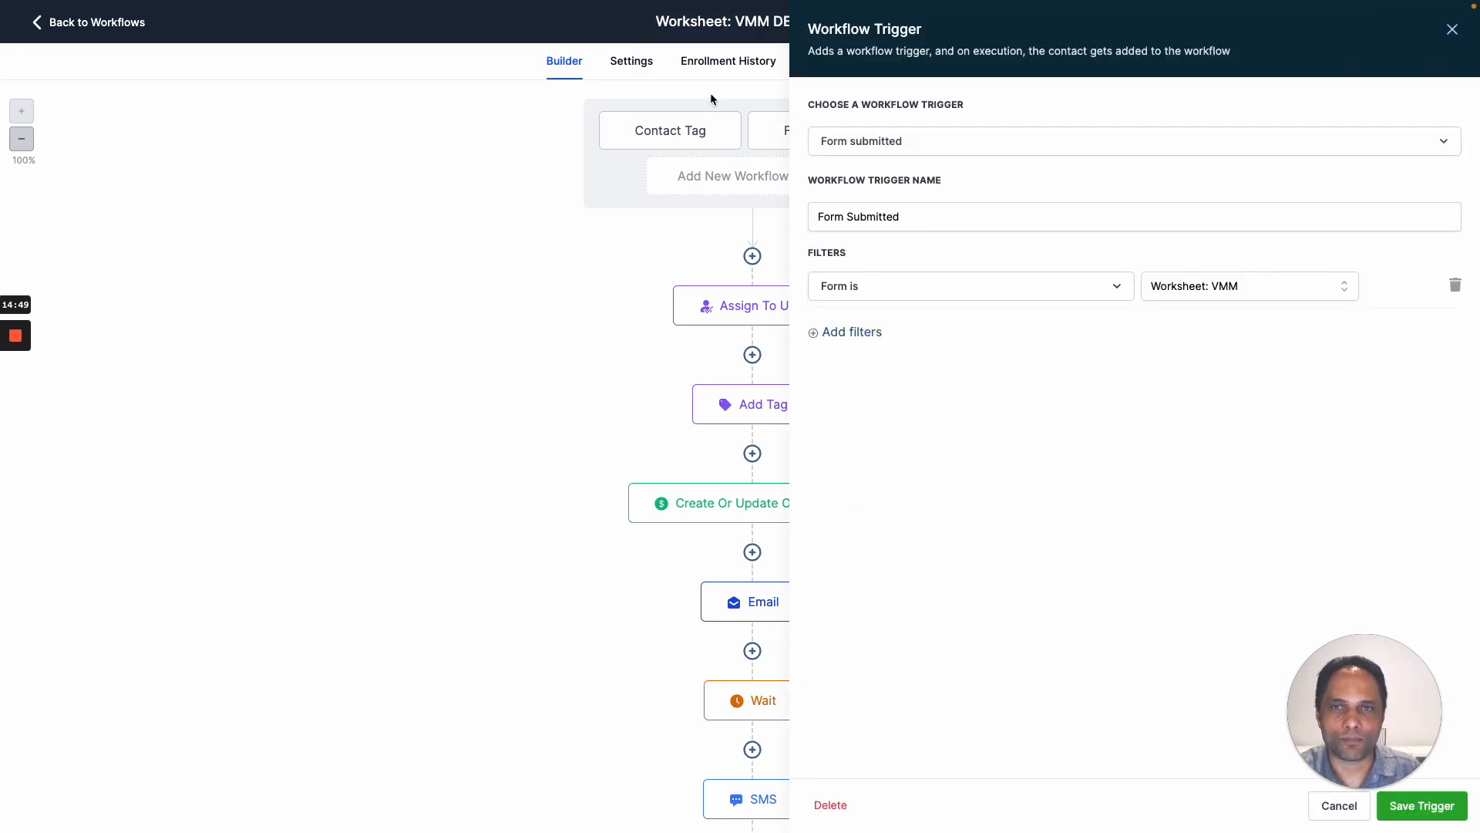
pyautogui.click(1453, 29)
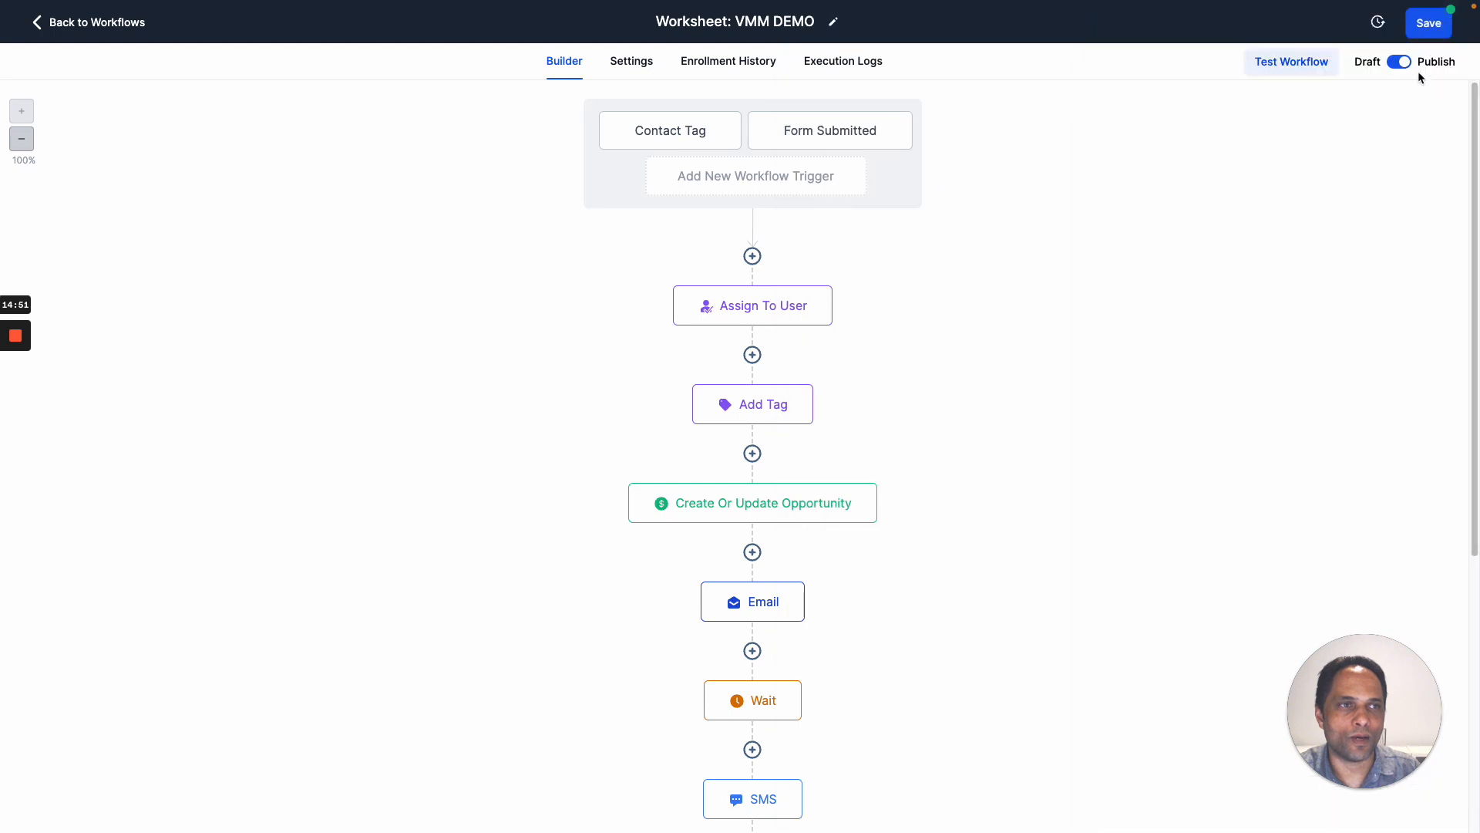
pyautogui.click(1398, 65)
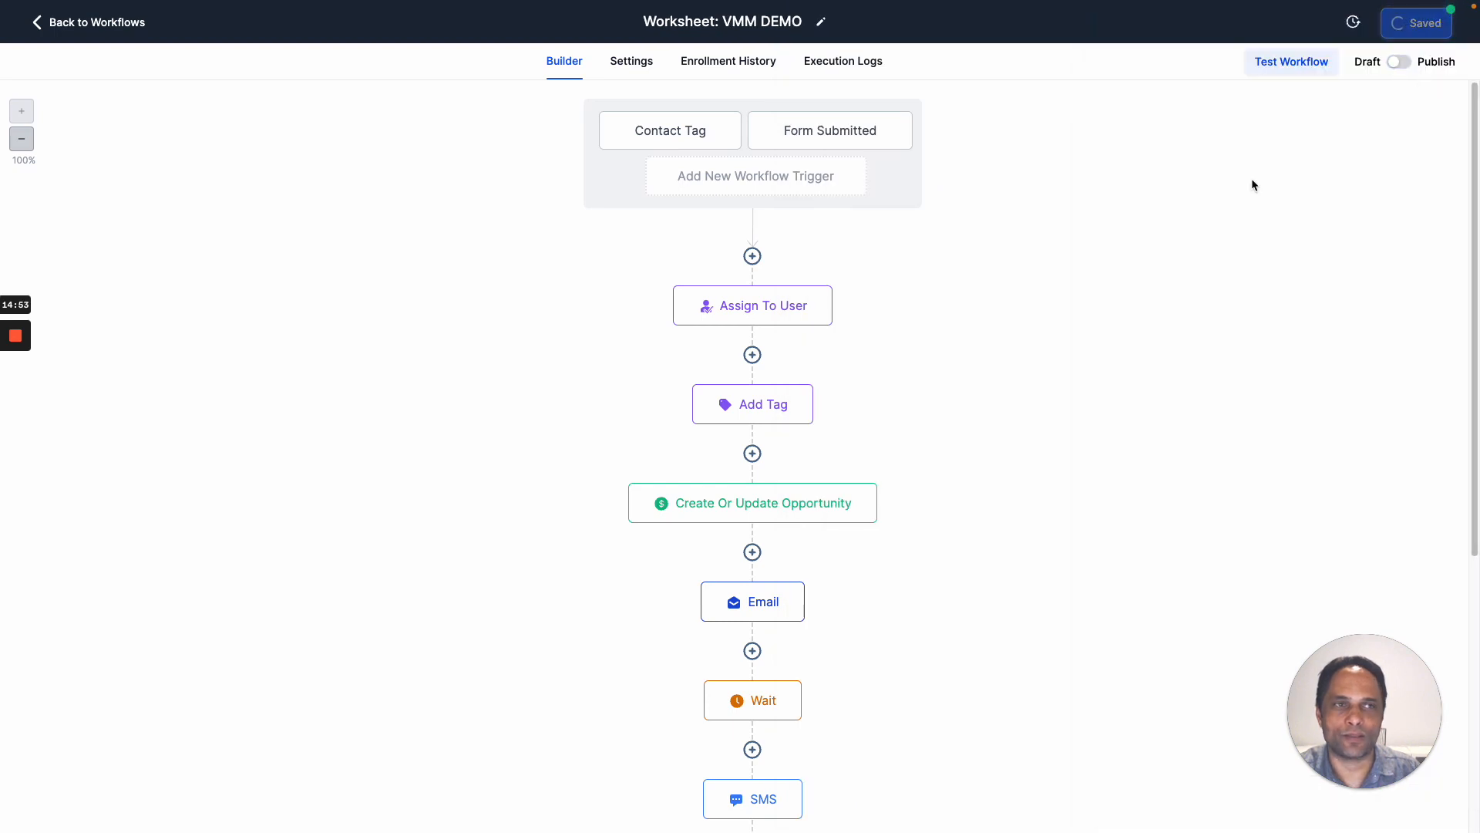